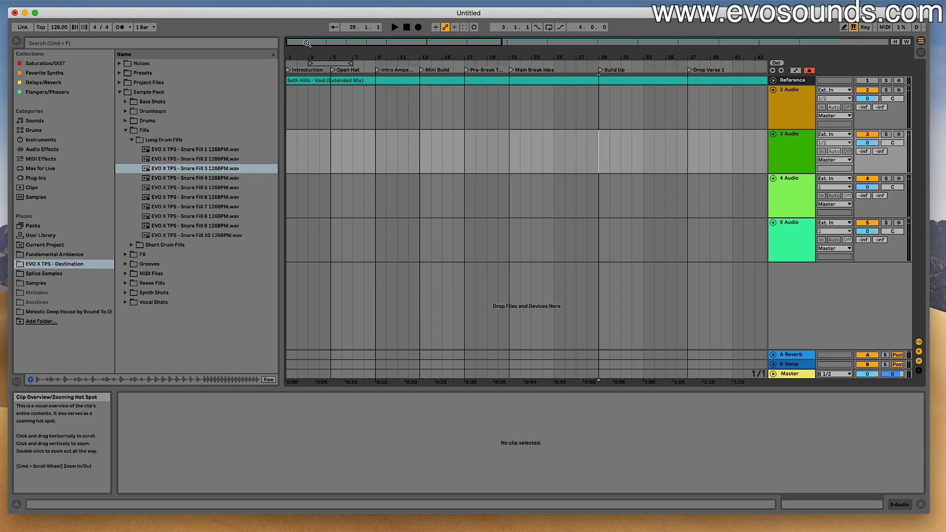
- Look over the reference track's early sections, from the Introduction through the first Pre-Break, along the arrangement timeline
drag(307, 43, 308, 30)
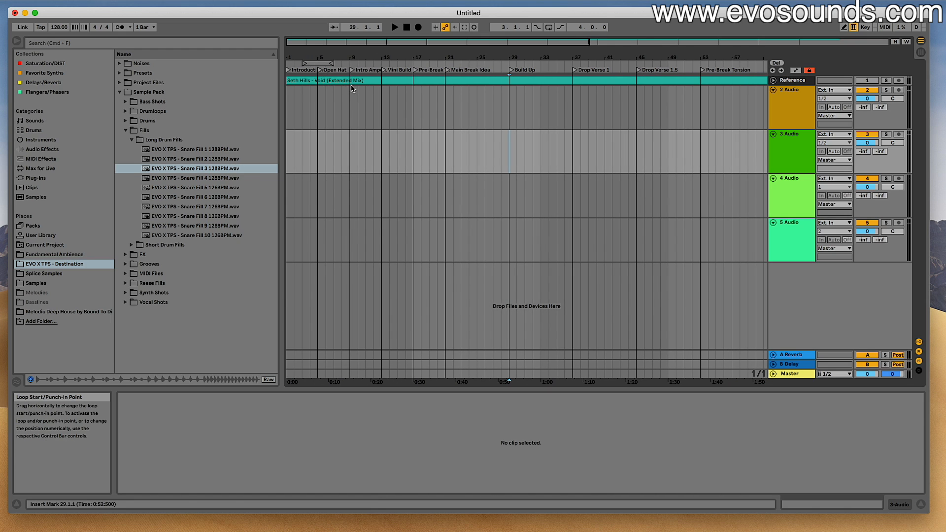
click(316, 45)
drag(315, 45, 310, 82)
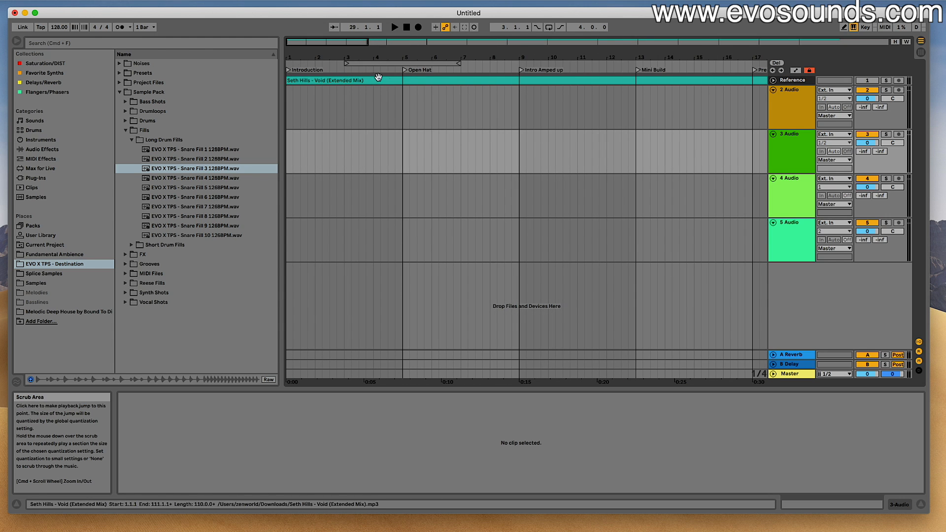
drag(323, 41, 356, 34)
drag(401, 93, 288, 102)
drag(419, 58, 436, 44)
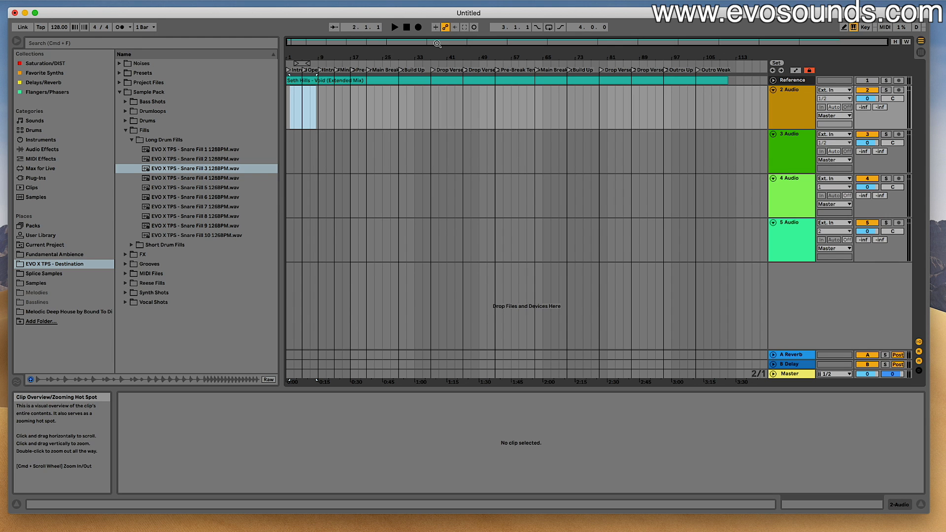
drag(437, 43, 370, 79)
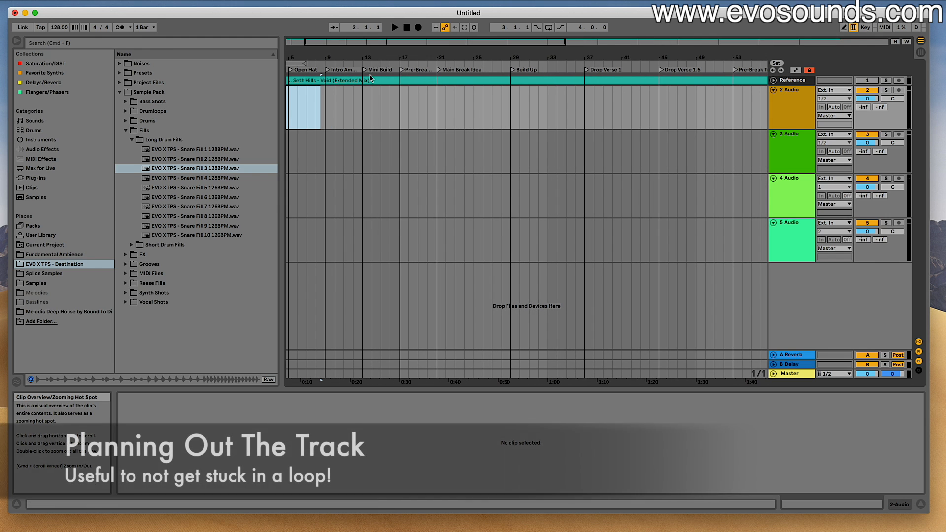
mouse_move(378, 44)
mouse_down()
mouse_move(351, 41)
mouse_move(443, 43)
mouse_move(391, 43)
mouse_up()
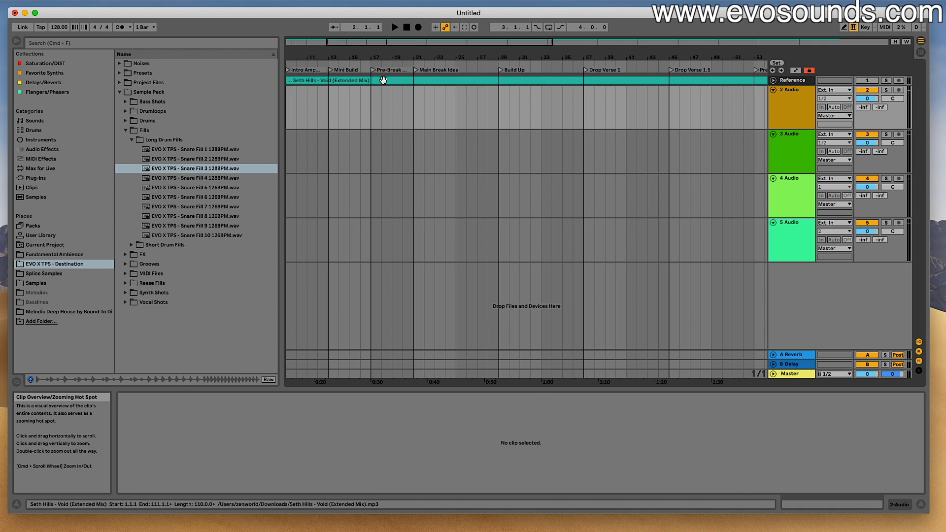
click(365, 104)
drag(377, 102, 405, 108)
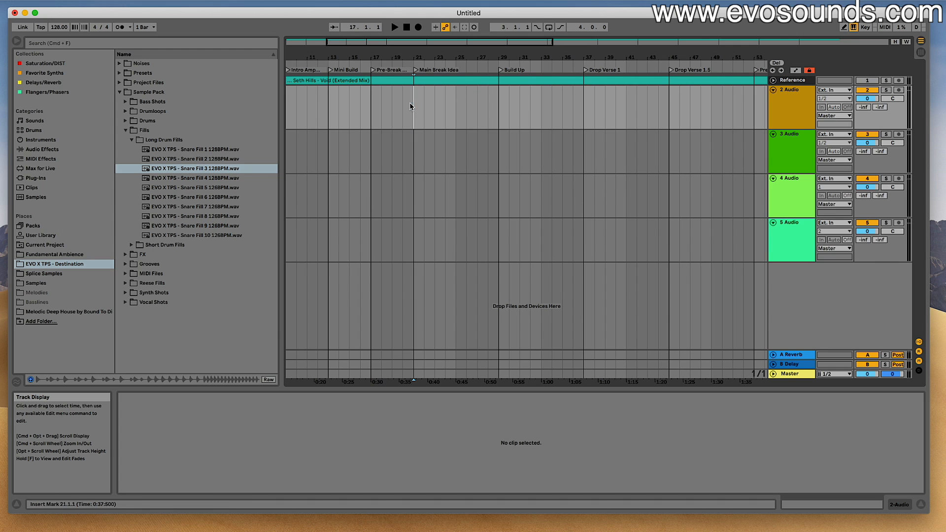
- Examine the lengths of the middle sections, from the first Main Break Idea through Build Up, Drop Verse 1 and 1.5, and Pre-Break Tension
drag(409, 105, 492, 106)
drag(423, 108, 500, 112)
drag(484, 43, 561, 43)
drag(366, 99, 588, 102)
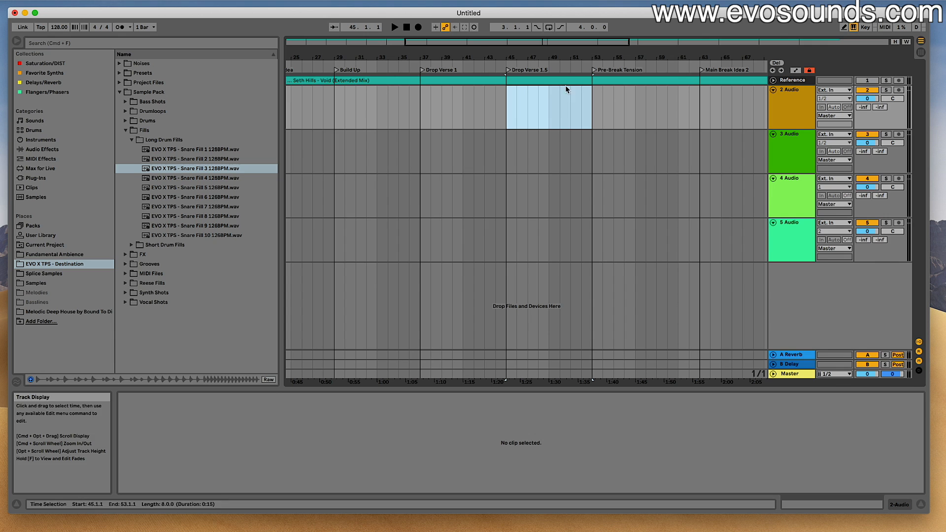
drag(474, 41, 521, 42)
drag(498, 101, 589, 96)
scroll(506, 91, right, 8)
mouse_move(503, 91)
mouse_down()
mouse_move(408, 77)
mouse_move(437, 89)
mouse_move(516, 82)
mouse_up()
drag(512, 42, 589, 43)
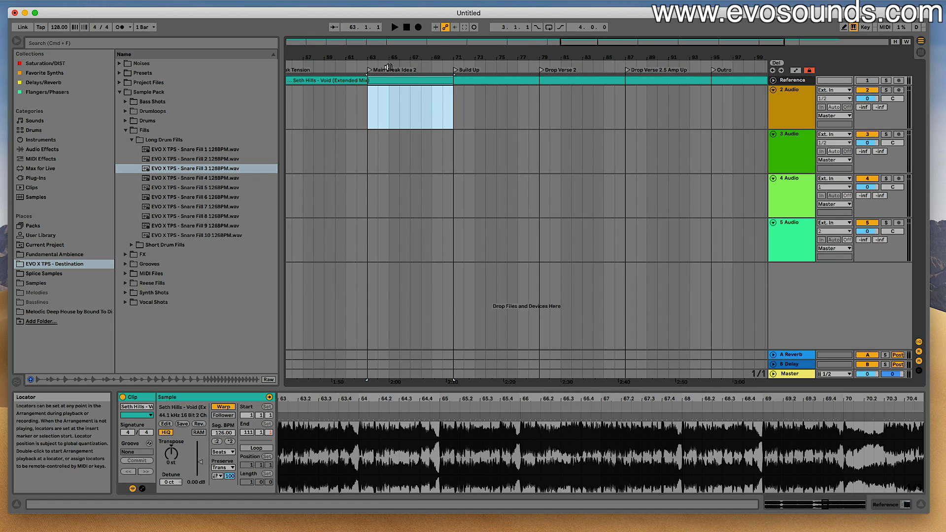
- Examine the later sections from the second Build Up through Drop Verse 2 and Drop Verse 2.5 Amp Up
drag(430, 43, 449, 42)
drag(425, 109, 499, 109)
drag(406, 108, 412, 107)
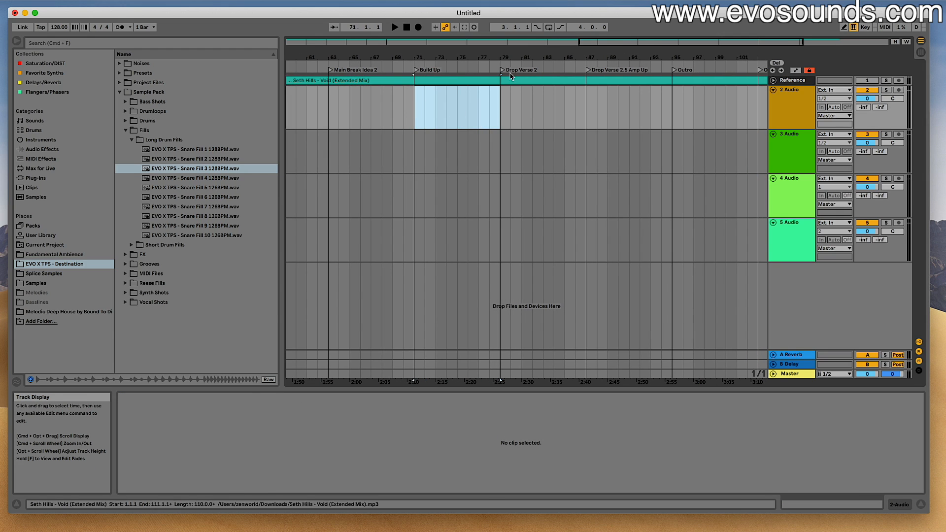
scroll(581, 78, right, 3)
drag(520, 99, 600, 103)
click(517, 104)
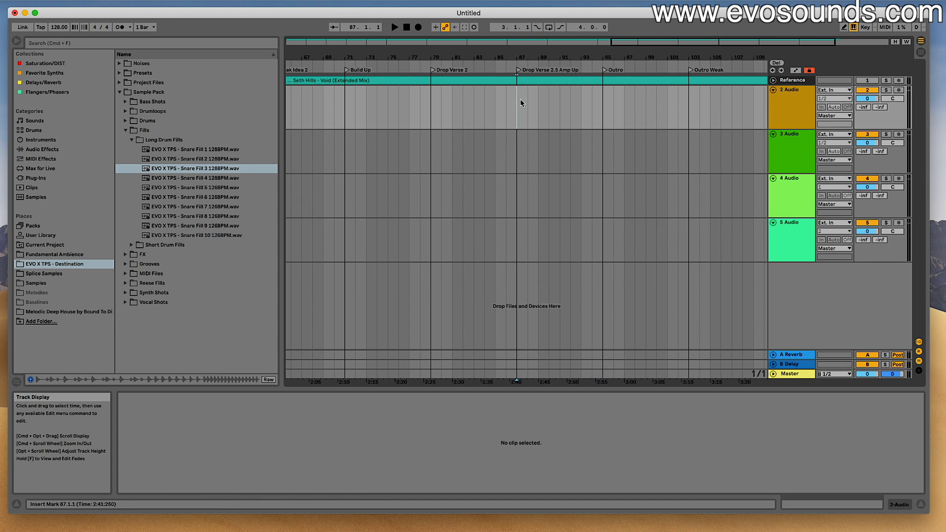
- Place Snare Fill 2 128BPM on the 2 Audio track at the start of the first Build Up, bar 29, and disable its warping
drag(667, 43, 433, 51)
drag(379, 111, 724, 126)
click(726, 121)
drag(450, 44, 461, 40)
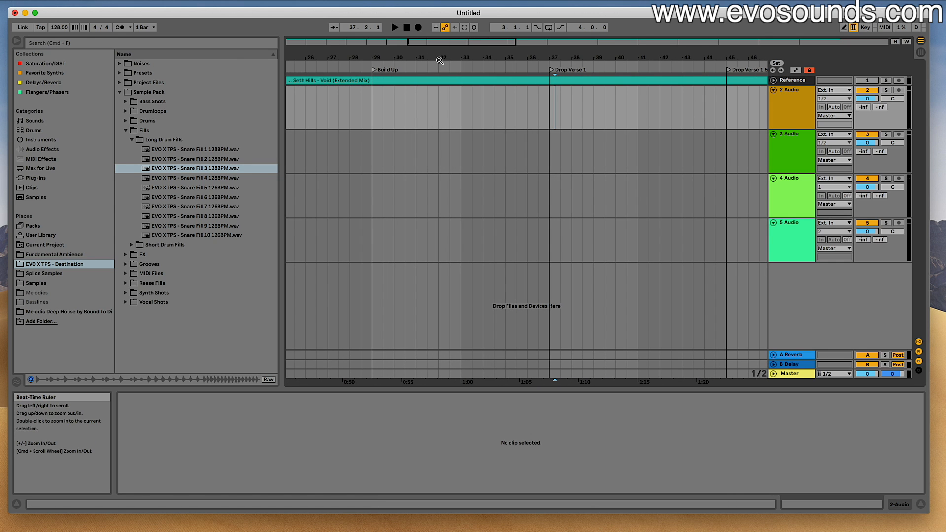
click(196, 170)
click(198, 161)
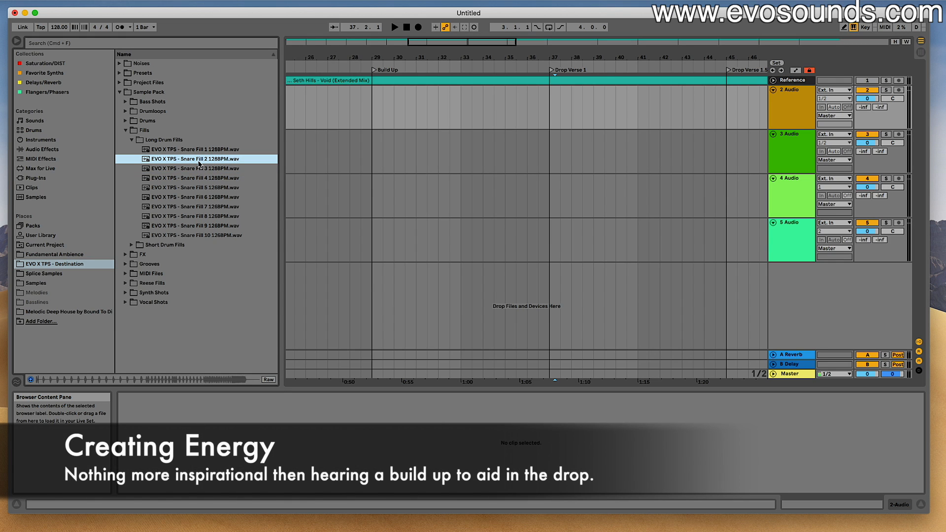
drag(227, 167, 371, 124)
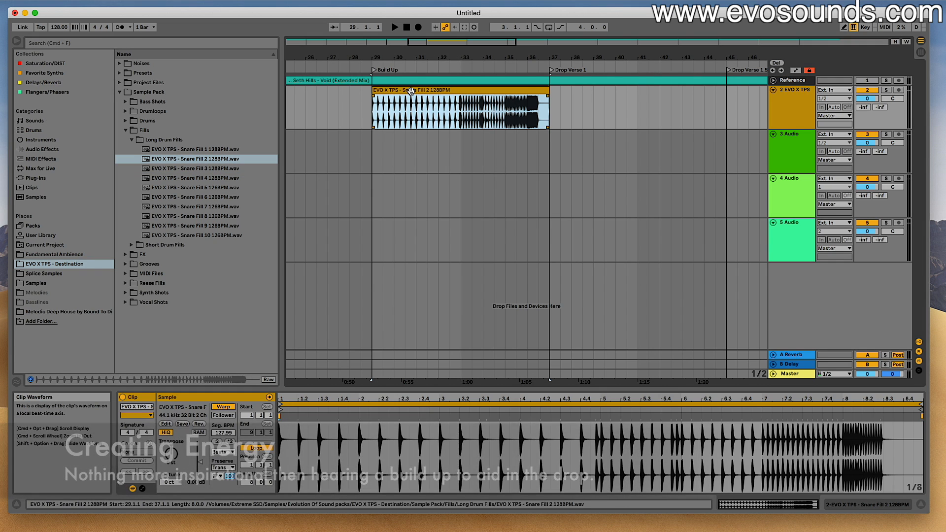
click(223, 407)
- Play the snare fill and lower its track's volume to -4.0 dB in the mixer
key(space)
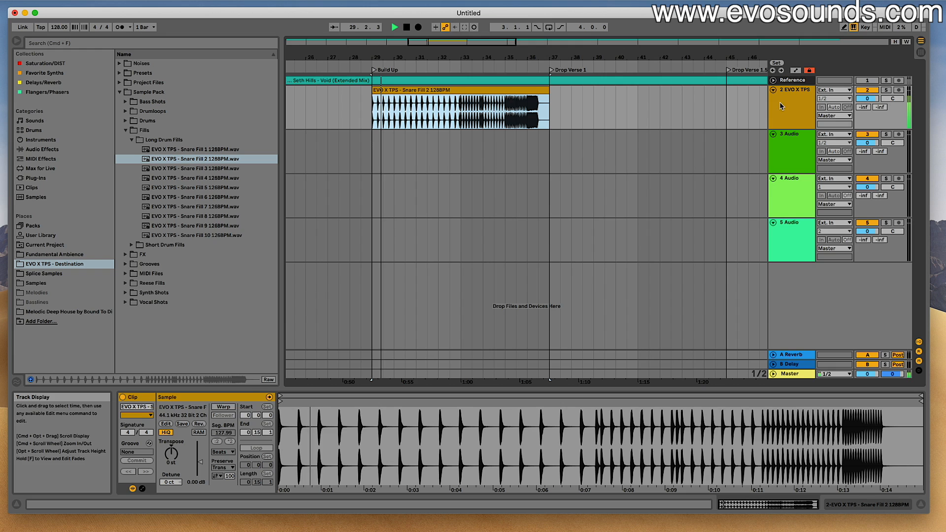
key(Tab)
drag(393, 325, 368, 269)
key(space)
- Audition the samples in the pack's FX Impacts folder, including Impact 1, 2, 3, 12 and 13
click(127, 131)
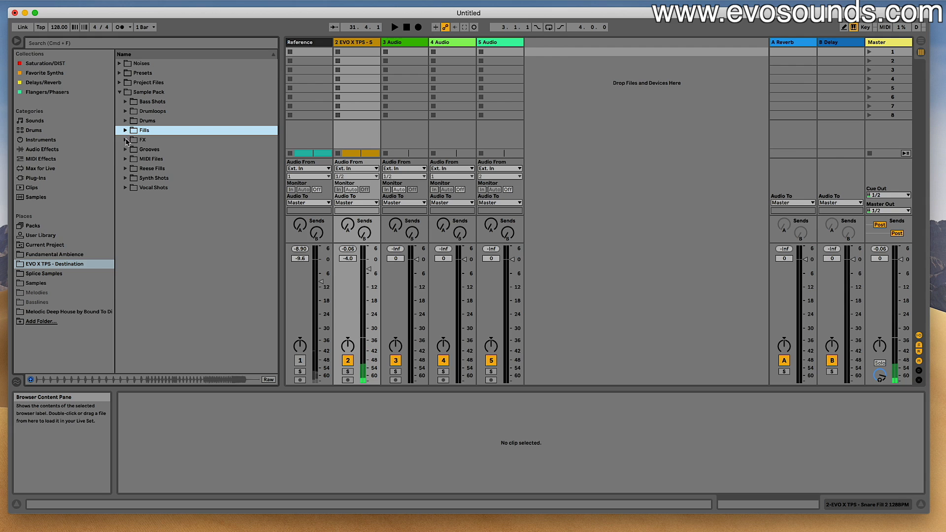
click(127, 140)
click(132, 169)
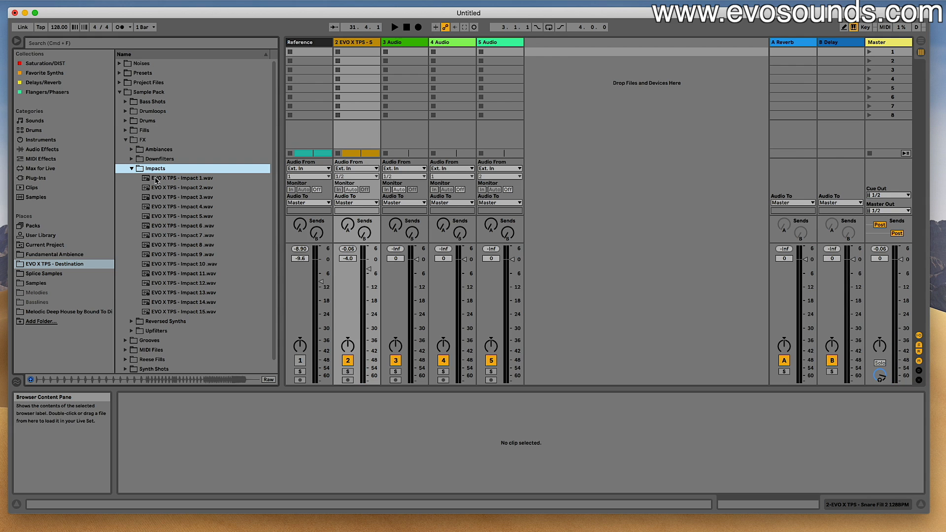
click(162, 178)
click(169, 188)
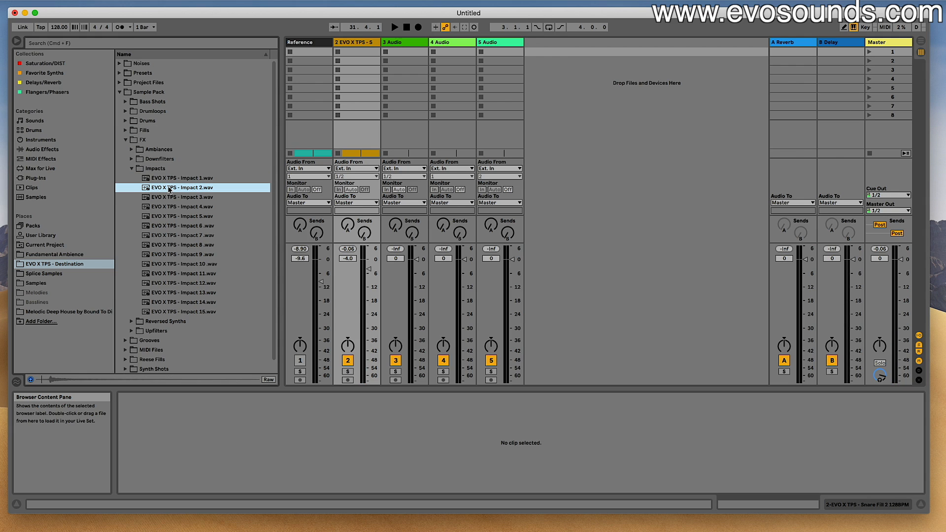
click(180, 197)
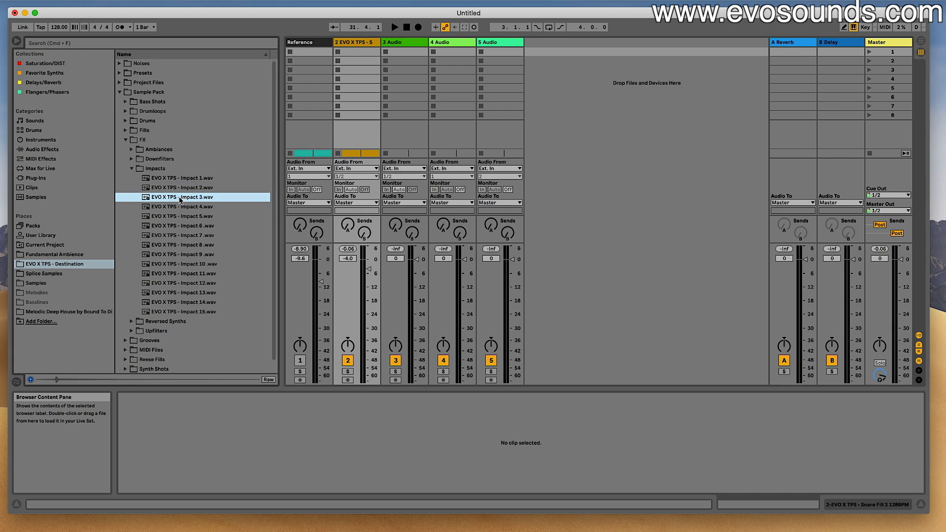
click(205, 285)
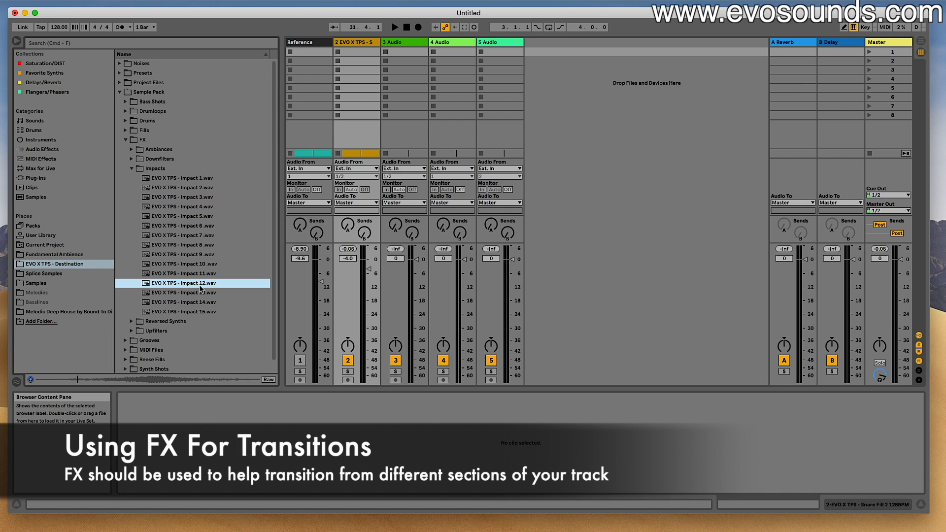
click(201, 292)
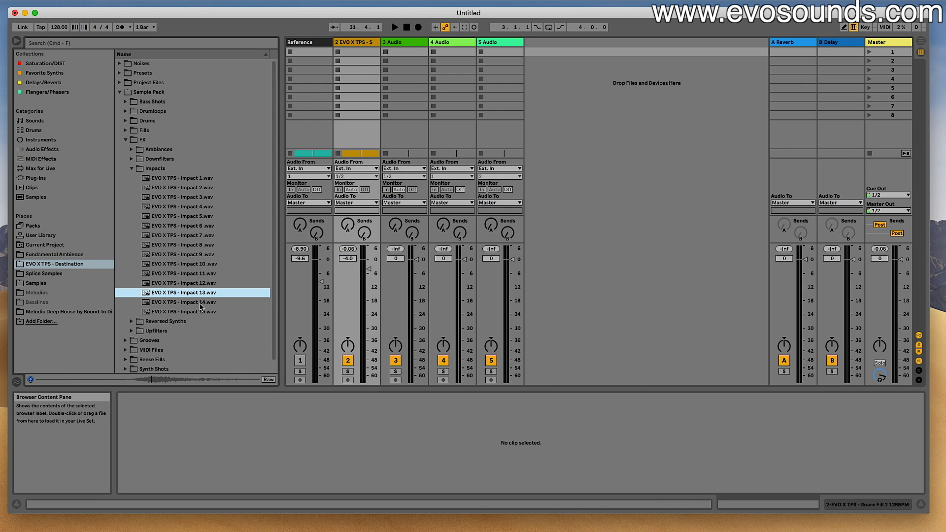
click(199, 225)
click(200, 216)
click(197, 188)
click(190, 178)
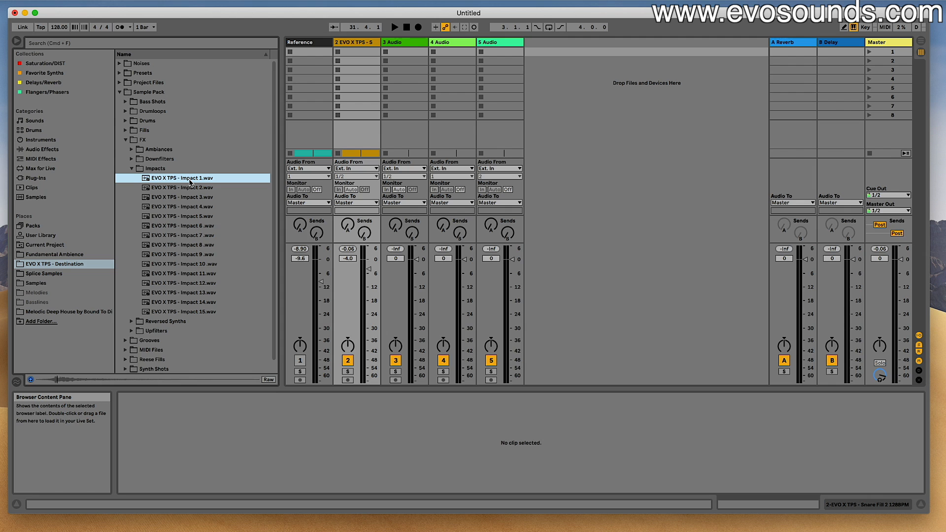
- Place the Impact 1 sample on the 5 Audio track in the arrangement, around the start of the Build Up section
key(Tab)
drag(190, 182, 360, 226)
drag(372, 57, 532, 319)
drag(524, 232, 533, 232)
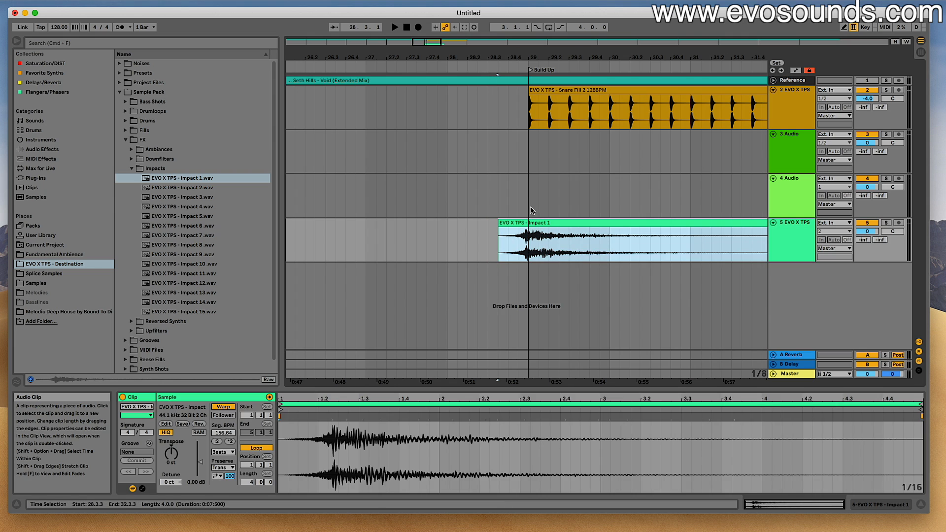
drag(483, 55, 345, 168)
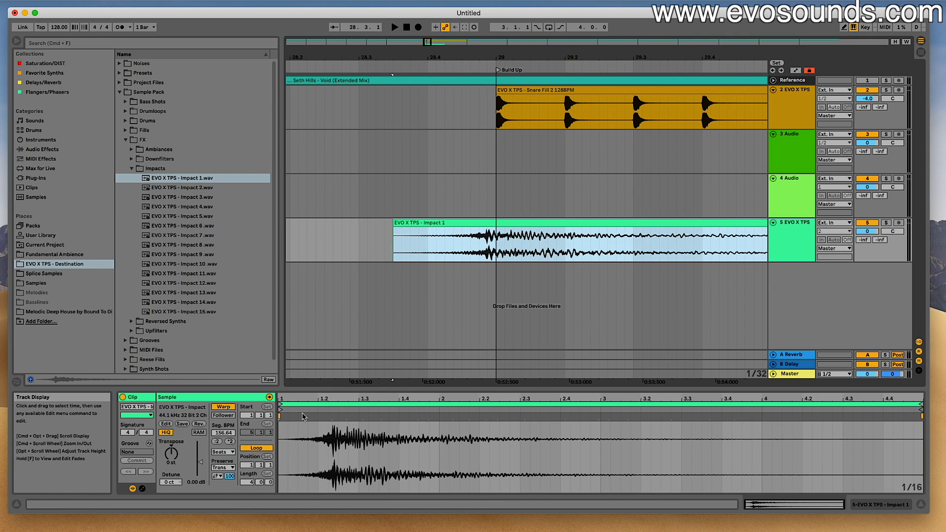
- Disable warping on the Impact 1 clip, shift it so its peak lands on bar 29, and play the result
click(223, 451)
click(226, 452)
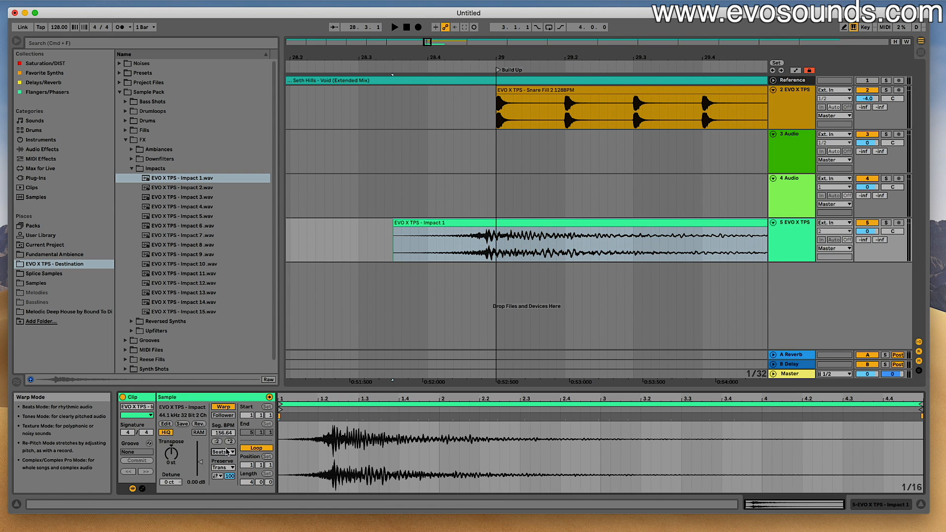
click(224, 407)
mouse_move(480, 224)
mouse_down()
mouse_move(512, 228)
mouse_move(481, 225)
mouse_up()
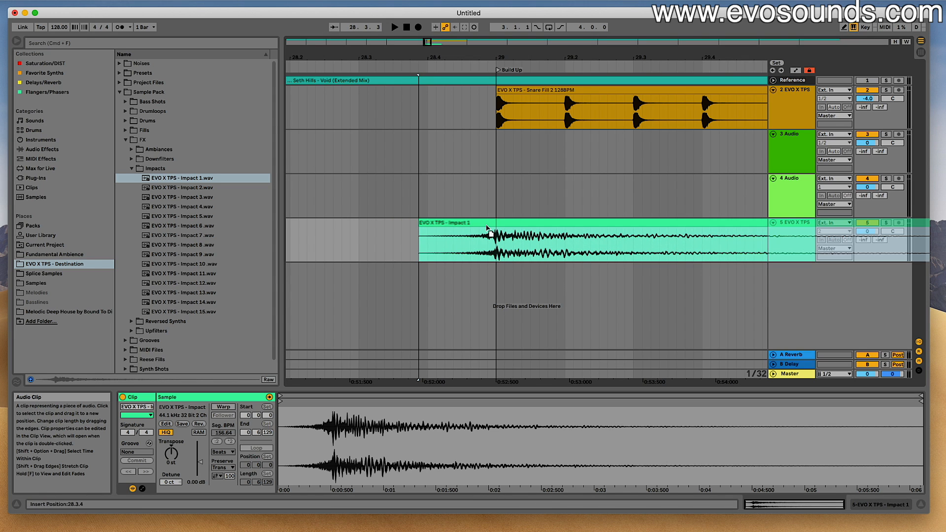
click(421, 241)
key(space)
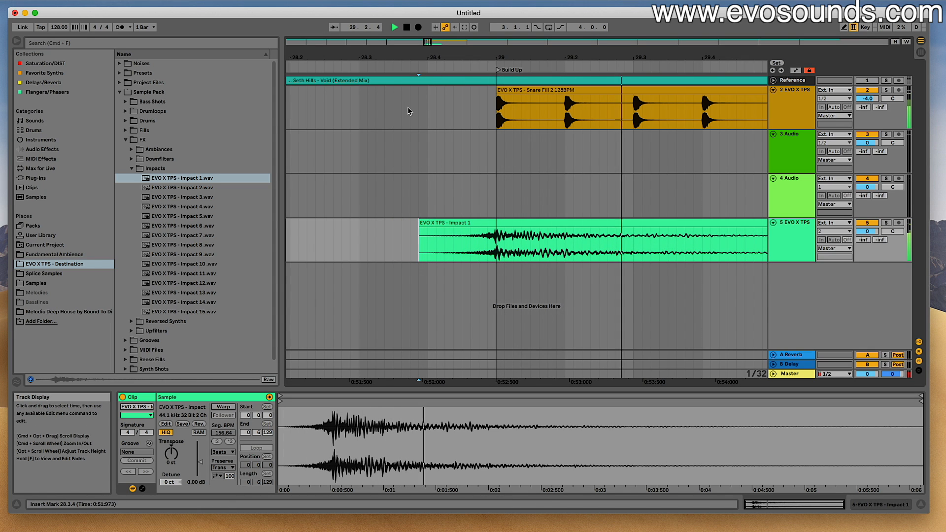
drag(483, 68, 475, 67)
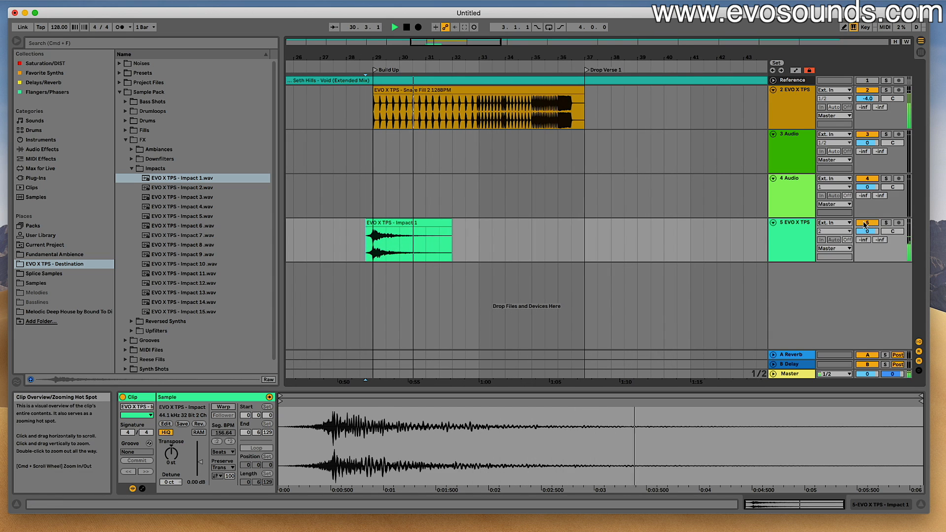
- Rename the impact track CINEMATIC IMPACT and the snare fill track SNARE BUILD 1
click(789, 230)
text(Impact)
key(Return)
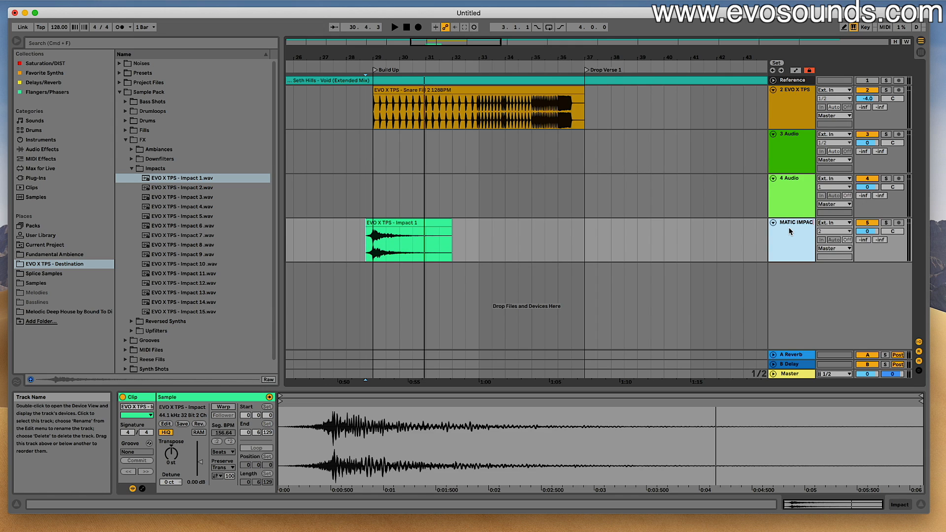
text(T)
key(Return)
click(791, 120)
key(super+r)
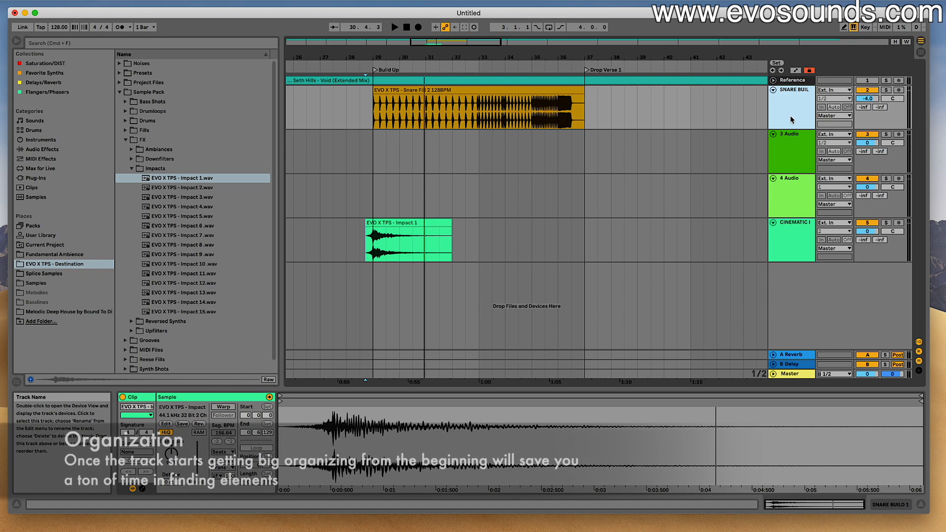
- Play the arrangement from just before the Build Up to hear the impact and snare build together
click(404, 229)
click(362, 206)
key(space)
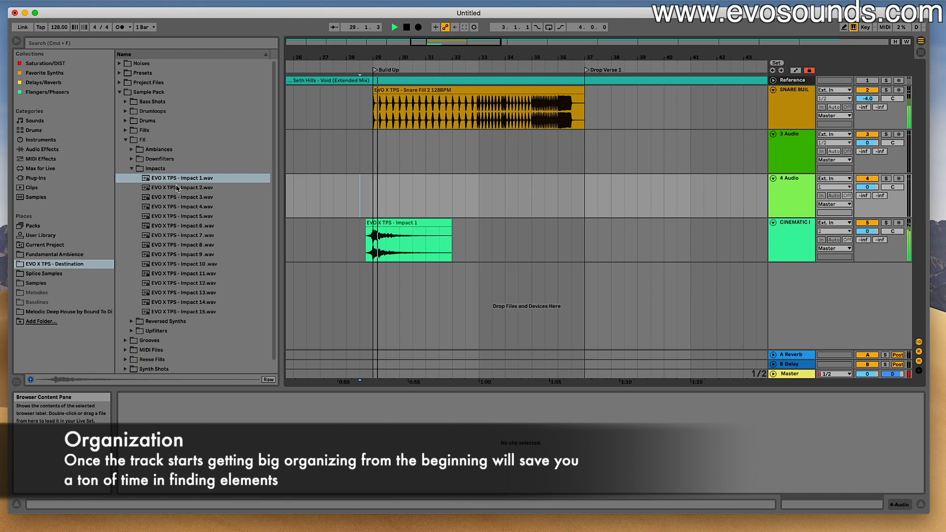
- Place Downfilter 2 at bar 29 on a new audio track below the impact and set that track's volume to -10.9 dB
click(132, 159)
key(space)
click(155, 177)
drag(174, 183, 392, 283)
drag(867, 276, 867, 290)
- Rename the downfilter track "down 1"
click(796, 280)
key(super+r)
text(d)
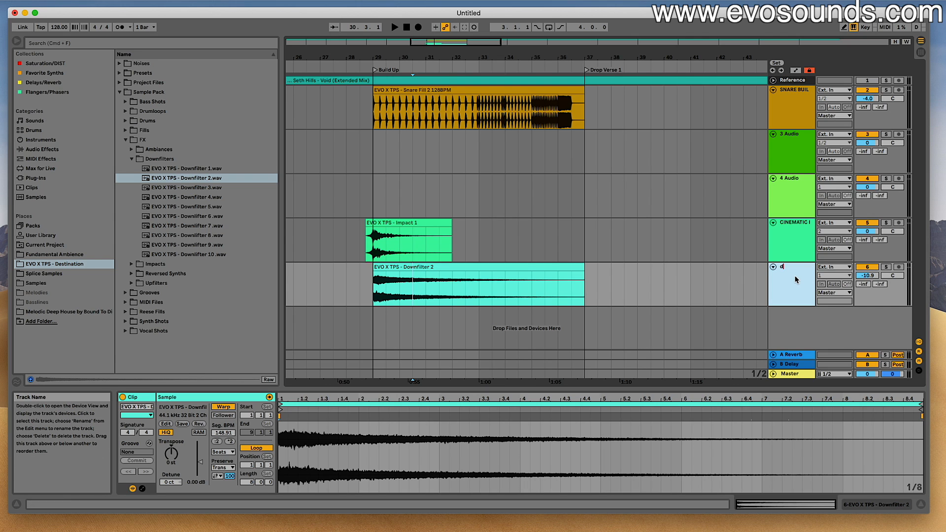
key(Return)
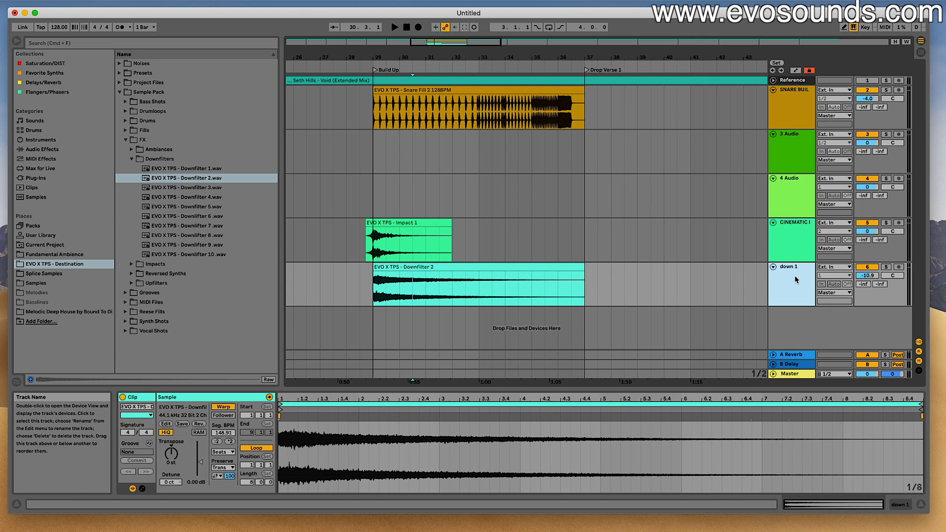
- Group the cinematic impact and down 1 tracks and name the group FX
shift+click(796, 245)
key(super+g)
key(super+r)
text(FX)
key(Return)
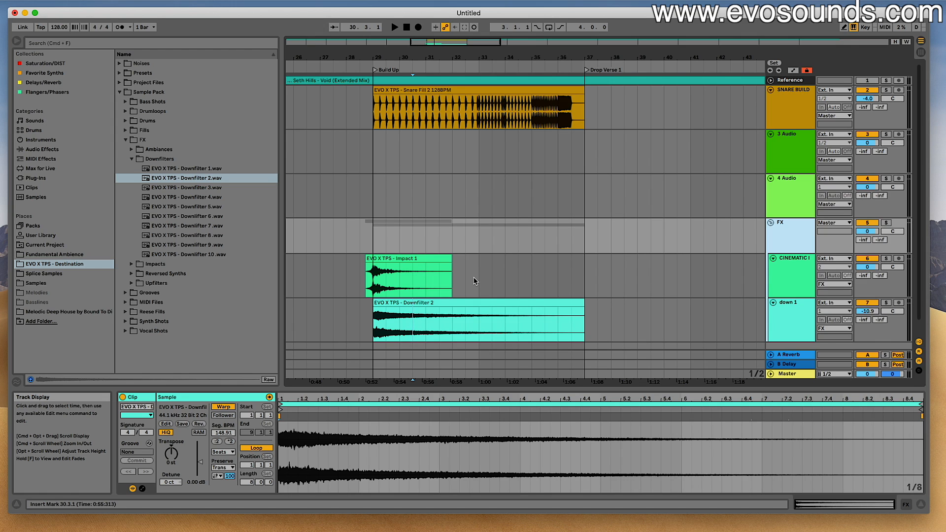
- Colour the FX group track magenta and play the arrangement from just before the Build Up
right_click(780, 236)
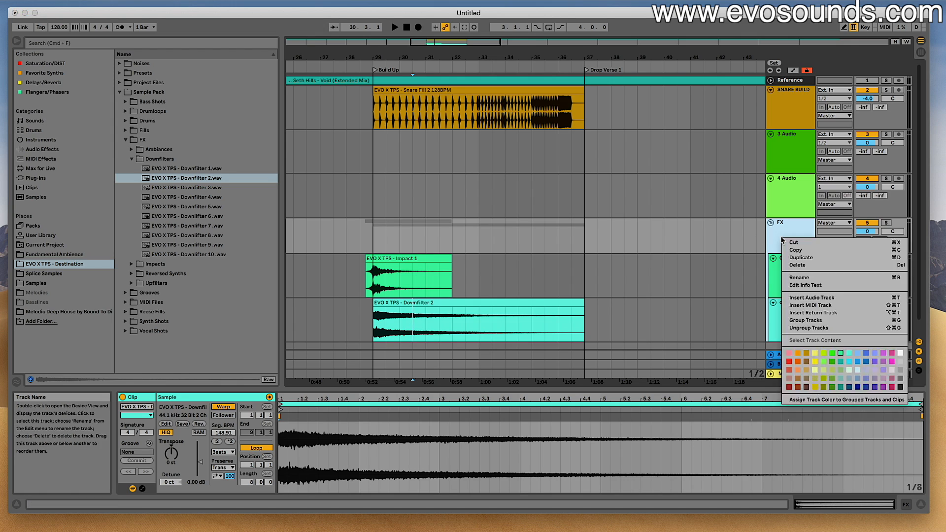
click(892, 363)
key(space)
click(365, 242)
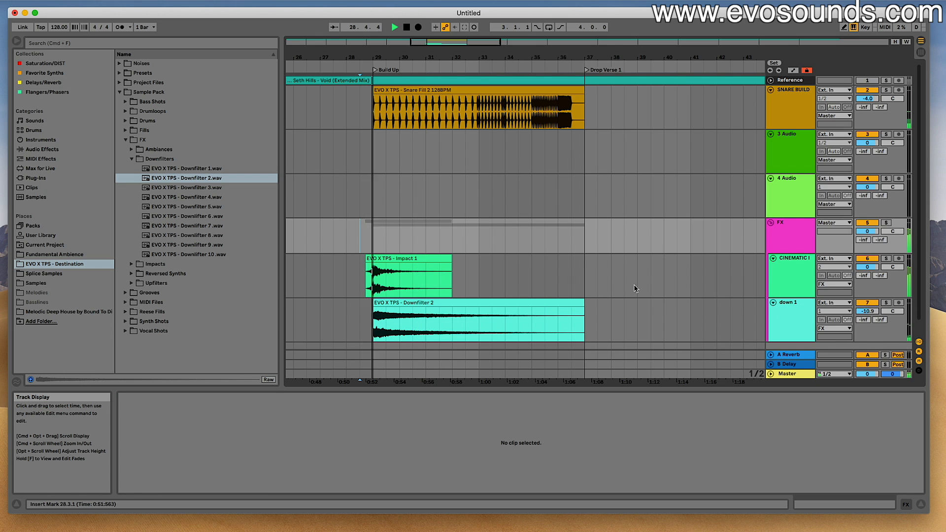
- Set the cinematic impact track's volume to -6.0 dB and the down 1 track's volume to -14.7 dB in the mixer
key(Tab)
key(space)
key(space)
drag(559, 260, 607, 293)
key(Tab)
key(Tab)
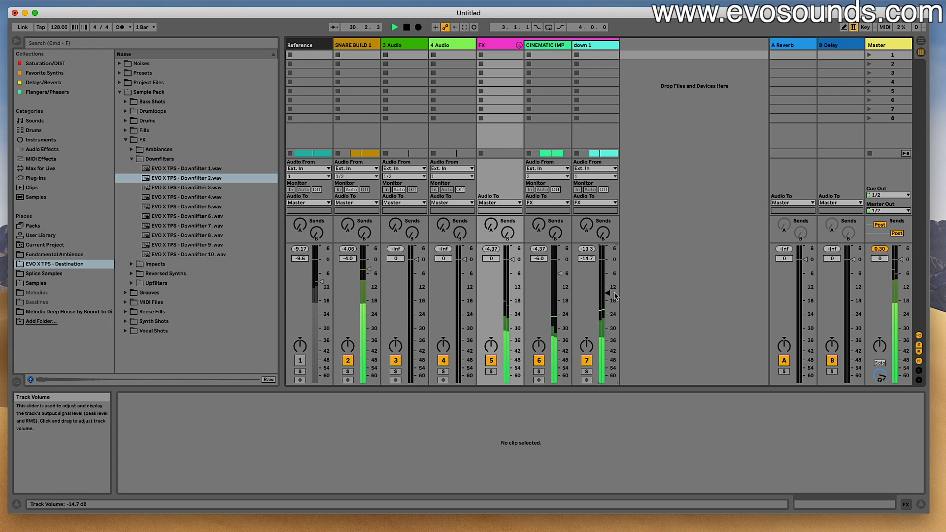
- Set the snare build track's volume to -8.7 dB, return to the arrangement and stop playback
drag(369, 269, 369, 277)
key(Tab)
key(space)
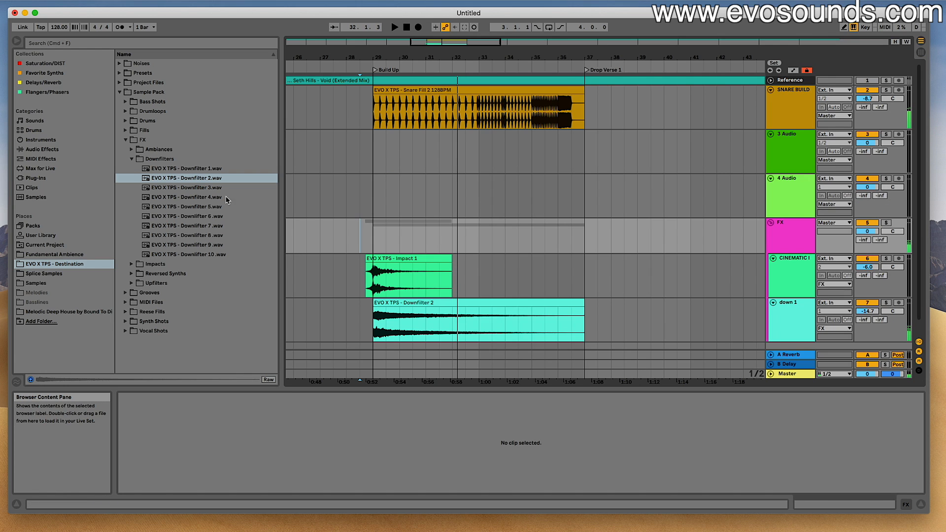
- Open the Reversed Synths sample folder and add an audio track named REVERSE SYNTH below the down 1 track
click(131, 159)
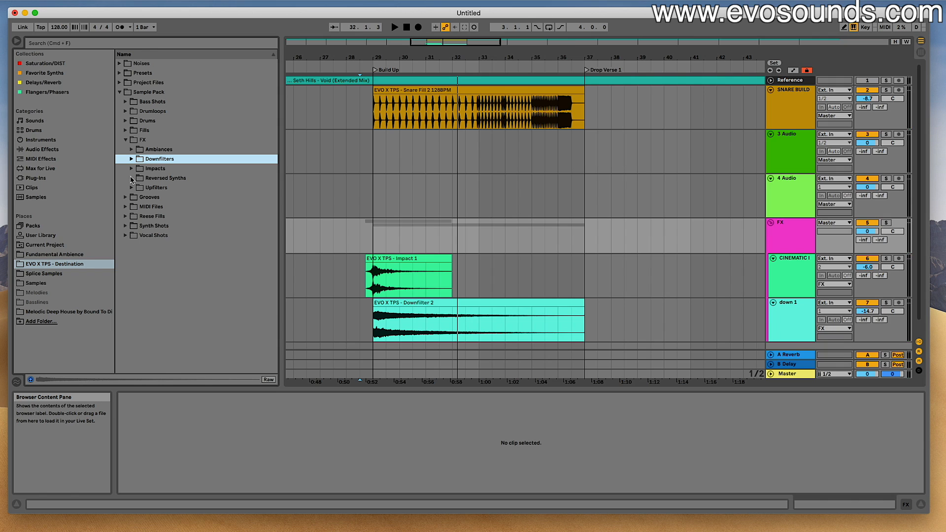
click(132, 179)
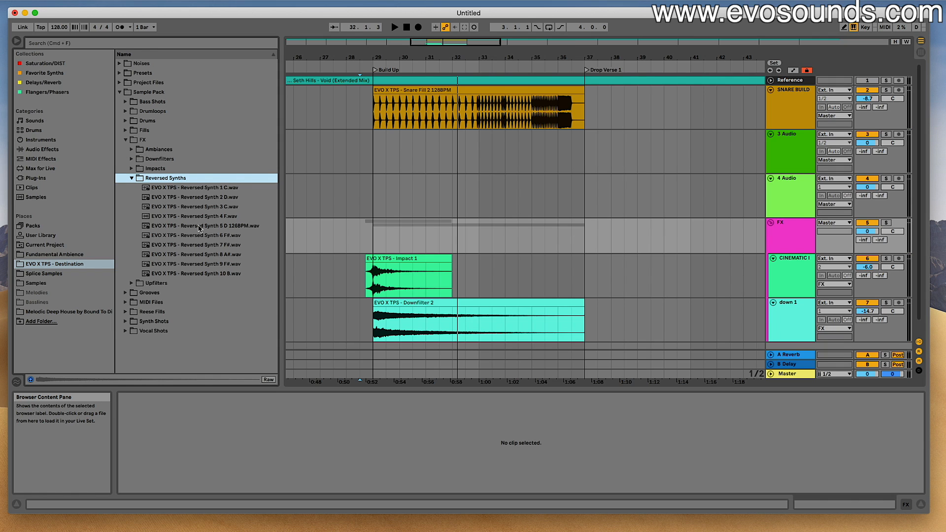
scroll(289, 227, down, 2)
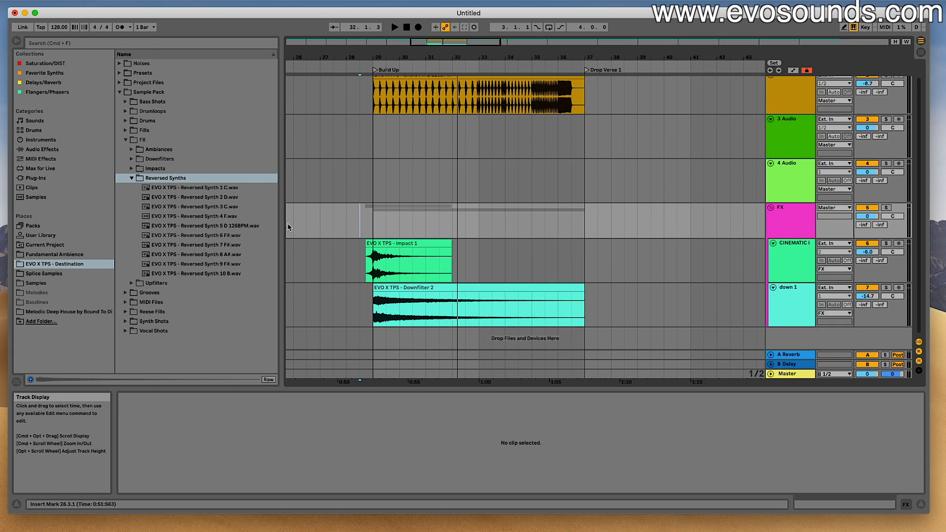
click(777, 296)
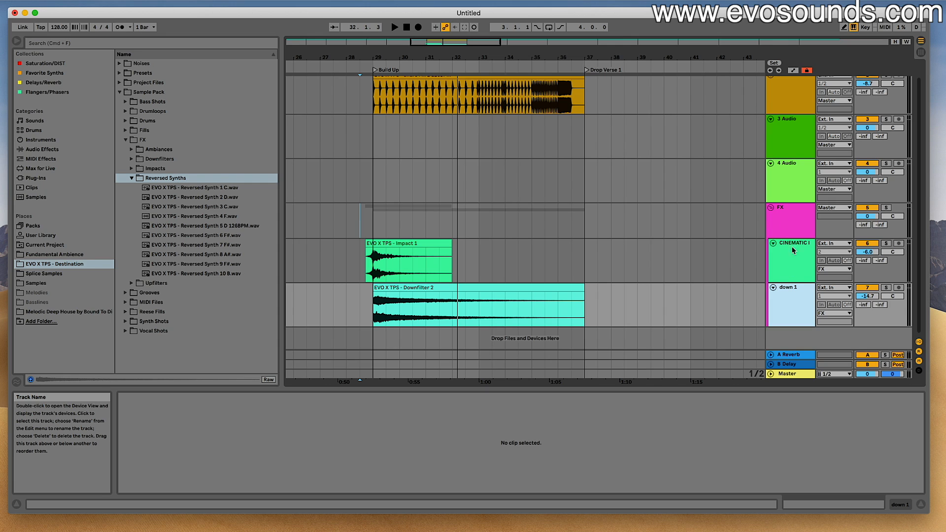
key(super+t)
text(RE)
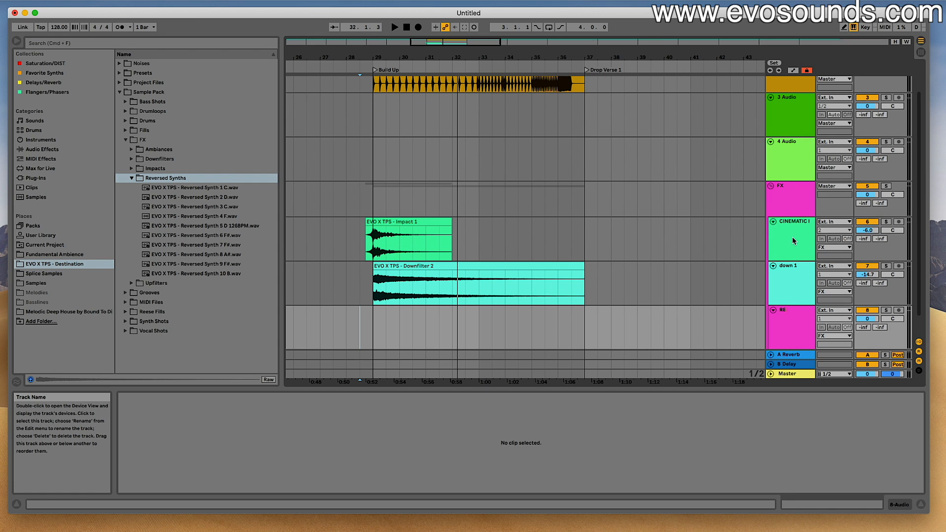
text(VERS)
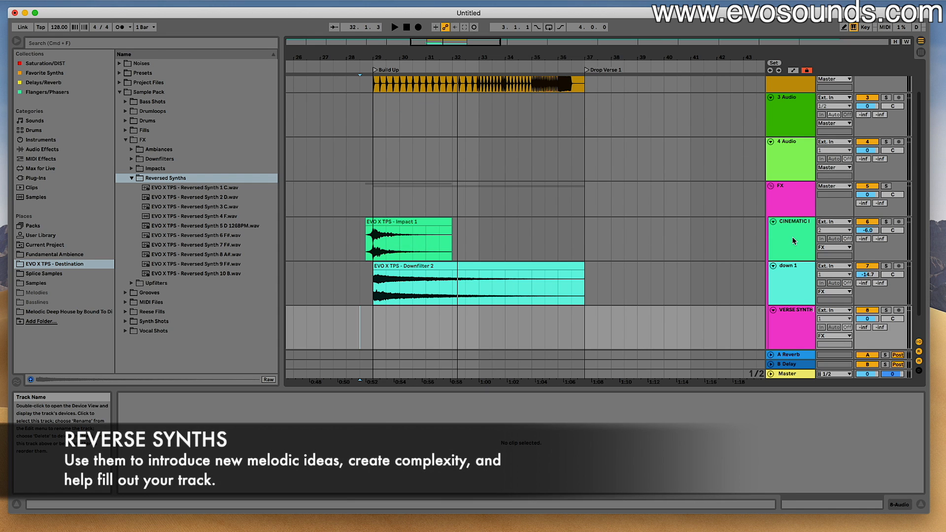
text(E SYNTH)
key(Return)
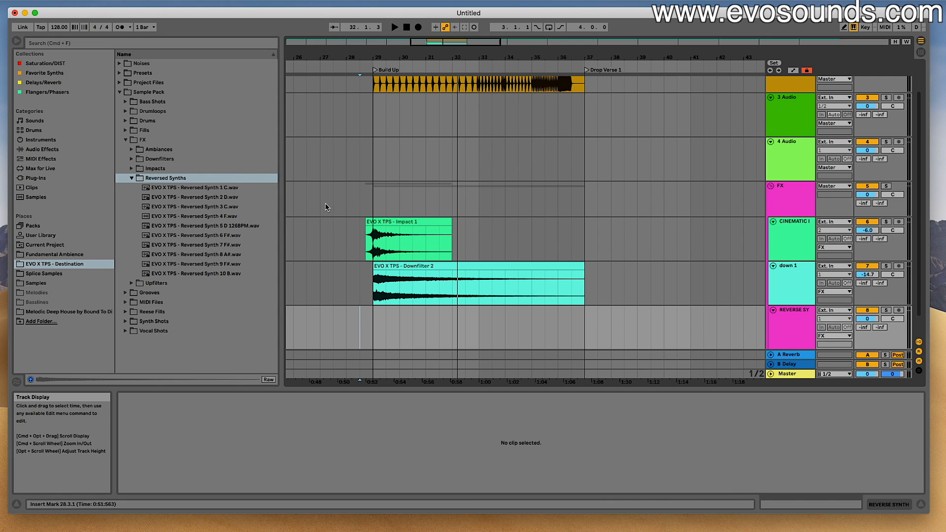
- Place Reversed Synth 2 D on the REVERSE SYNTH track so it ends at bar 29, and set the track's volume to -14.8 dB
click(217, 188)
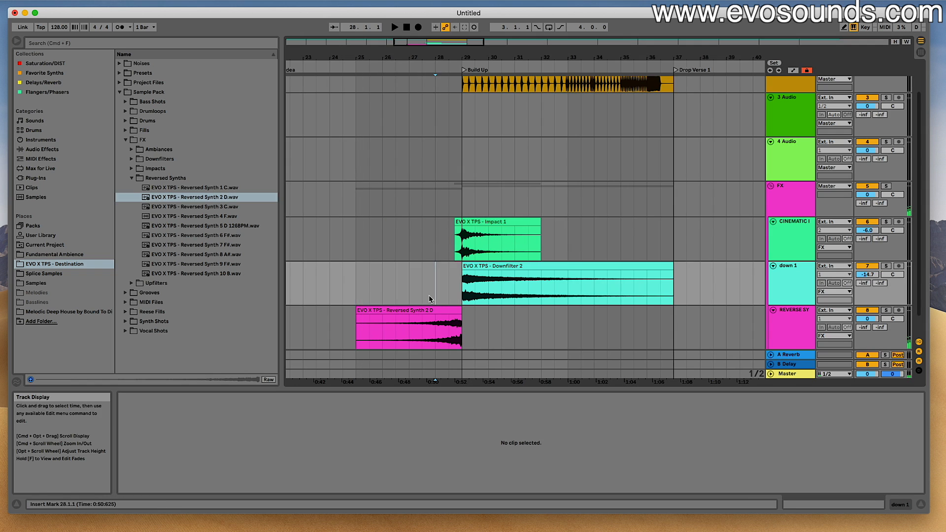
key(space)
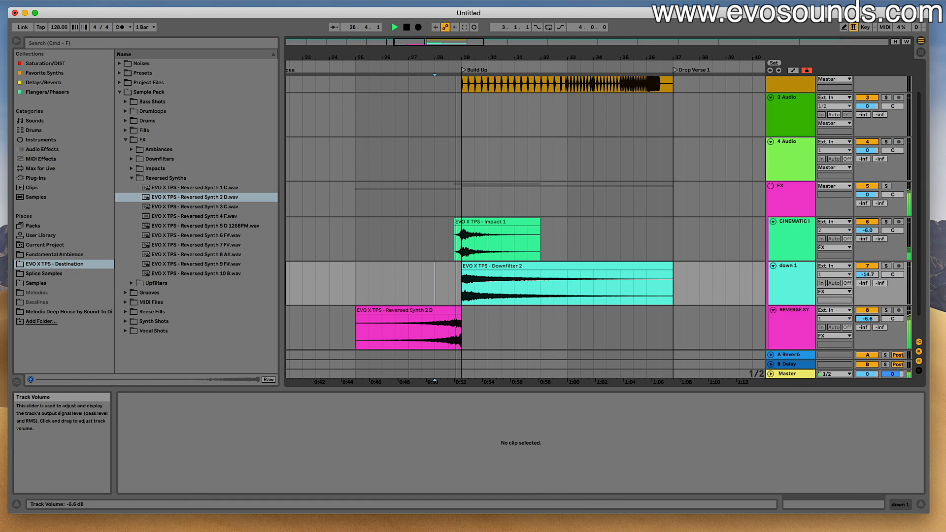
drag(867, 319, 869, 323)
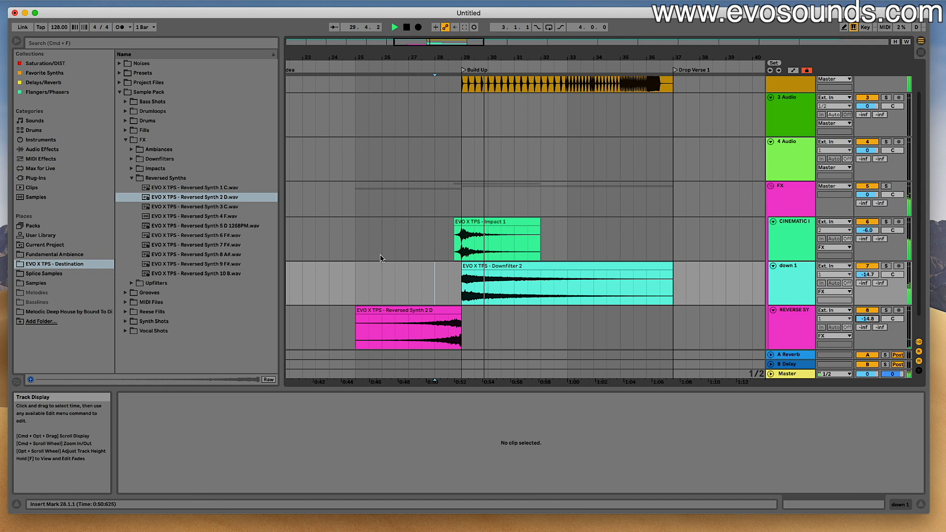
scroll(382, 259, right, 5)
scroll(381, 259, down, 2)
scroll(381, 258, down, 1)
key(space)
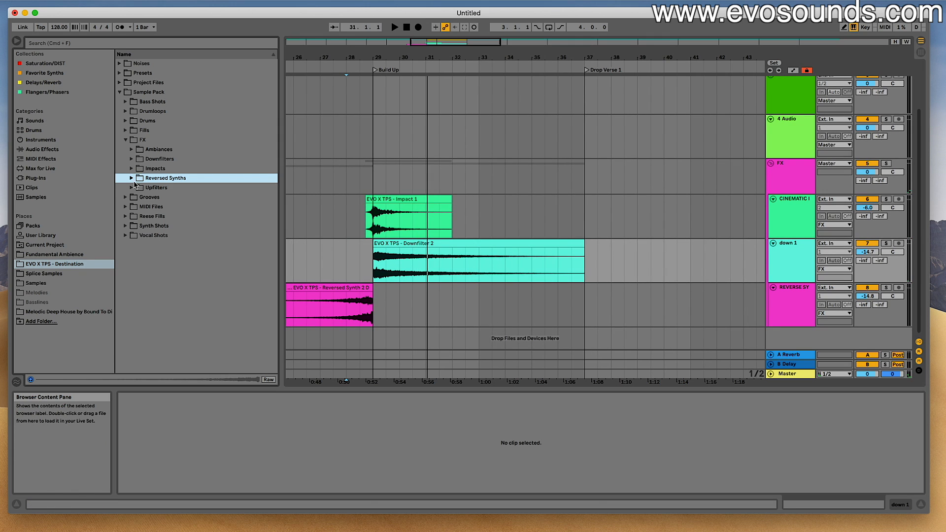
- Audition several risers in the Upfilters sample folder, including numbers 3 and 10 to 15
click(132, 187)
click(165, 225)
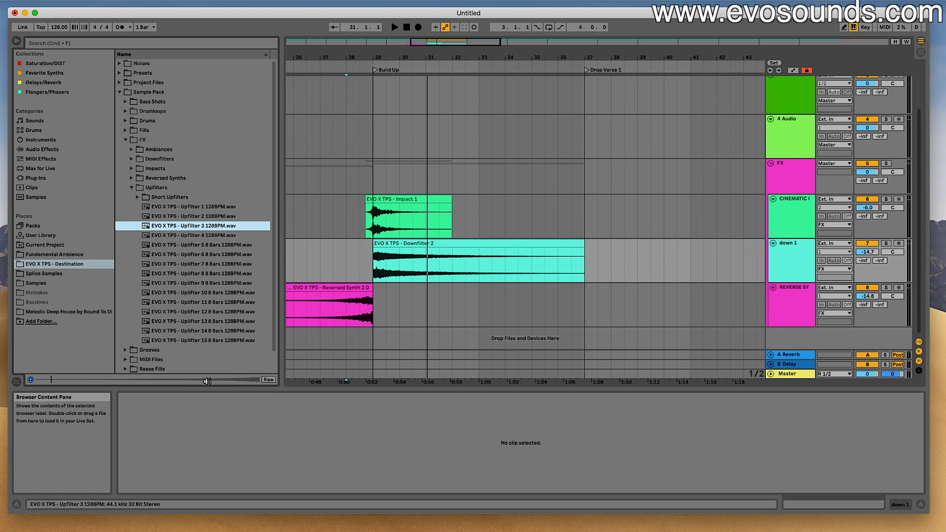
click(209, 294)
click(217, 378)
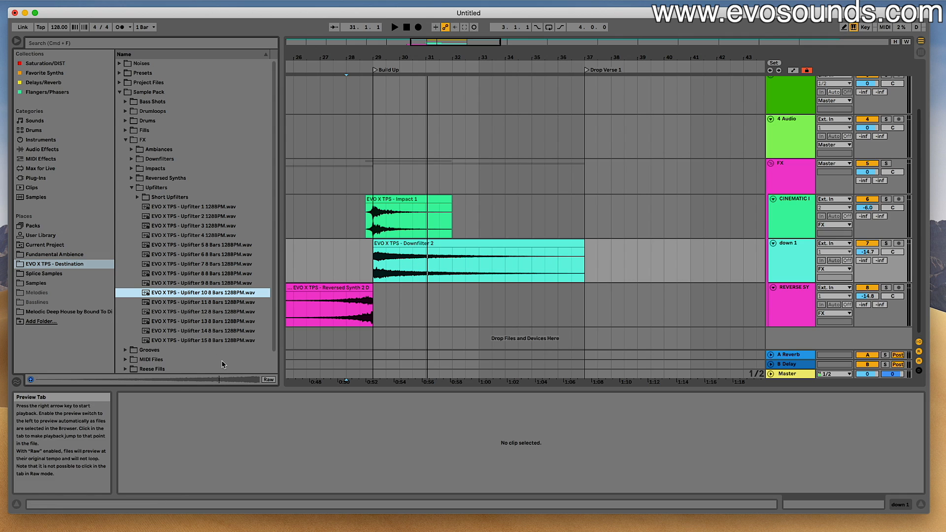
click(222, 303)
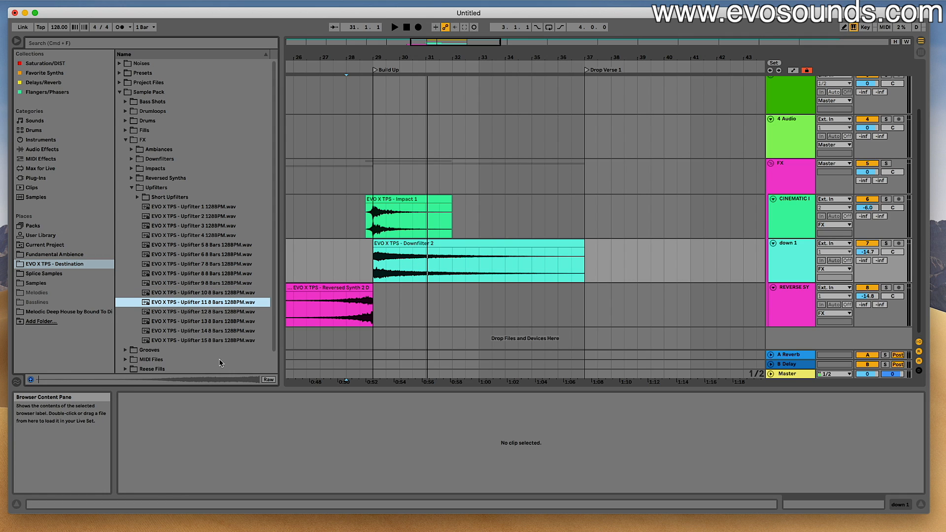
click(232, 314)
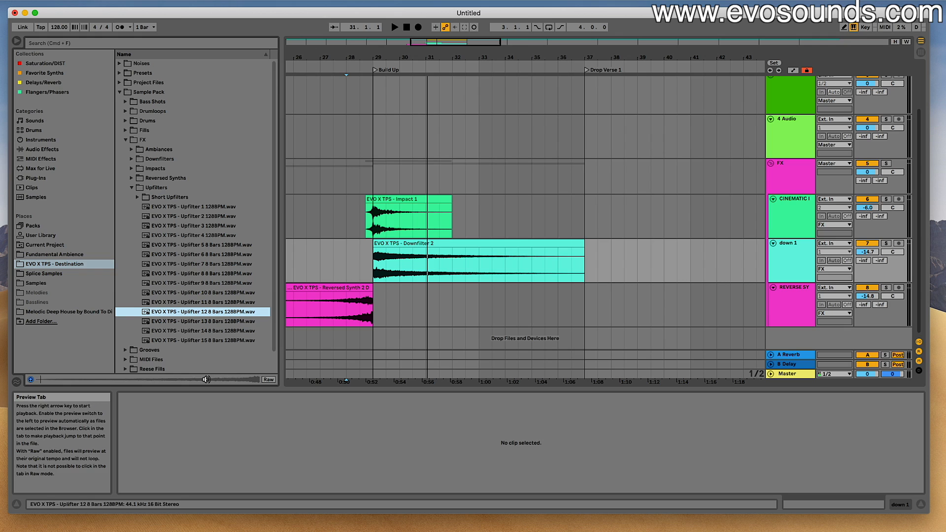
click(220, 323)
click(223, 341)
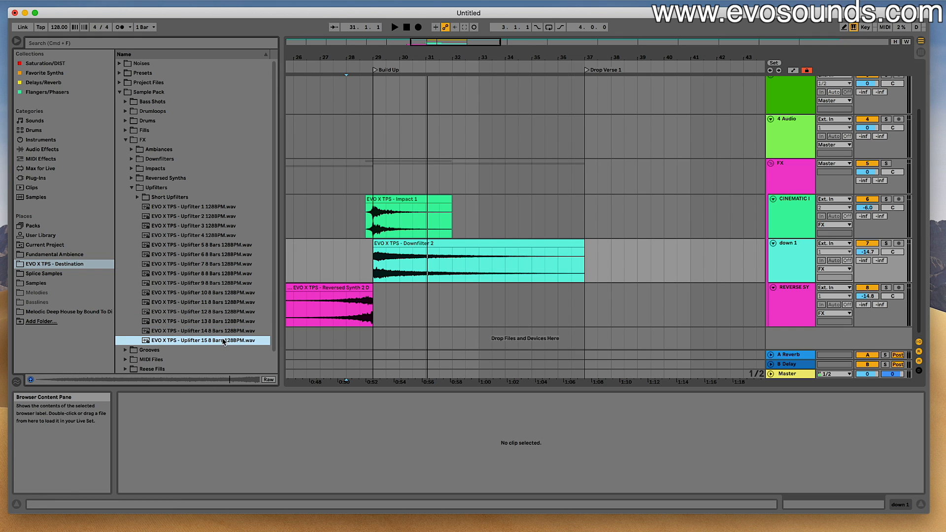
click(205, 331)
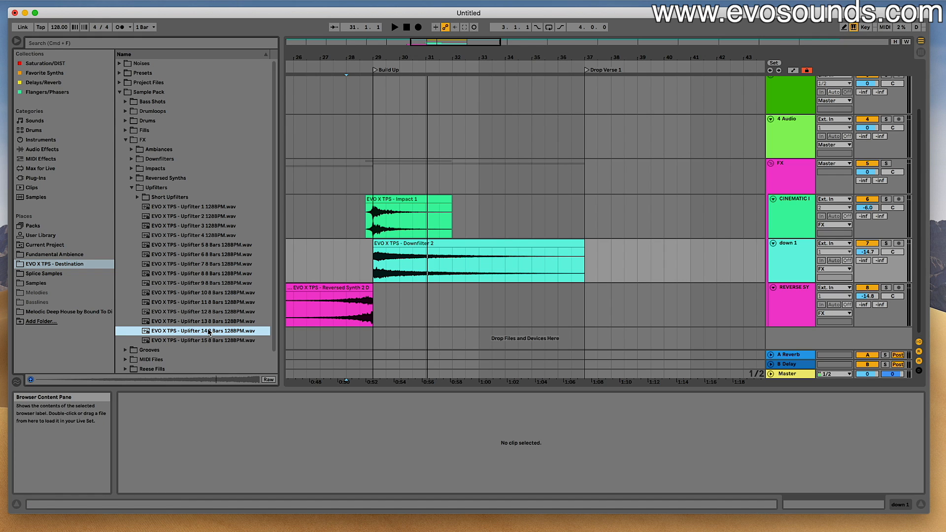
scroll(210, 207, down, 1)
- Place Upfilter 1 128BPM at bar 29 on a new audio track with warping off, and set the track's volume to -11.0 dB
click(210, 204)
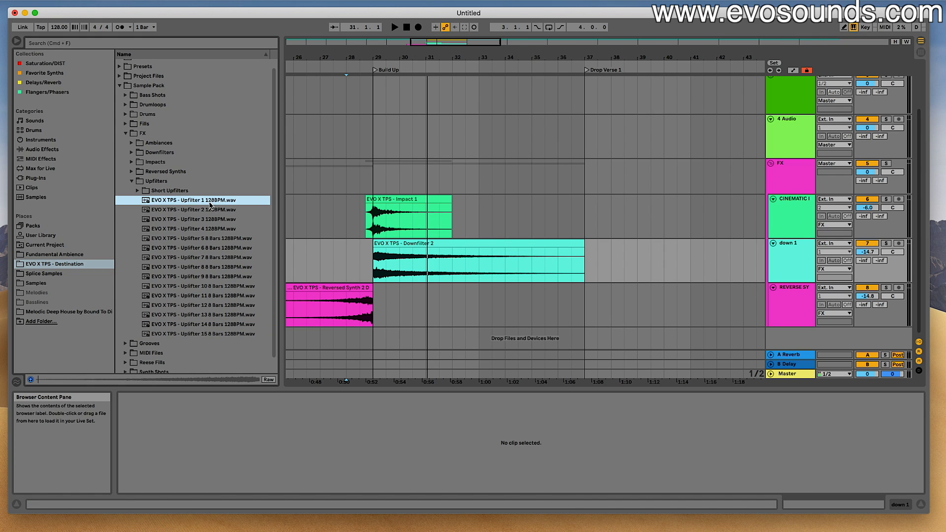
drag(236, 211, 377, 332)
click(223, 407)
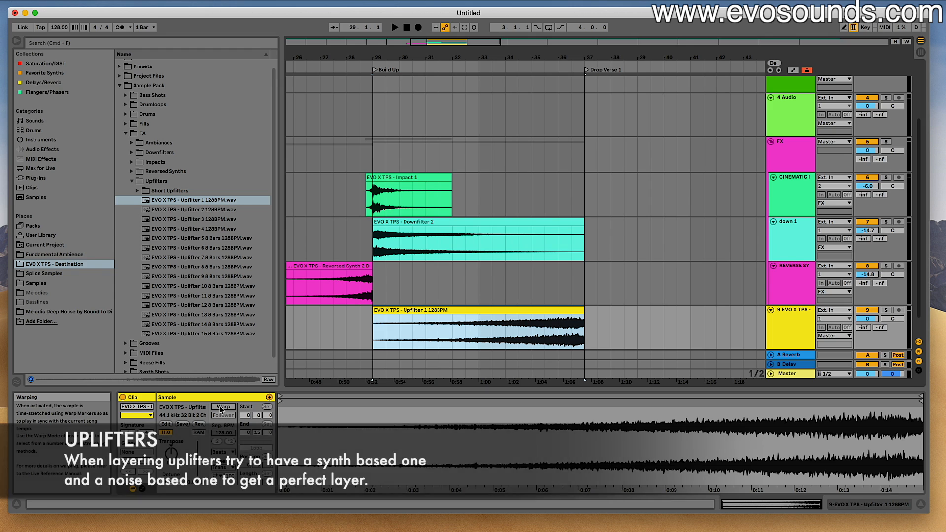
drag(867, 318, 867, 322)
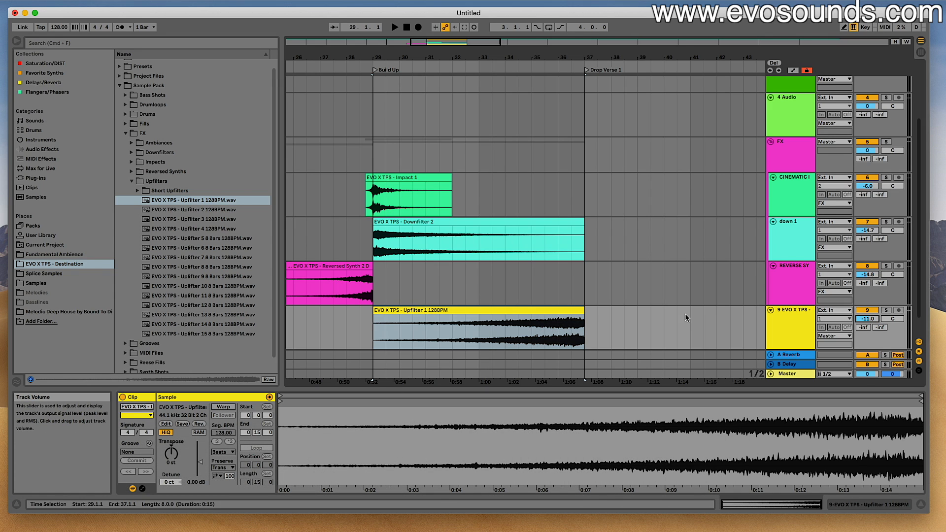
- Play from bar 28 and set the Upfilter 1 track's volume to -12.7 dB
click(352, 250)
key(space)
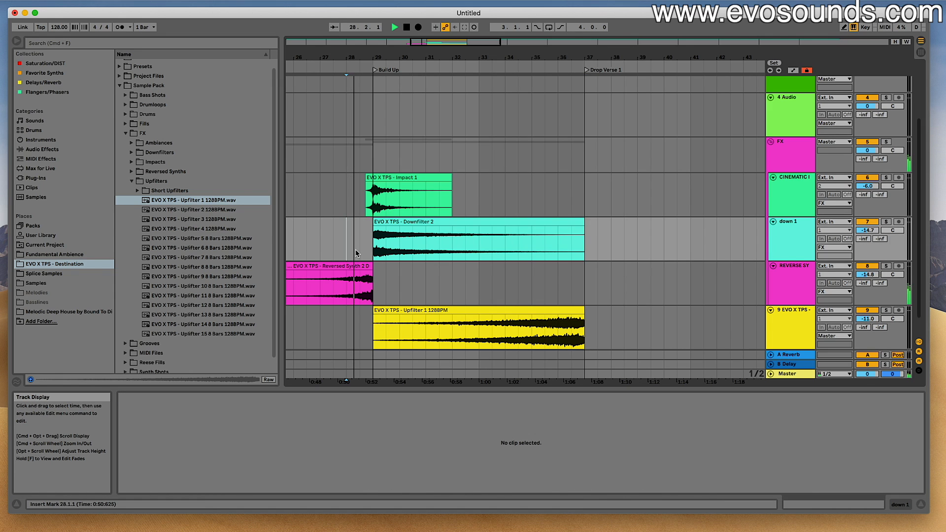
click(517, 311)
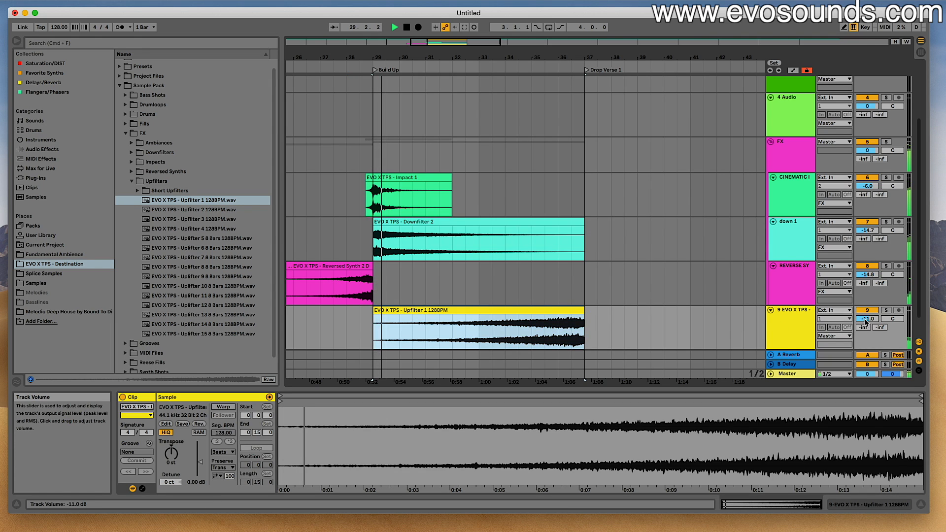
drag(865, 320, 866, 323)
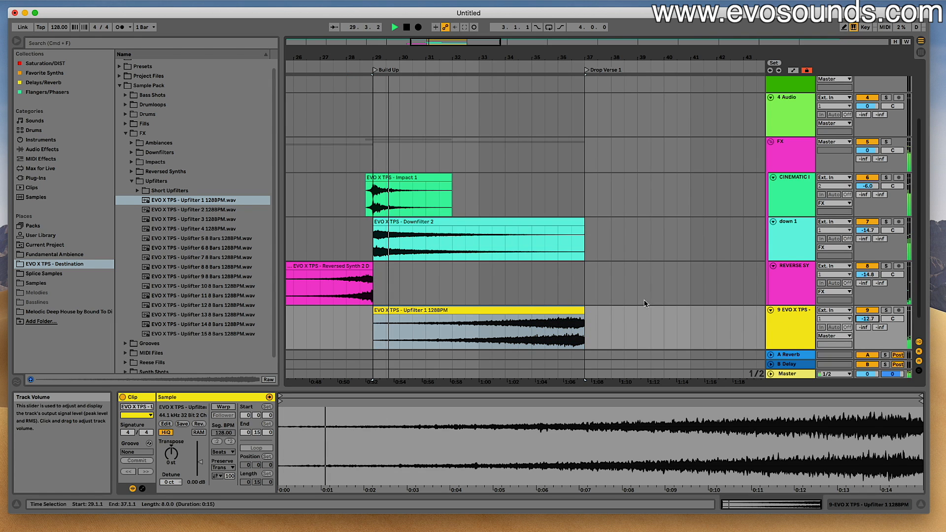
- Check the Short Upfilters folder and audition several loops in the Grooves sample folder
click(143, 190)
scroll(145, 256, down, 1)
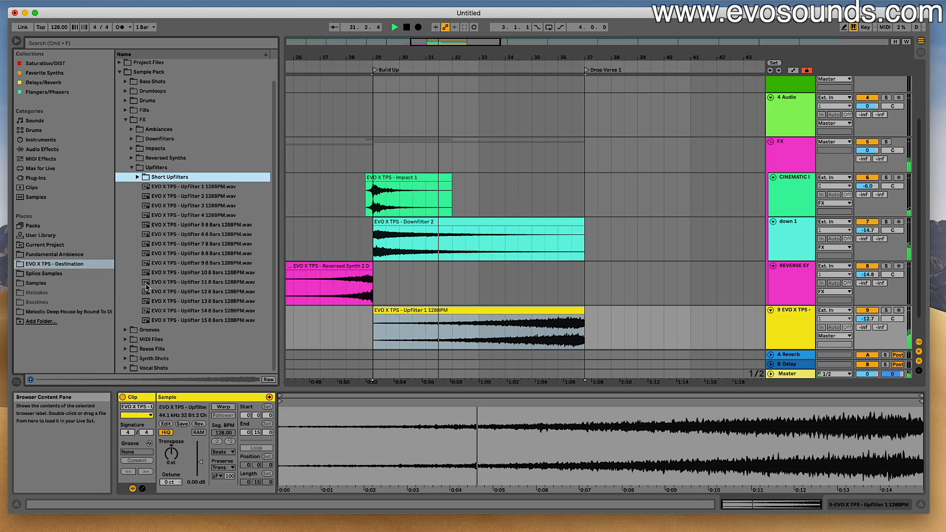
click(126, 330)
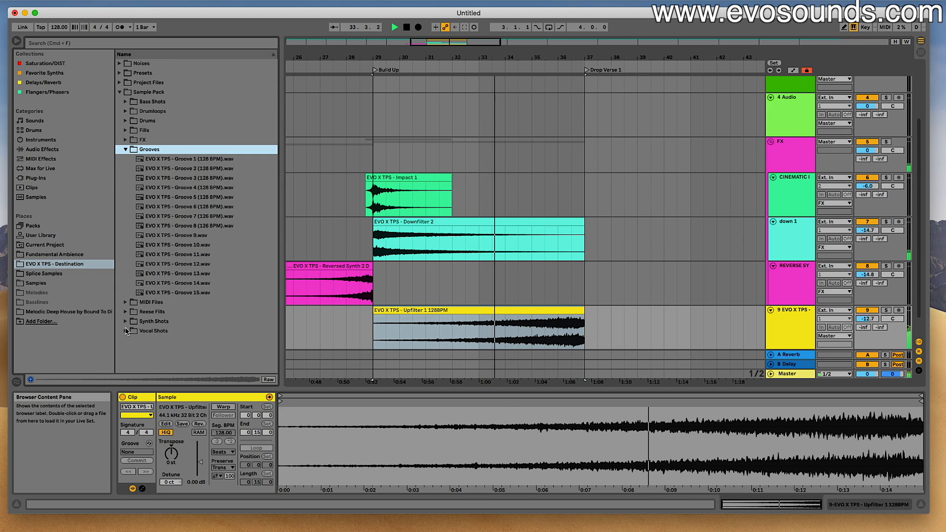
click(202, 281)
click(202, 292)
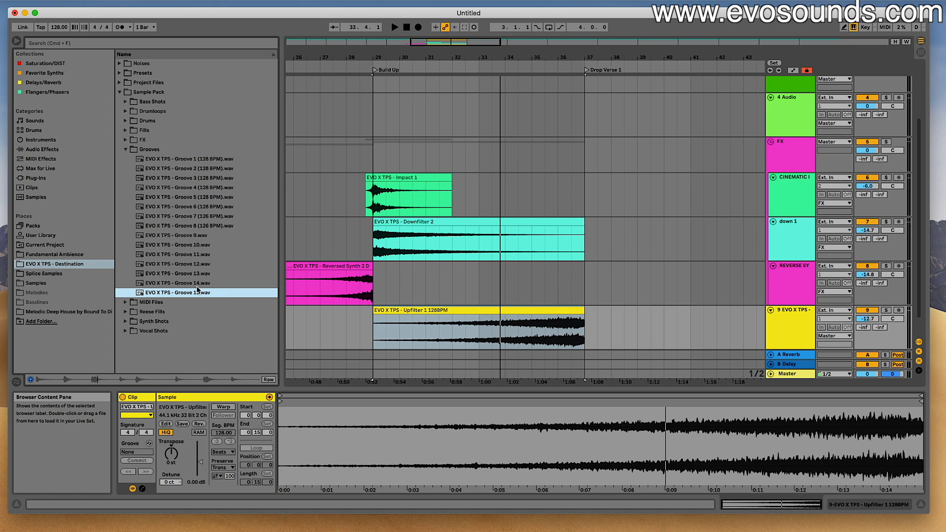
click(195, 257)
click(189, 245)
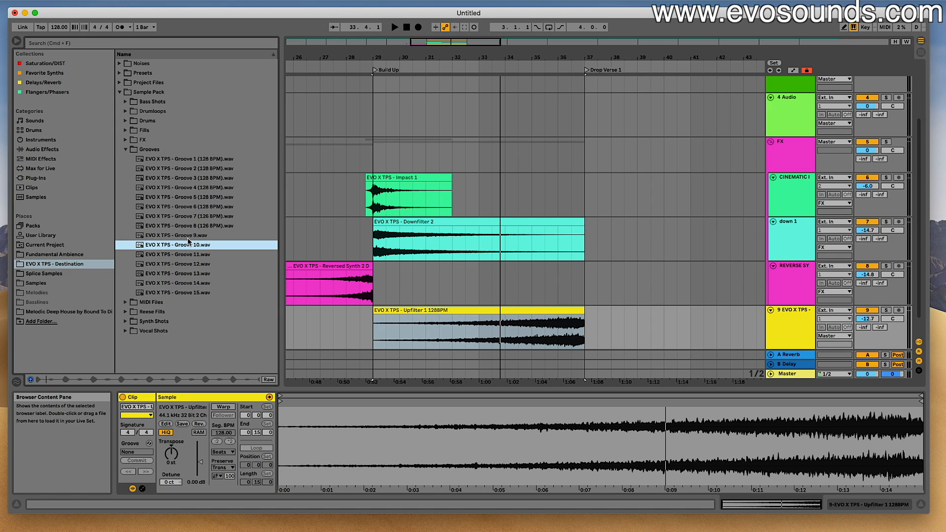
click(188, 238)
click(188, 230)
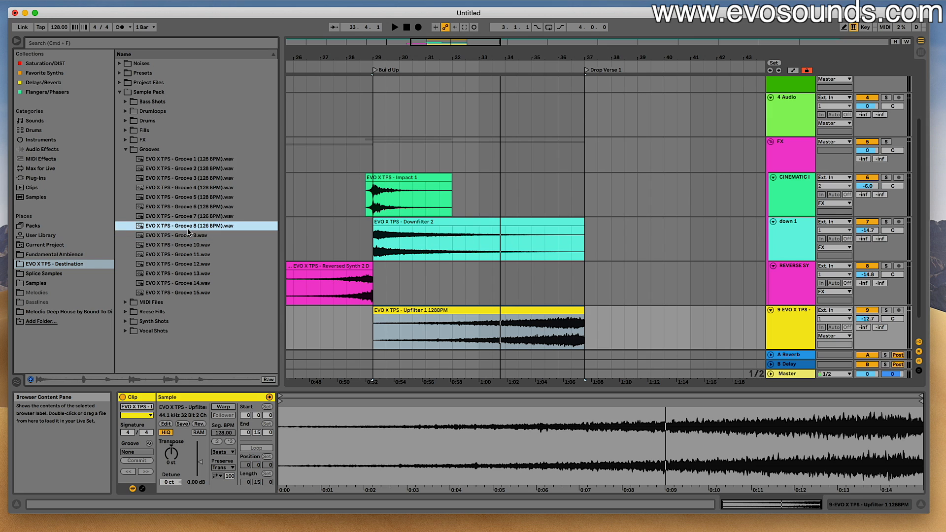
click(188, 217)
- Place Groove 5 (128 BPM) at bar 29 on a new audio track below the Upfilter 1 track
click(188, 198)
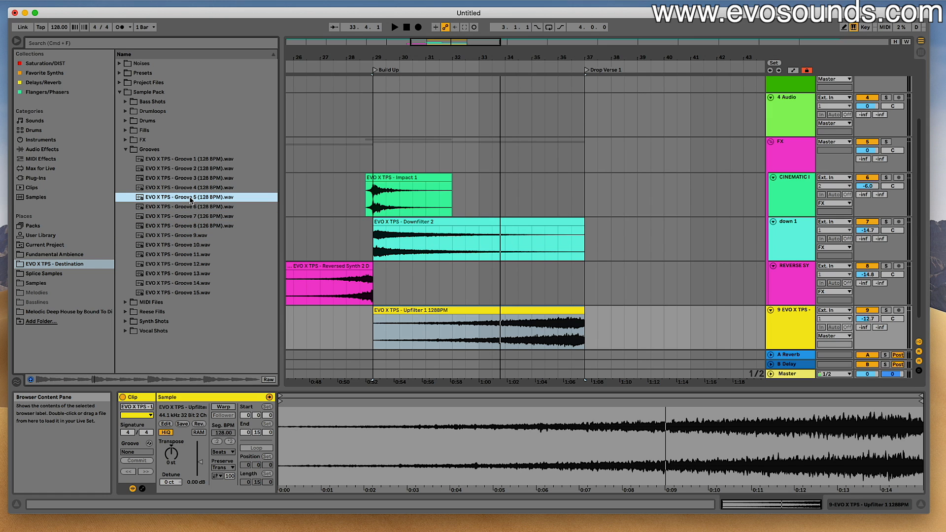
drag(197, 202, 379, 339)
click(386, 312)
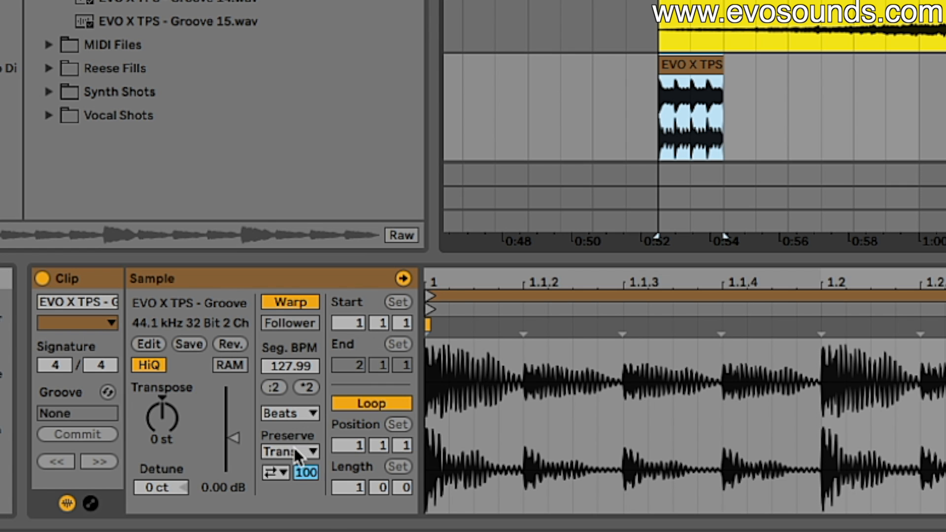
- Gate the Groove 5 clip by turning off its transient looping and setting the transient envelope to 9
click(226, 469)
click(225, 469)
click(283, 471)
click(283, 488)
drag(302, 476, 306, 495)
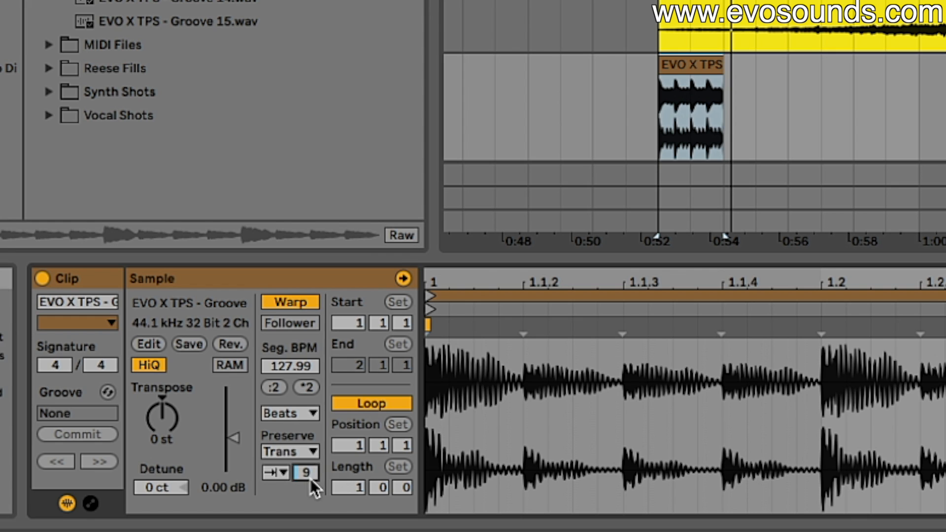
- Duplicate the Groove 5 clip along the Build Up to bar 36 and play from just before the section
click(687, 58)
key(super+d)
key(super+d)
key(super+d)
key(super+d)
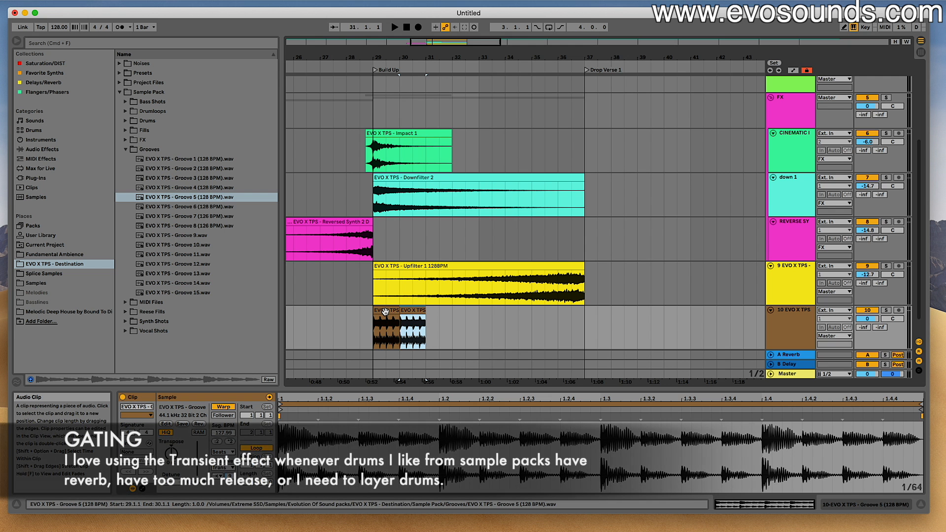
key(super+d)
key(super+d)
click(360, 271)
key(space)
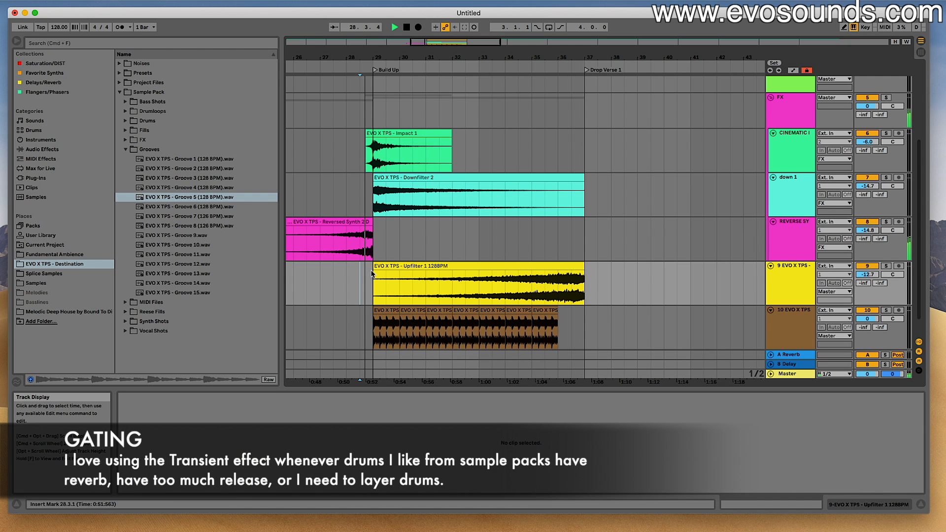
- Set the Groove 5 track's volume to -9.8 dB, show its device chain and list the available audio effects
drag(867, 319, 867, 341)
double_click(797, 320)
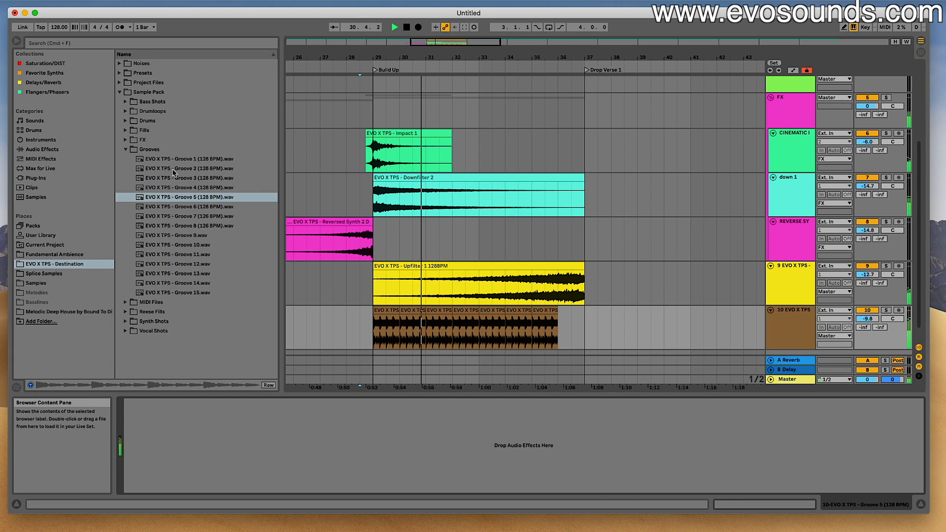
click(43, 149)
- Consolidate the Groove 5 clips from bar 29 to bar 36 into one clip and open it for editing
drag(565, 314, 373, 320)
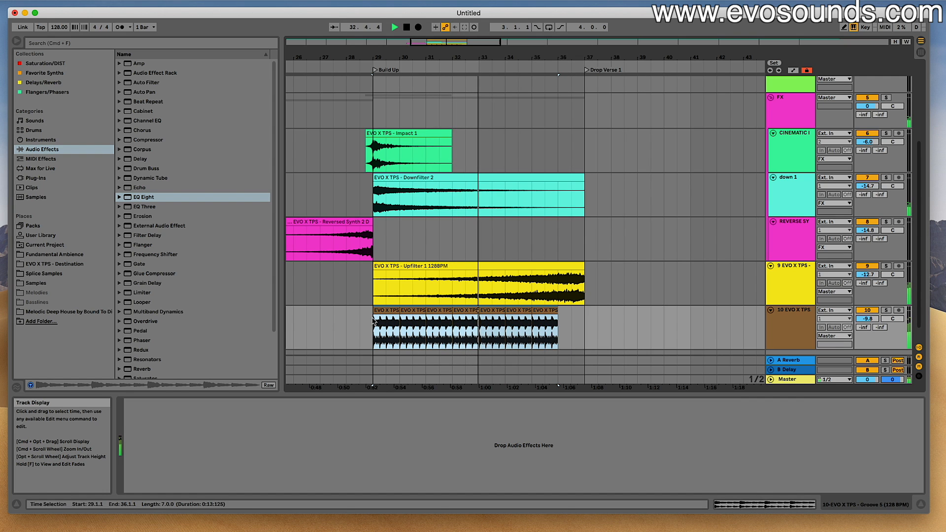
key(super+j)
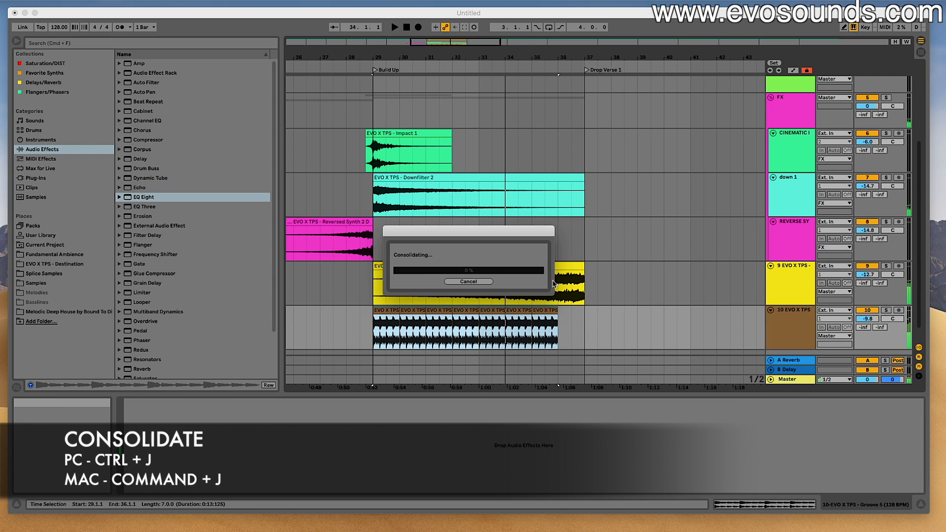
double_click(532, 310)
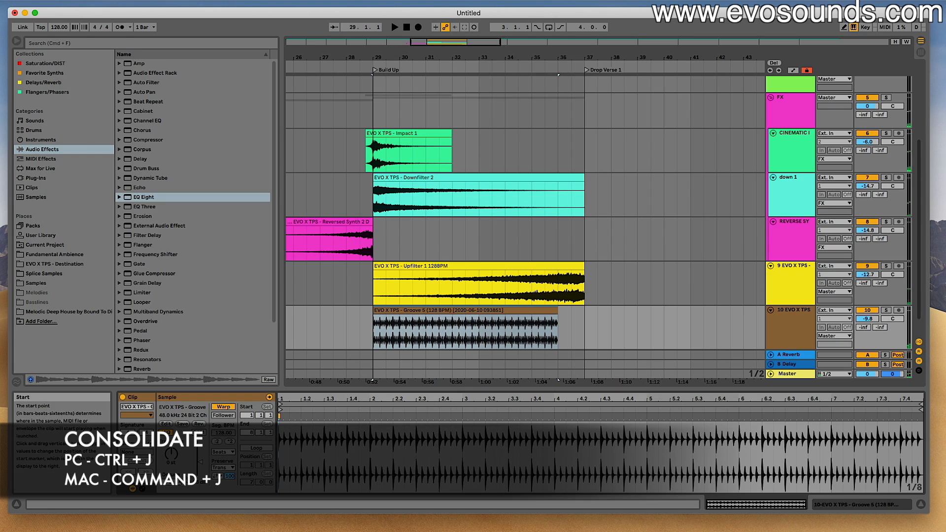
- Give the consolidated groove clip a transposition envelope rising steadily from 0 at its start to about +8 semitones at its end
click(143, 489)
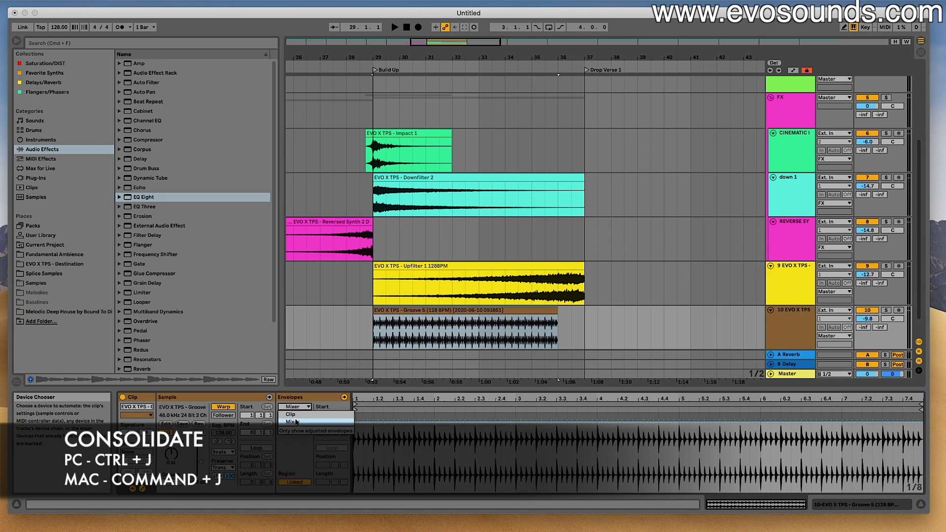
click(296, 416)
click(299, 430)
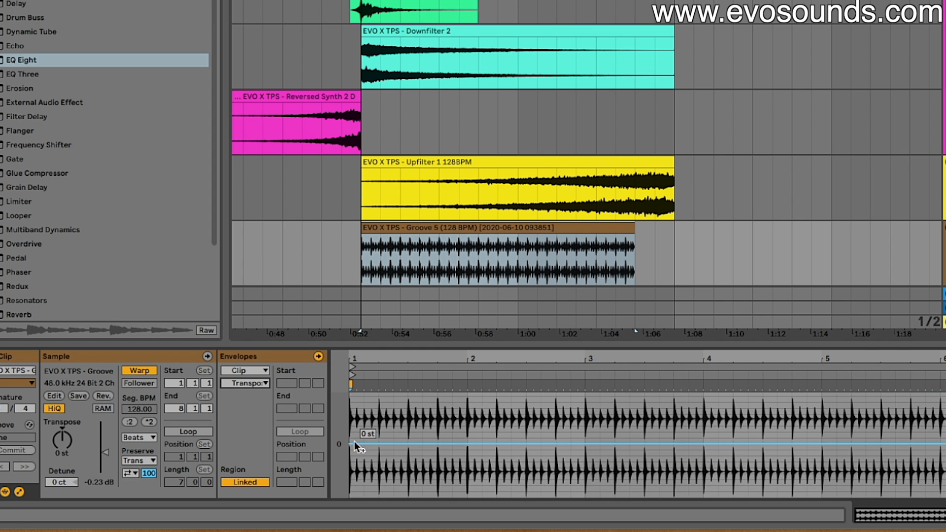
click(353, 442)
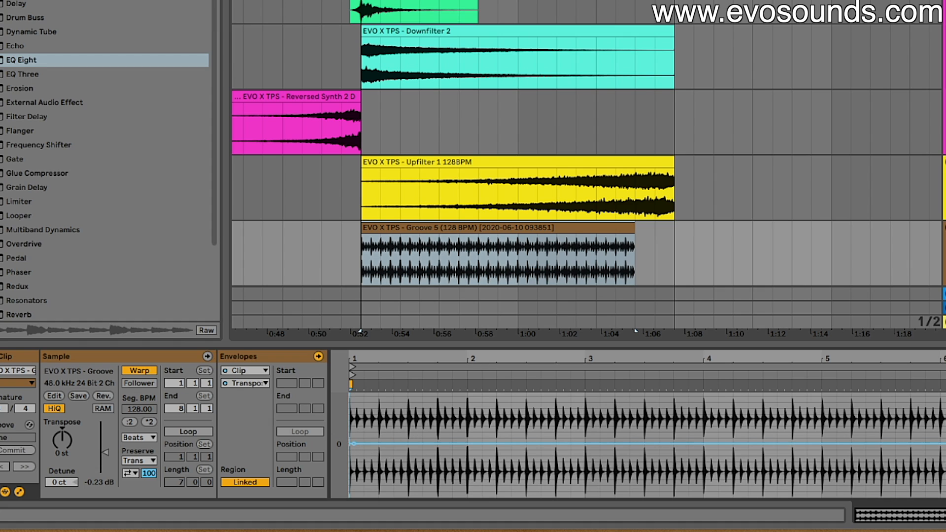
key(space)
drag(923, 450, 923, 402)
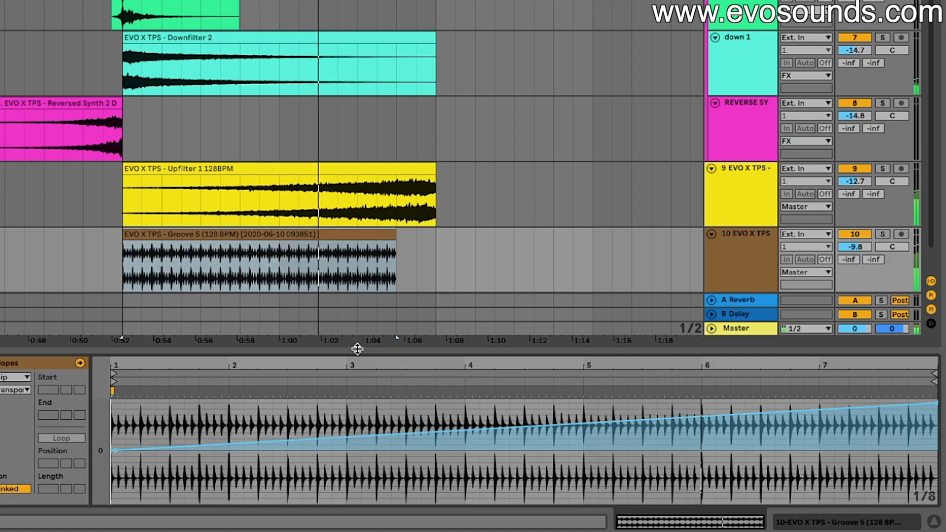
- Enlarge the clip editor, raise the end of the groove's transposition envelope to about +12 semitones and play the Build Up
drag(356, 353, 356, 239)
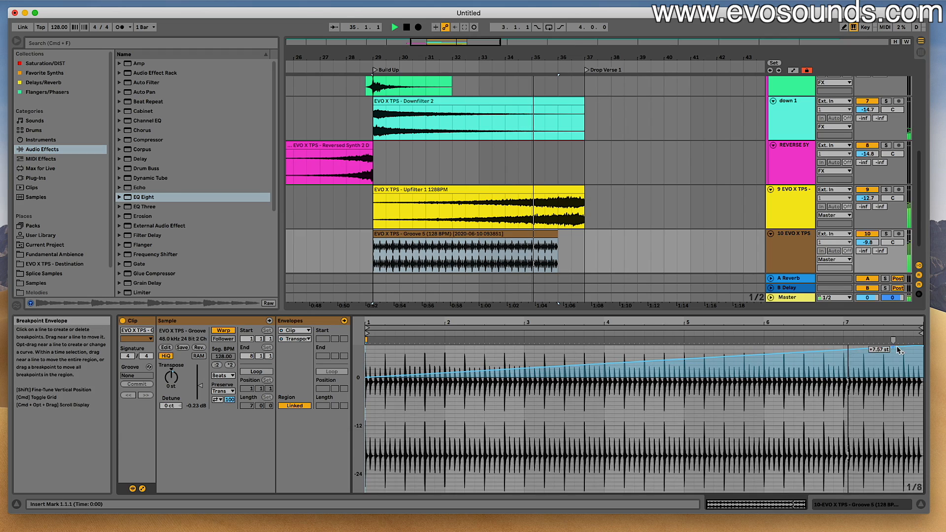
scroll(895, 352, up, 5)
scroll(895, 353, down, 2)
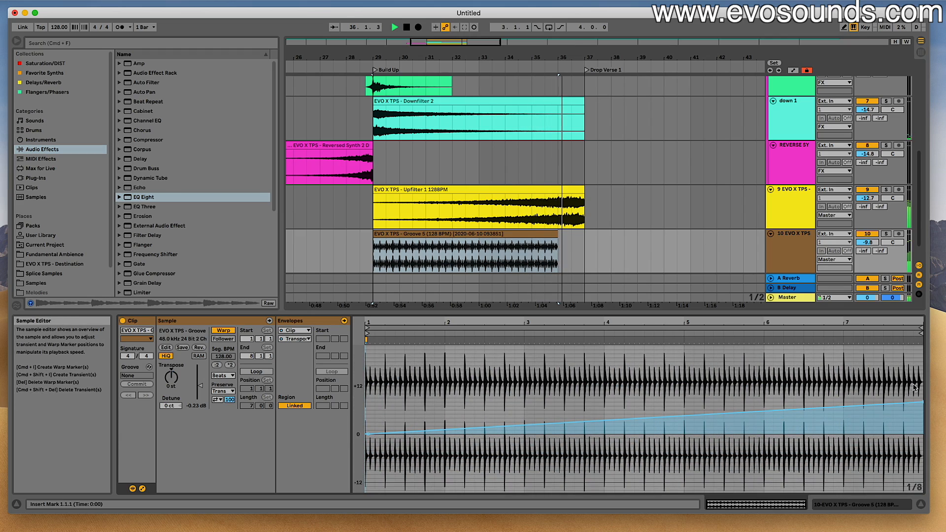
key(space)
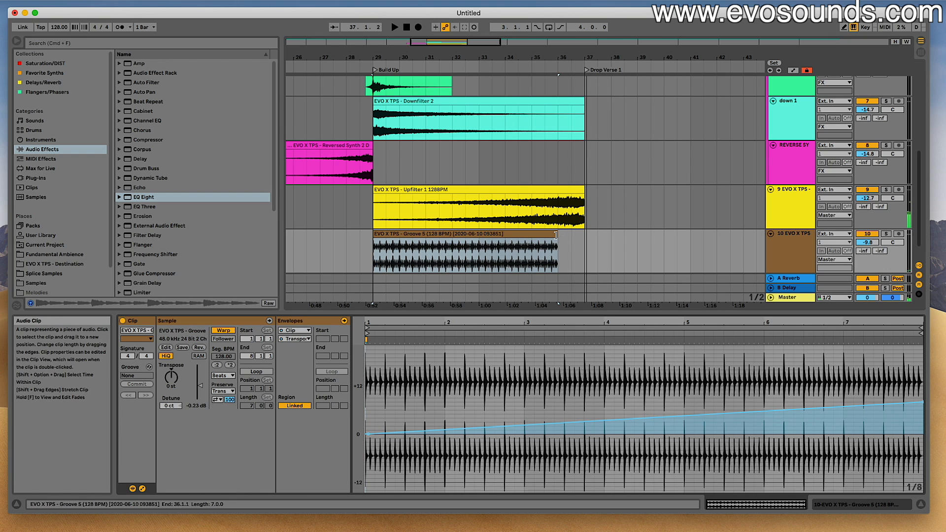
drag(903, 394, 903, 384)
key(space)
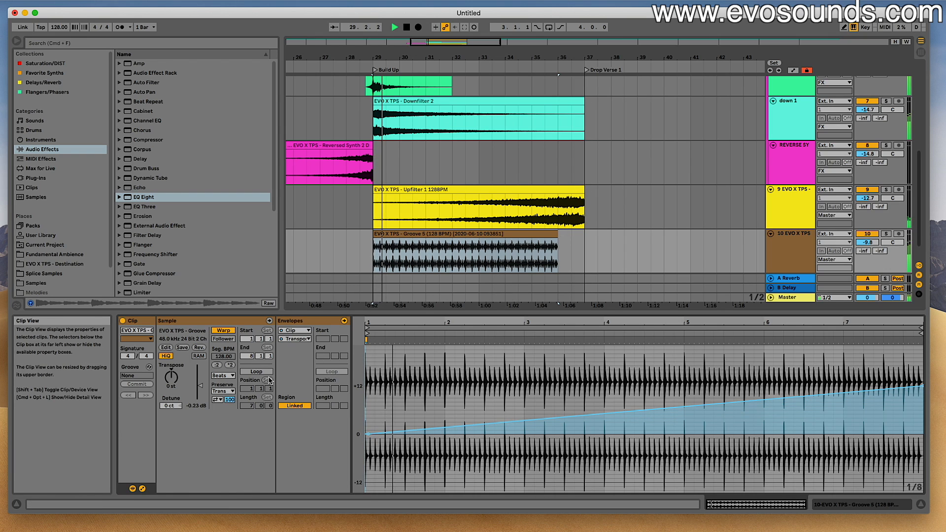
- Set the groove clip's warp mode to Complex Pro with formants at 0 and lower its track volume to -15.3 dB
click(223, 375)
click(223, 423)
drag(225, 391, 224, 444)
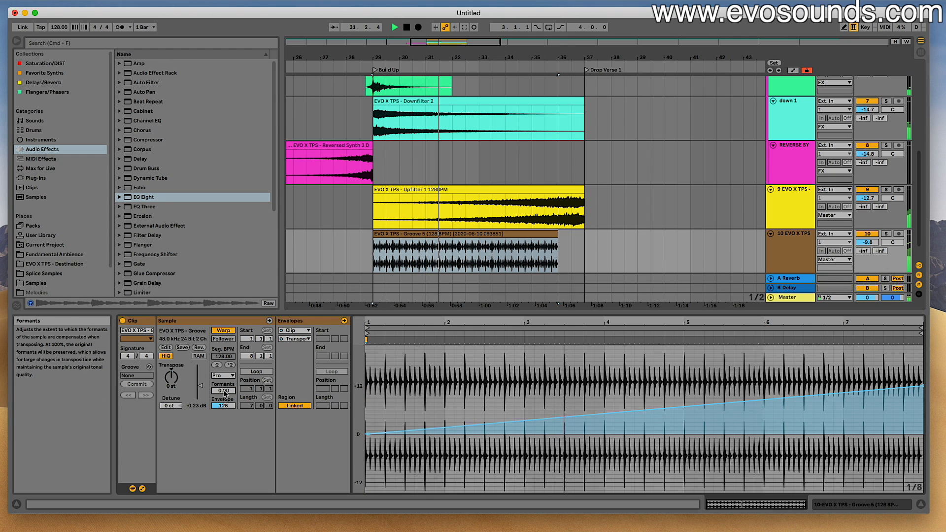
drag(867, 242, 867, 256)
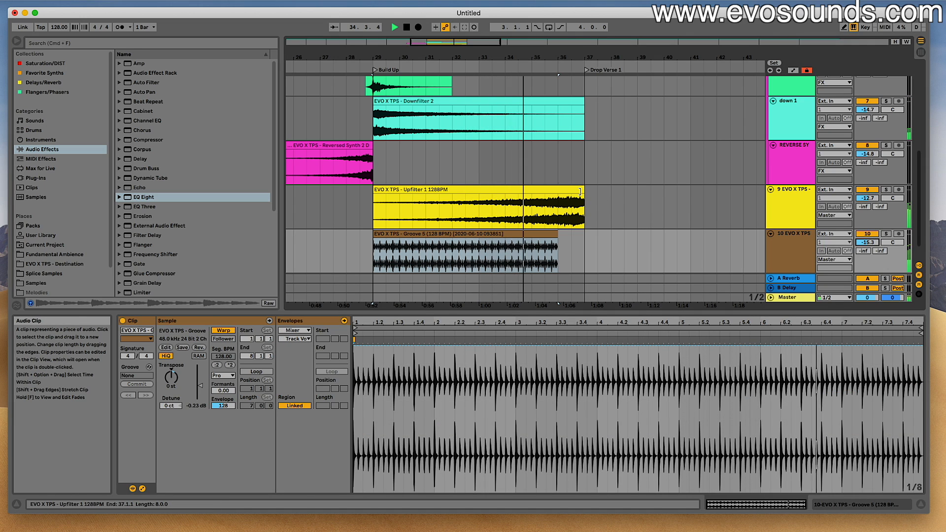
- Trim the ends of the Upfilter 1 and Snare Fill 2 clips back to bar 36
drag(584, 192, 559, 192)
scroll(560, 191, up, 5)
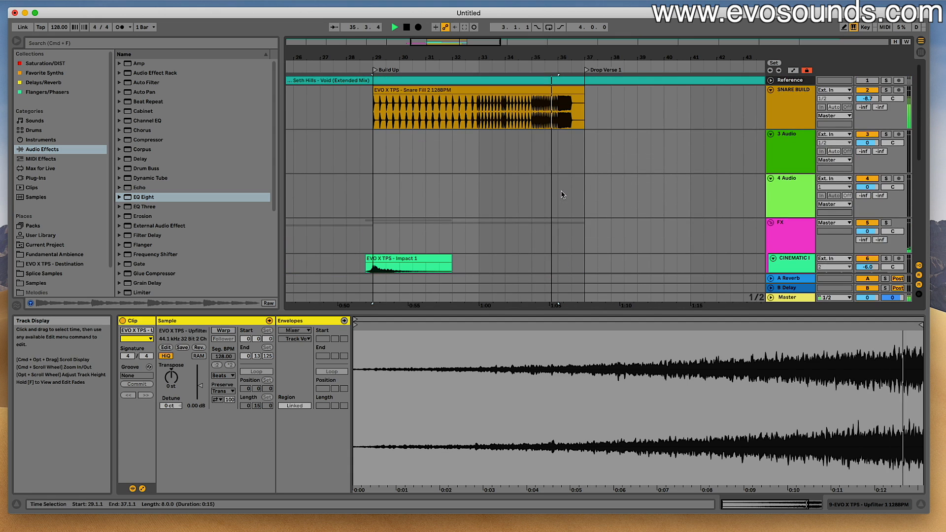
key(space)
drag(583, 96, 557, 99)
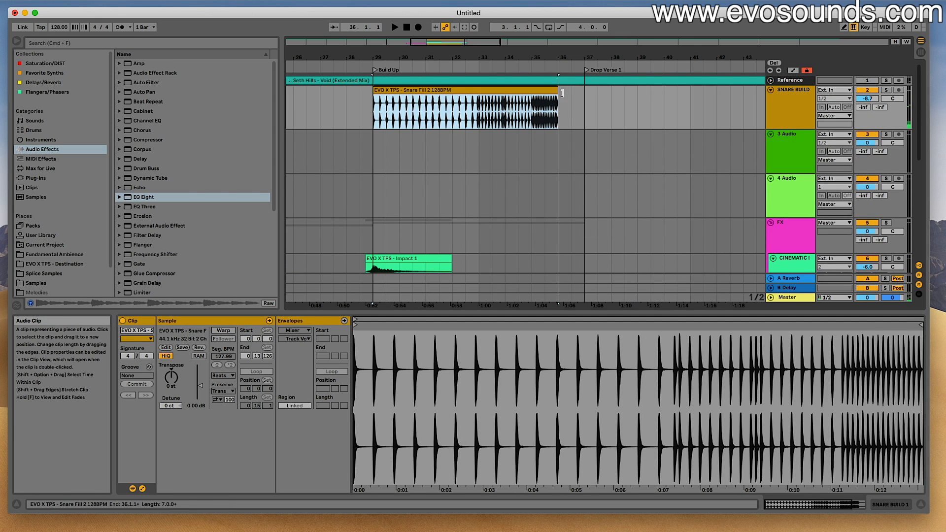
- Play from bar 35.3 to check the trimmed end of the Build Up, and collapse the clip editor
click(548, 110)
key(space)
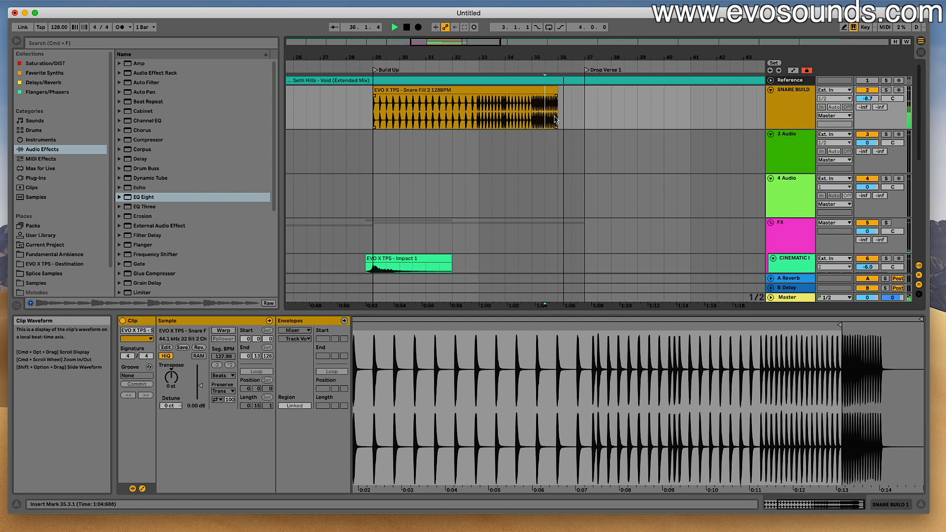
scroll(556, 147, down, 8)
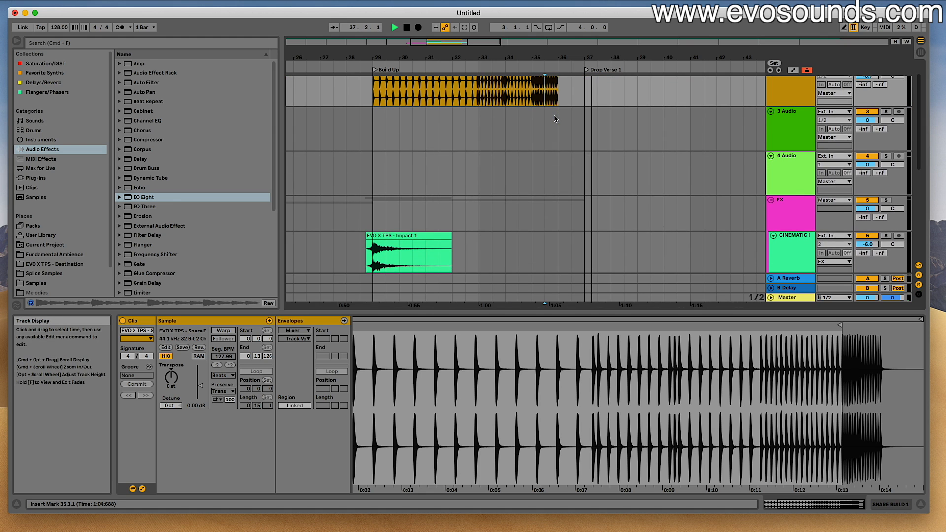
drag(583, 311, 583, 460)
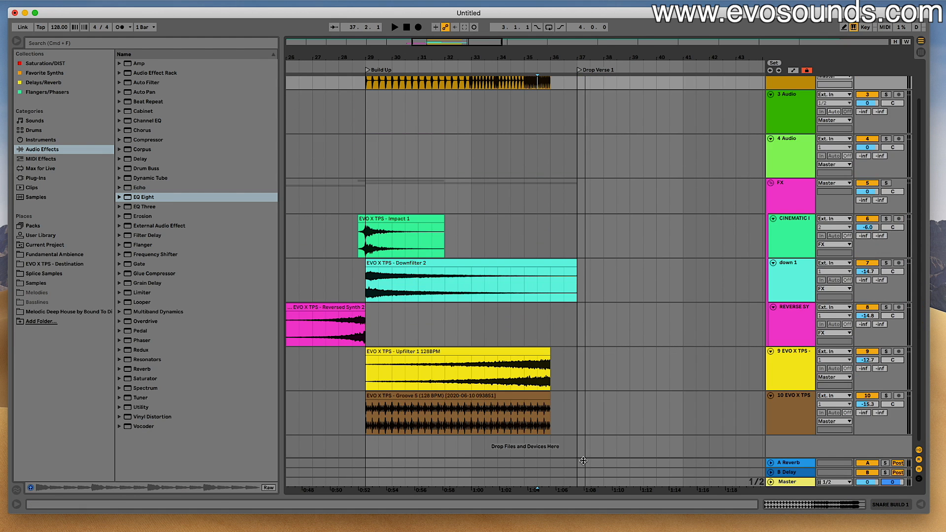
scroll(489, 379, up, 2)
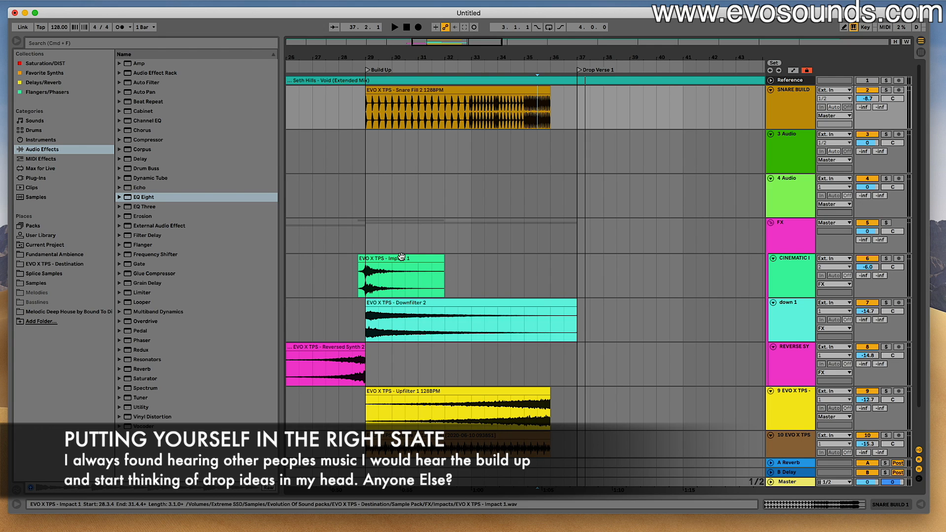
drag(577, 114, 666, 121)
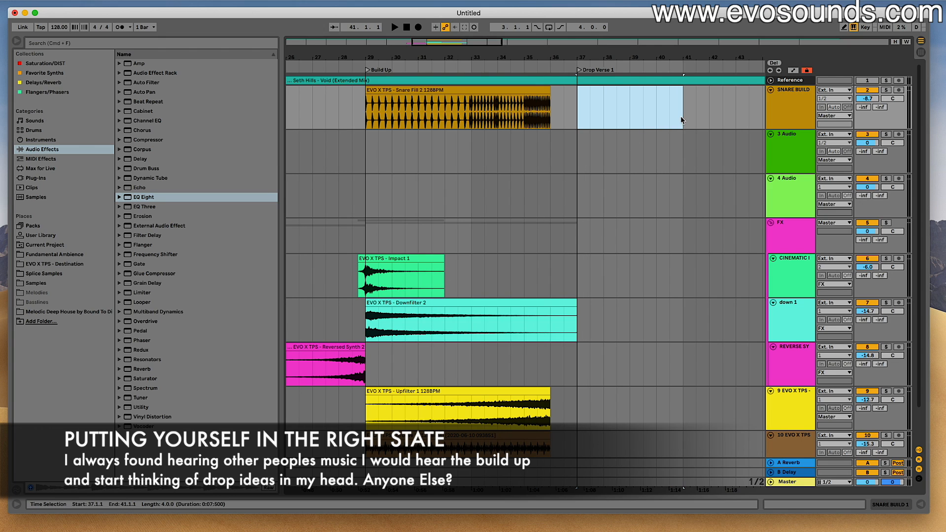
drag(367, 148, 581, 150)
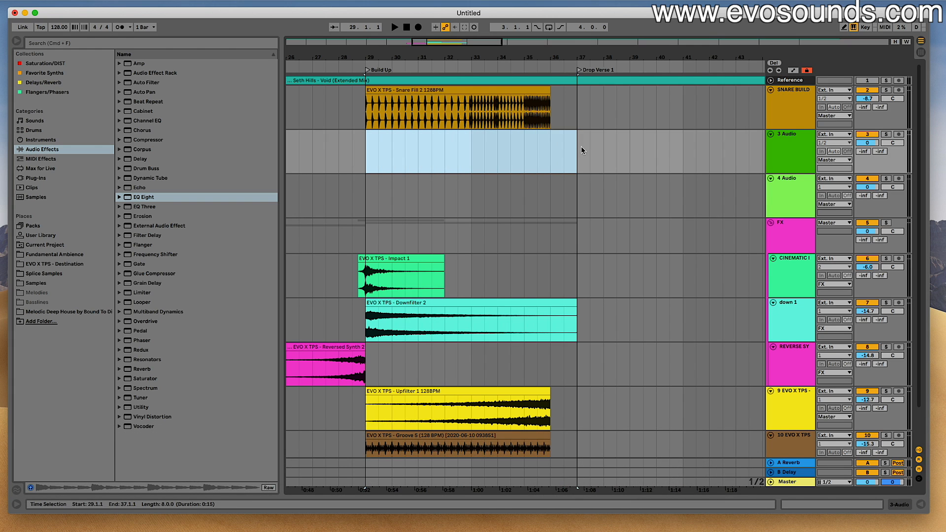
scroll(574, 149, down, 2)
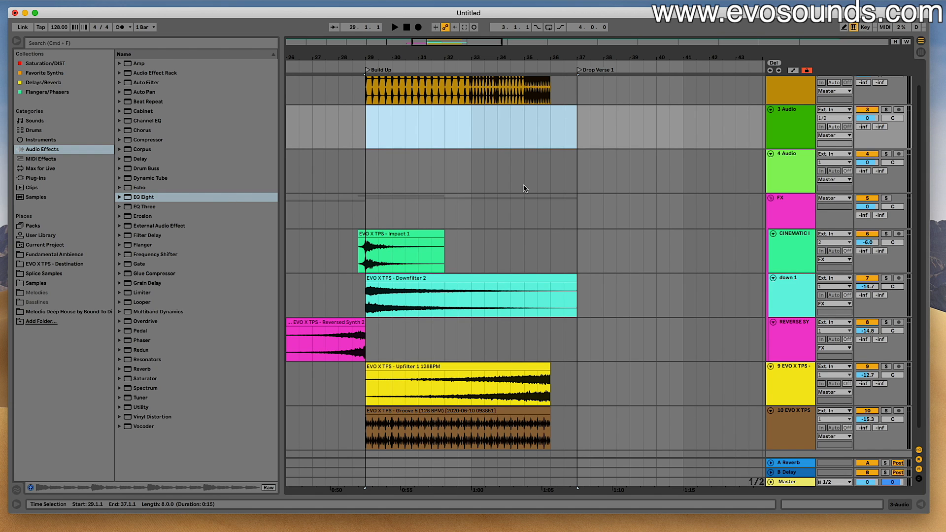
scroll(523, 189, right, 2)
click(559, 143)
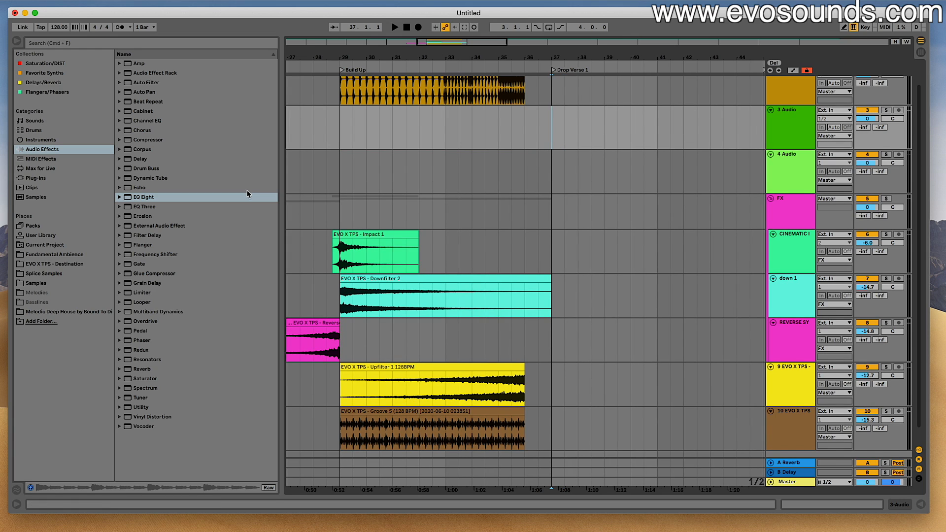
- Rename the Groove 5 track BUILD 2 and move it directly below the snare build track
scroll(365, 252, down, 2)
click(780, 401)
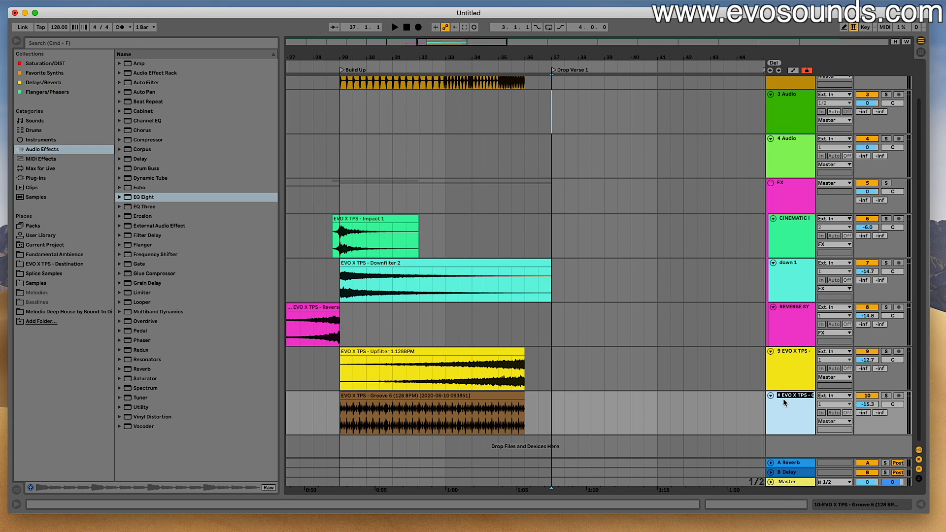
text(BUILD 2)
key(Return)
drag(759, 183, 778, 102)
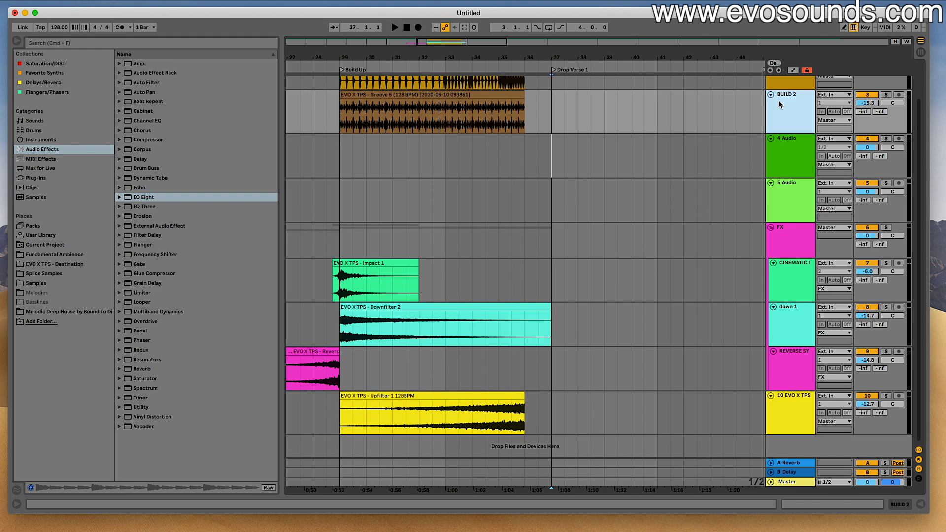
- Group the snare build and BUILD 2 tracks as BUILD UP and colour the group track dark brown
scroll(786, 140, up, 4)
click(786, 110)
shift+click(793, 146)
key(super+g)
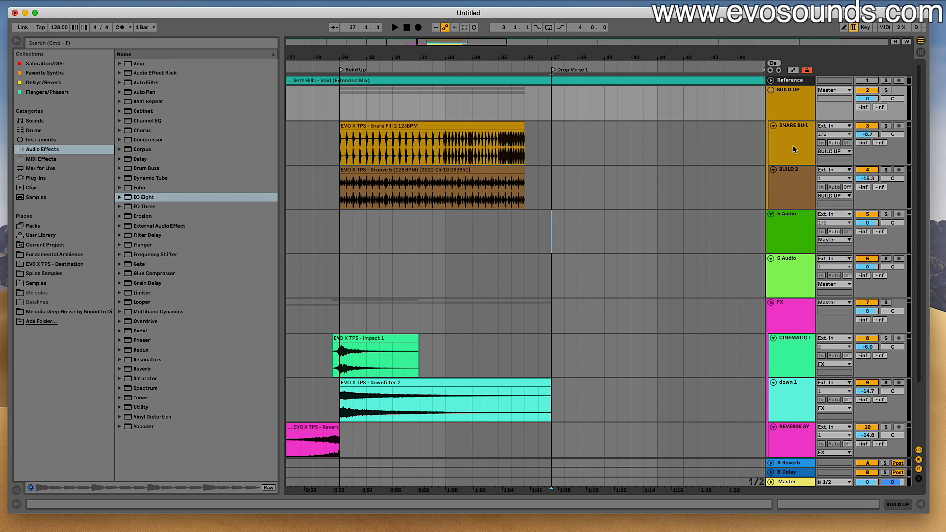
right_click(791, 107)
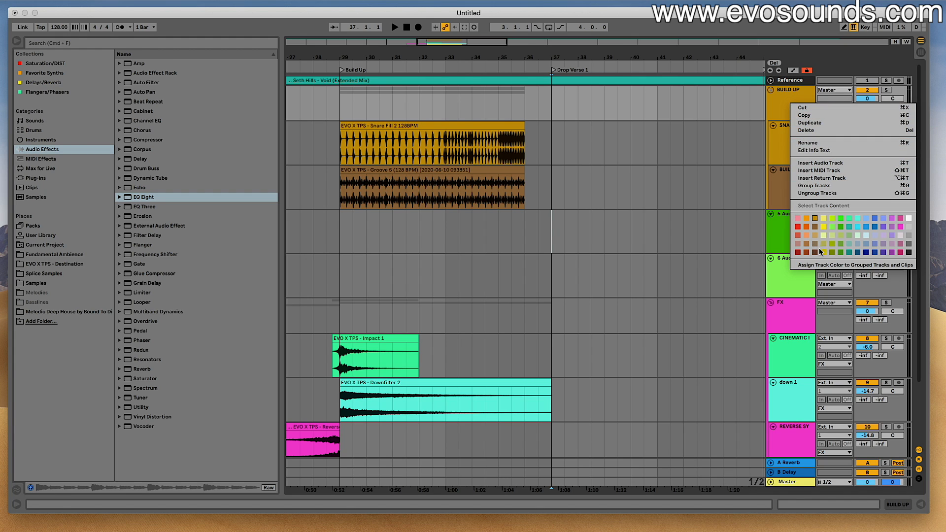
click(820, 249)
click(770, 90)
click(771, 90)
- Play the Build Up from bar 29 to hear all its layers together
key(space)
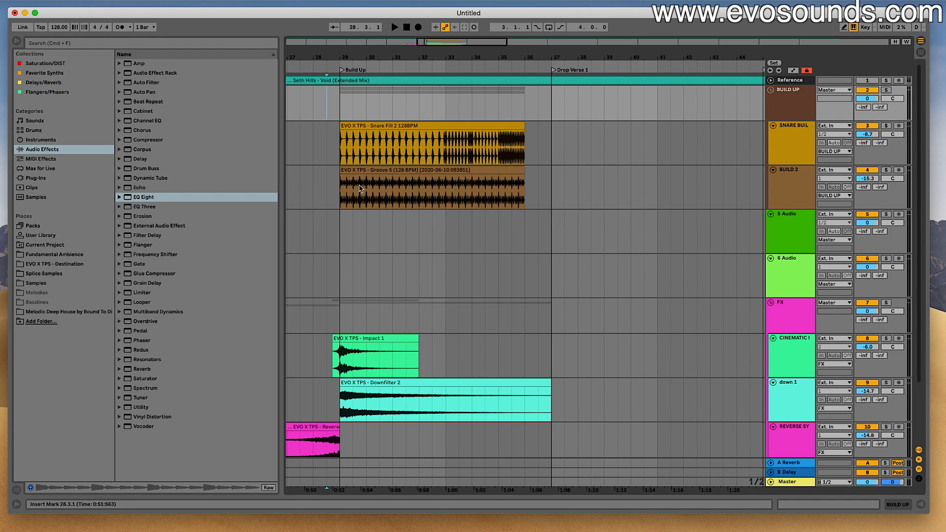
scroll(345, 192, down, 3)
click(344, 192)
key(space)
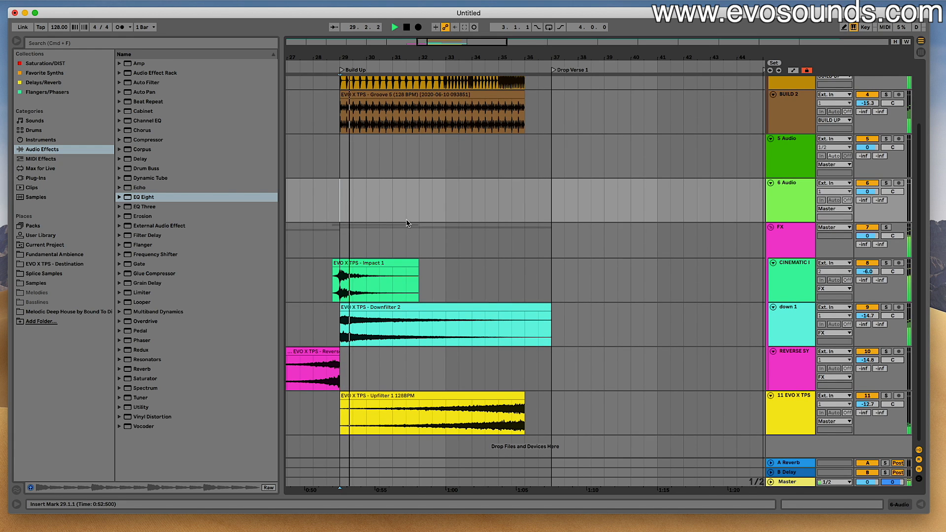
- Open the Ambiances folder within the FX samples of the EVO X TPS - Destination pack
click(55, 265)
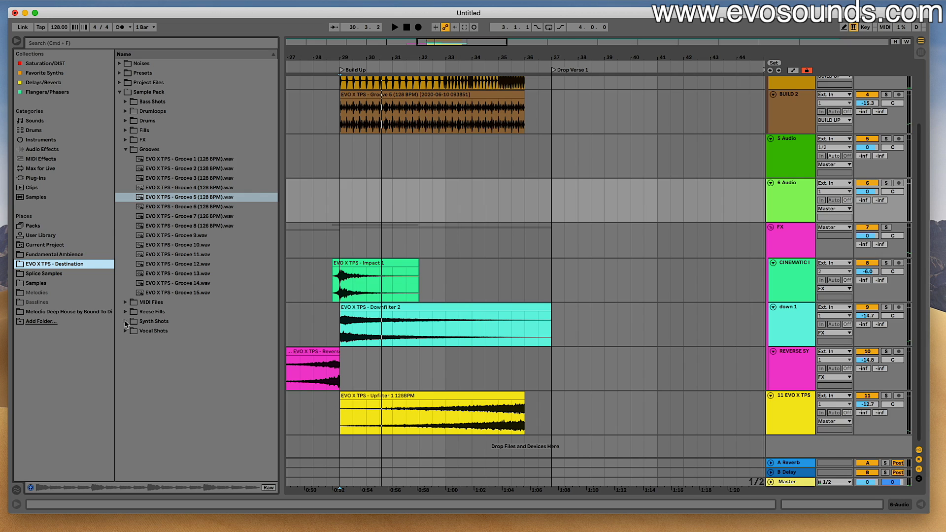
click(125, 140)
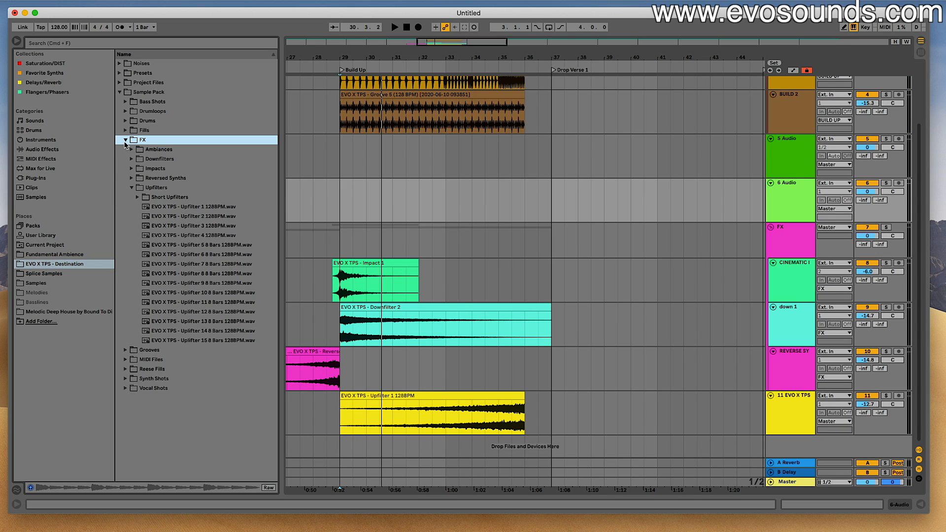
click(132, 188)
click(132, 159)
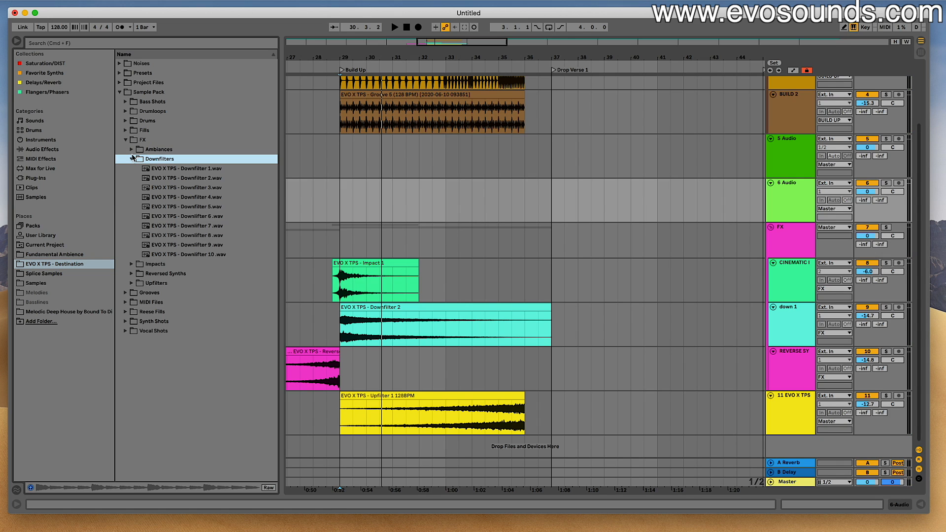
click(131, 149)
- Audition the pack's ambience samples, working back from Ambience 16 Alarm to Ambiance 6
click(219, 303)
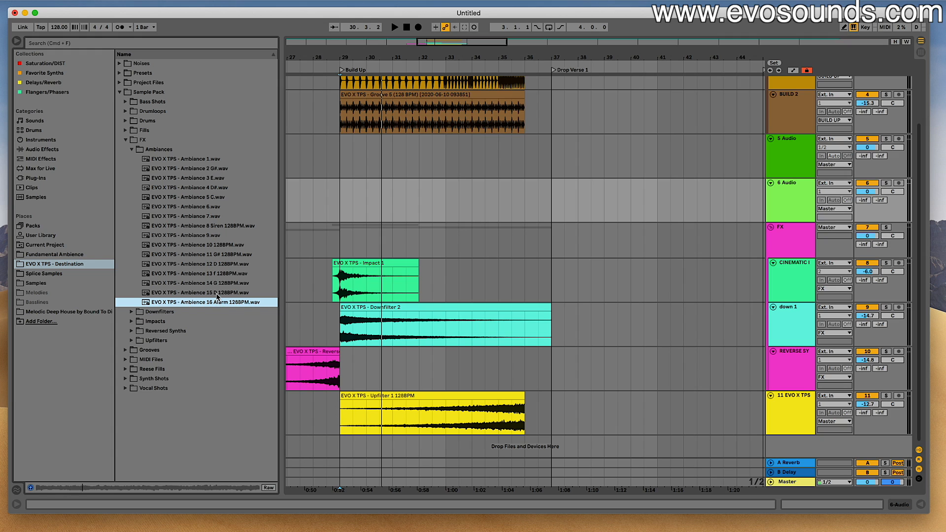
click(216, 294)
click(217, 284)
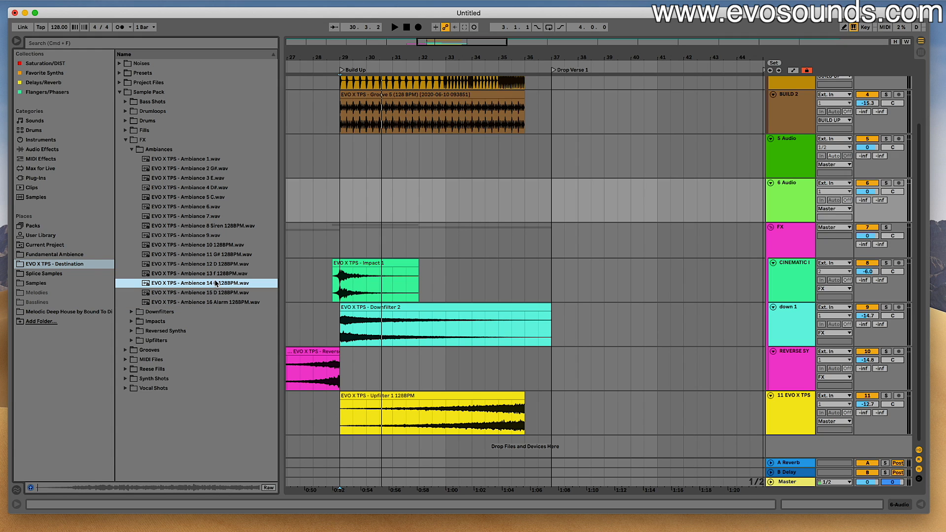
click(211, 274)
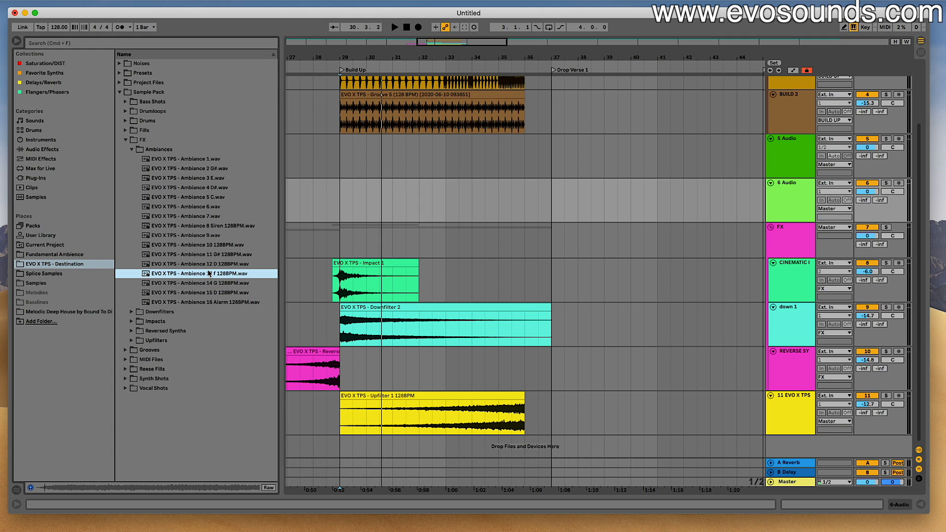
click(209, 264)
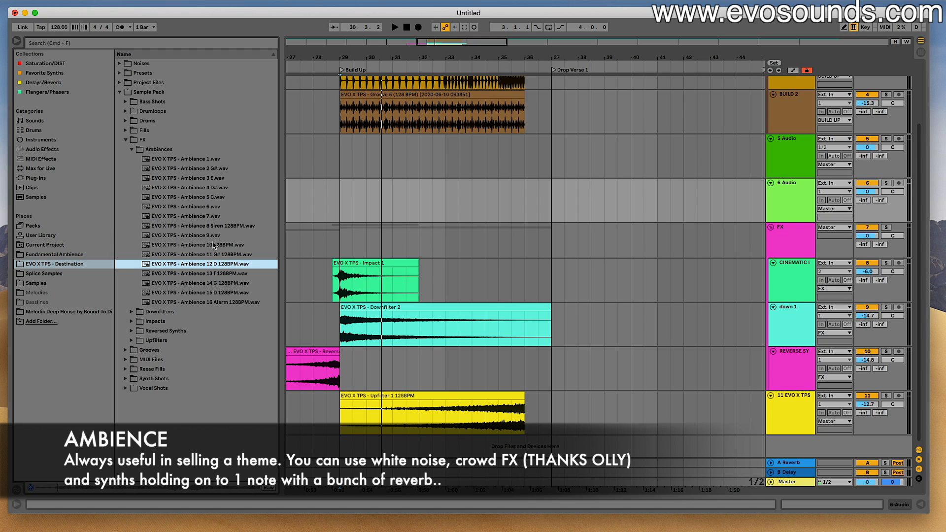
click(214, 236)
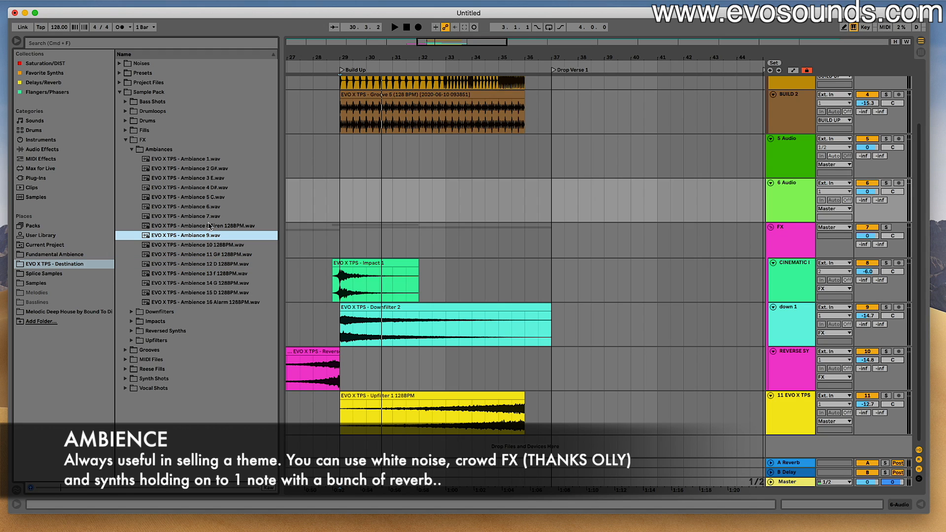
click(210, 218)
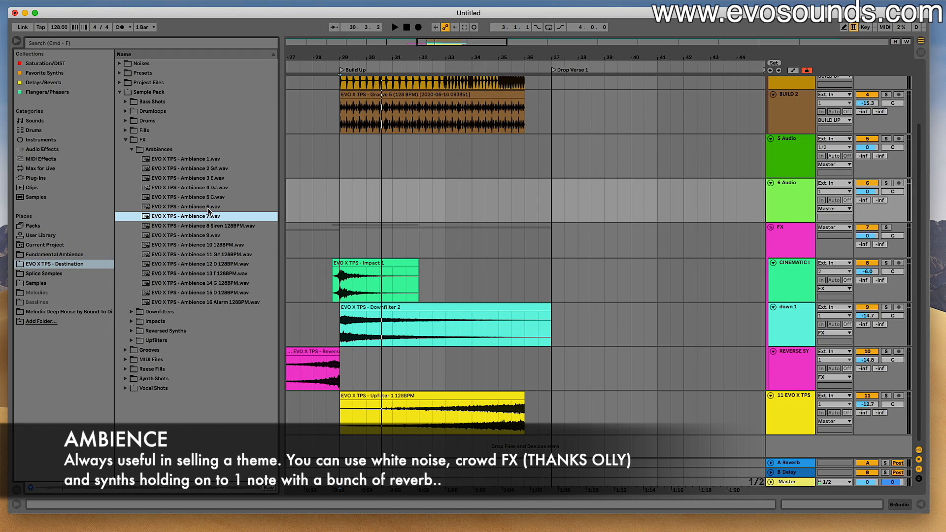
click(207, 207)
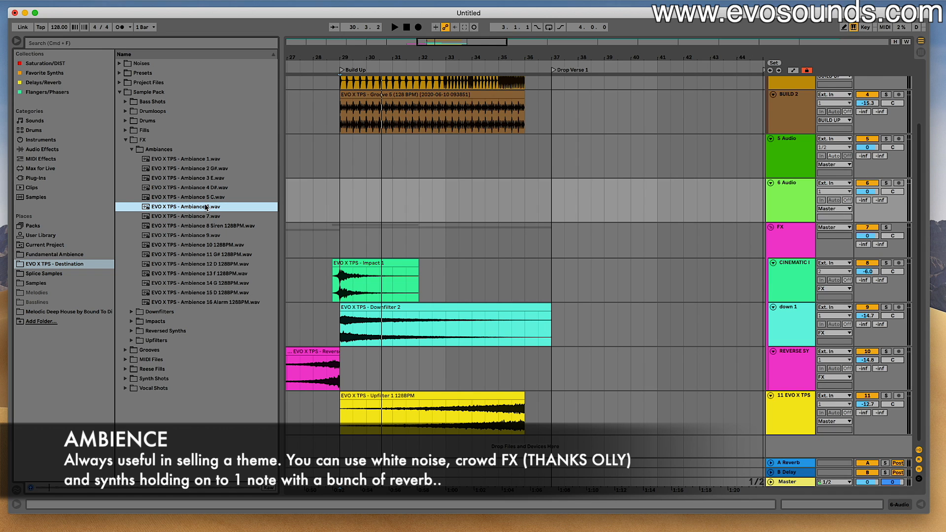
- Add Ambiance 6 on a new audio track at bar 29 and duplicate the clip to continue to bar 37
drag(201, 213, 343, 449)
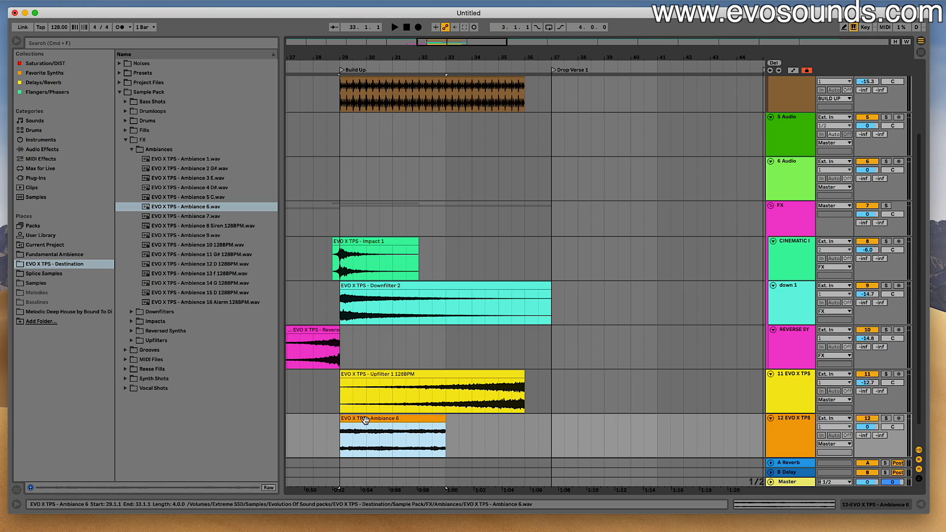
key(super+d)
- Rename the ambience track OLLY JAMES and lower its volume to about -9 dB
click(778, 428)
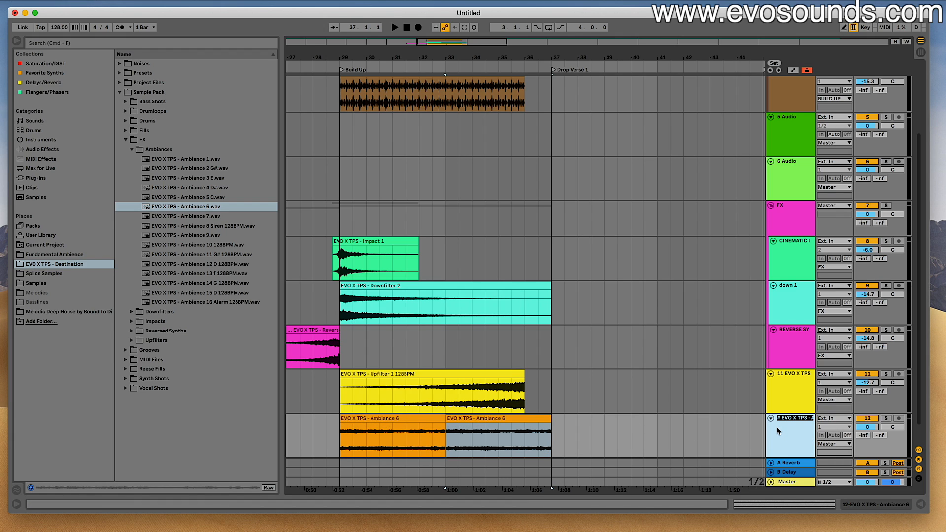
text(OLLY JAMES)
key(Return)
drag(867, 427, 867, 448)
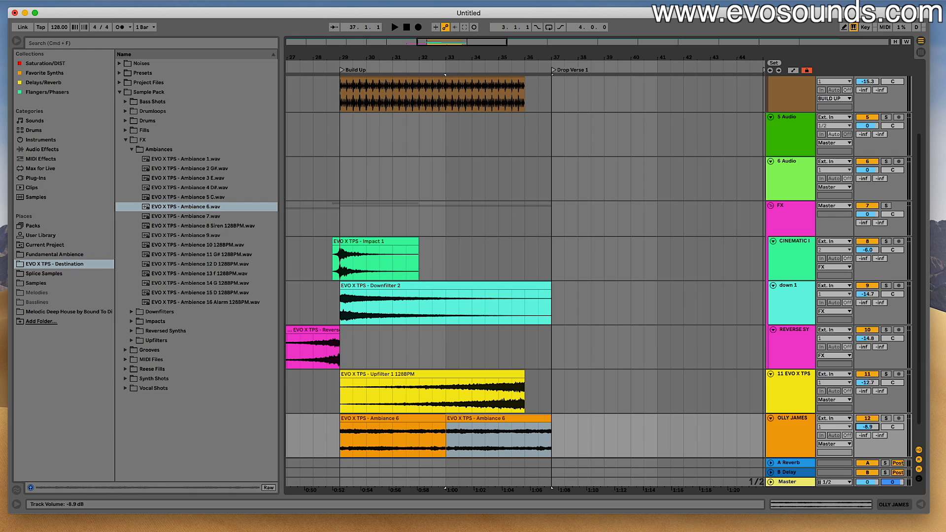
- Play from bar 28.3 while lowering the ambience track to -12.1 dB, and open that track's device view
click(409, 420)
click(325, 383)
key(space)
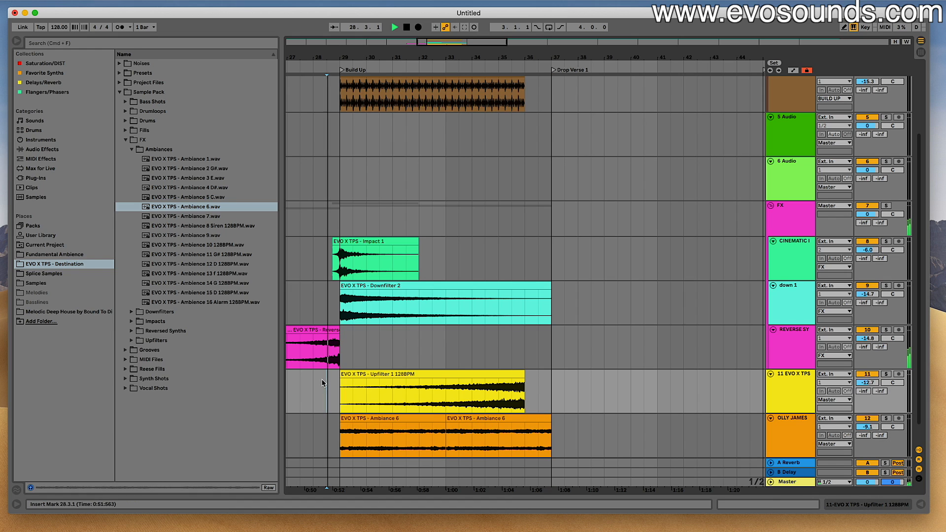
double_click(790, 427)
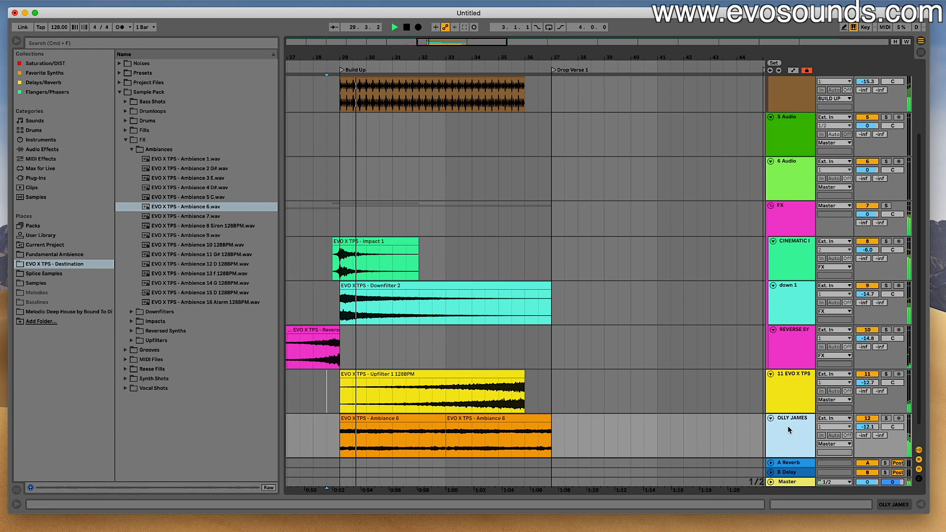
scroll(539, 295, down, 5)
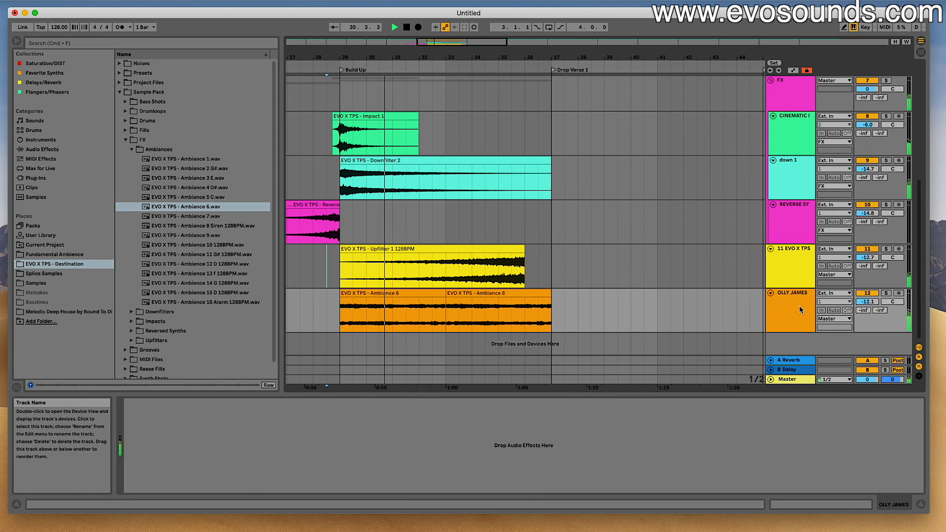
- Trim the second Ambiance 6 clip to end at bar 36, and set the ambience track to -11.9 dB and BUILD 2 to -16.8 dB
drag(550, 294, 524, 296)
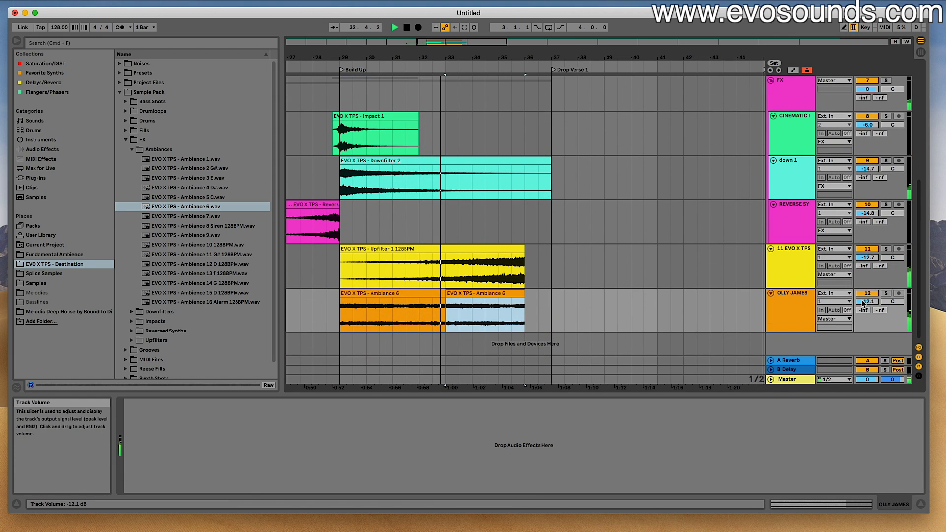
drag(863, 301, 863, 304)
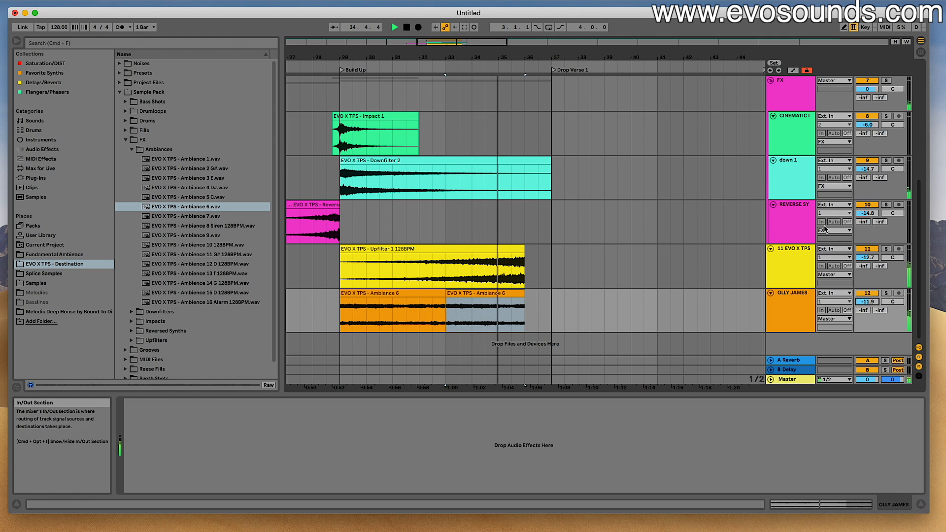
scroll(789, 226, up, 4)
scroll(788, 226, up, 7)
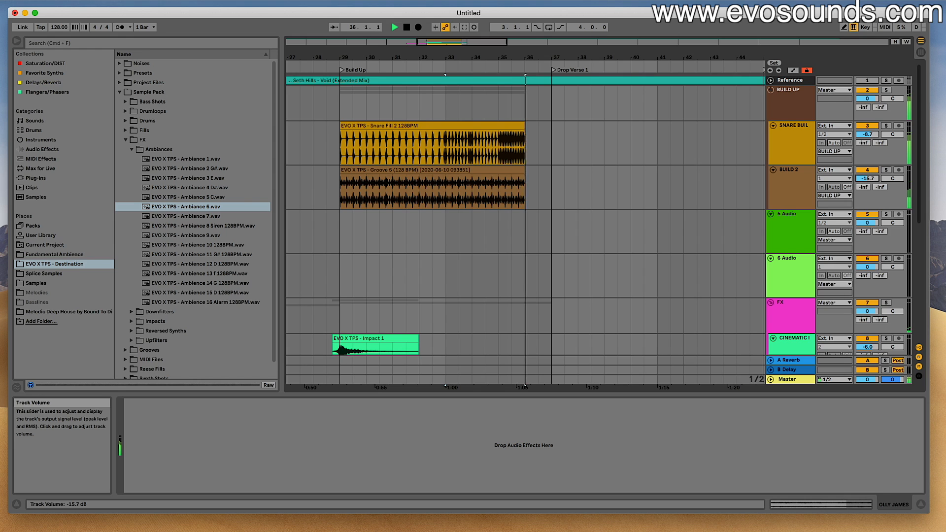
- Rename the Upfilter 1 track UP 1 and add Upfilter 2 at bar 29 on a UP 2 track below it in the FX group
click(131, 149)
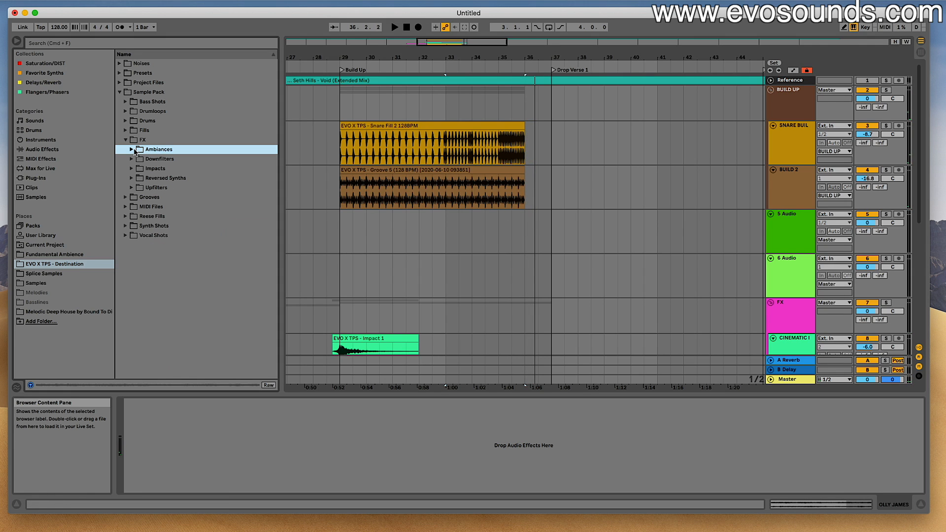
scroll(387, 253, down, 10)
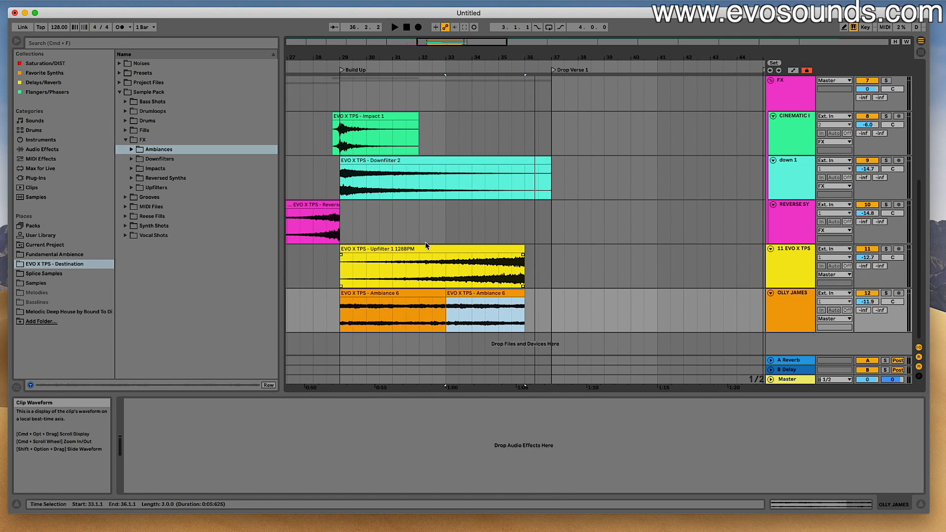
click(797, 268)
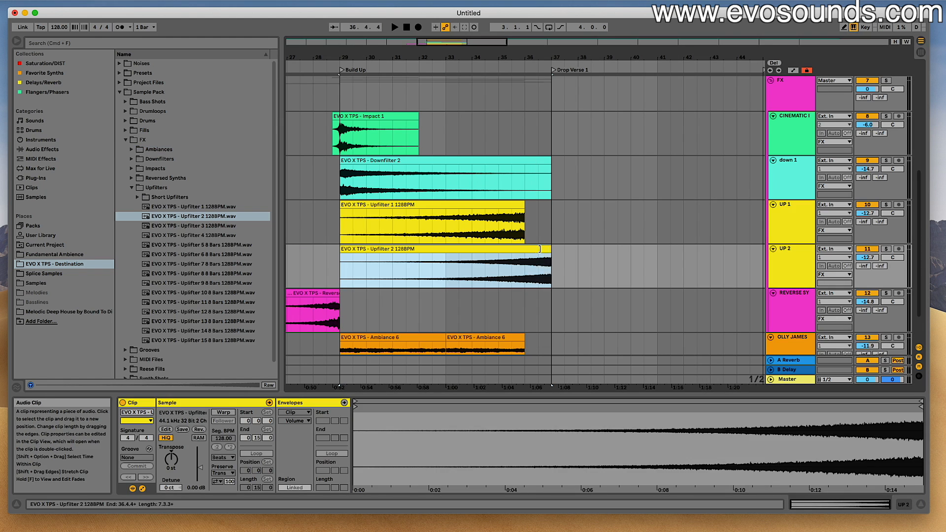
- Trim the Upfilter 2 clip to end at bar 36 and play the Build Up from bar 28.3
click(330, 231)
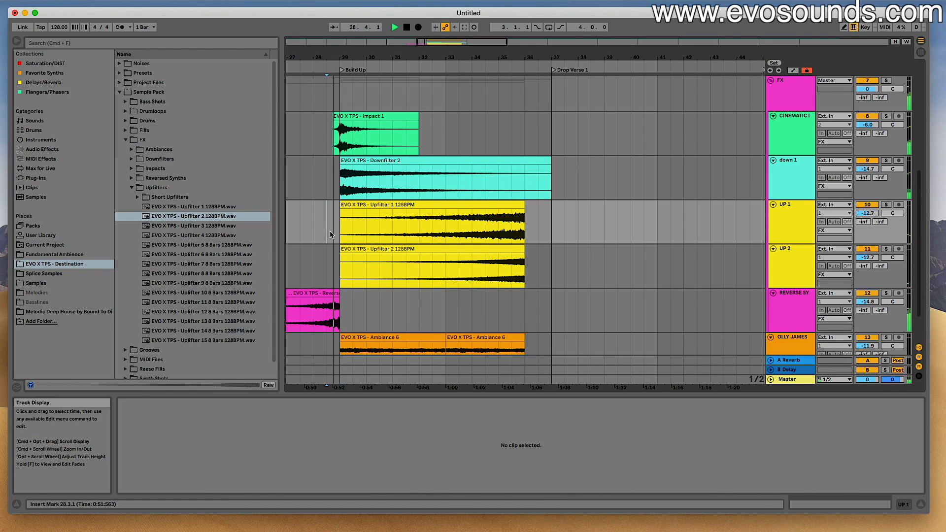
scroll(330, 232, down, 2)
scroll(172, 189, down, 1)
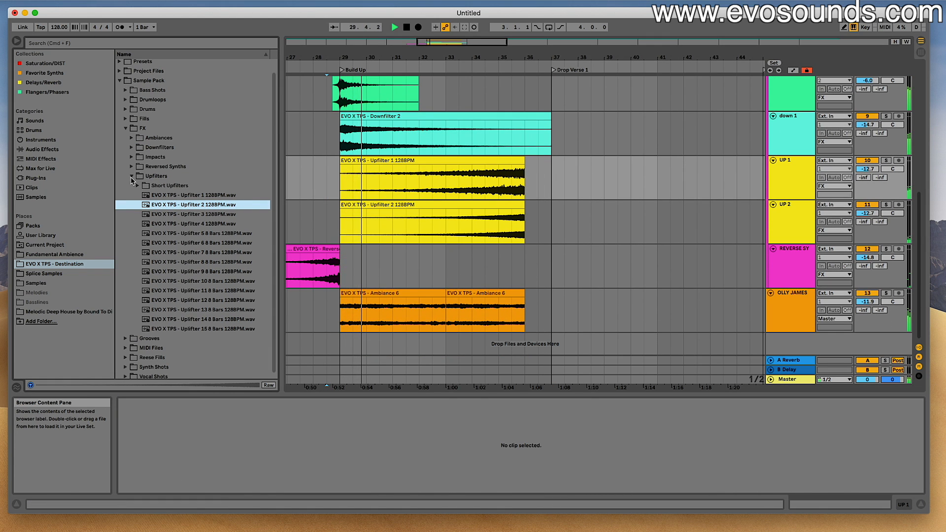
- Collapse the Upfilters folder, open the Impacts folder to see its samples, and stop playback
click(132, 178)
click(132, 163)
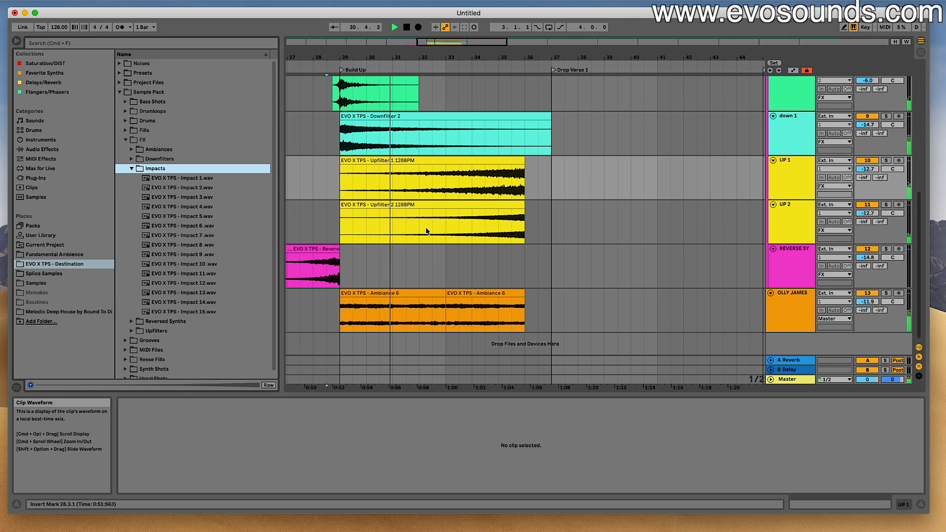
key(space)
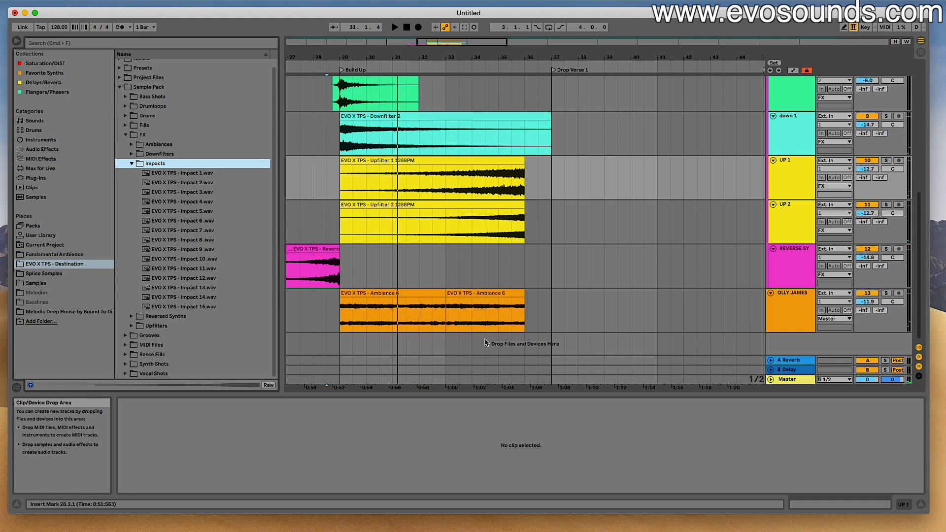
- Copy the bar 29 to 32 portion of the Impact 1 clip and paste it at bar 33 on the same track
click(447, 315)
scroll(448, 232, up, 10)
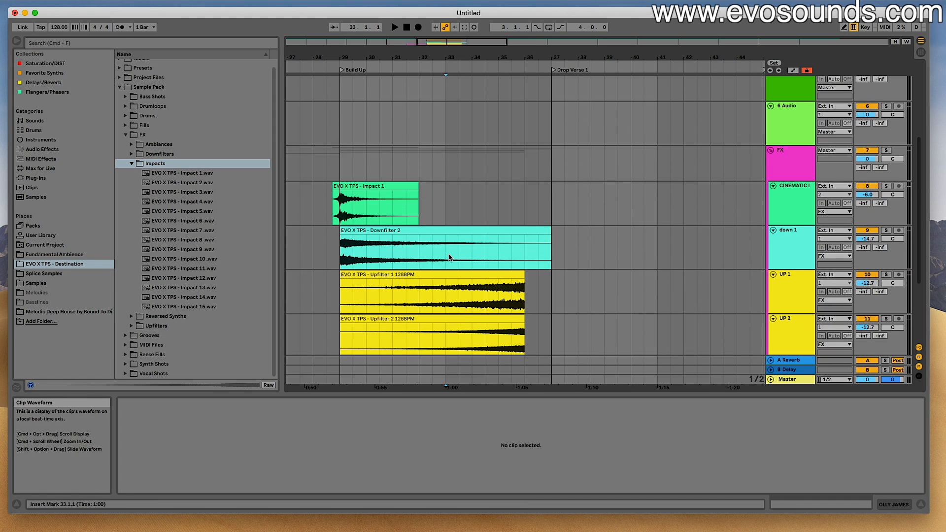
scroll(439, 154, down, 10)
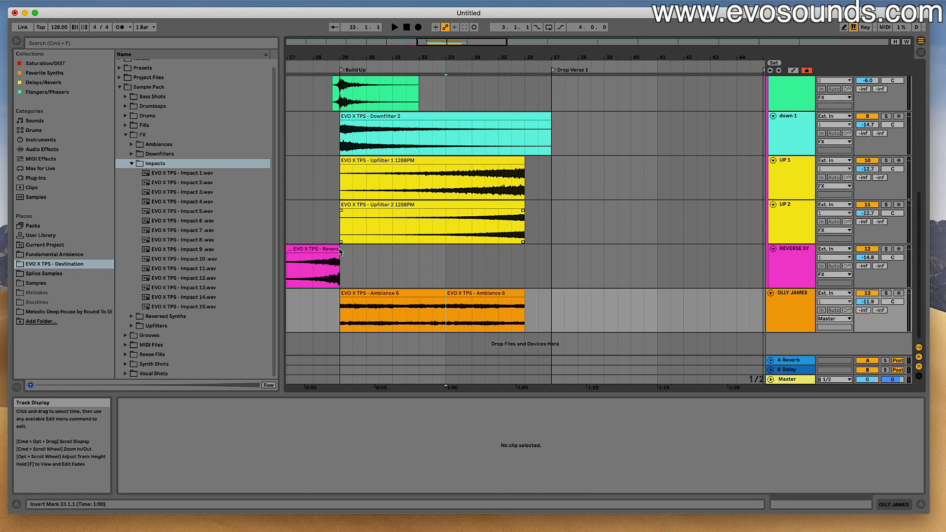
scroll(346, 197, up, 3)
drag(346, 187, 419, 179)
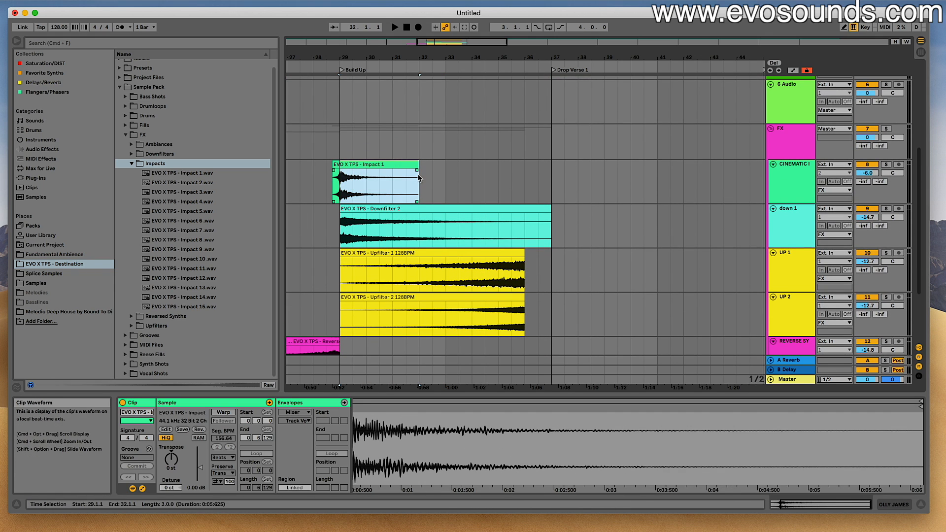
key(super+c)
click(447, 175)
key(super+v)
- Play from bar 32.3 to hear the pasted impact, and select that clip
click(433, 171)
key(space)
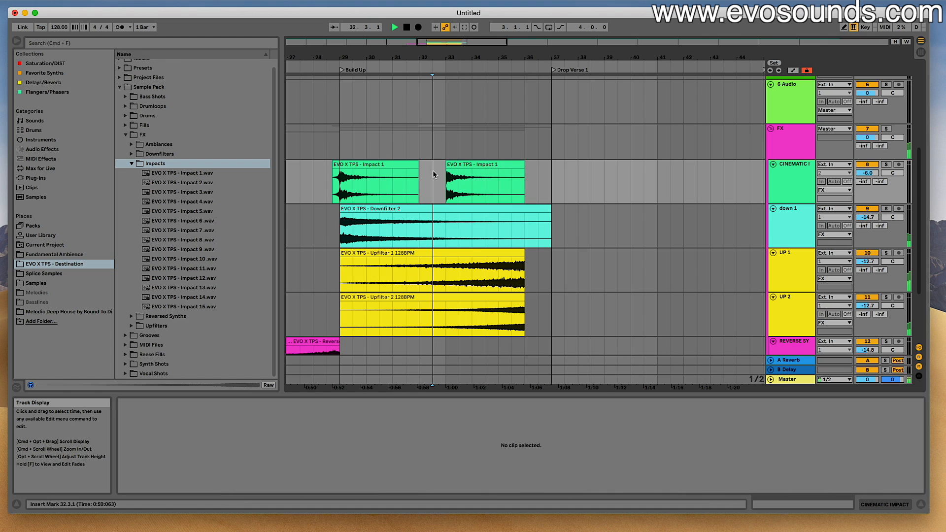
click(453, 164)
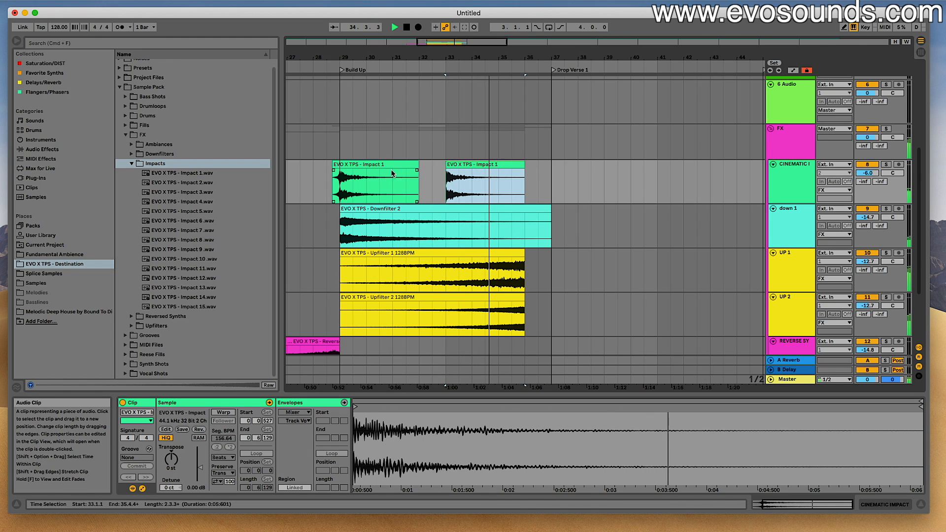
- Open the Short Upfilters folder inside Upfilters and audition Short Upfilter 4 and Short Upfilter 7
click(131, 164)
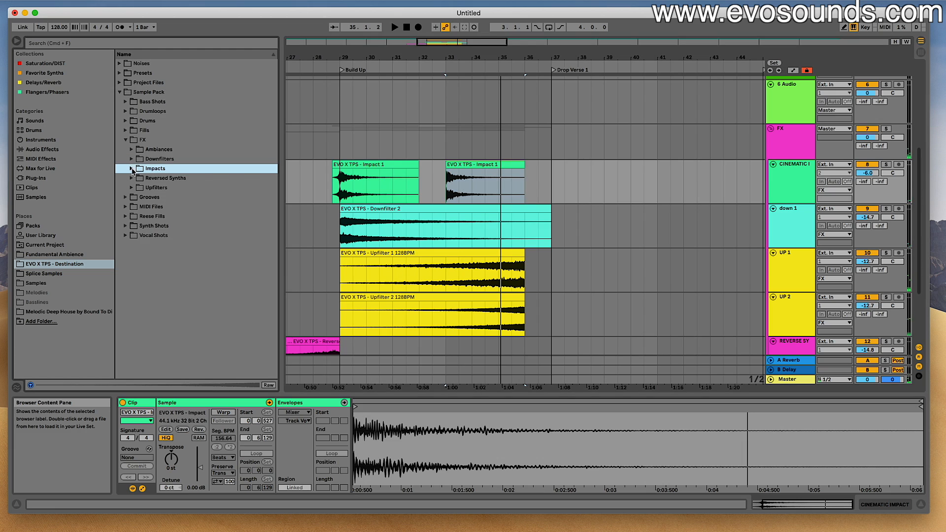
click(132, 178)
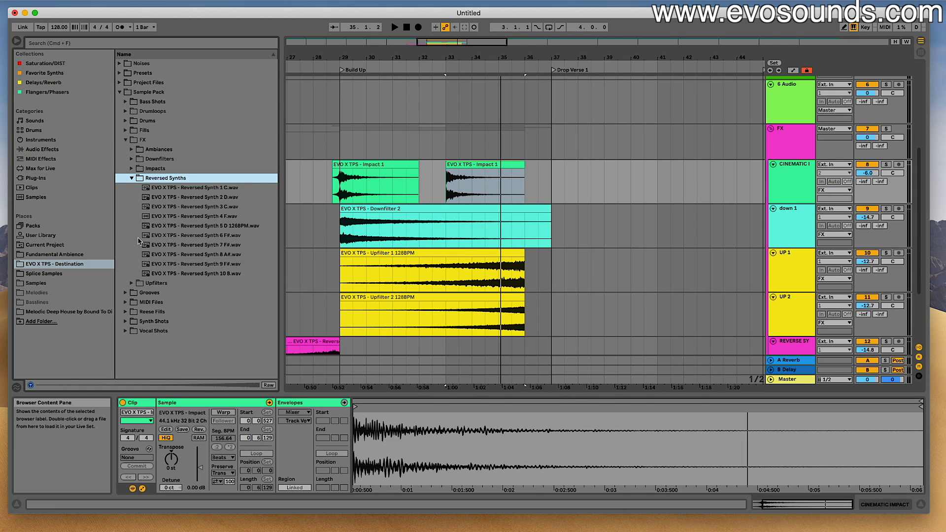
click(133, 282)
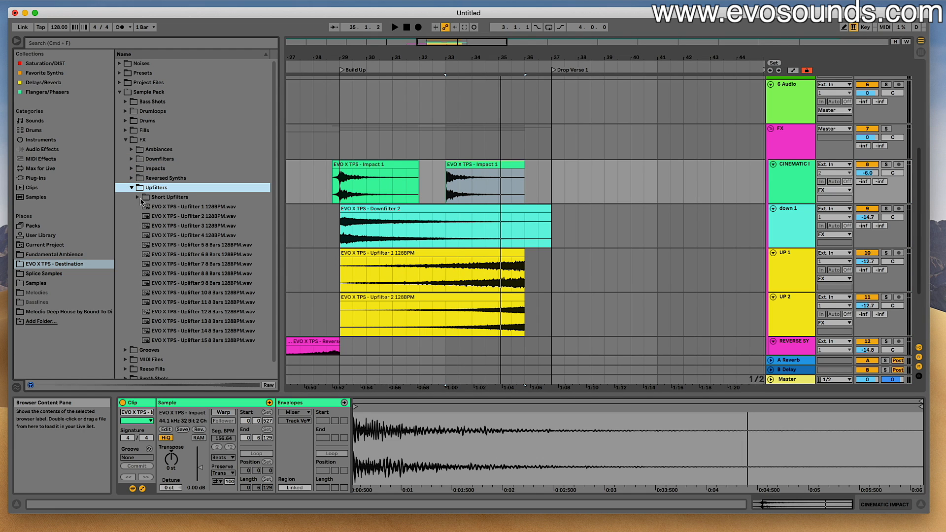
click(139, 198)
click(187, 235)
click(205, 267)
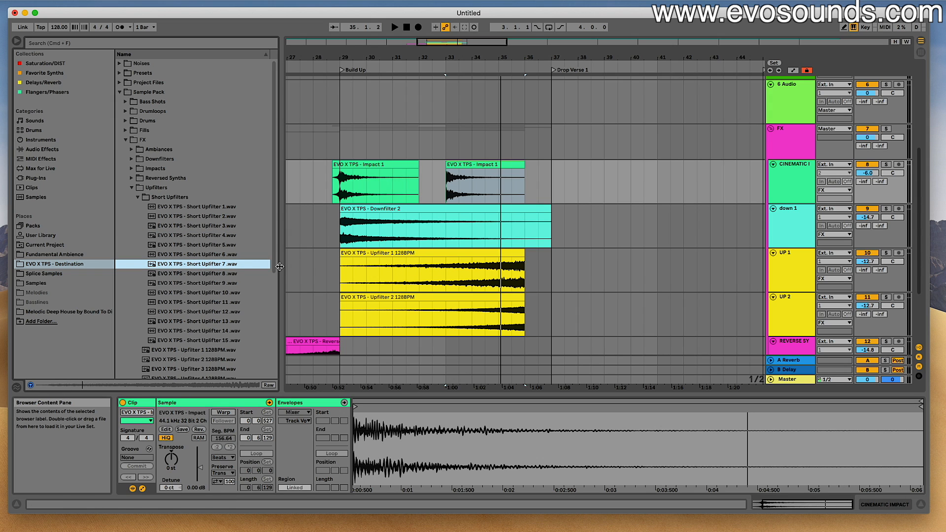
- Audition Short Upfilters 13, 12, 11, 9 and 5 in the Short Upfilters folder
scroll(315, 271, down, 5)
scroll(207, 281, down, 3)
click(201, 293)
click(217, 276)
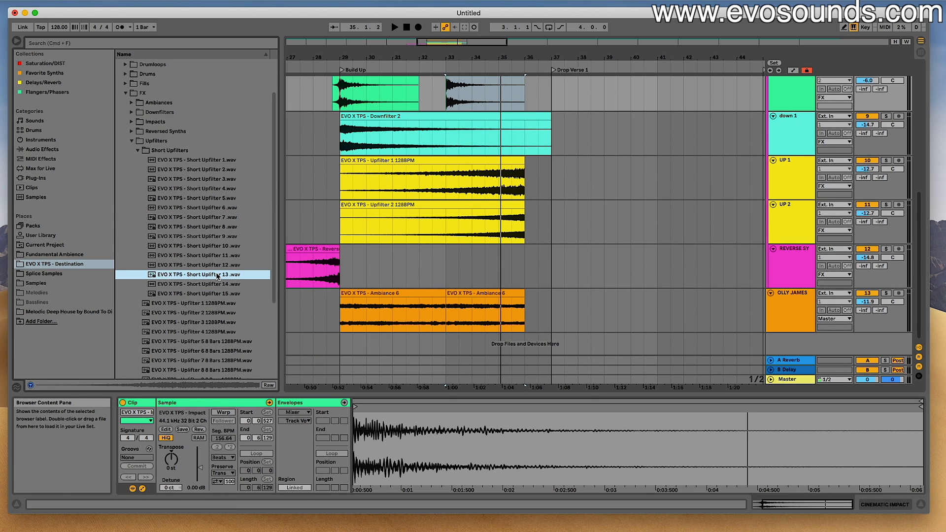
click(217, 267)
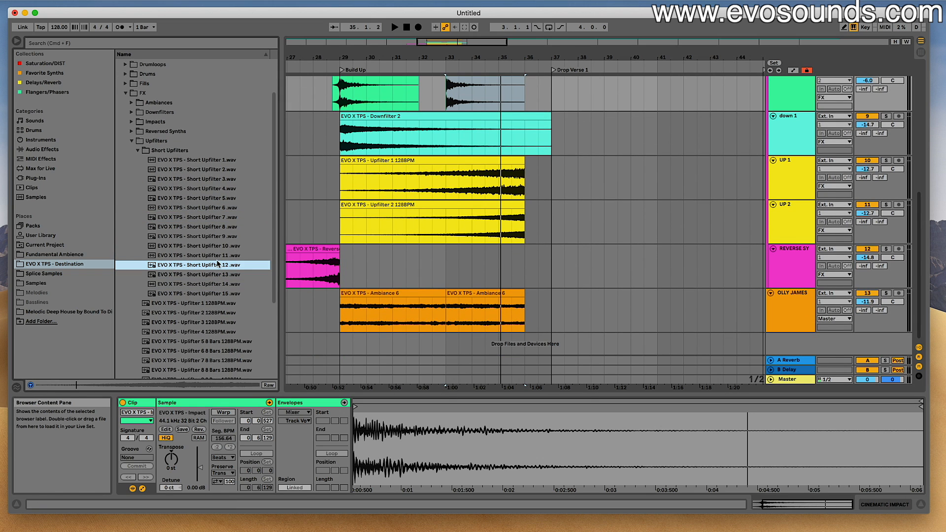
click(217, 257)
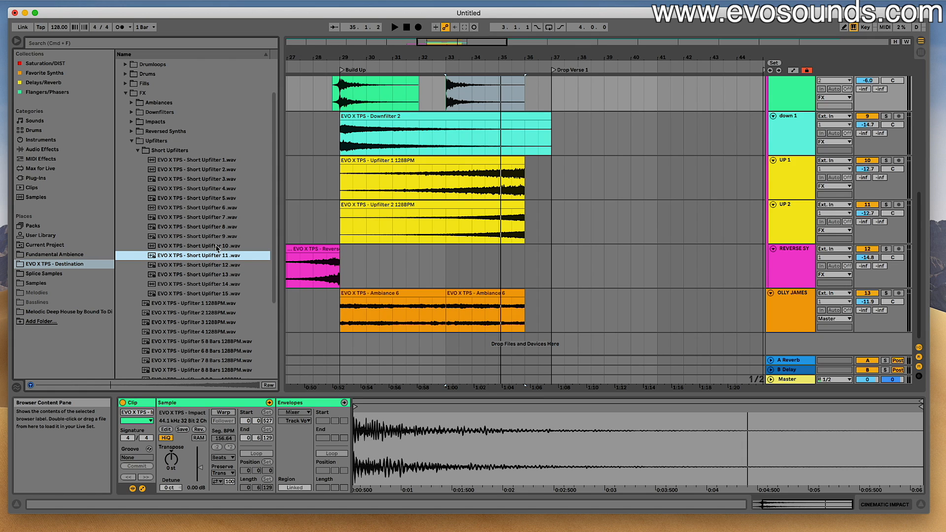
click(217, 237)
click(215, 199)
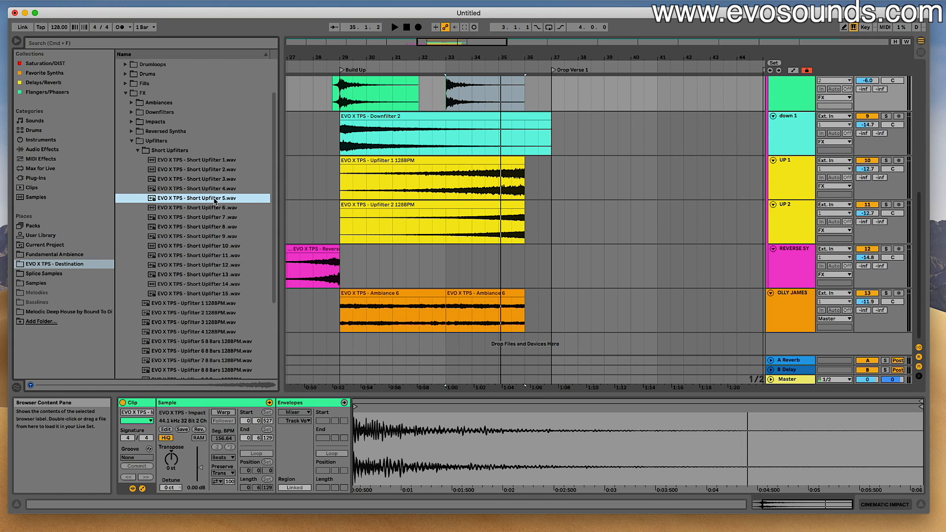
- Place Short Upfilter 5 on a new audio track and align the clip so it ends at 33.1.1
drag(215, 200, 379, 288)
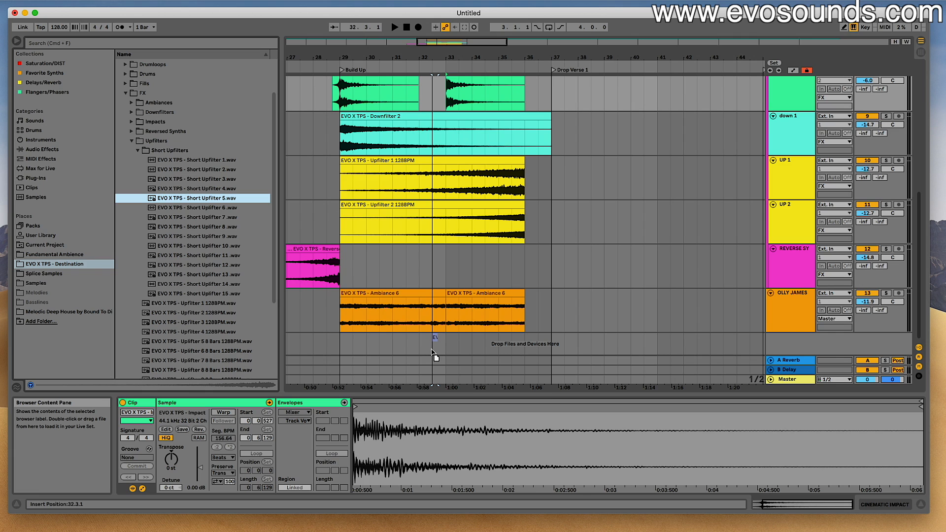
drag(438, 354, 437, 355)
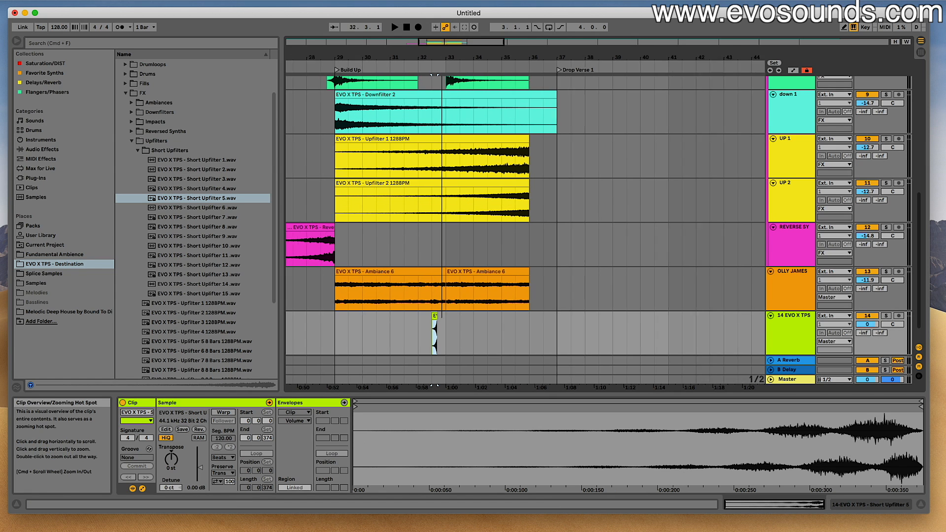
drag(447, 58, 446, 128)
drag(379, 319, 469, 316)
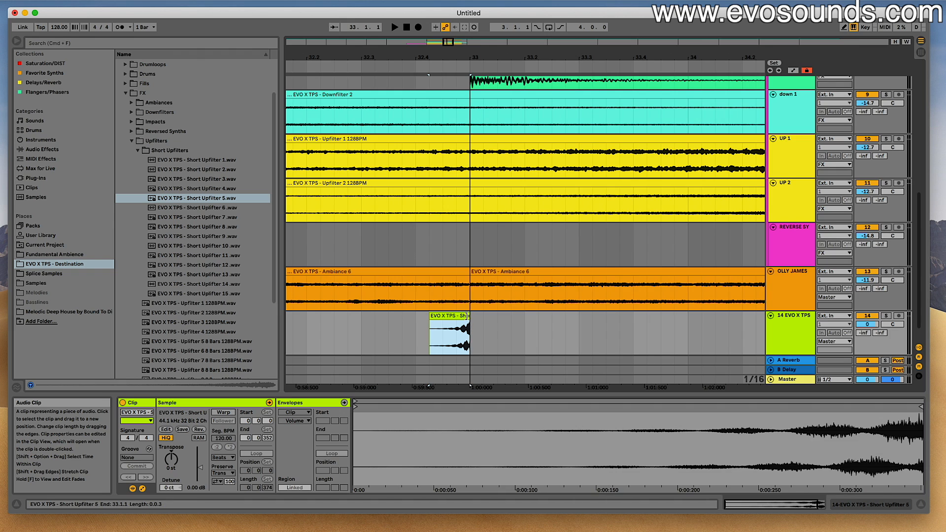
- Lower the new short uplifter track's volume to -15.9 dB during playback and rename the track "shoft gate up"
key(space)
drag(867, 324, 867, 345)
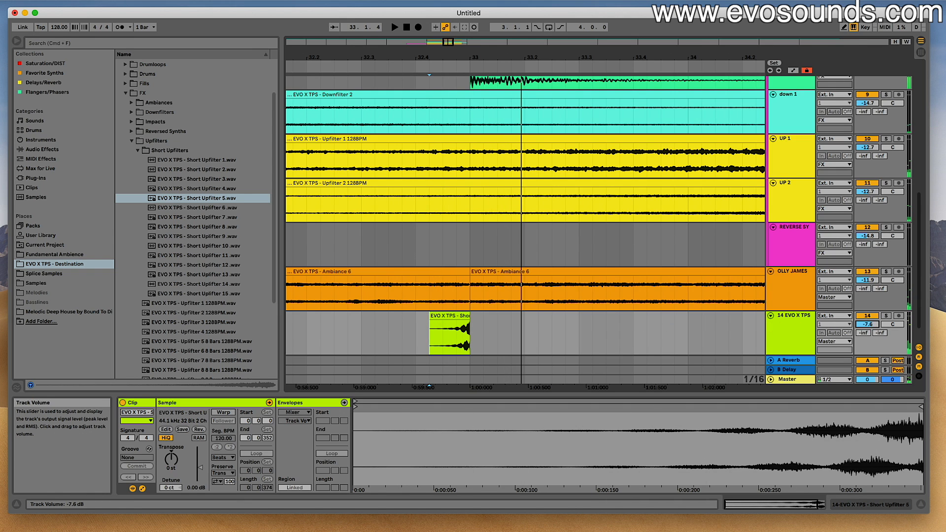
drag(447, 43, 444, 18)
click(787, 327)
key(super+r)
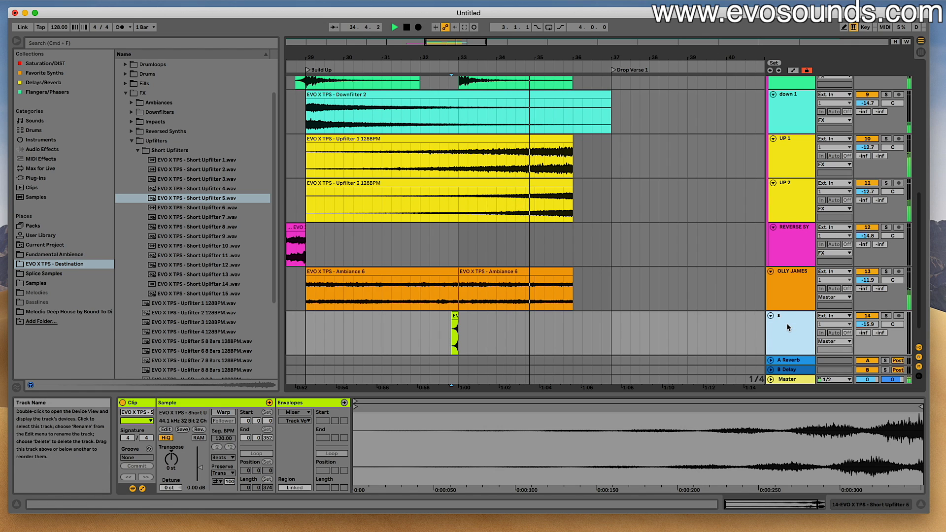
text(up)
key(Return)
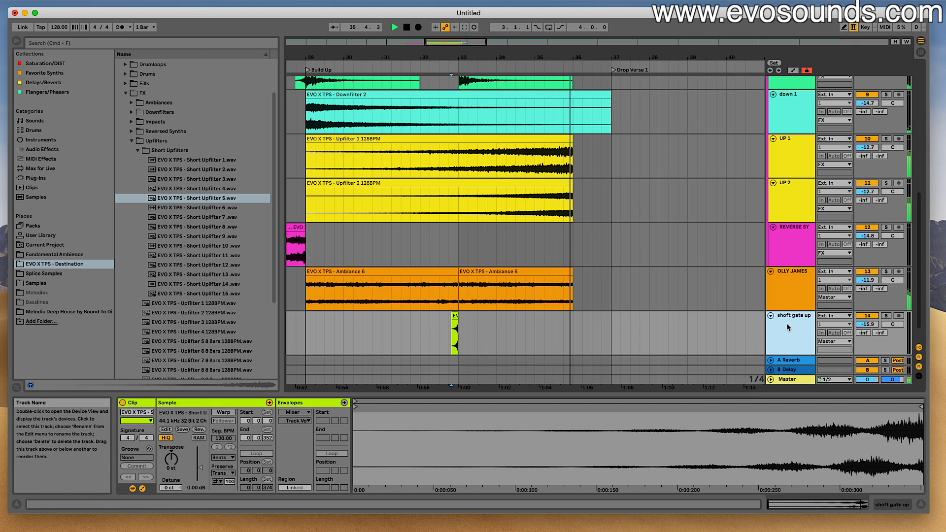
- Move the short uplifter clip so it ends at bar 37 and play the section leading into Drop Verse 1
drag(455, 316, 513, 323)
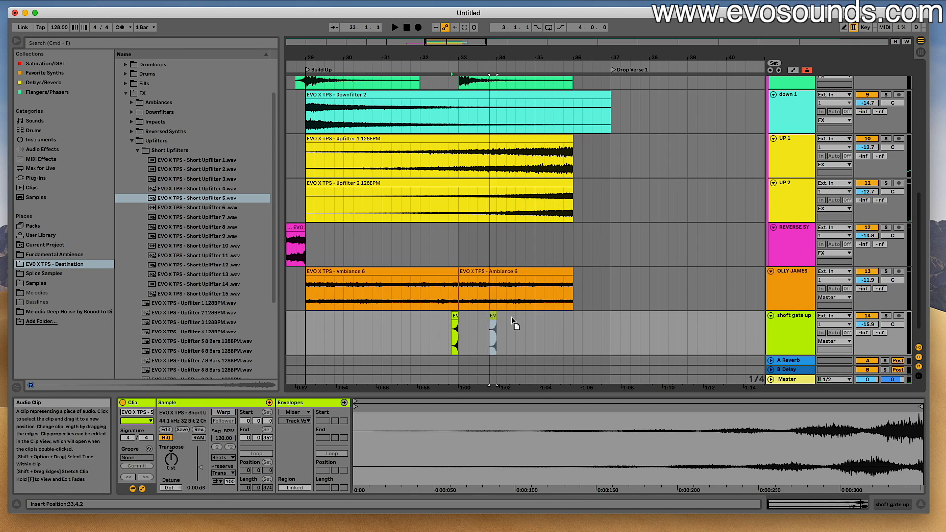
drag(609, 324, 609, 323)
click(601, 305)
key(space)
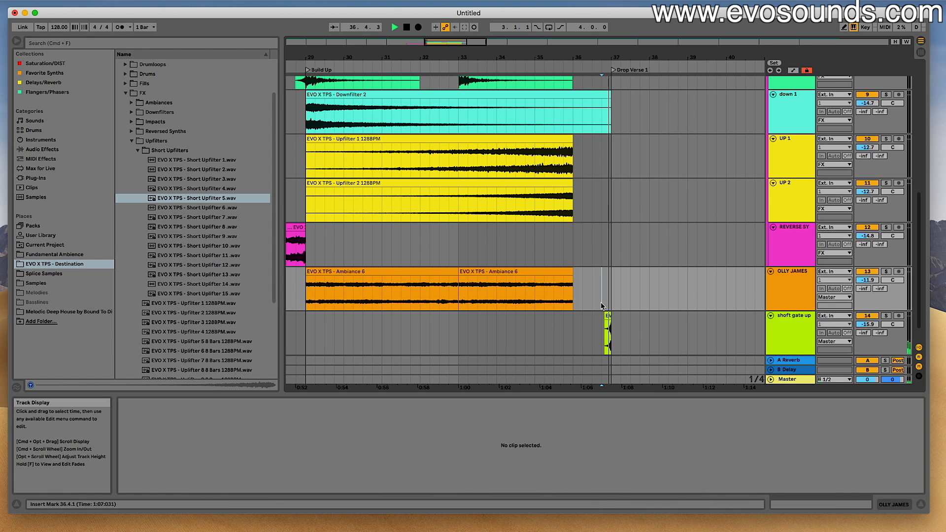
click(554, 256)
key(space)
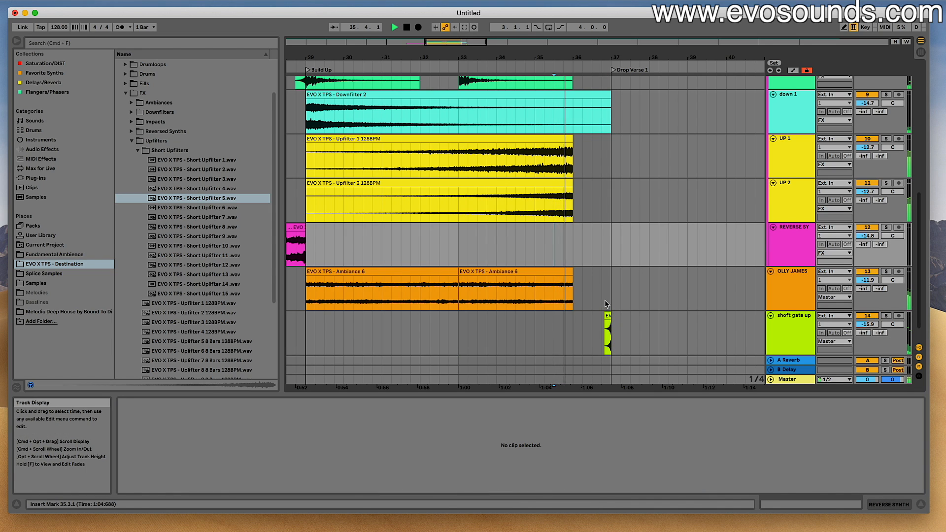
- Paste a copy of the short uplifter at 32.4.2, ending at bar 33, and play through to bar 37
click(509, 307)
click(452, 319)
key(super+v)
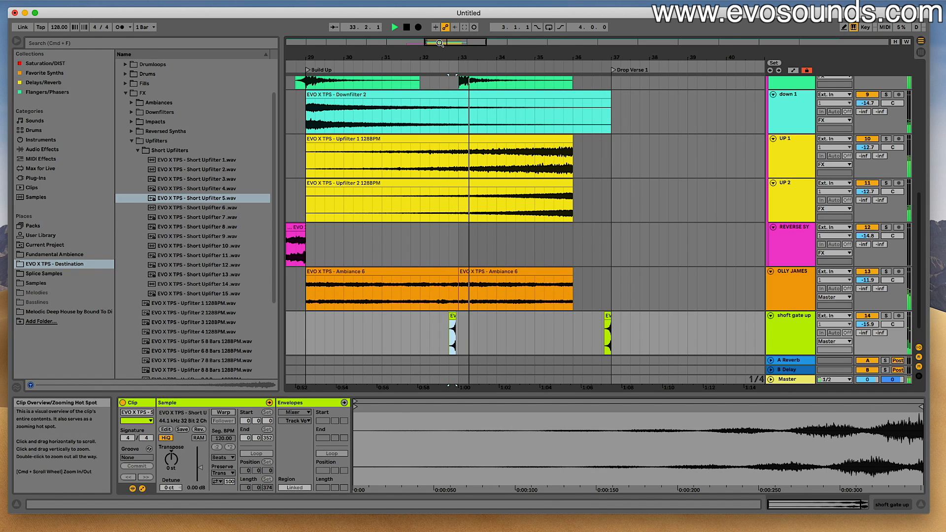
drag(439, 43, 586, 269)
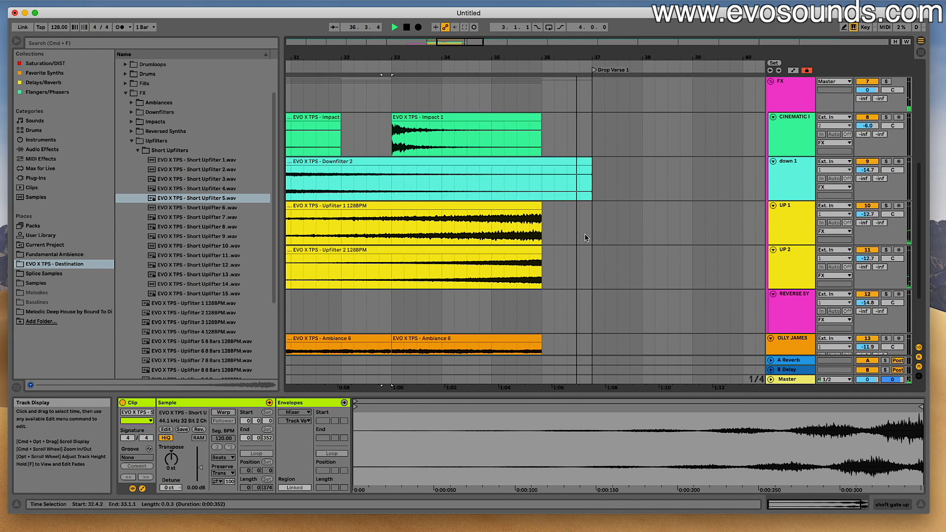
scroll(586, 238, up, 1)
key(space)
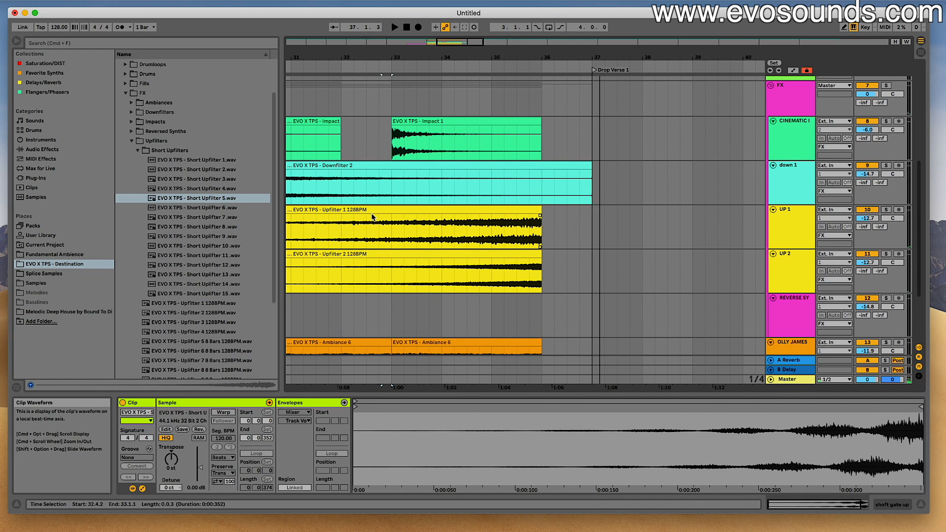
- Collapse the Upfilters folders, open the Vocal Shots folder, and audition the Back Once Again vocal
click(143, 150)
drag(566, 225, 586, 225)
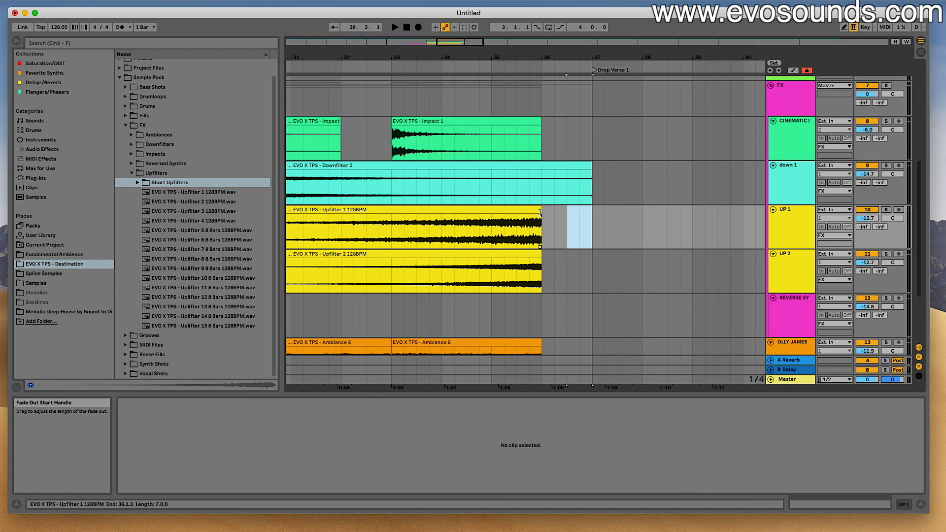
click(132, 173)
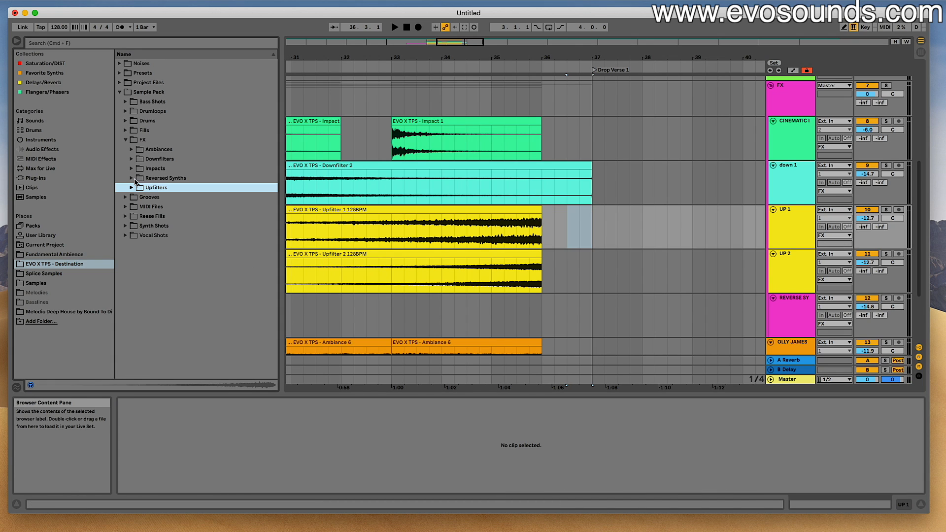
click(125, 235)
click(196, 246)
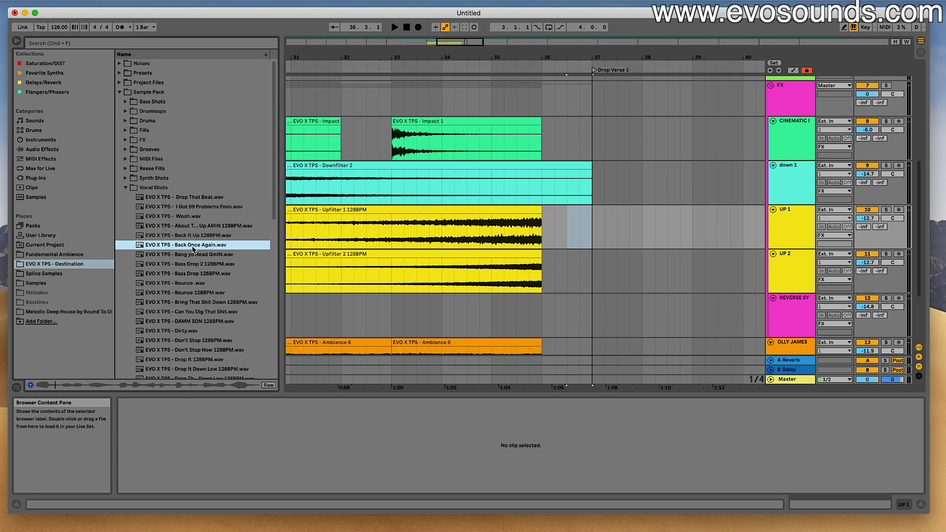
- Switch to Session View and audition more vocal shots, including About T... Up, Wooh and Back Once Again
scroll(783, 296, down, 3)
key(Tab)
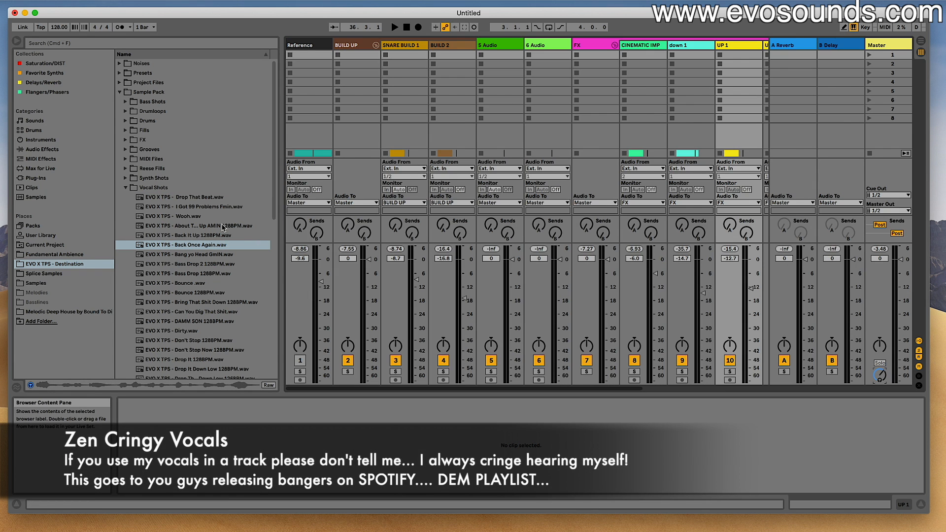
click(191, 203)
click(192, 225)
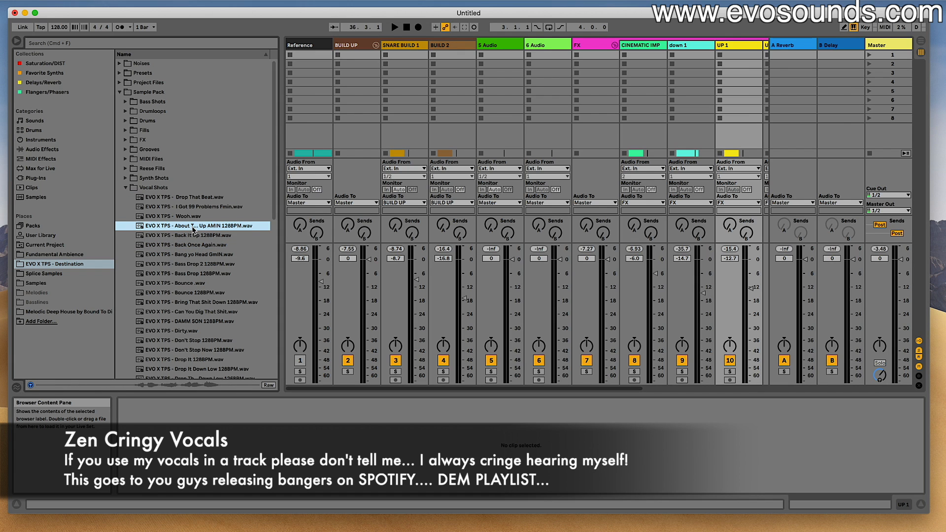
click(188, 218)
click(197, 245)
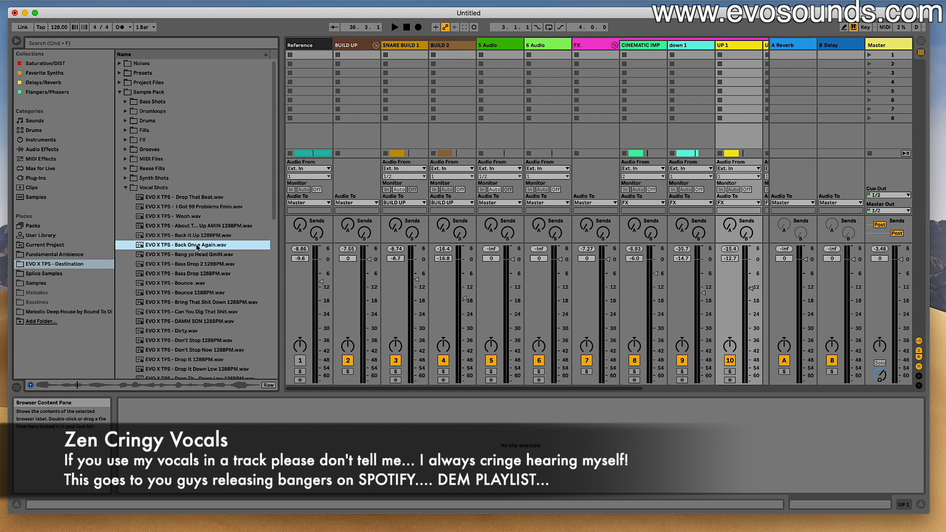
- Back in Arrangement View, add Back Once Again on a new track at 35.1.1 and lower its volume to -9.1 dB during playback
key(Tab)
drag(198, 245, 493, 347)
click(467, 325)
key(space)
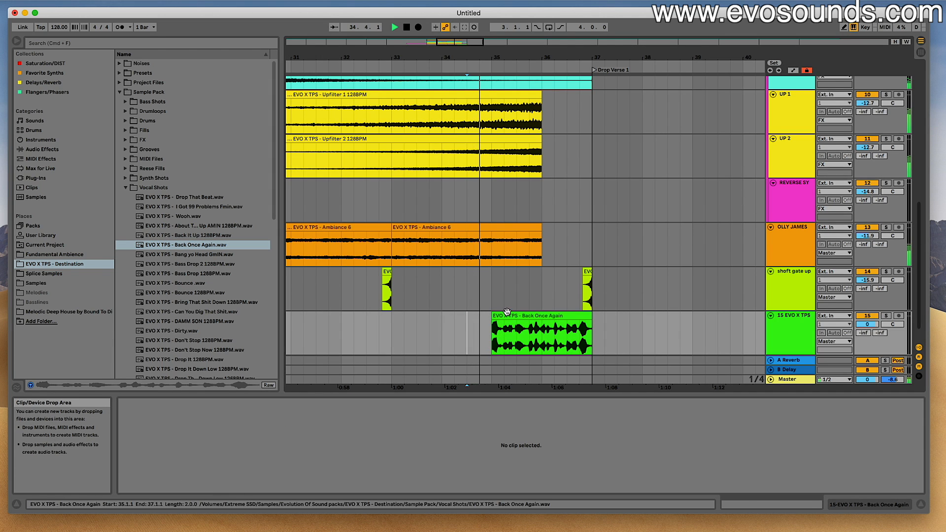
drag(867, 324, 867, 335)
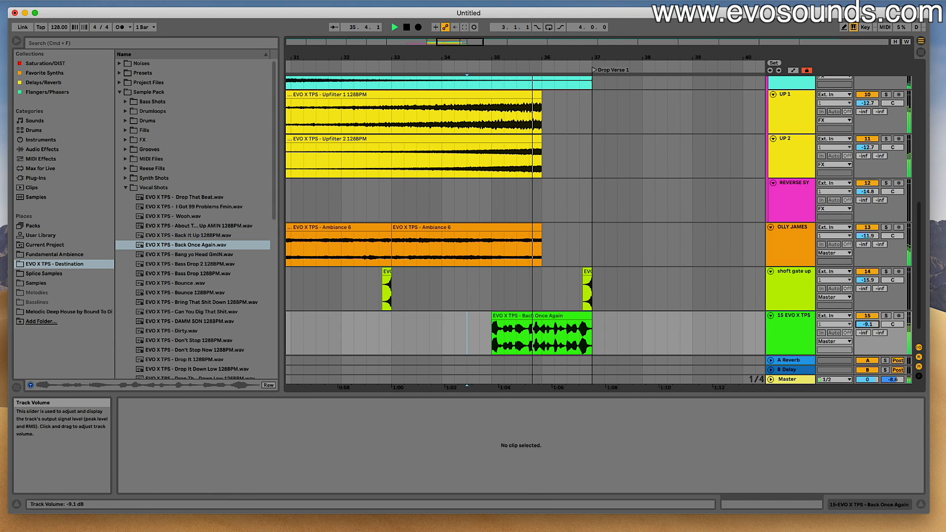
- Open the Back Once Again clip's settings and change its warp mode to Complex Pro
double_click(537, 315)
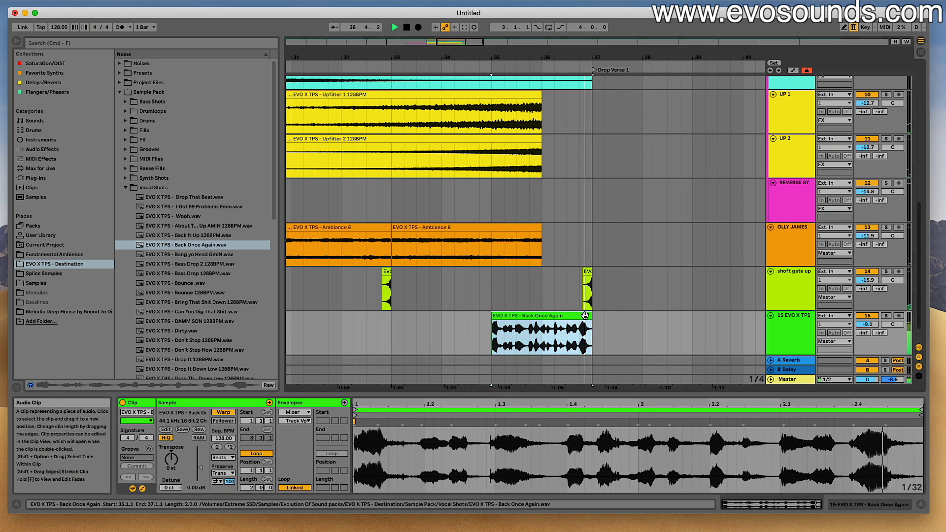
key(space)
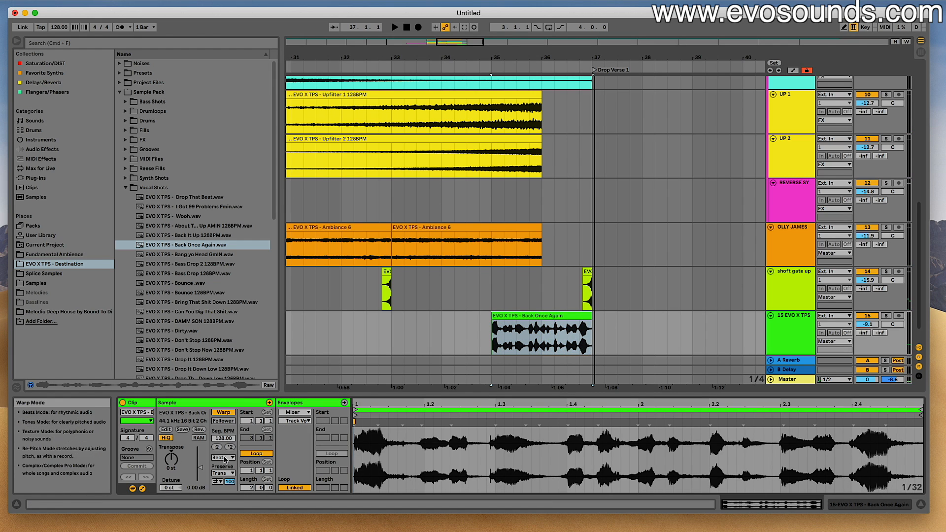
click(223, 457)
click(221, 503)
right_click(260, 469)
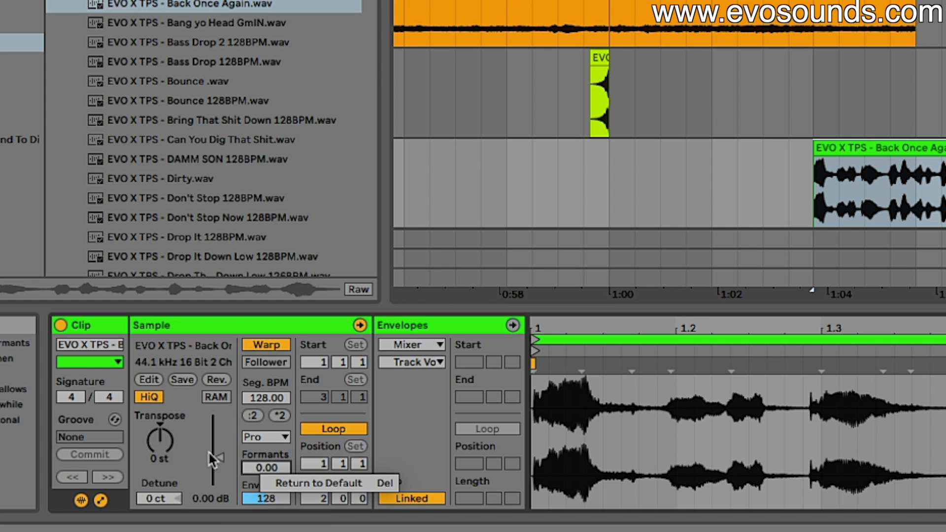
- Transpose the vocal clip to -12 st and set its formants to 53.12
click(168, 455)
drag(160, 441, 159, 431)
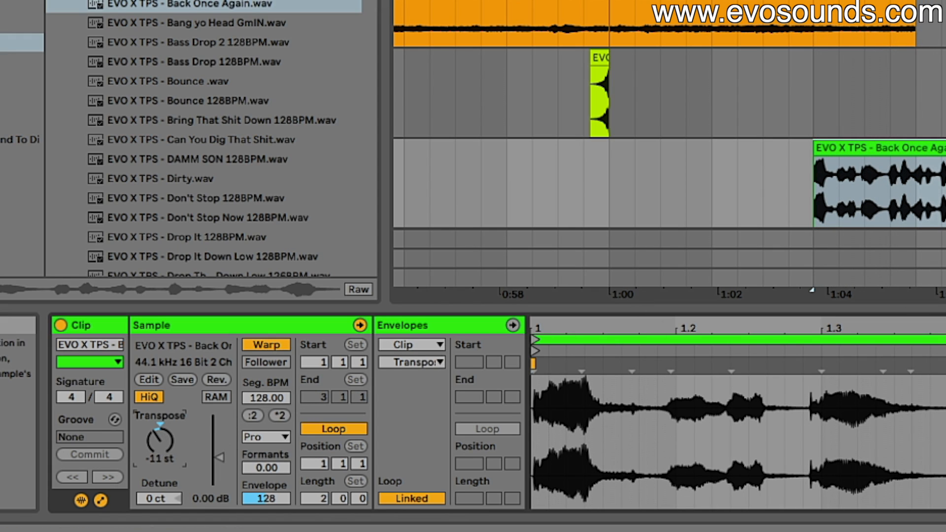
drag(260, 469, 260, 444)
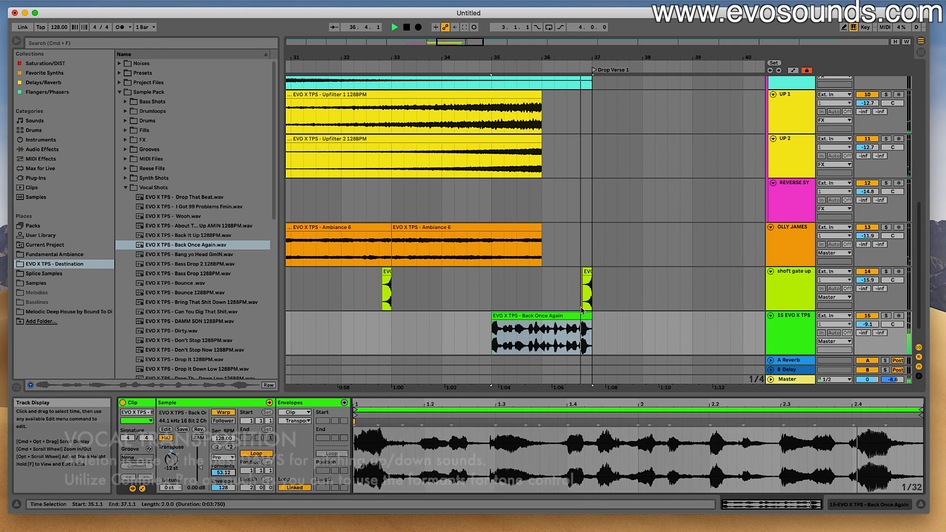
- Play the pitched-down vocal and lower its track volume to -13.7 dB
key(space)
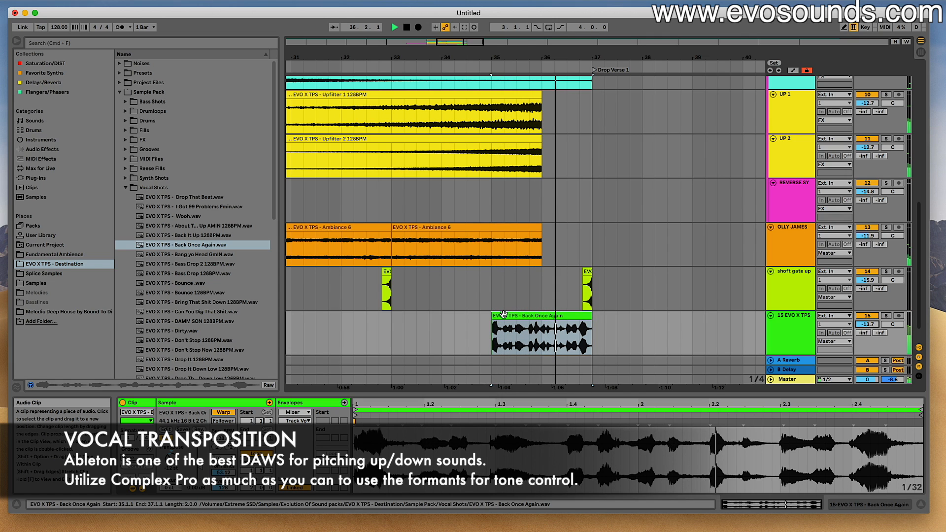
click(441, 288)
key(space)
- Shorten the Back Once Again clip to three beats, place it from 29.1.1 to 29.4.1, and play it
drag(463, 49, 558, 32)
drag(586, 316, 422, 317)
click(384, 224)
key(space)
- Try duplicating the shortened vocal clip, undo the duplication, and replay the single clip from bar 29
key(super+d)
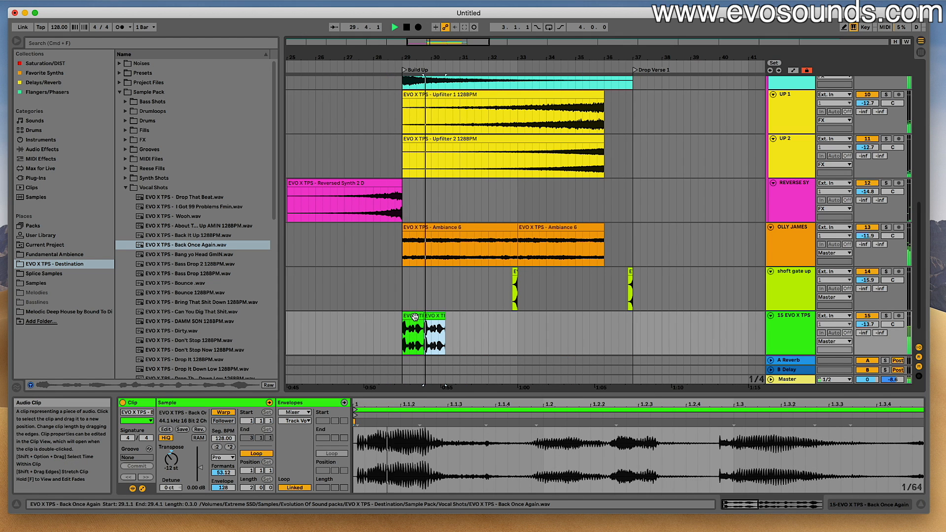
key(super+z)
key(space)
key(space)
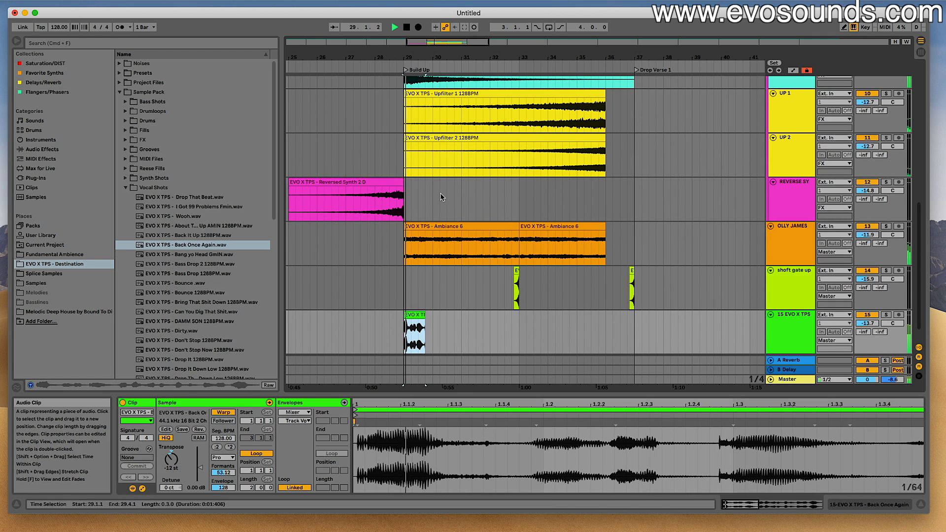
drag(433, 58, 463, 212)
key(space)
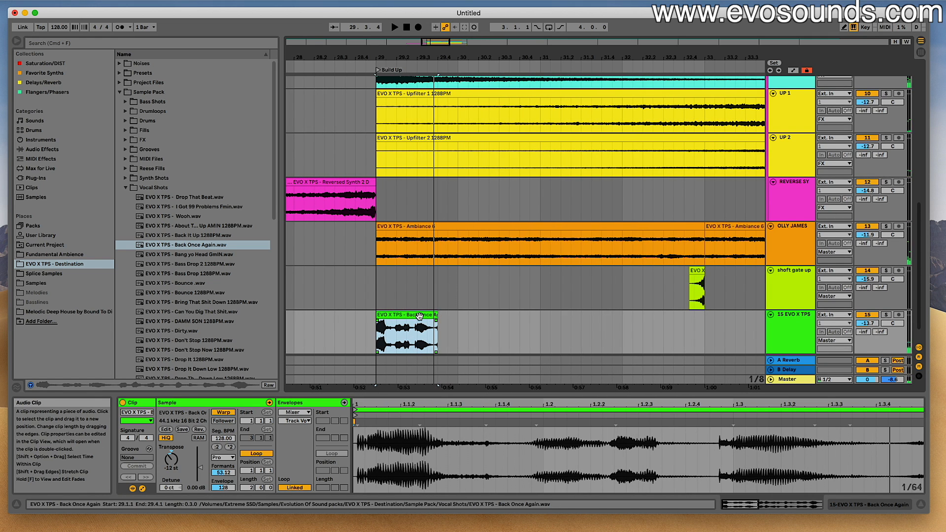
- Duplicate the three-beat vocal clip to 29.4.1 and play the pair from 28.4.1
key(super+d)
click(355, 317)
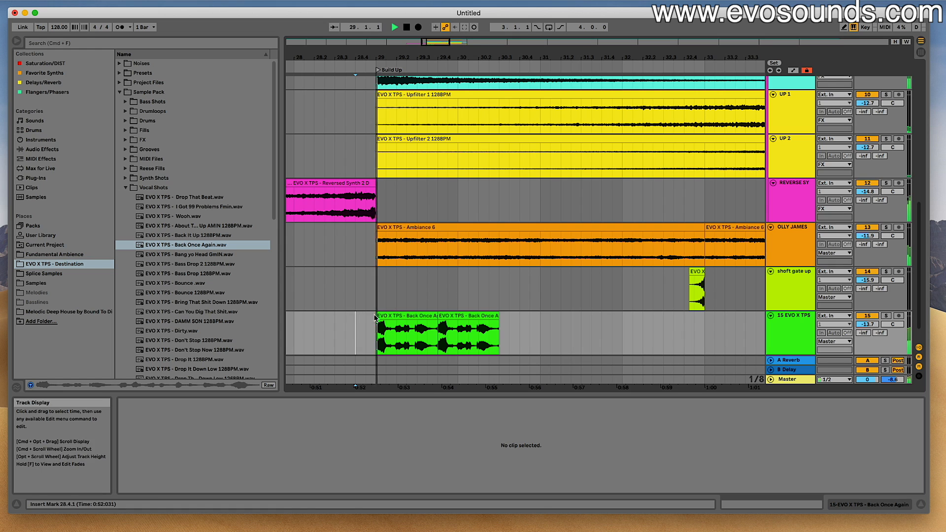
click(446, 317)
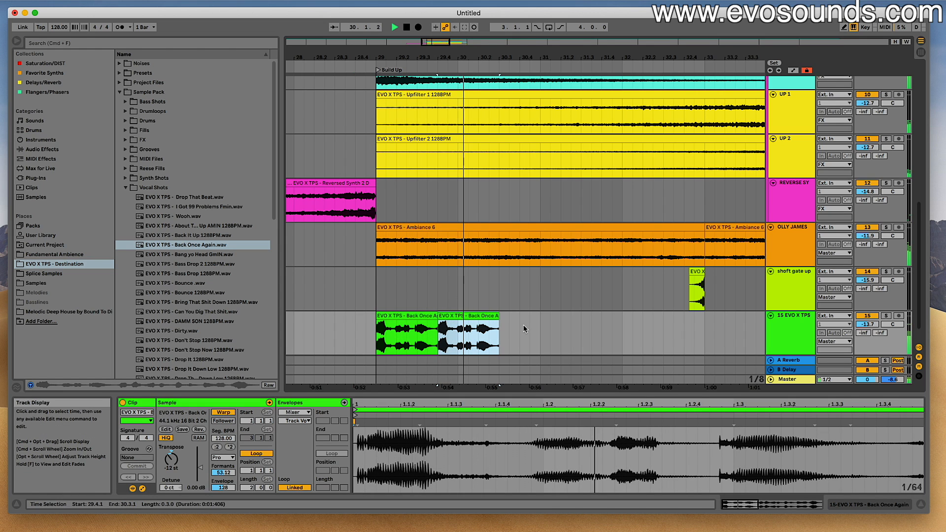
- Duplicate the two-bar vocal pattern starting at 29.1.1 to bars 31, 33 and 35
shift+click(539, 328)
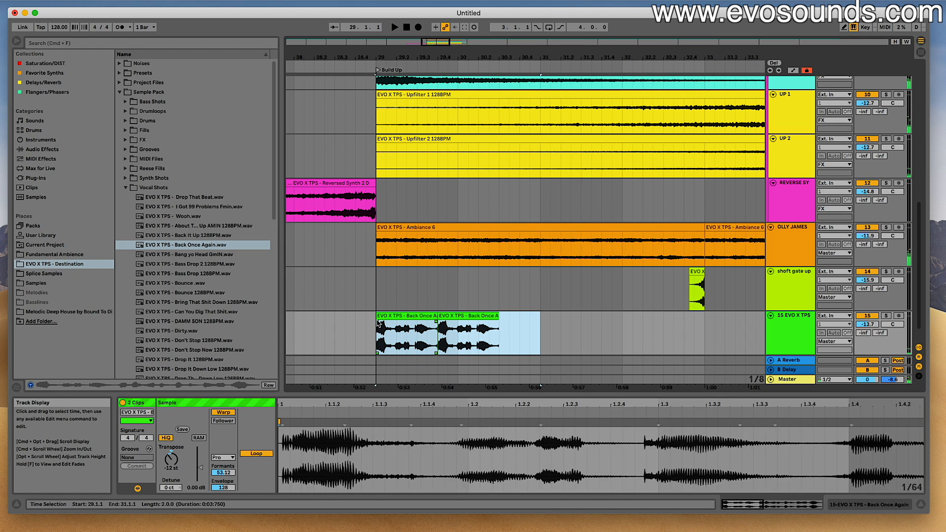
key(super+d)
drag(435, 43, 455, 34)
key(super+d)
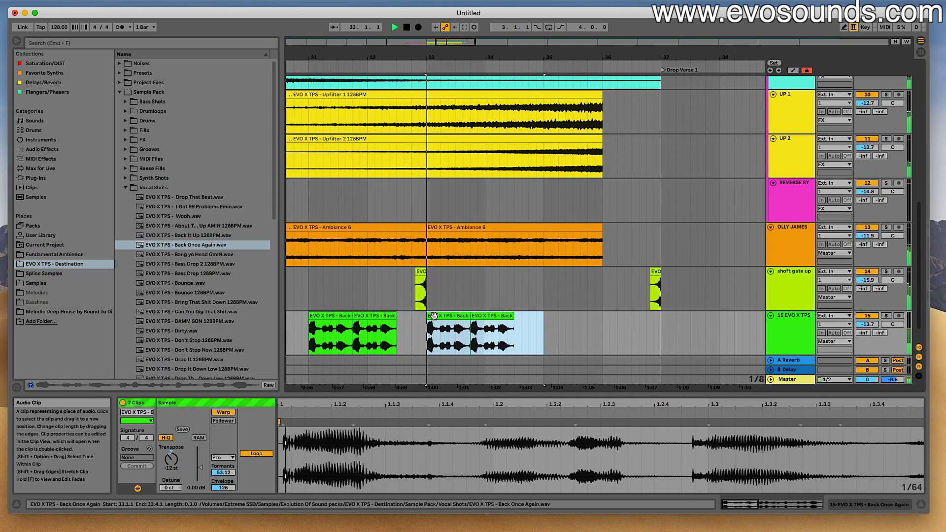
key(super+d)
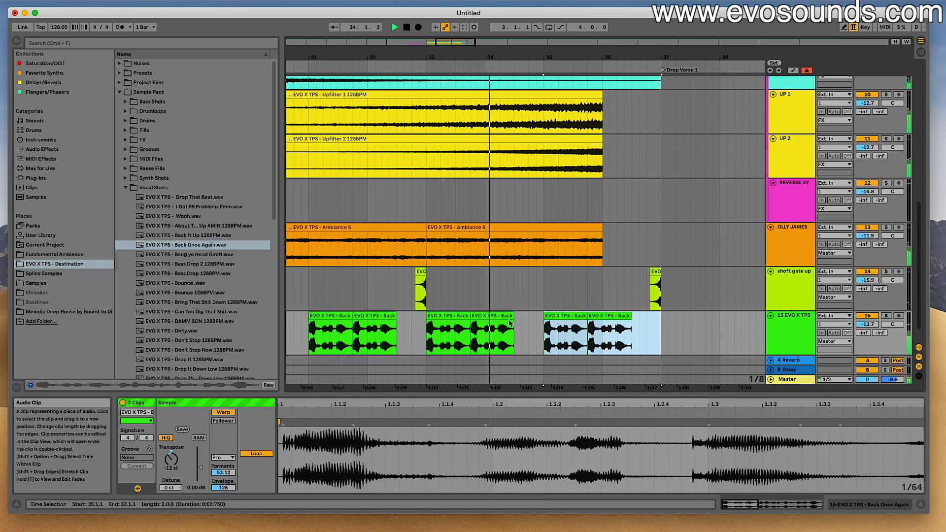
- Lengthen the last vocal clip at 35.4.1 to 37.1.1, and further past the Drop Verse 1 marker
click(618, 316)
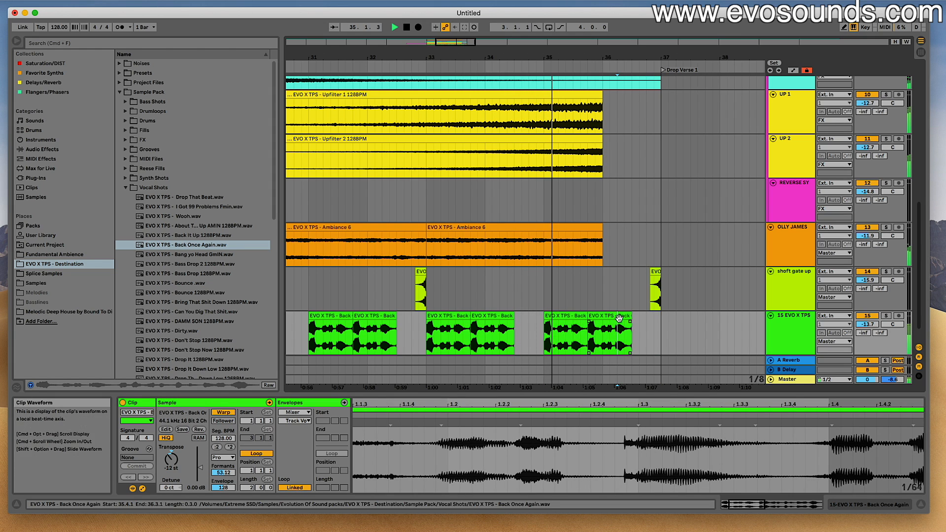
drag(627, 317, 658, 320)
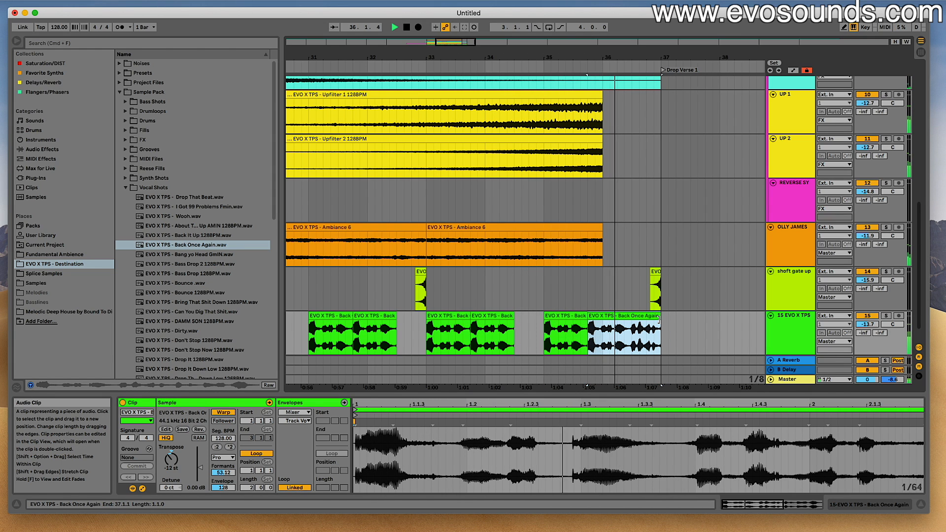
key(space)
drag(655, 317, 712, 323)
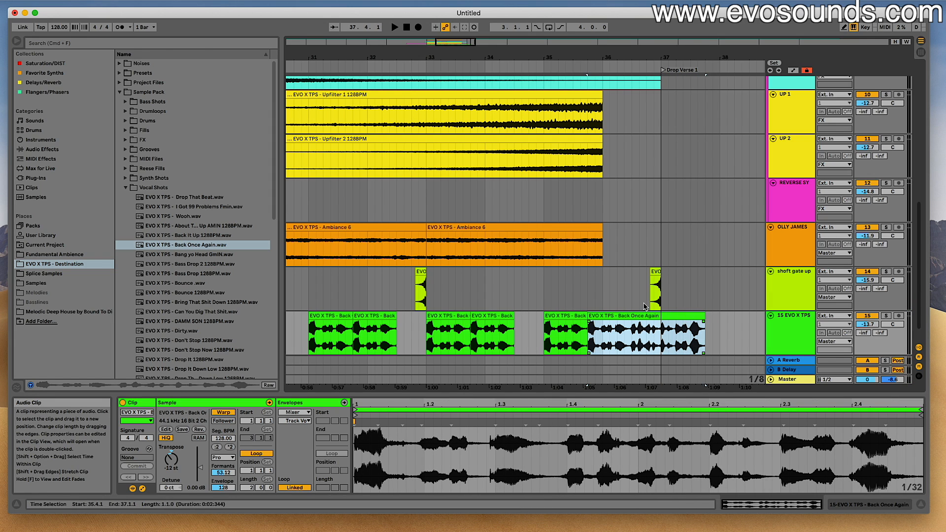
- Move the lengthened vocal clip to 35.1.1 so it ends at 37.1.1, and play from 33.4.1
click(643, 305)
key(space)
key(space)
drag(608, 318, 565, 323)
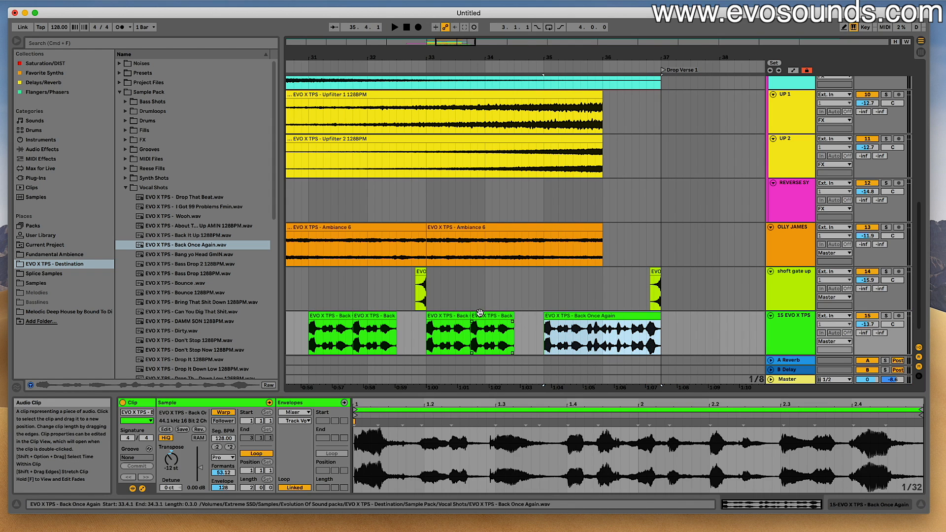
click(473, 299)
key(space)
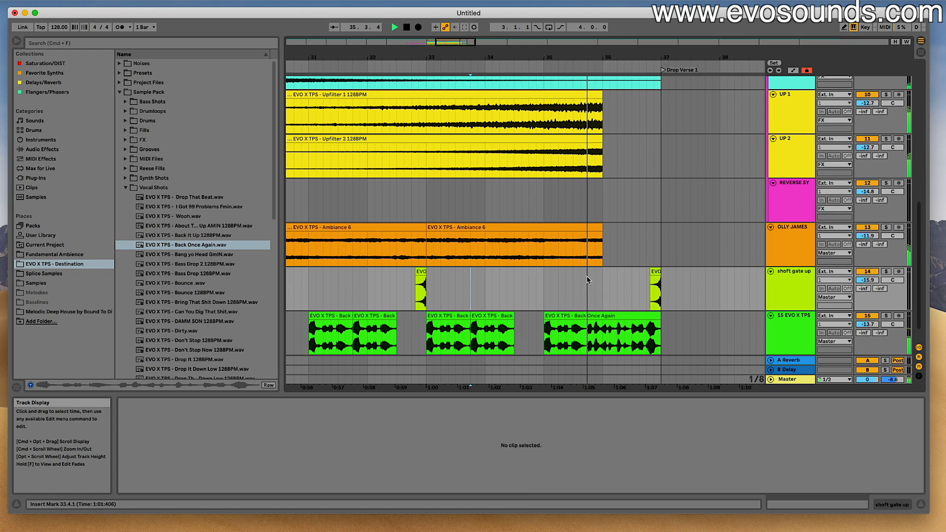
- Trim the last vocal clip to start at 36.1.1, and play and copy the three-beat clip at 33.1.1
drag(544, 318, 602, 317)
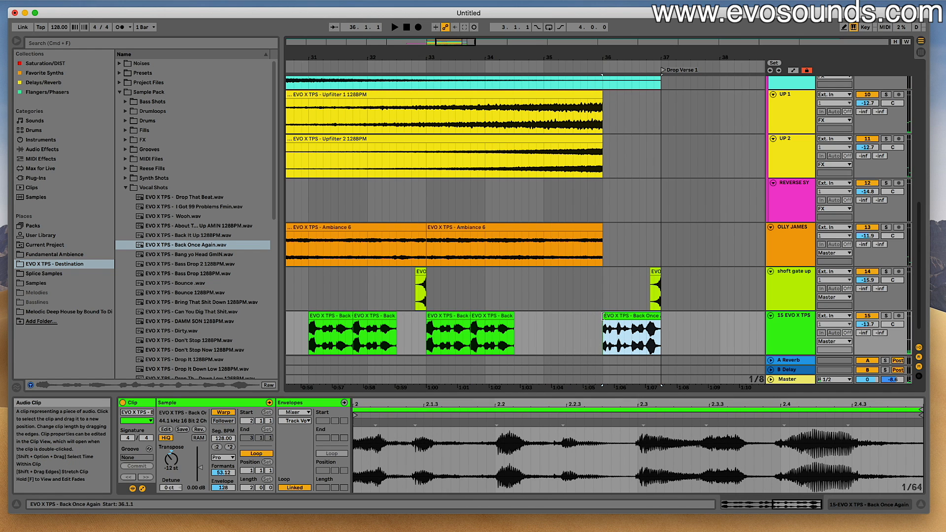
key(space)
click(495, 316)
click(437, 316)
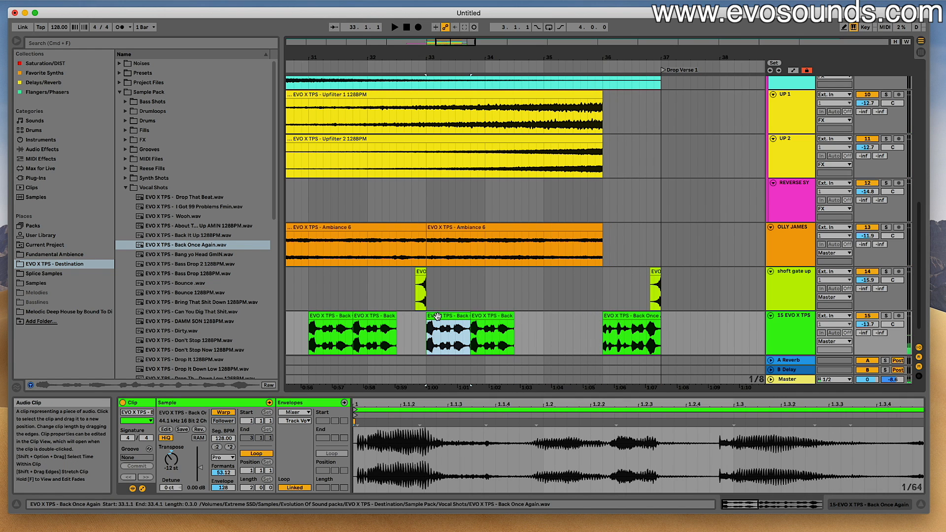
click(479, 315)
drag(478, 329, 484, 329)
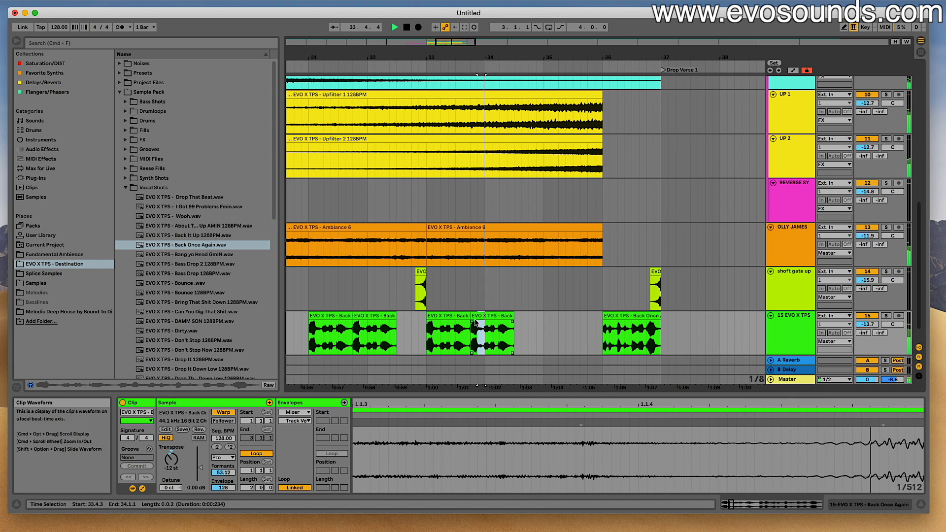
drag(545, 332, 429, 330)
click(429, 330)
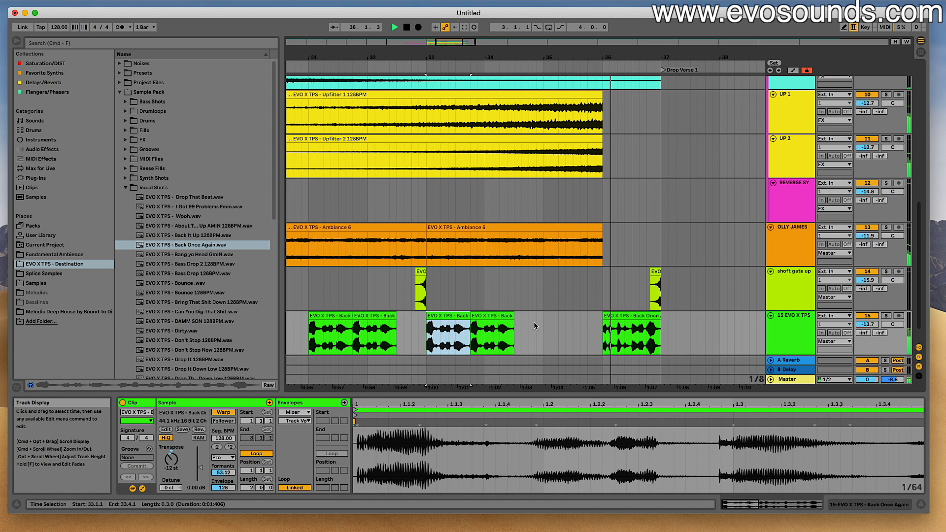
- Paste the copied three-beat vocal clip at 35.1.1 and 35.4.1, playing the result
click(543, 327)
key(super+v)
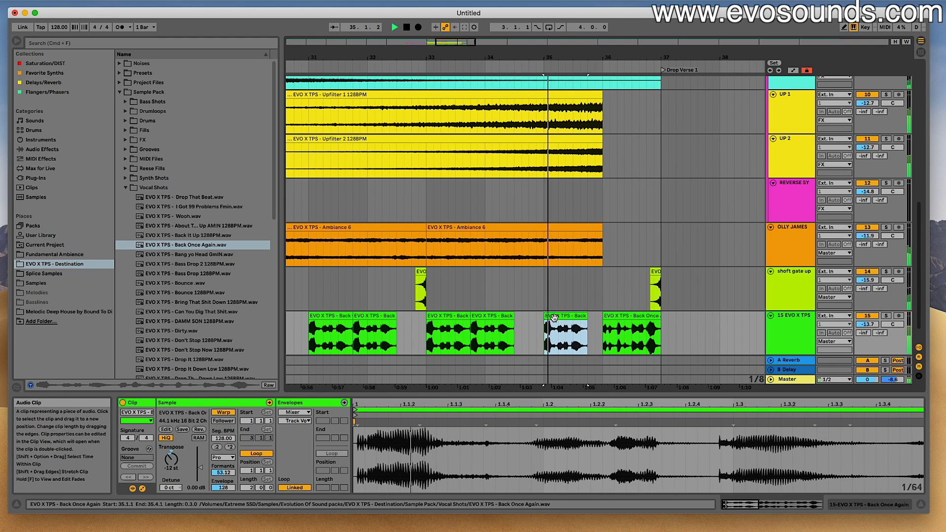
click(497, 316)
click(586, 322)
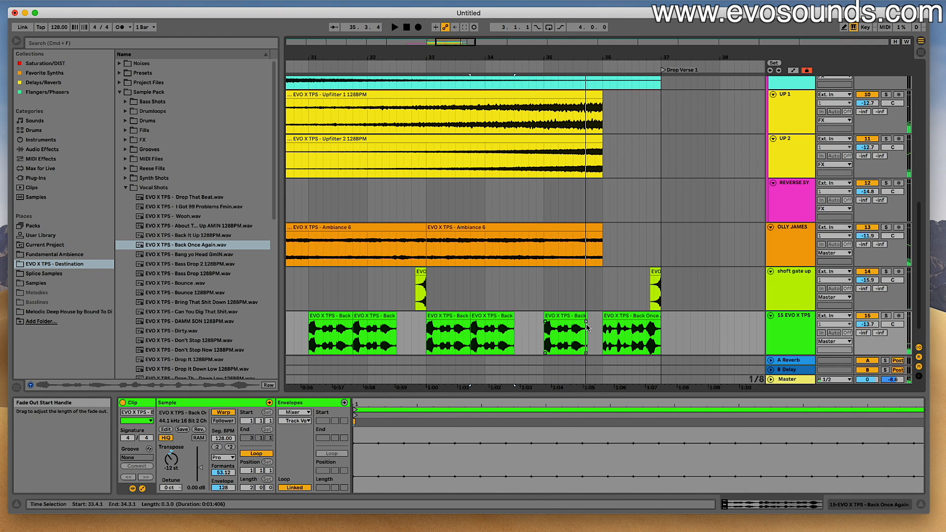
click(589, 330)
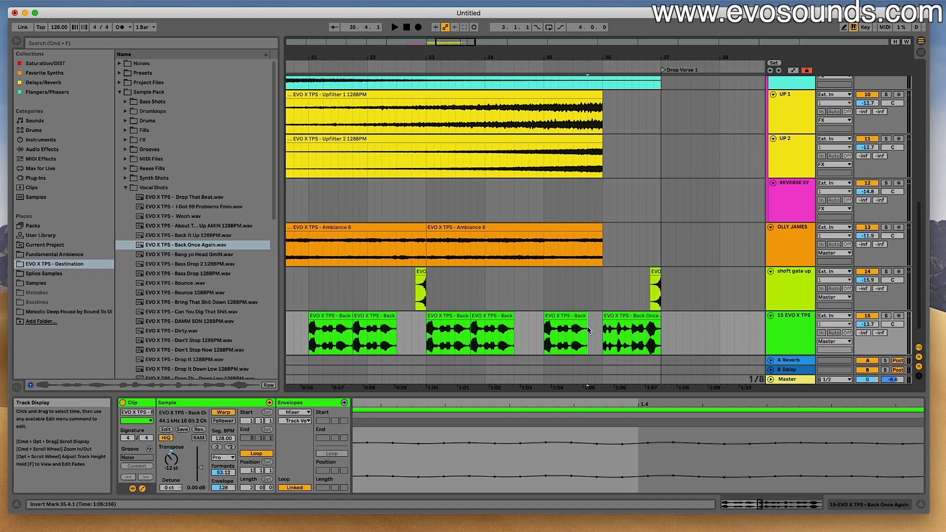
key(super+v)
key(space)
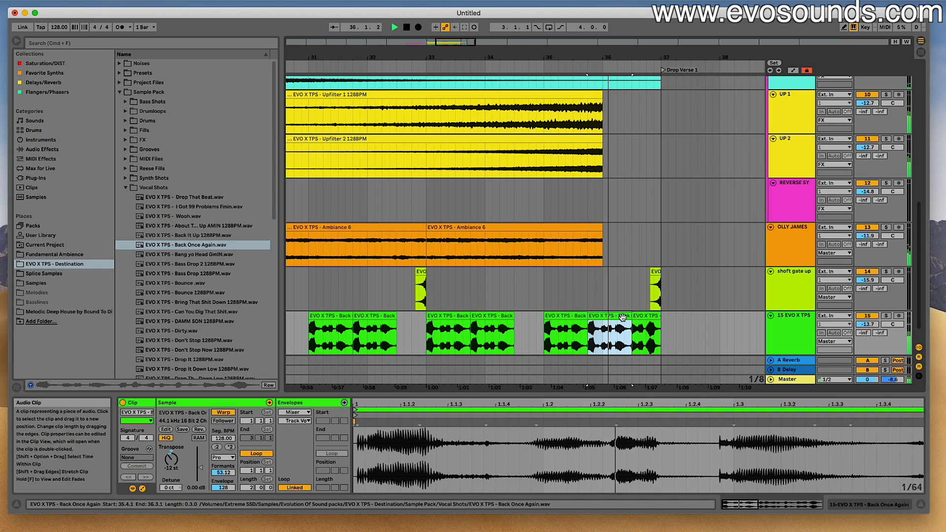
- Extend the vocal clip at 35.4.1 to 37.1.1, over the trimmed remainder, and play the ending
click(647, 323)
drag(632, 326, 659, 319)
key(space)
click(606, 314)
key(space)
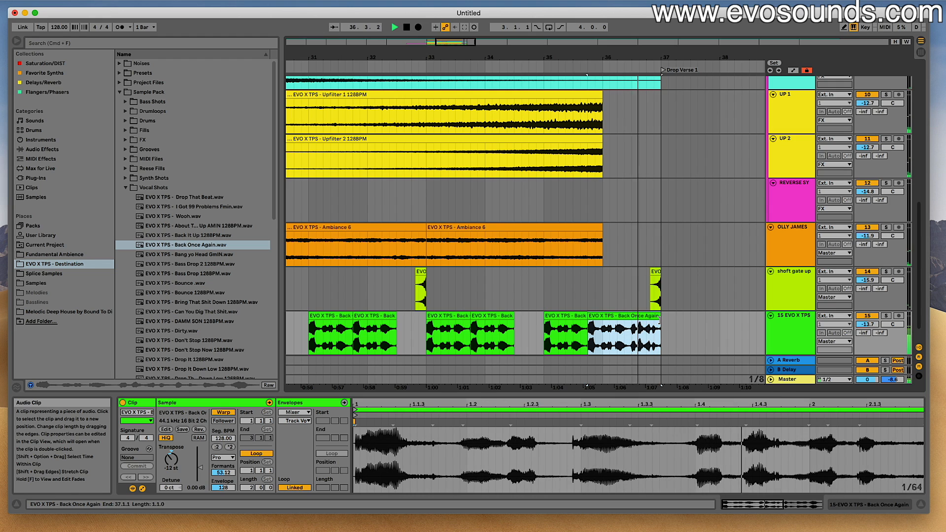
mouse_move(663, 320)
mouse_down()
mouse_move(675, 320)
mouse_move(661, 321)
mouse_up()
key(space)
- Play the vocal arrangement from 28.4.1 through the Build Up
drag(472, 44, 456, 44)
click(361, 302)
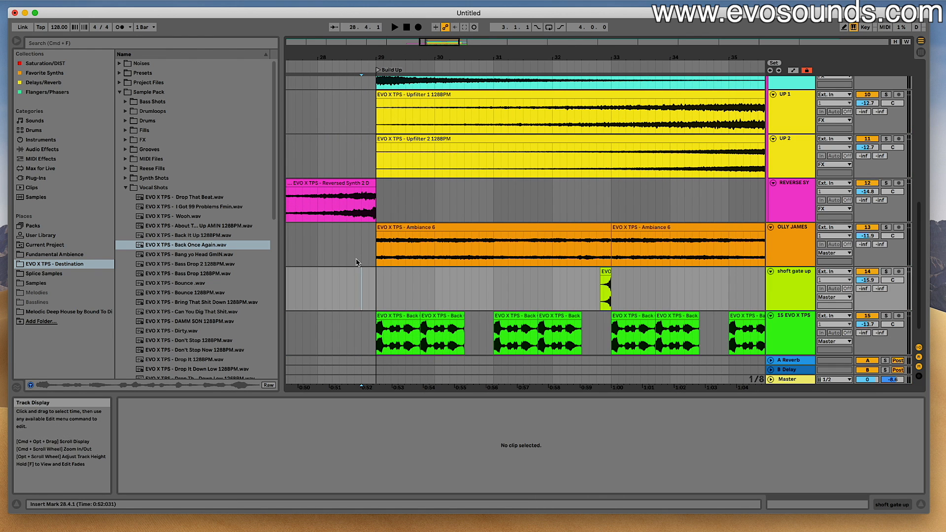
scroll(488, 276, down, 2)
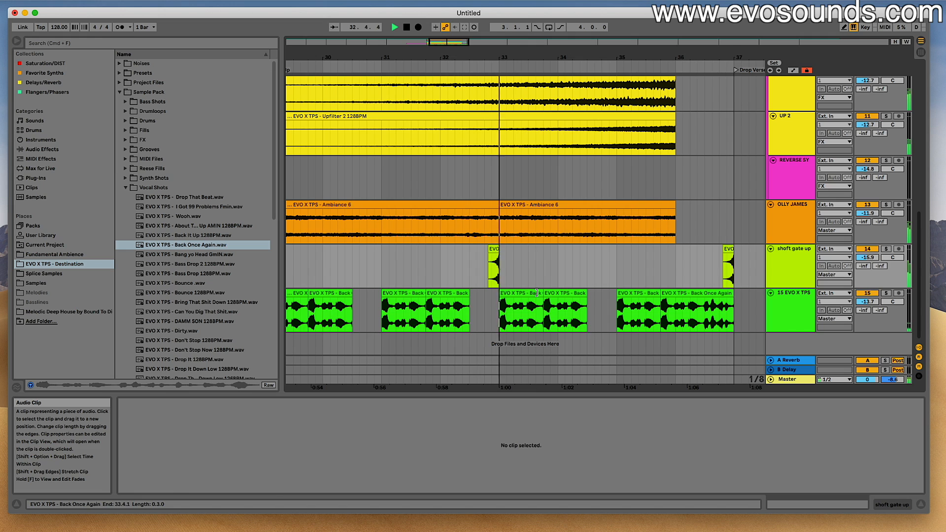
- Lengthen the vocal clip at 33.1.1 to one bar, duplicate it to 34.1.1 and 35.1.1, and extend the last copy to 37.1.1
click(563, 295)
key(super+d)
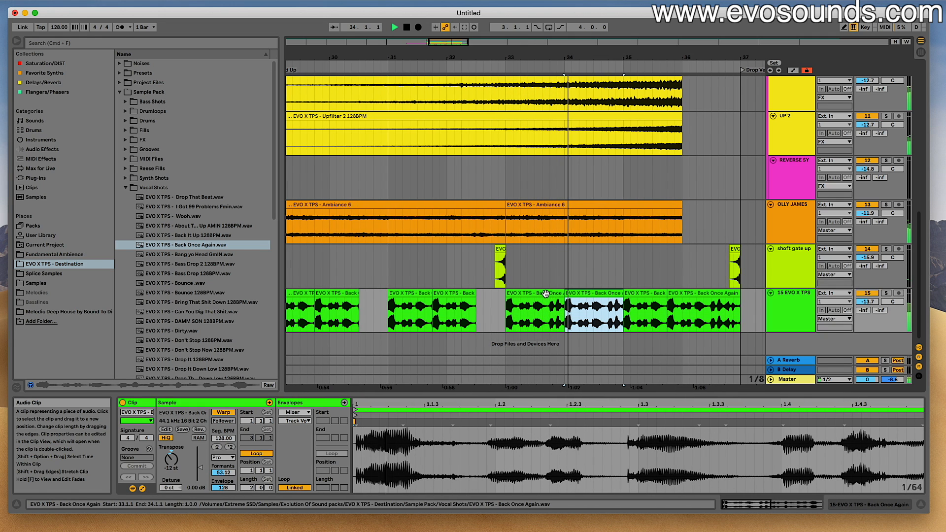
key(super+d)
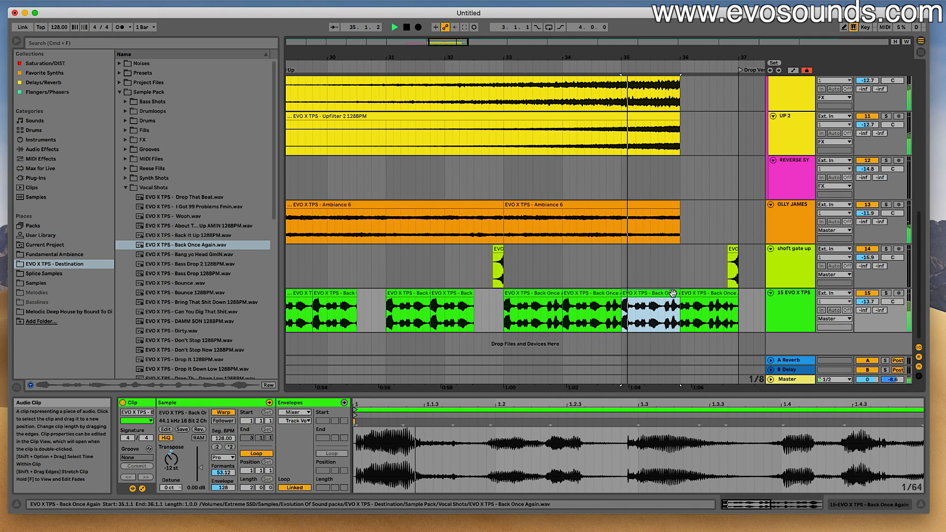
drag(679, 295, 739, 297)
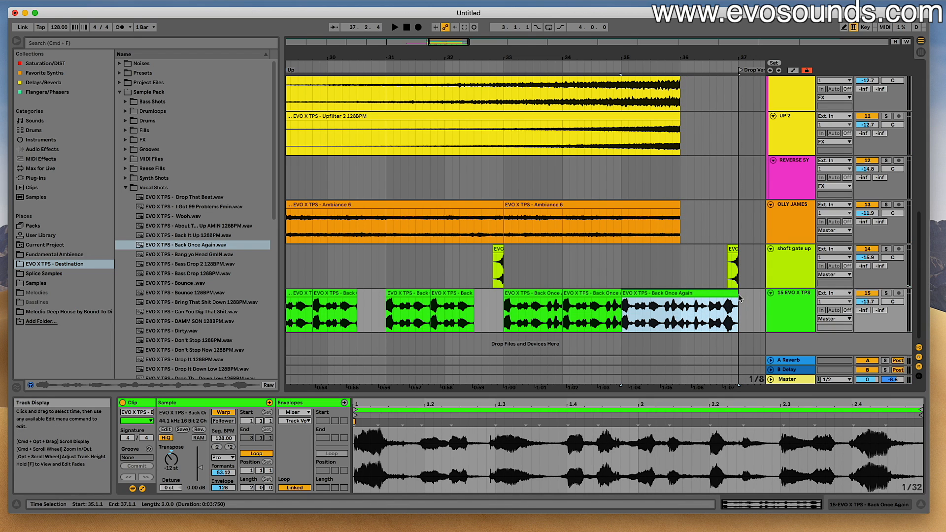
- Raise the vocal track's volume to -11.2 dB and play the end of the Build Up from 35.1.1
mouse_move(455, 42)
mouse_down()
mouse_move(454, 24)
mouse_move(456, 40)
mouse_up()
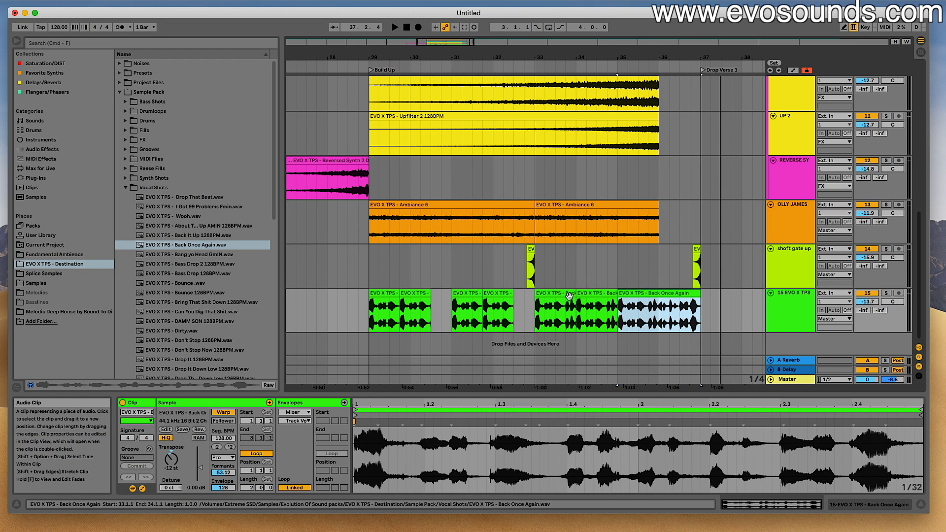
scroll(673, 304, right, 5)
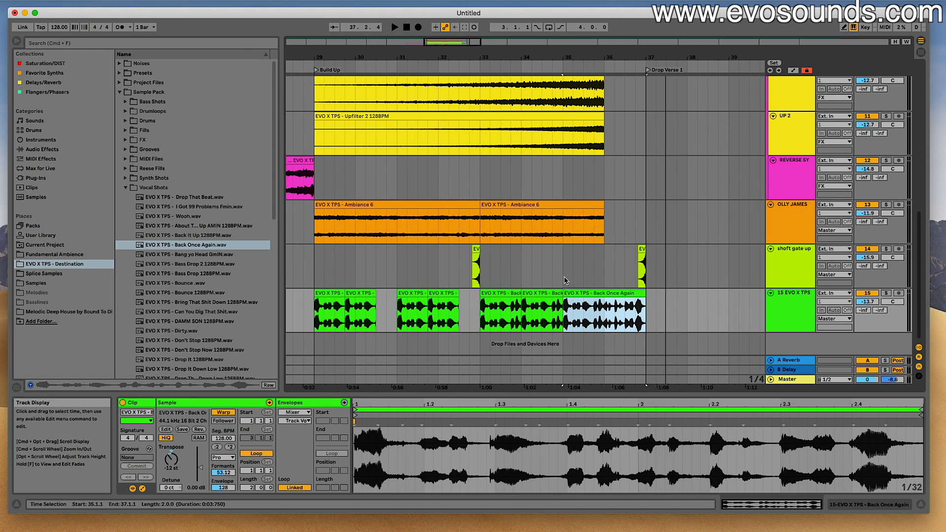
drag(564, 275, 646, 304)
click(606, 281)
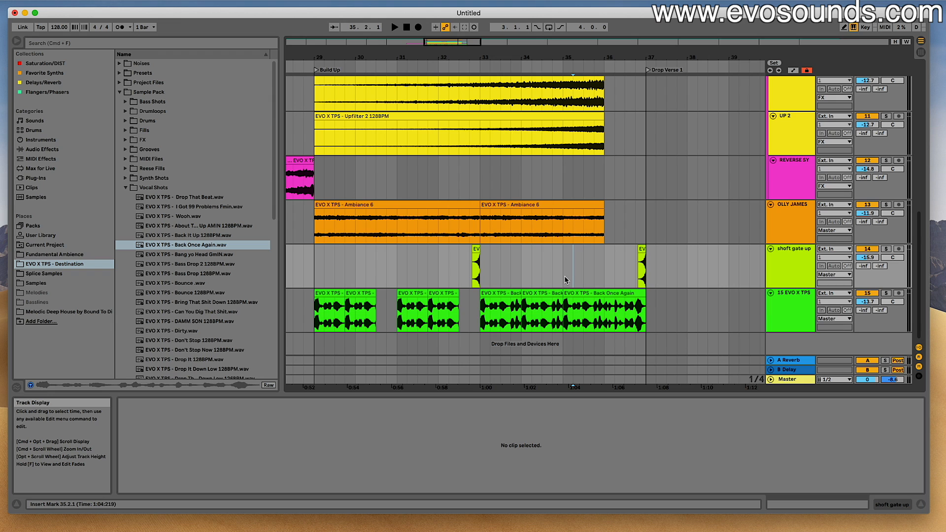
drag(865, 302, 866, 296)
scroll(717, 283, right, 1)
scroll(718, 284, right, 8)
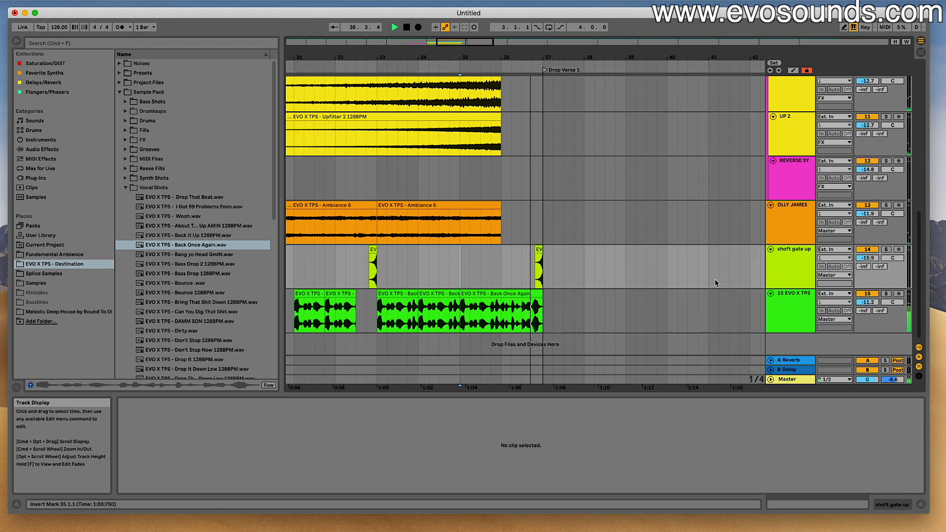
key(space)
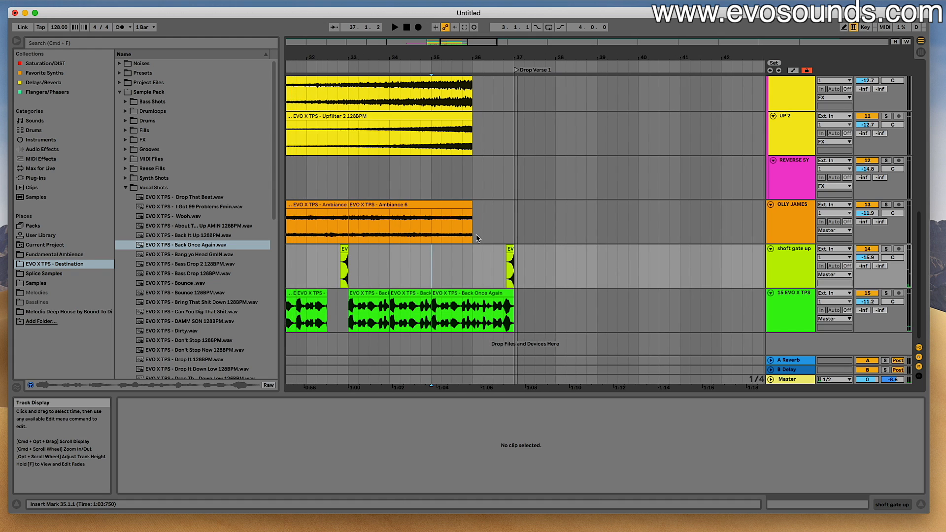
- Duplicate the Impact 1 clip to 36.1.1, shorten the copy to end at 37.1.1, and add a fade-out
scroll(381, 154, up, 5)
click(382, 154)
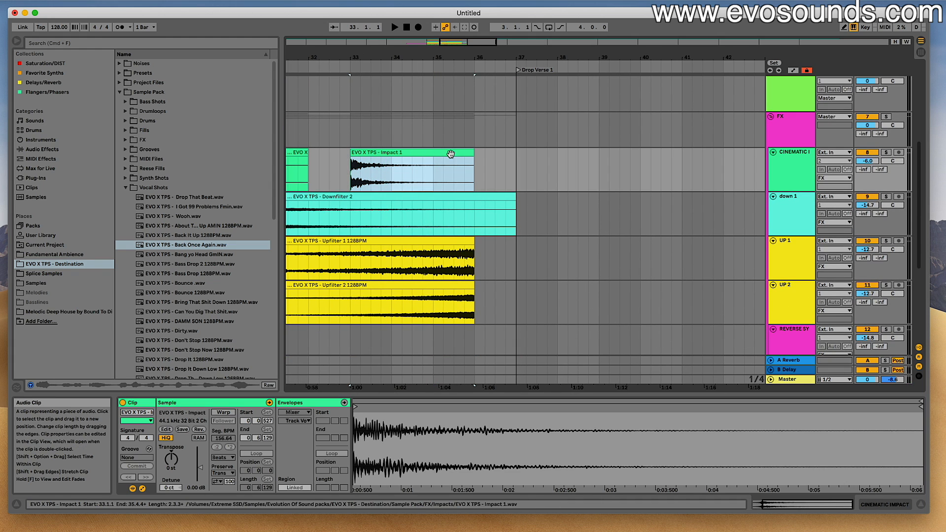
key(super+d)
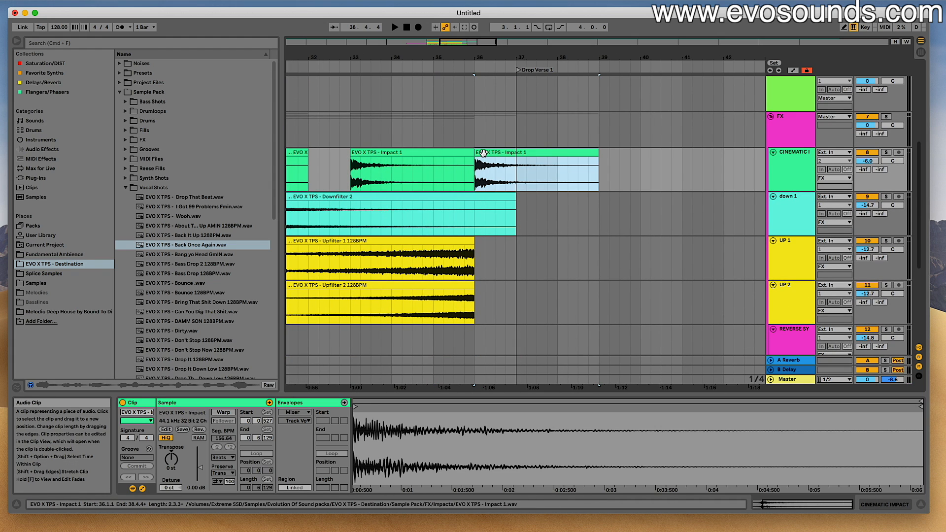
click(481, 153)
drag(597, 154, 482, 160)
key(space)
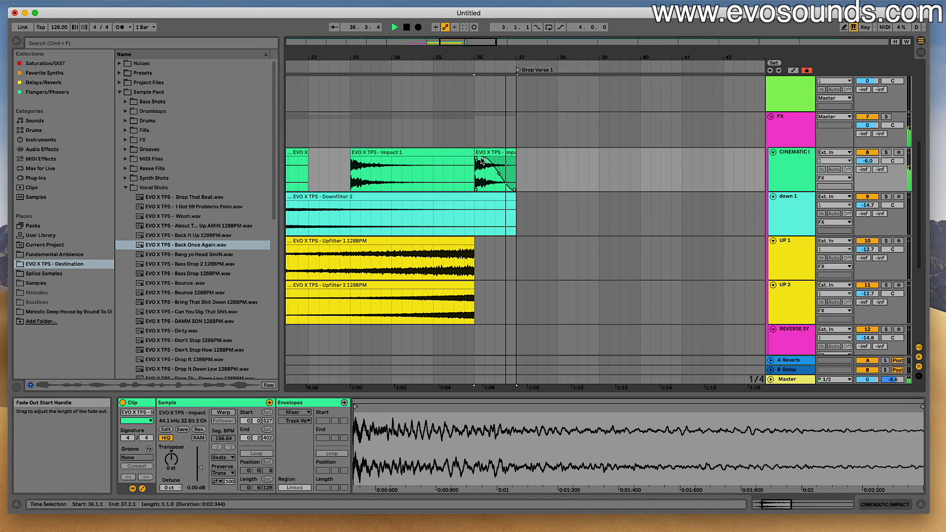
- Play the shortened impact from 36.1.1 and adjust the curve of its fade-out
key(space)
click(480, 153)
key(space)
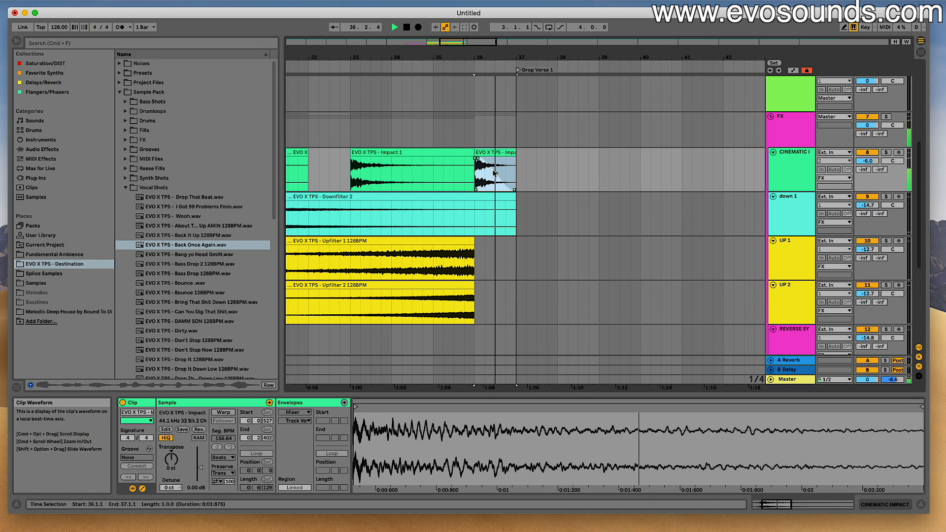
drag(496, 174, 502, 178)
key(space)
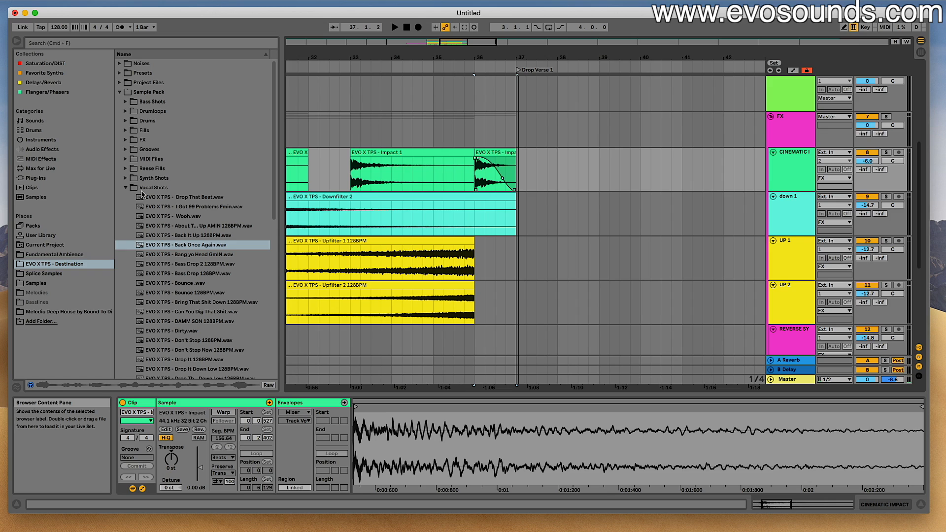
- Unfold the Master track and select the shortened Impact 1 clip at 36.1.1
click(770, 380)
click(796, 369)
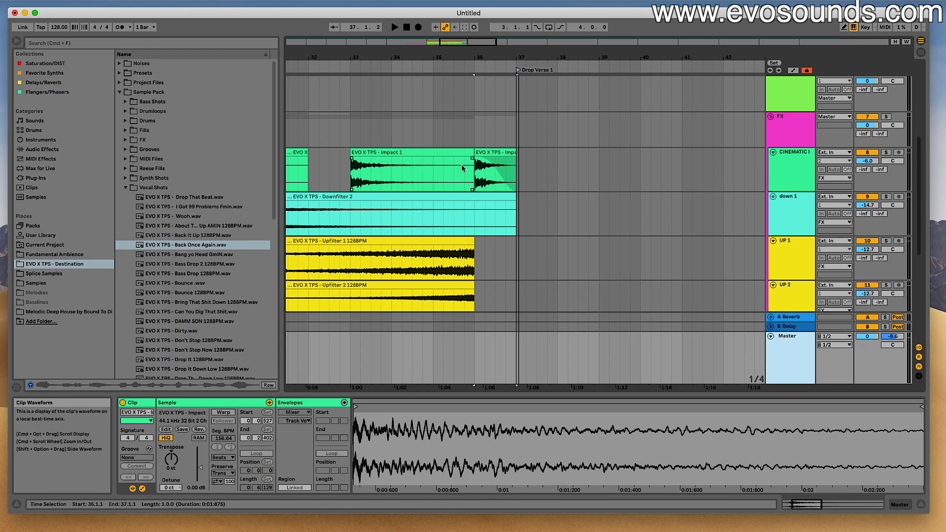
click(486, 154)
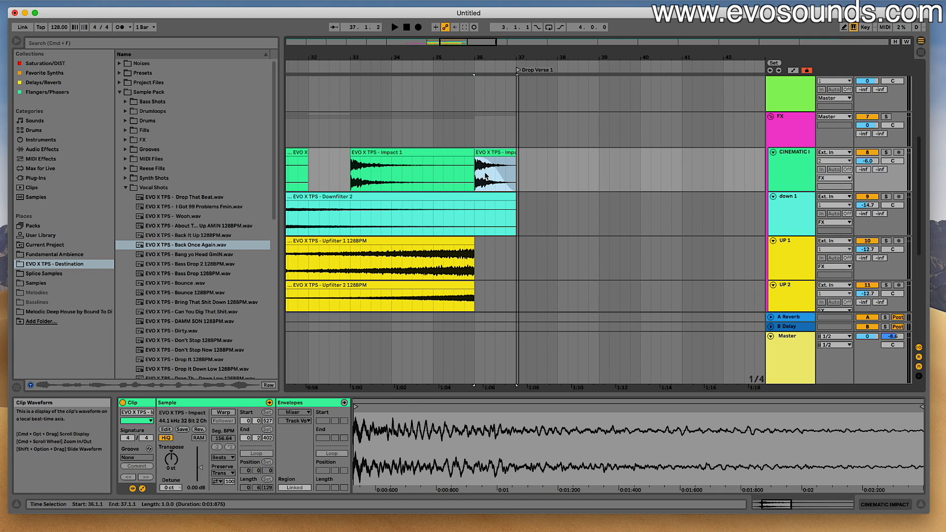
- Place Crash 1 from the sample pack's Crashes folder on a new track at 36.1.1
scroll(498, 197, down, 5)
scroll(500, 204, down, 3)
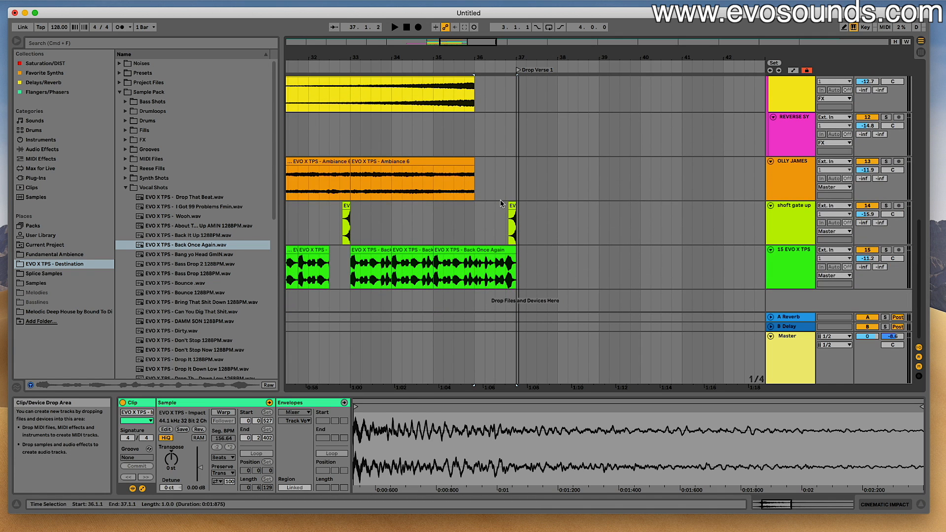
drag(473, 43, 459, 36)
click(337, 147)
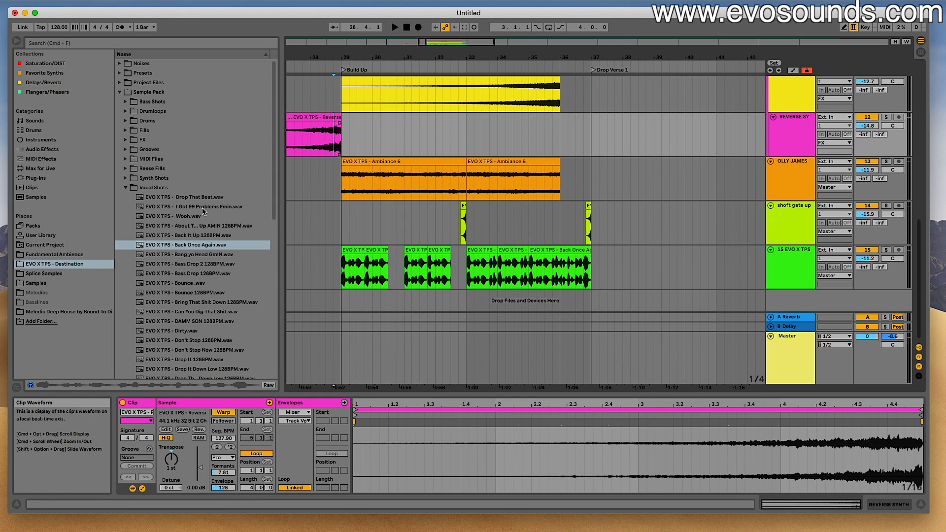
click(125, 189)
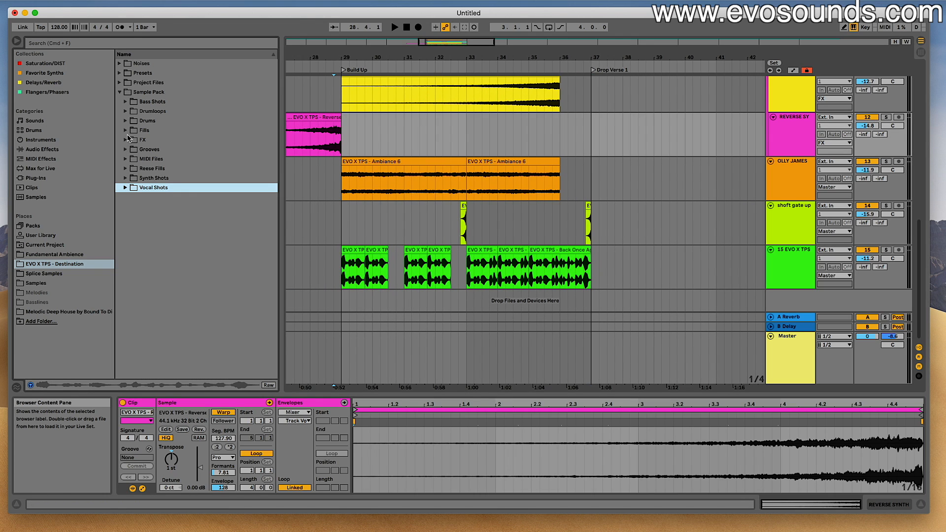
click(127, 139)
click(125, 122)
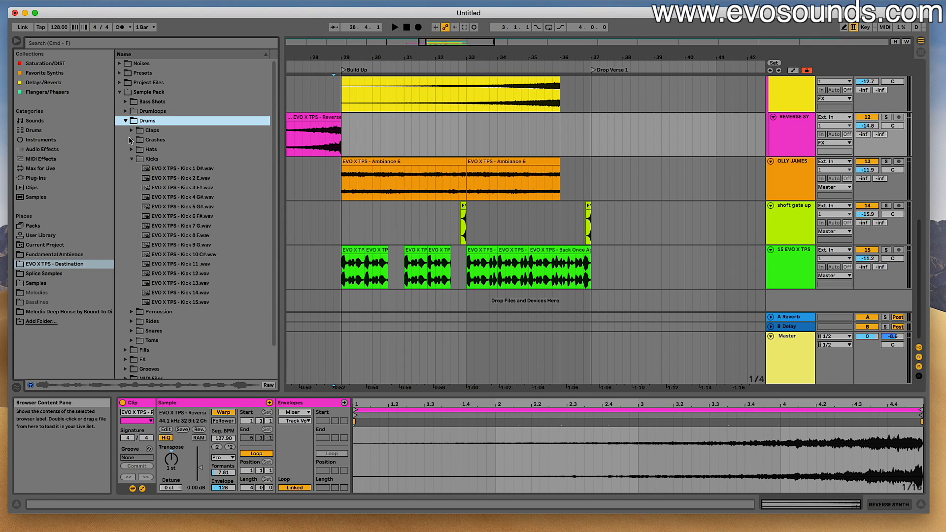
click(132, 140)
click(145, 150)
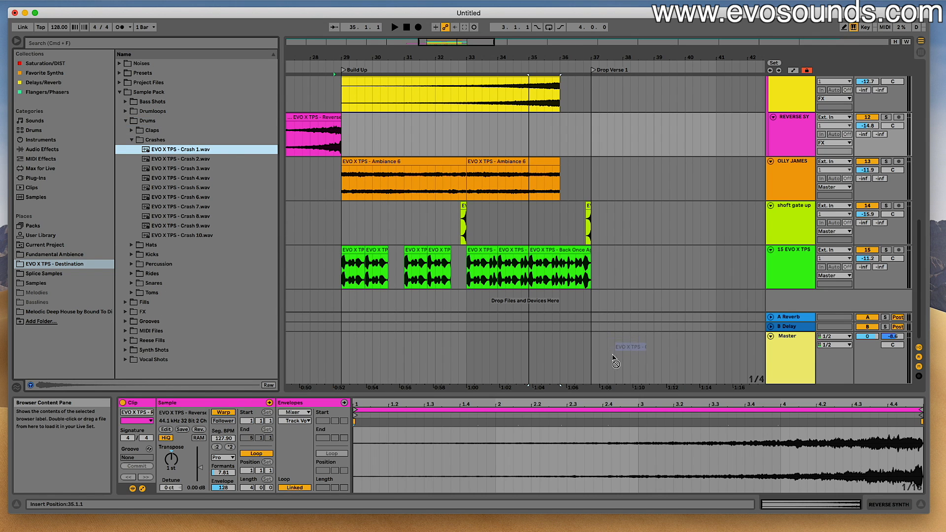
drag(568, 309, 567, 310)
- Play the crash in context and lower its track volume to -12.2 dB
key(space)
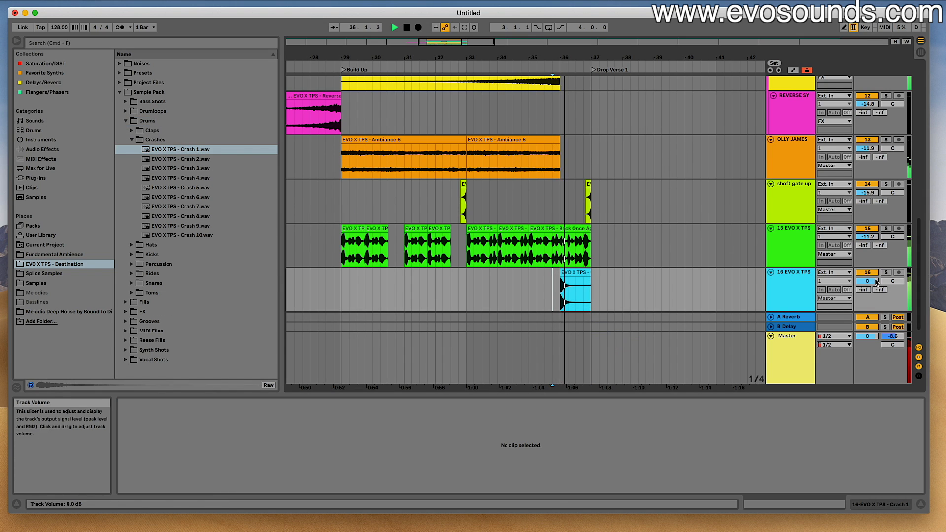
key(space)
key(space)
drag(867, 280, 867, 295)
key(space)
- Place Short Drum Fill 8 on a new track at 36.1.1 and set that track's volume to -10.2 dB
click(125, 120)
click(125, 130)
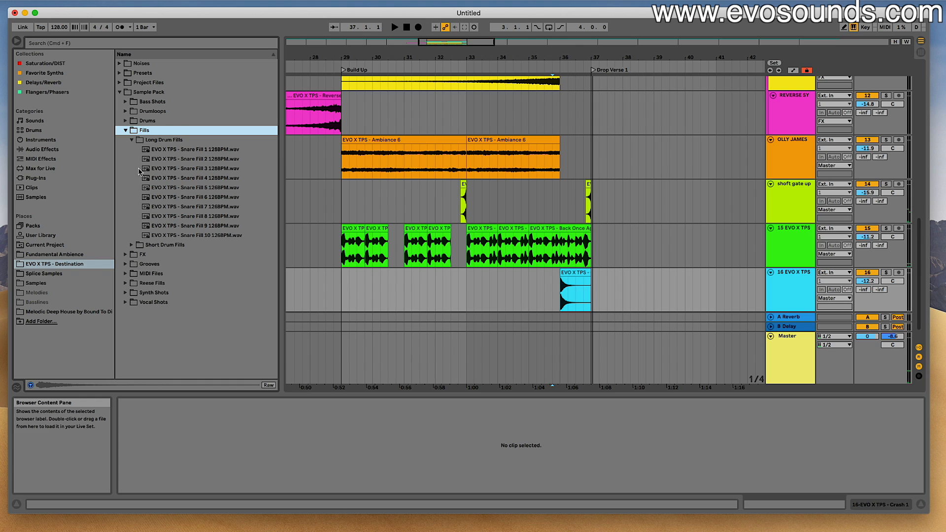
click(132, 244)
click(170, 225)
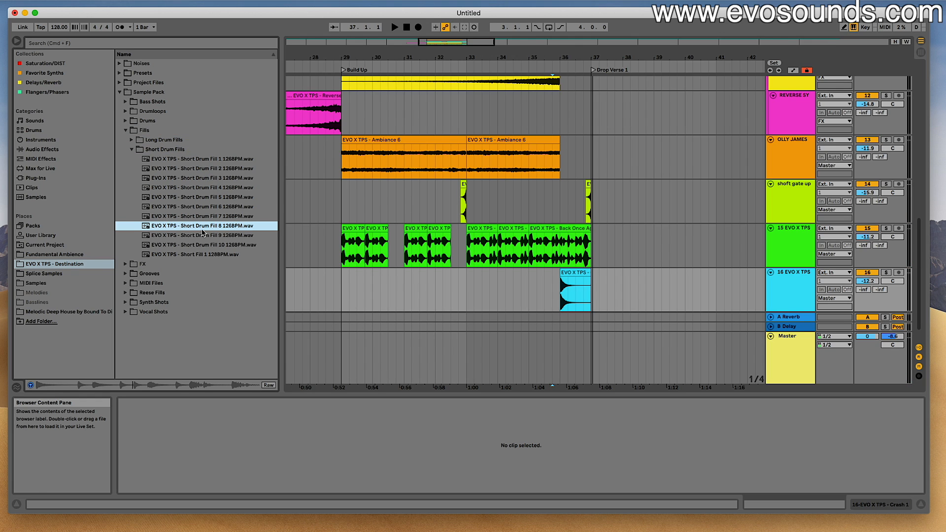
drag(209, 228, 560, 312)
click(547, 281)
key(space)
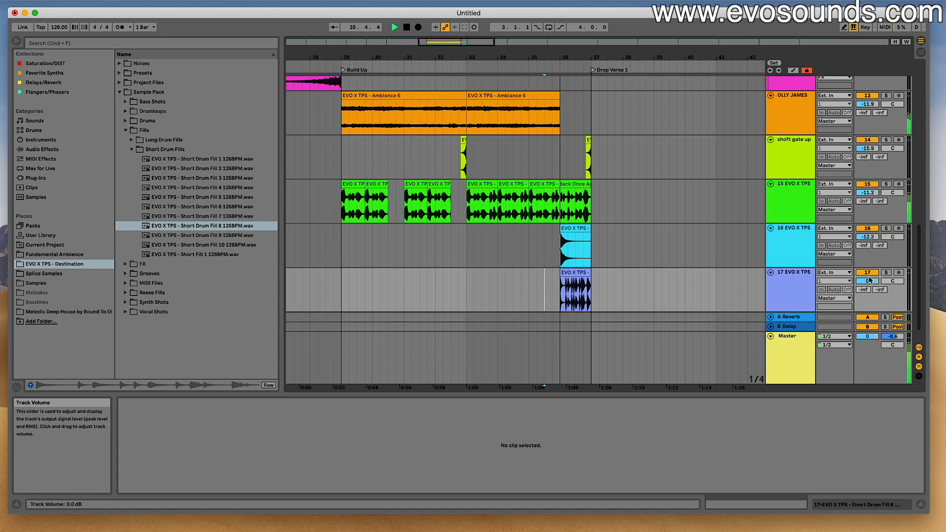
drag(867, 281, 867, 282)
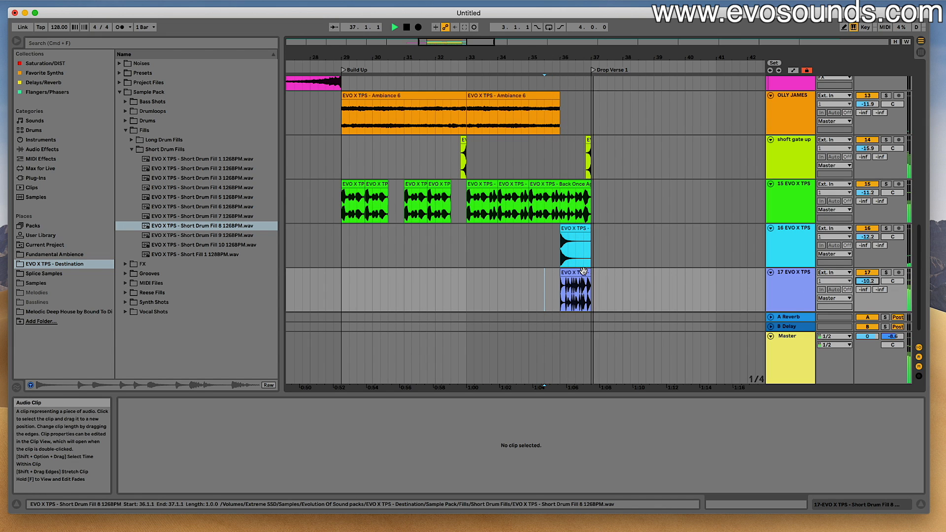
- Audition Short Drum Fills 9 and 10, replace the fill at 36.1.1 with Fill 10, and lower its track to -14.2 dB
click(201, 236)
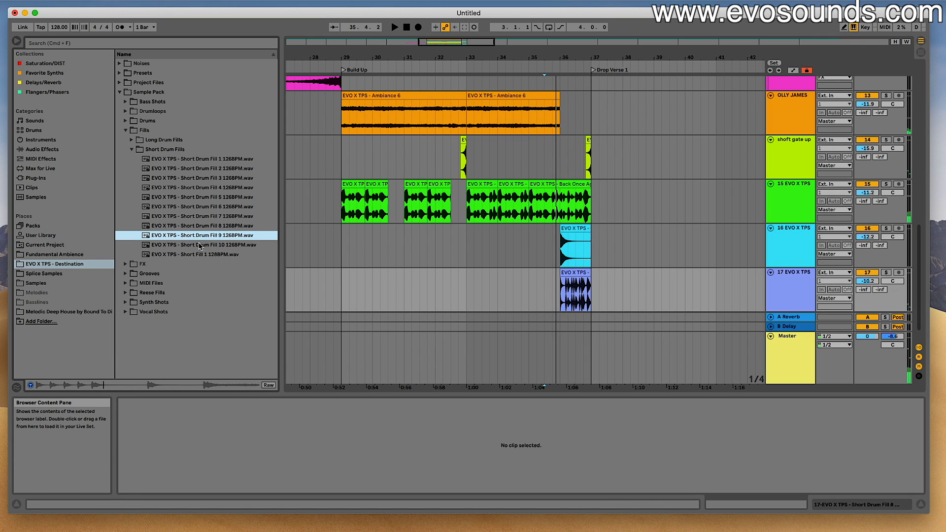
click(200, 246)
drag(200, 246, 563, 280)
click(555, 262)
key(space)
click(573, 290)
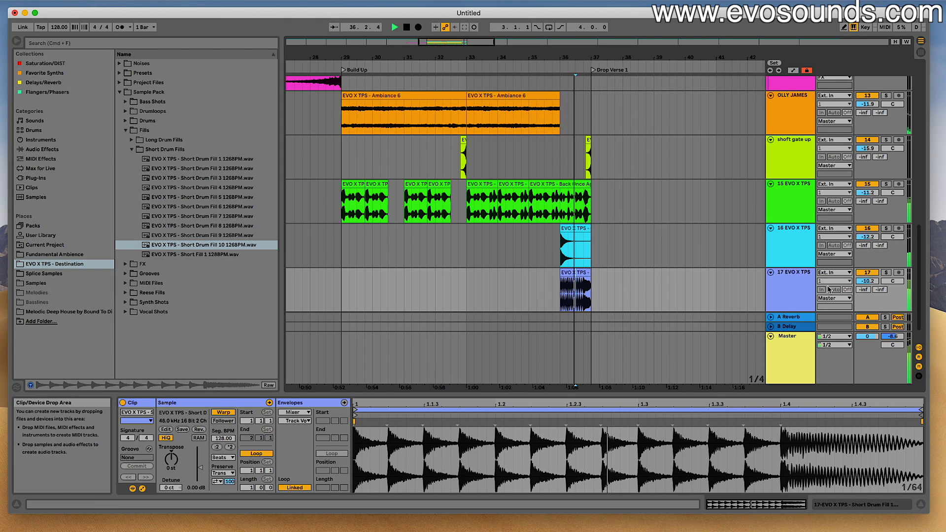
drag(866, 281, 867, 295)
key(space)
- Trim the start of the Short Drum Fill 10 clip to 36.3.1 and set its track volume to -13.0 dB
drag(561, 272, 575, 272)
click(554, 265)
key(space)
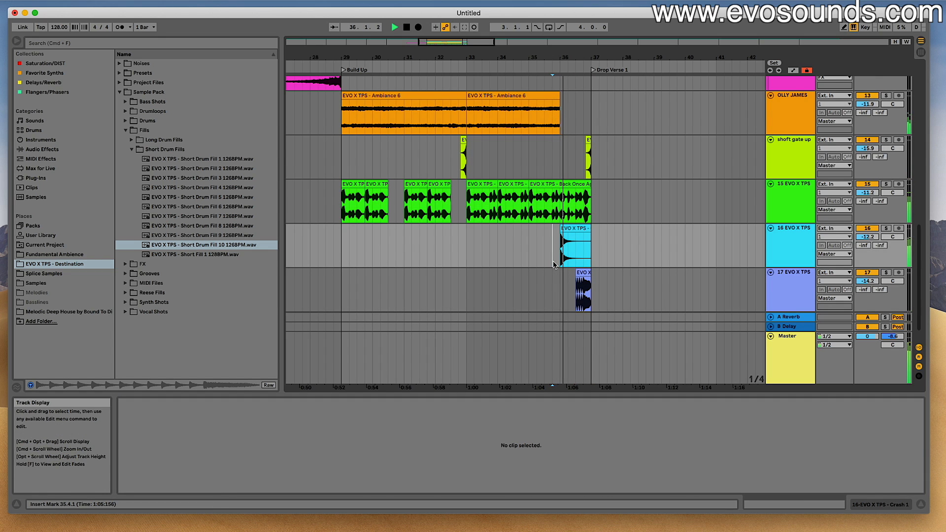
key(space)
drag(867, 280, 867, 276)
key(space)
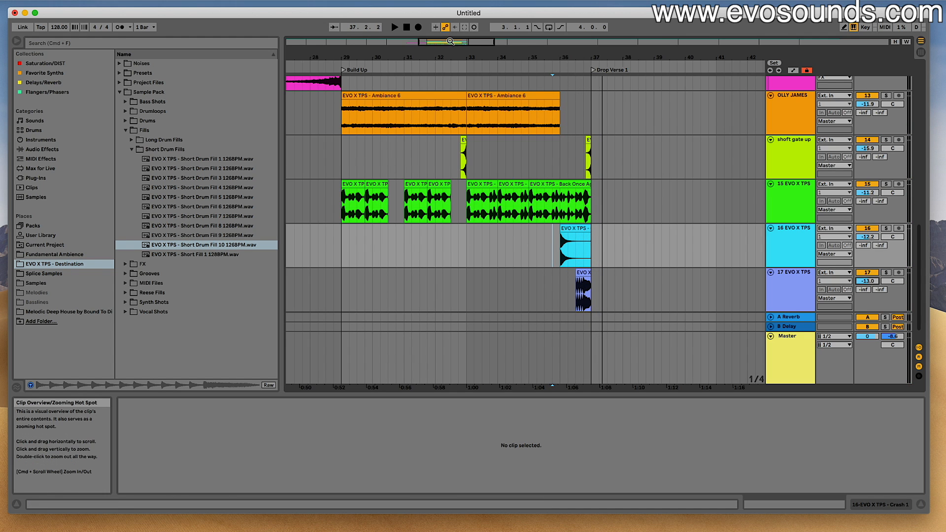
- Reverse the Crash 1 clip, move it half a bar earlier to end at 36.3.1, and play it
drag(593, 58, 530, 99)
scroll(520, 181, up, 3)
scroll(520, 181, down, 4)
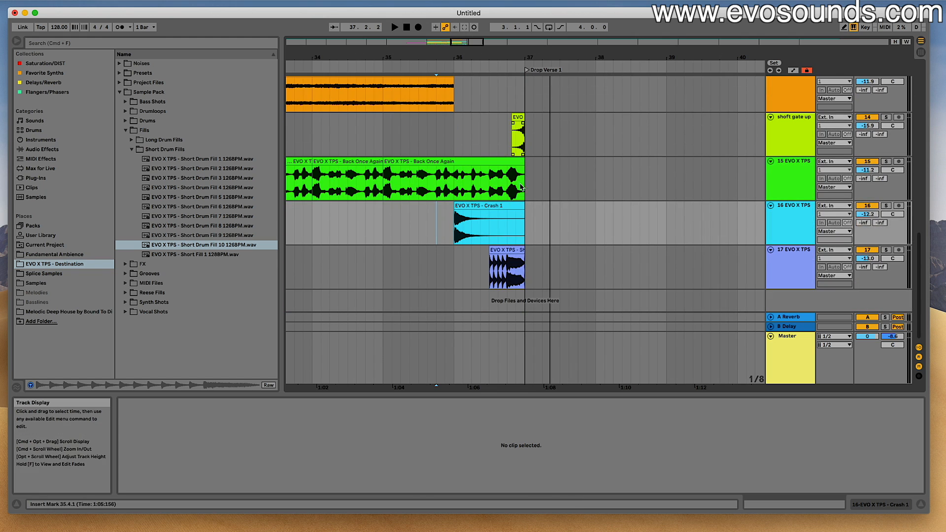
click(491, 204)
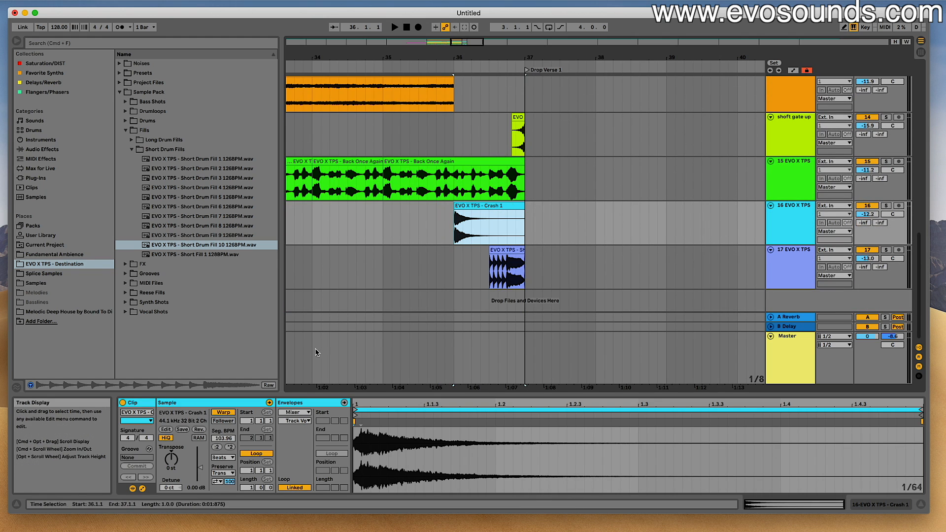
key(r)
drag(501, 206, 465, 212)
click(426, 227)
key(space)
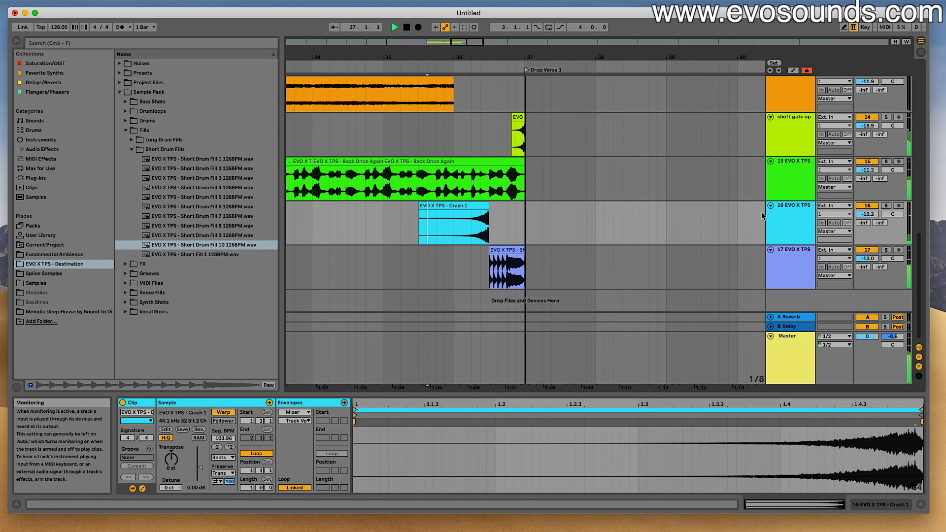
- Move the reversed crash back to 36.1.1 and play it repeatedly against the drum fill
drag(460, 203, 495, 212)
click(456, 220)
key(space)
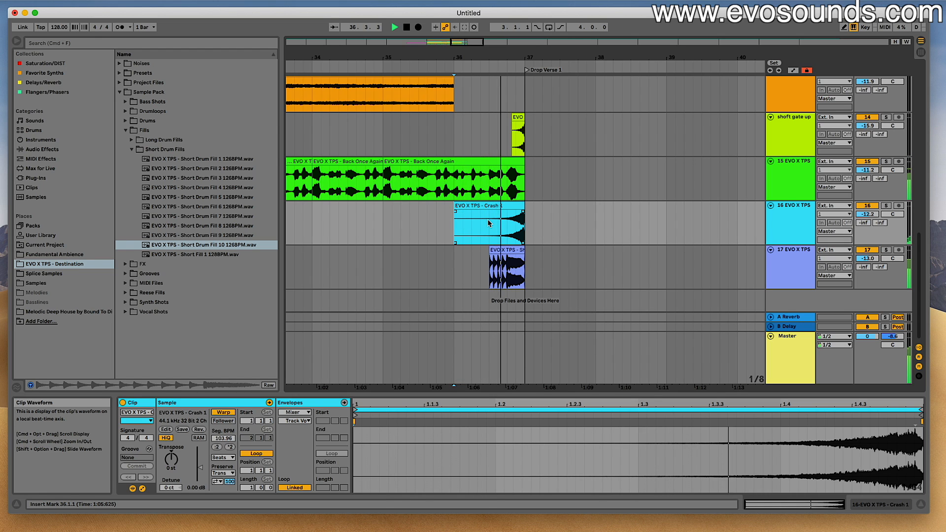
key(space)
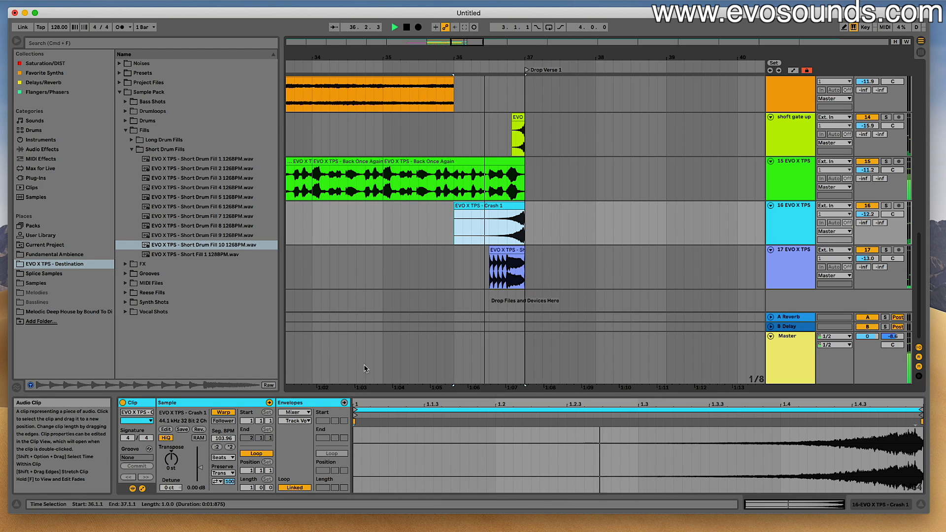
key(space)
key(space)
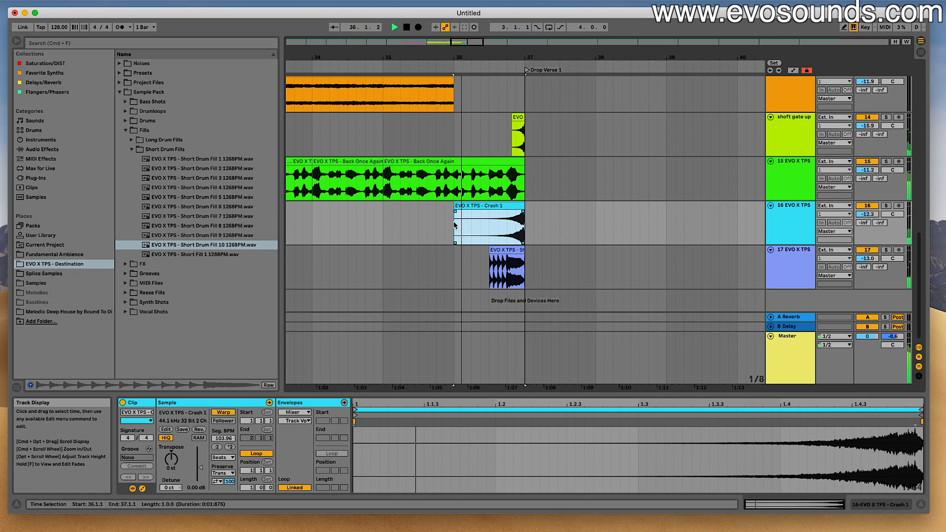
key(space)
- Extend the drum fill's start back to 36.1.1 with a fade-in and lower its track volume to -14.9 dB
mouse_move(489, 251)
mouse_down()
mouse_move(454, 250)
mouse_move(522, 255)
mouse_up()
click(446, 250)
key(space)
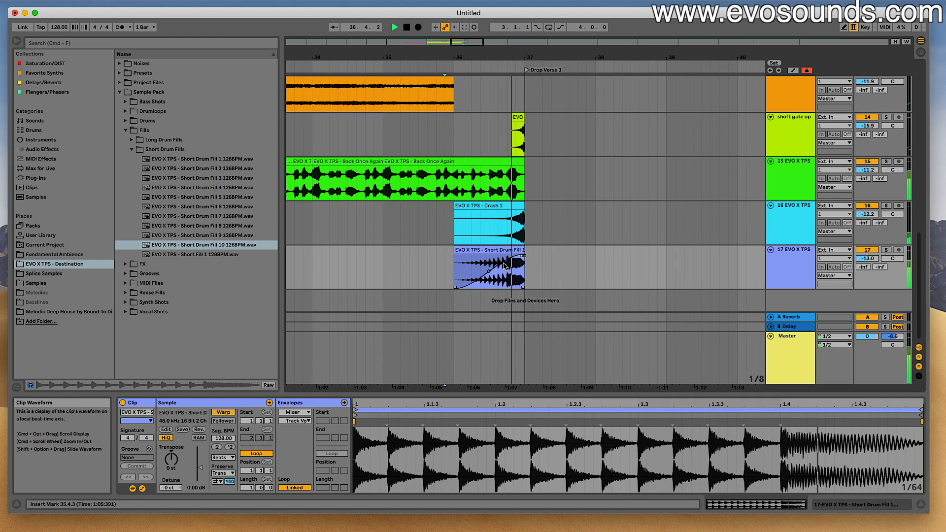
drag(522, 256, 507, 256)
key(space)
- Undo the crash reversal and replace the drum fill with Short Fill 1 at 36.3.1
key(space)
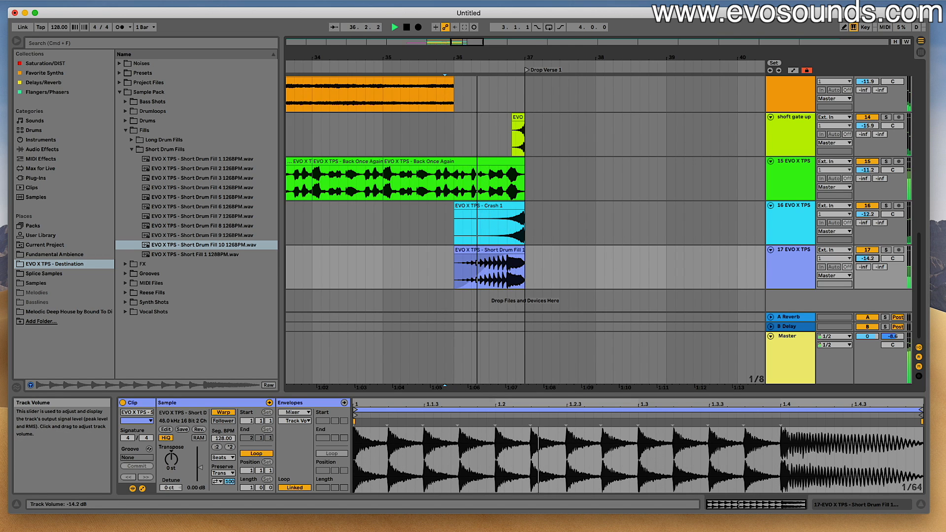
click(225, 197)
key(space)
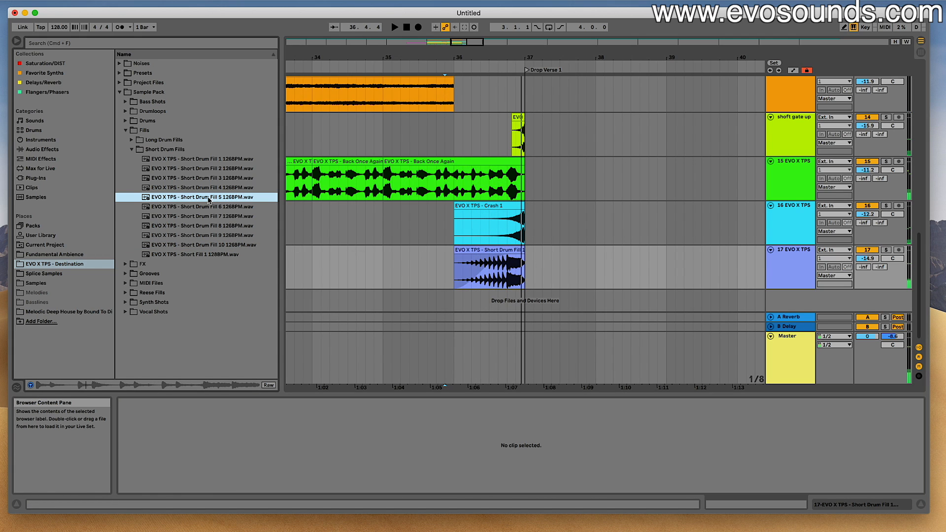
click(205, 187)
drag(223, 198, 490, 259)
key(space)
key(space)
key(super+z)
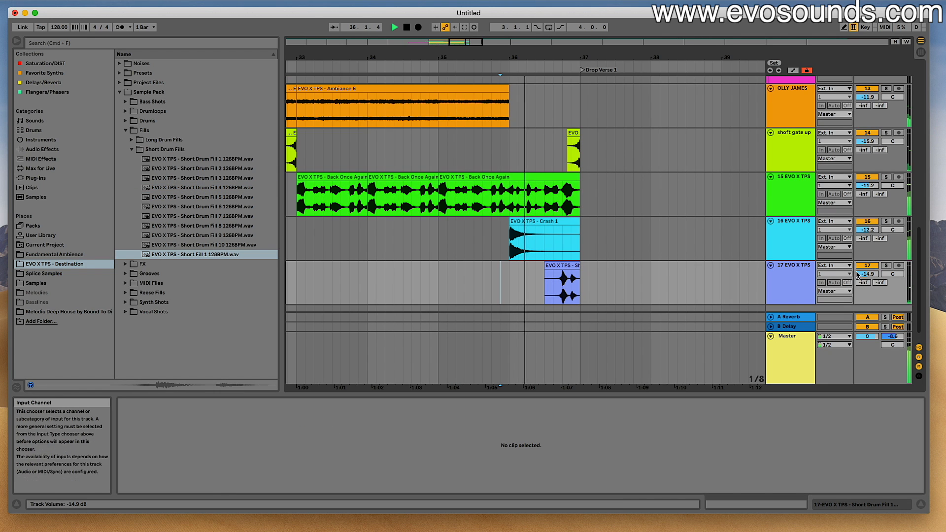
- Set the Short Fill 1 track's volume to -8.9 dB and play the end of the Build Up with the crash
drag(857, 274, 857, 261)
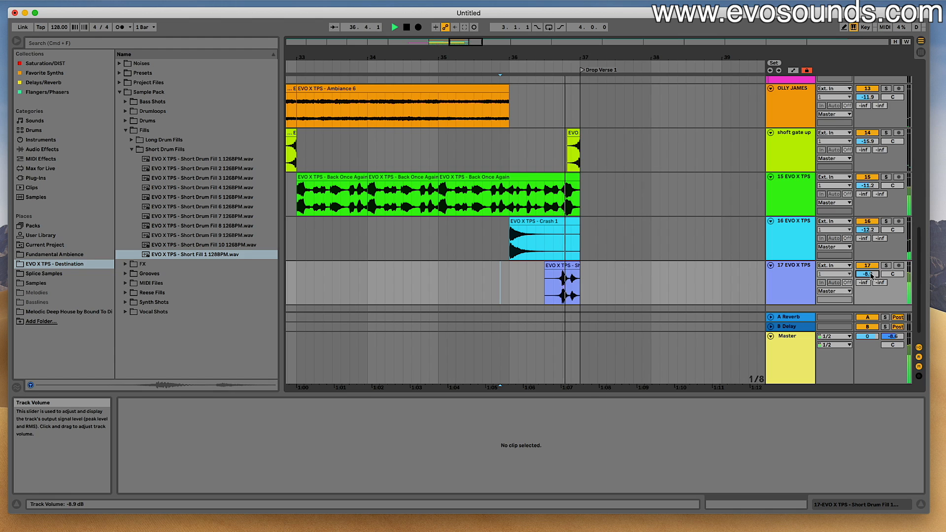
key(space)
key(space)
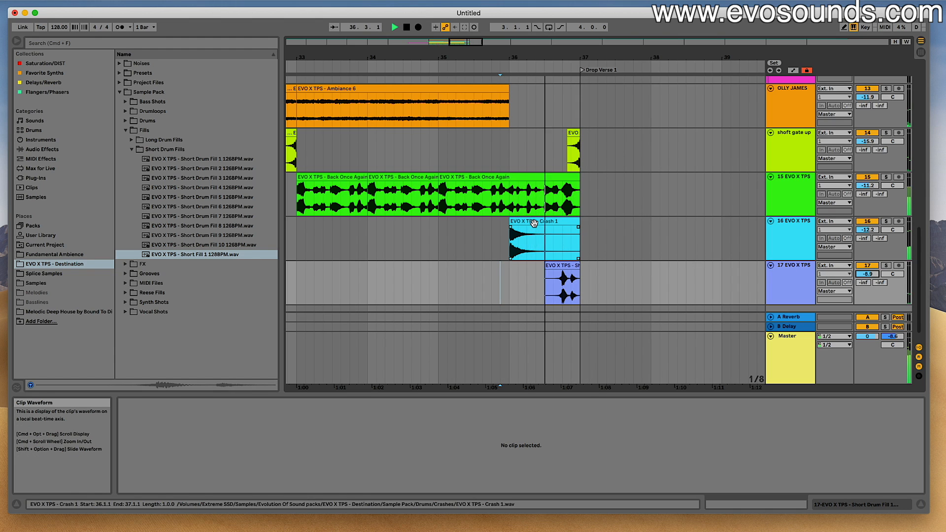
click(534, 221)
key(space)
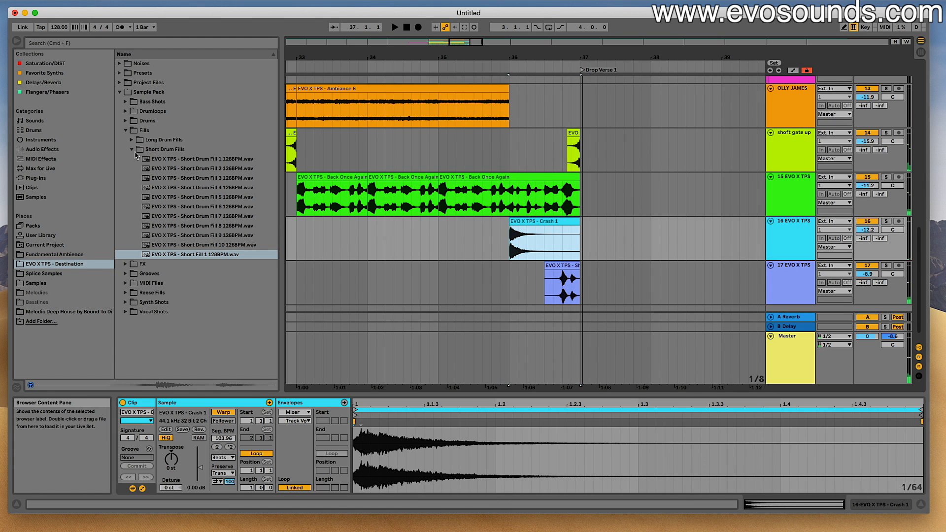
- Repeat a short slice of Short Drum Fill 3 on a new track from 36.1.1 to 36.3.1, with its volume at -15.1 dB
click(188, 179)
drag(202, 182, 516, 274)
key(super+d)
click(495, 276)
key(space)
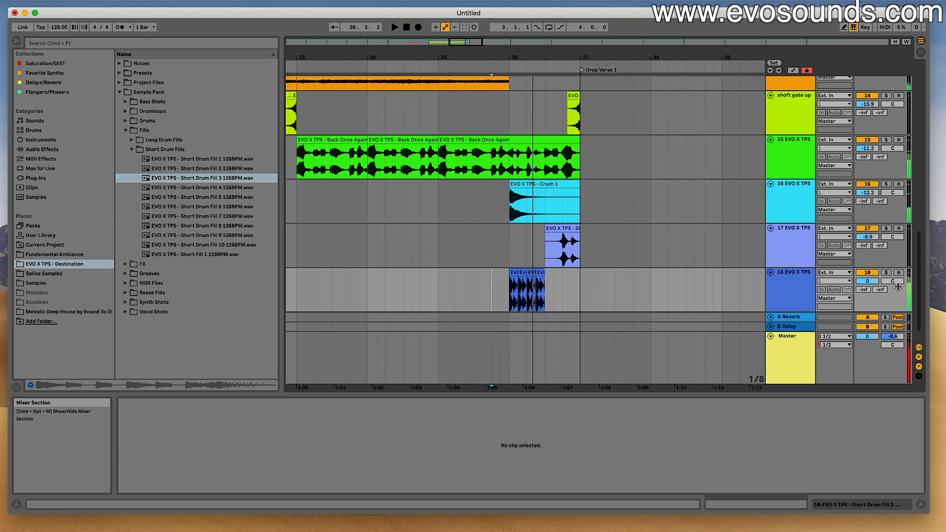
drag(867, 281, 867, 290)
- Delete all the Short Drum Fill 3 slices between 36.1.1 and 36.3.1
click(540, 276)
key(space)
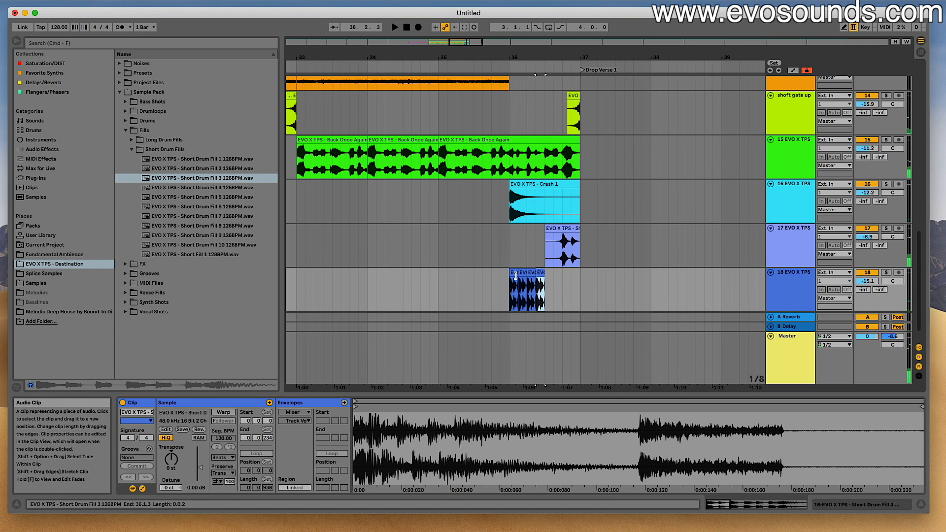
key(Delete)
drag(513, 281, 551, 282)
key(Delete)
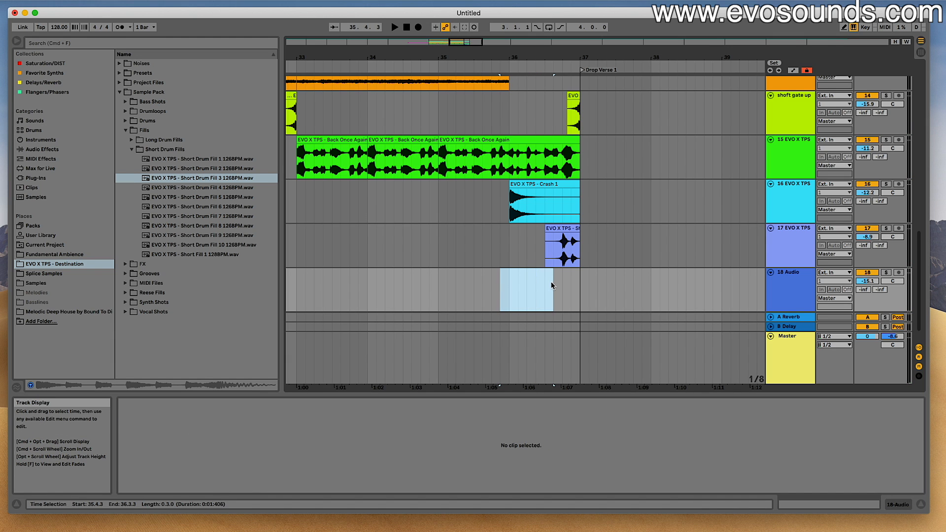
scroll(556, 283, up, 5)
scroll(559, 286, up, 3)
scroll(559, 285, down, 8)
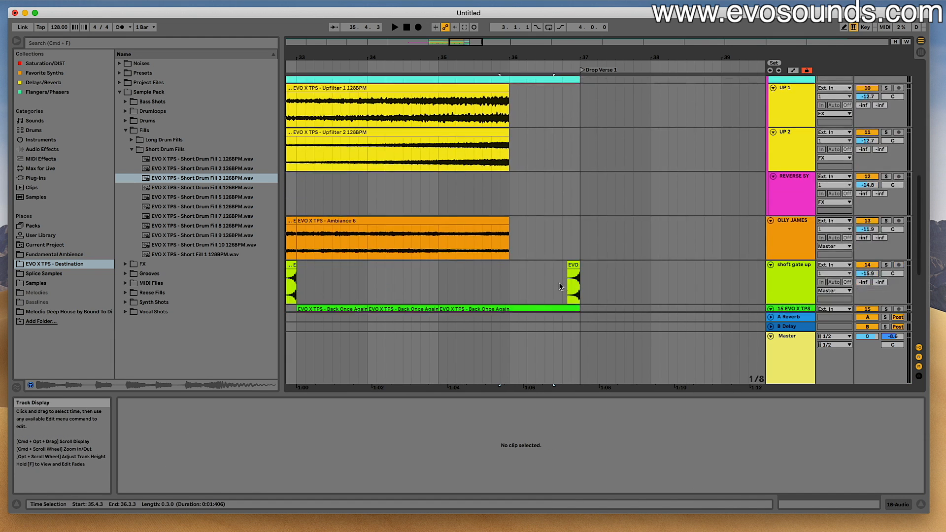
scroll(510, 203, left, 10)
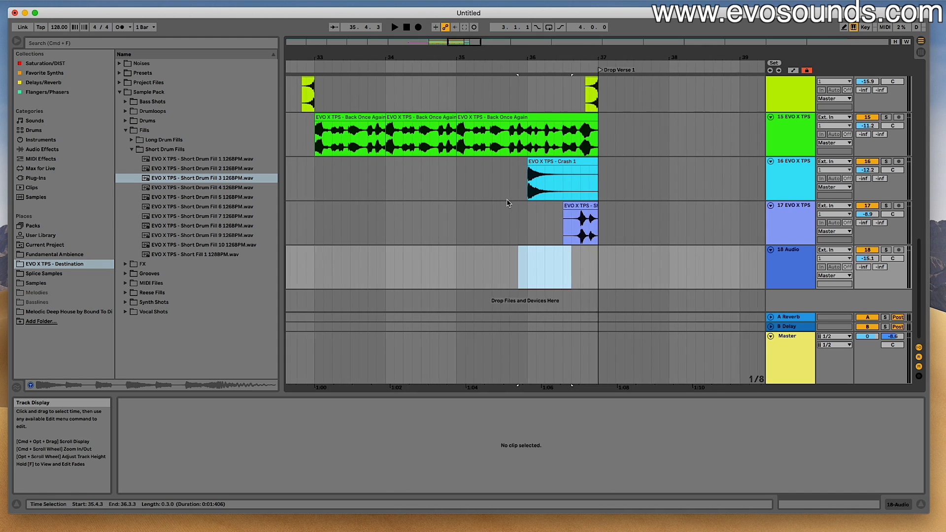
scroll(510, 203, left, 5)
scroll(510, 203, up, 10)
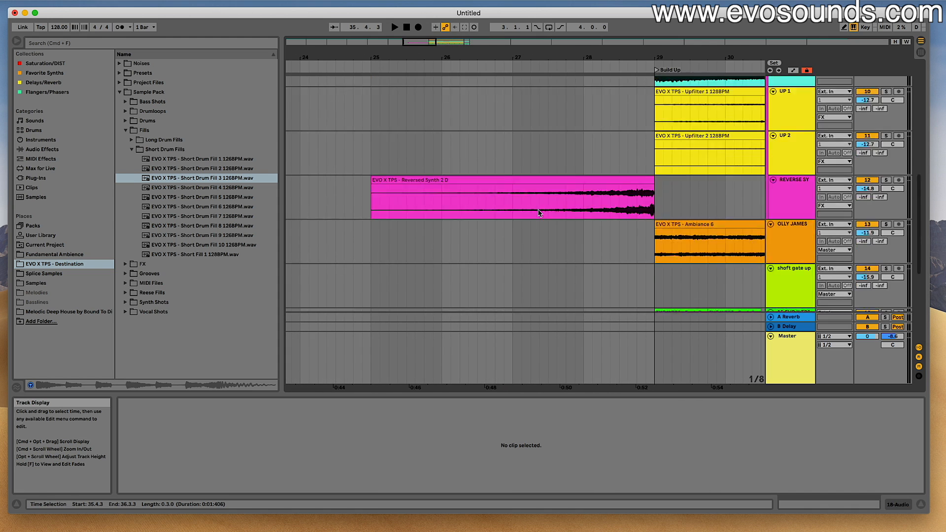
scroll(576, 205, down, 10)
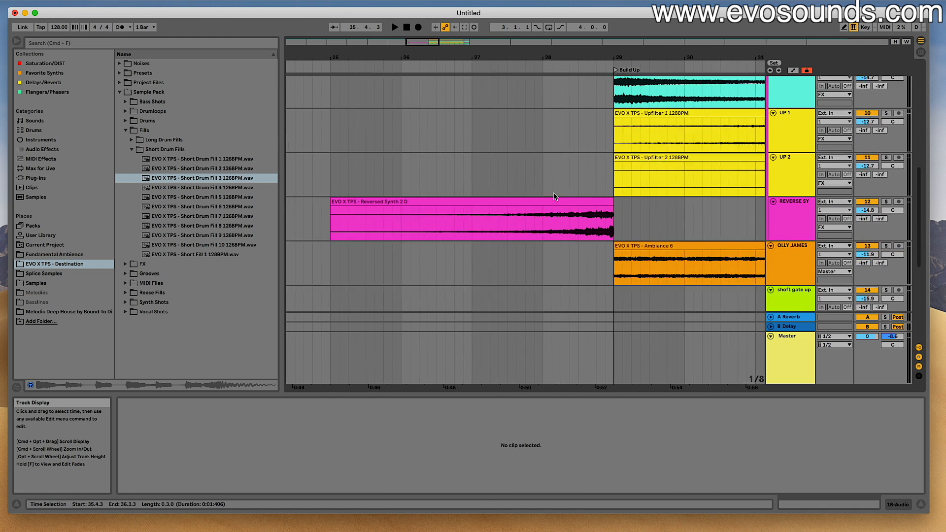
- Copy the Reversed Synth 2 D clip to the end of the Build Up on its track and trim it to 36.1.1–37.1.1
click(534, 193)
drag(431, 41, 457, 18)
click(425, 206)
key(super+v)
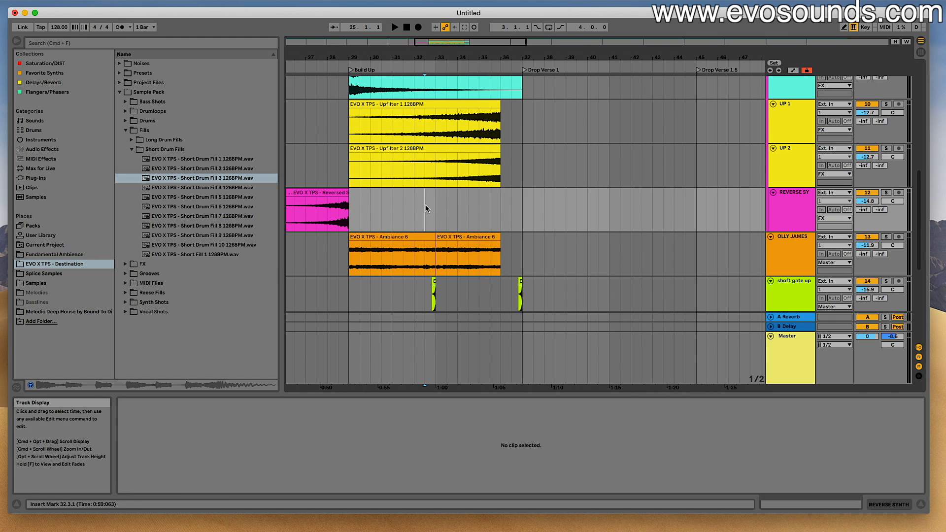
drag(466, 194, 501, 207)
mouse_move(486, 47)
mouse_down()
mouse_move(485, 67)
mouse_move(484, 58)
mouse_up()
drag(483, 50, 466, 92)
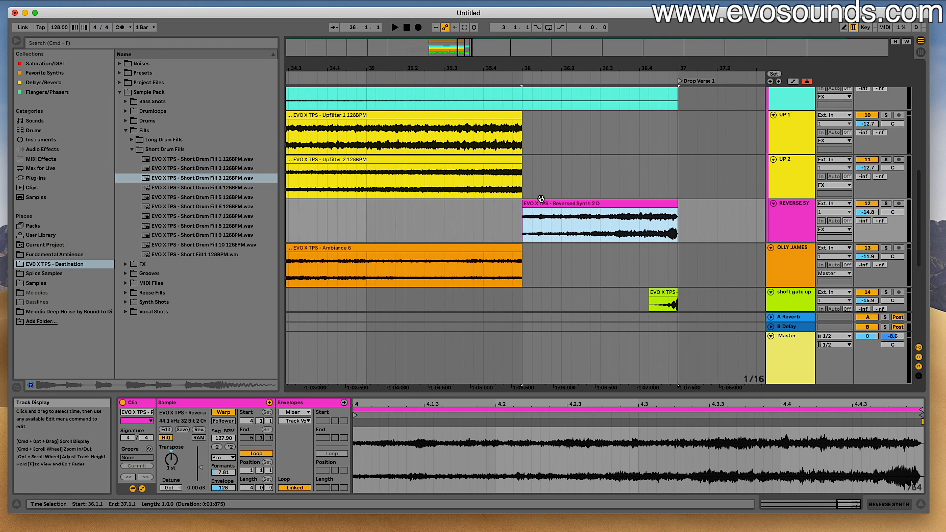
- Shorten the copied reversed synth clip to start at 36.3.1, give it a curved fade-in, and play it into the drop
drag(524, 207, 651, 231)
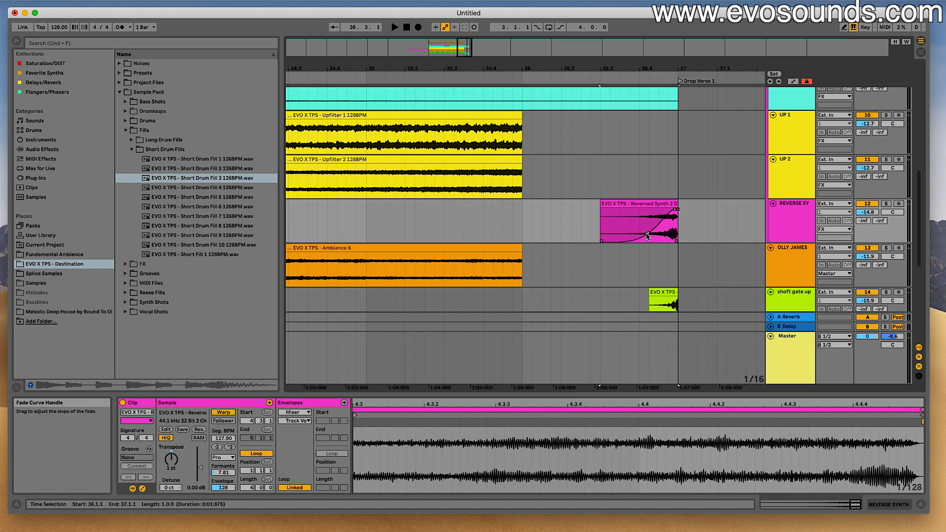
click(515, 216)
key(space)
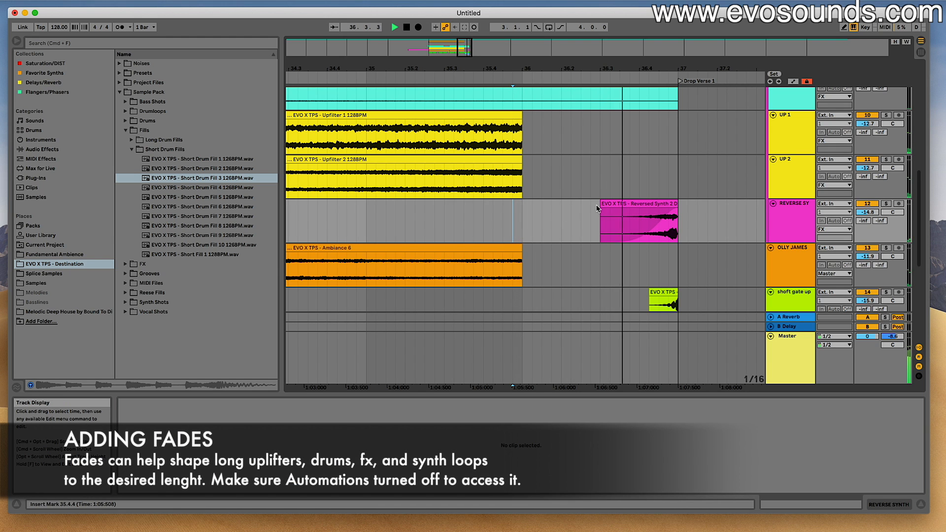
key(space)
- Play the Build Up from 28.3.1 and set the Back Once Again vocal track's volume to -11.8 dB
mouse_move(467, 48)
mouse_down()
mouse_move(477, 34)
mouse_move(458, 49)
mouse_move(456, 34)
mouse_up()
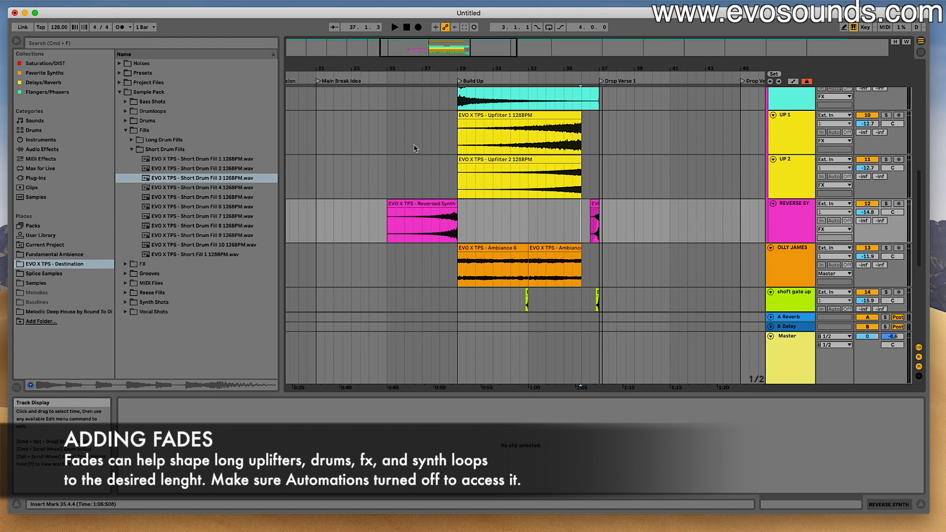
click(450, 146)
key(space)
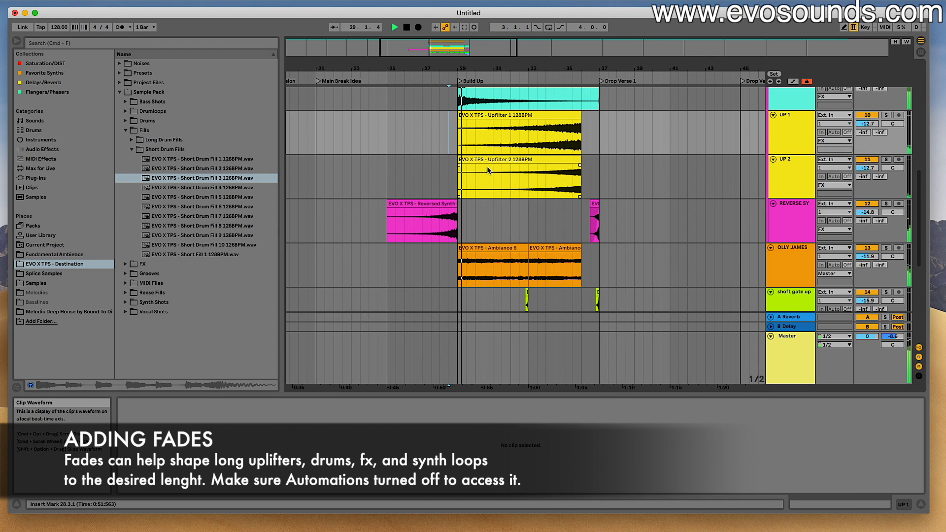
click(452, 204)
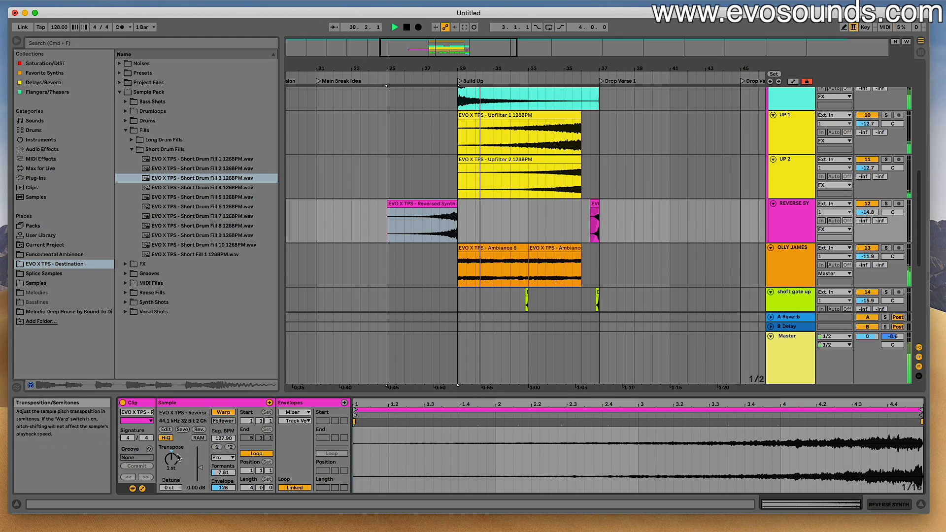
scroll(502, 272, down, 5)
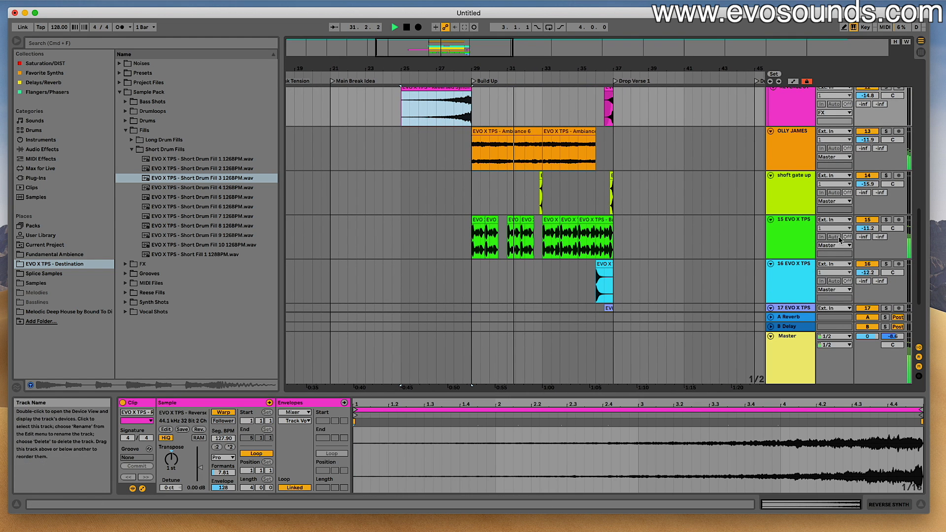
drag(862, 229, 863, 237)
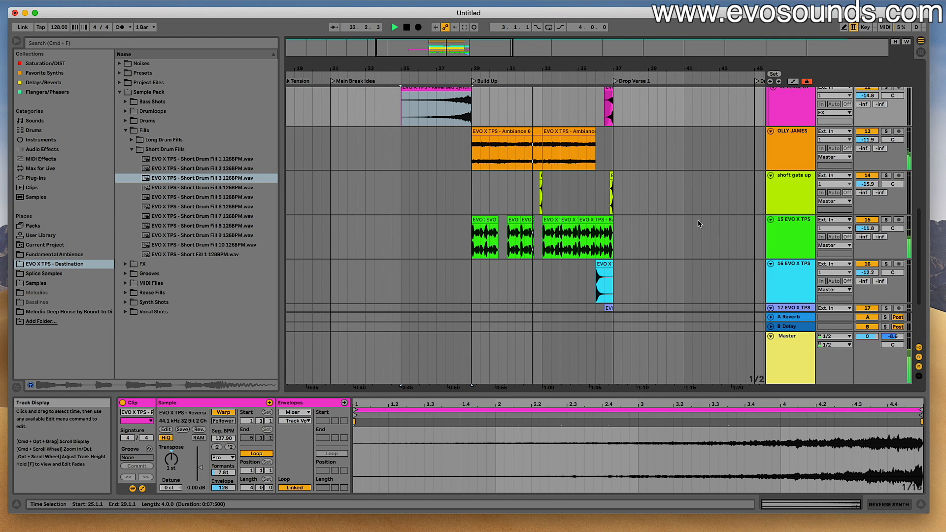
scroll(620, 213, up, 10)
scroll(621, 213, up, 8)
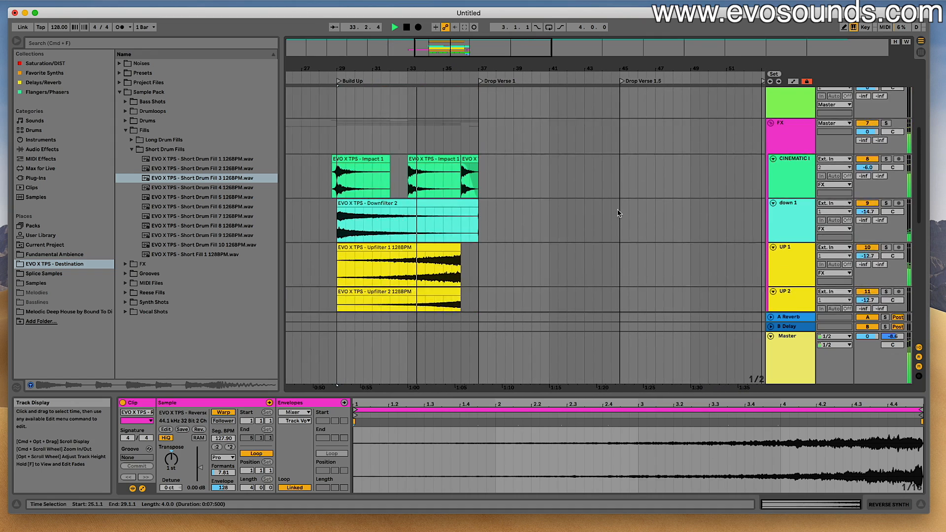
scroll(451, 168, down, 10)
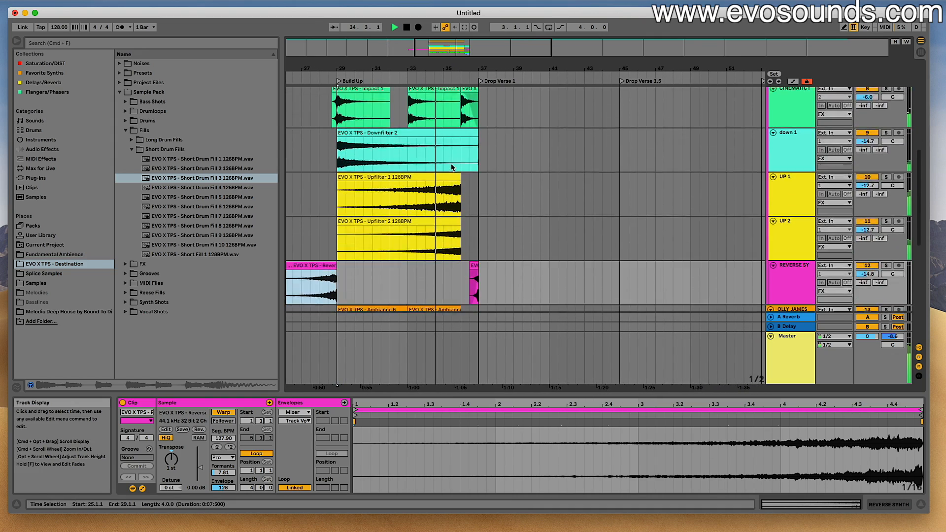
scroll(492, 190, up, 3)
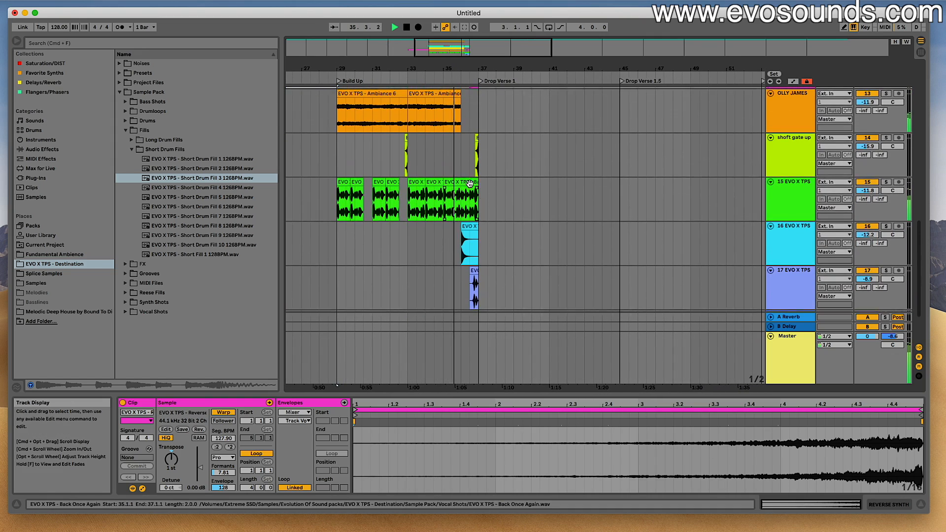
click(472, 184)
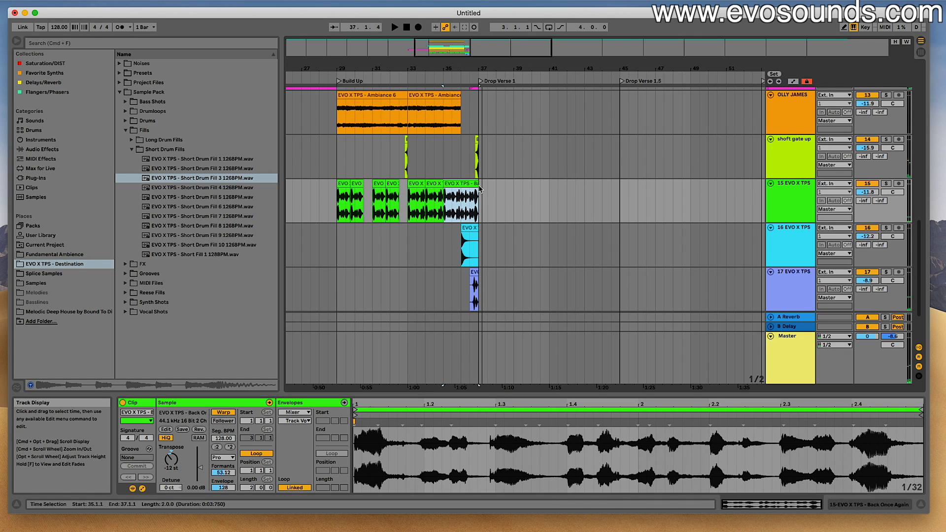
- Fold the FX and BUILD UP groups and delete the empty tracks 5 Audio and 6 Audio
scroll(476, 222, up, 5)
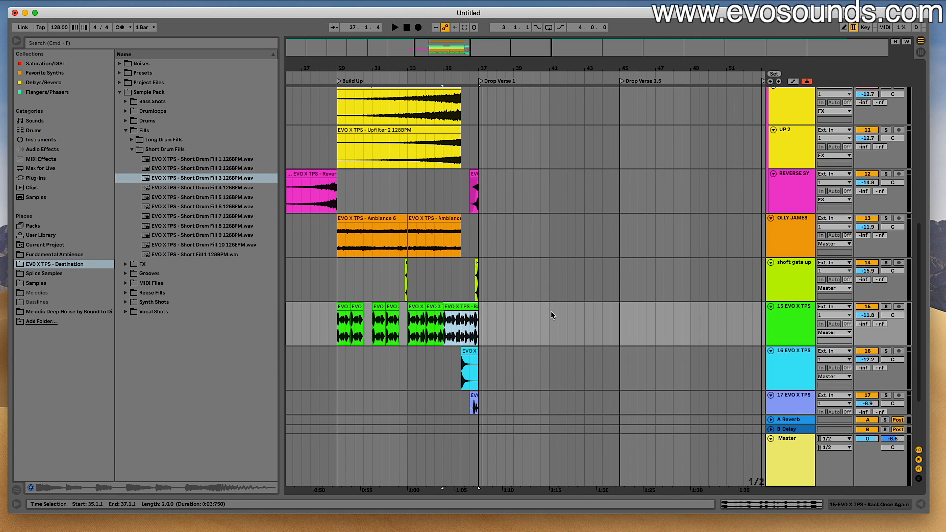
scroll(550, 311, up, 10)
click(771, 312)
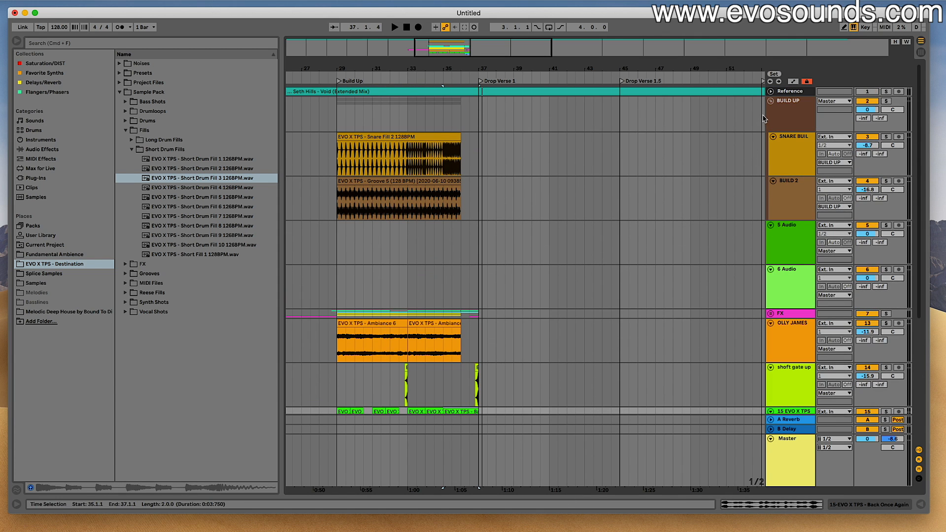
click(770, 101)
click(806, 127)
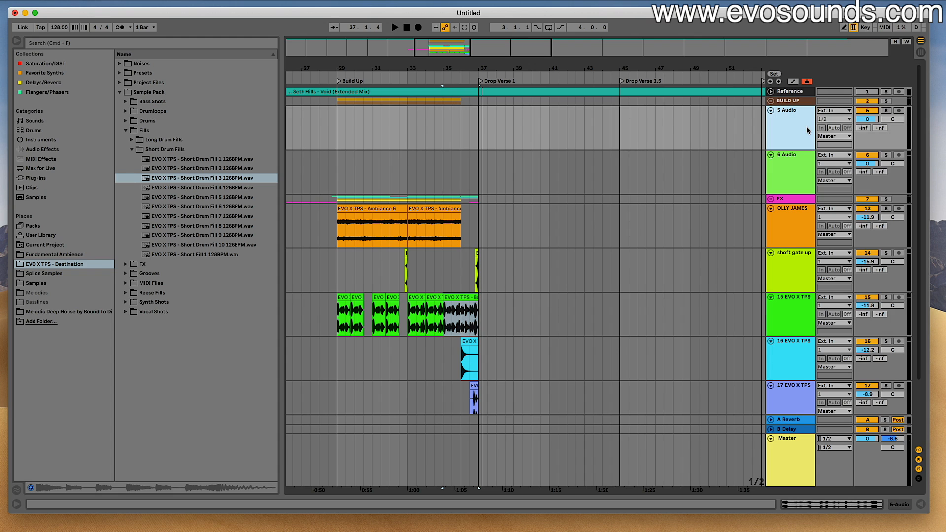
key(Delete)
key(Delete)
- Fold the OLLY JAMES and shoft gate up tracks, leaving the Back Once Again track unfolded
click(806, 129)
key(Down)
key(Down)
key(Down)
key(Up)
key(Up)
key(Up)
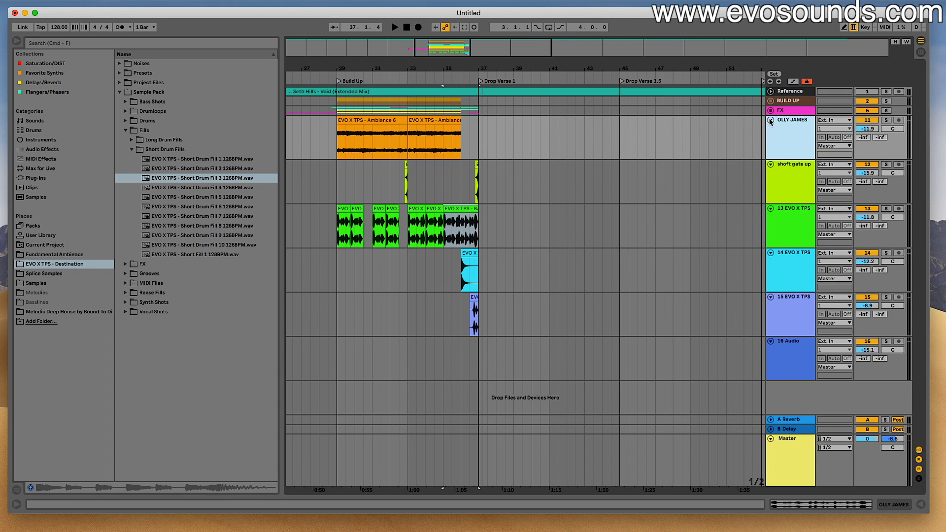
click(771, 121)
click(771, 129)
click(771, 139)
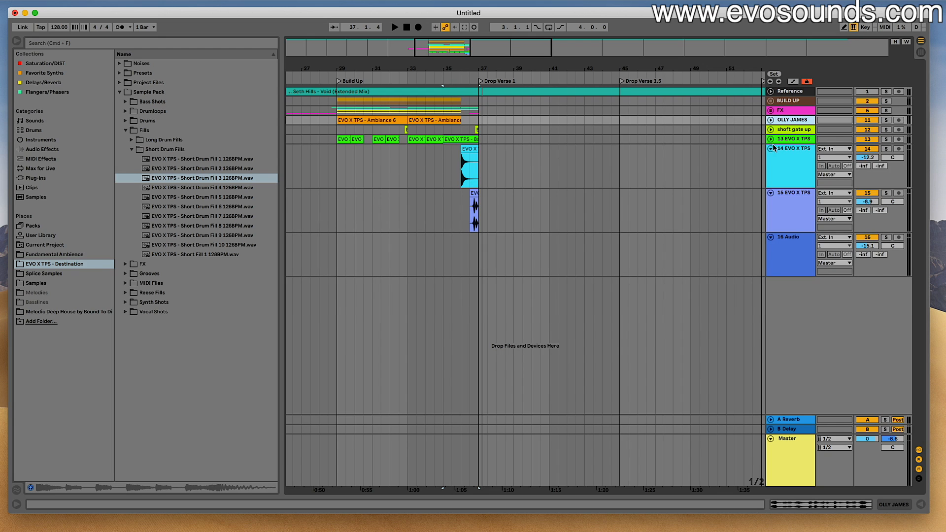
click(771, 139)
- Rename the Back Once Again track "vocal", the crash sample's track "crash" and the short drum fill's track "fill little"
click(784, 142)
text(vocal)
key(Return)
click(794, 211)
key(super+r)
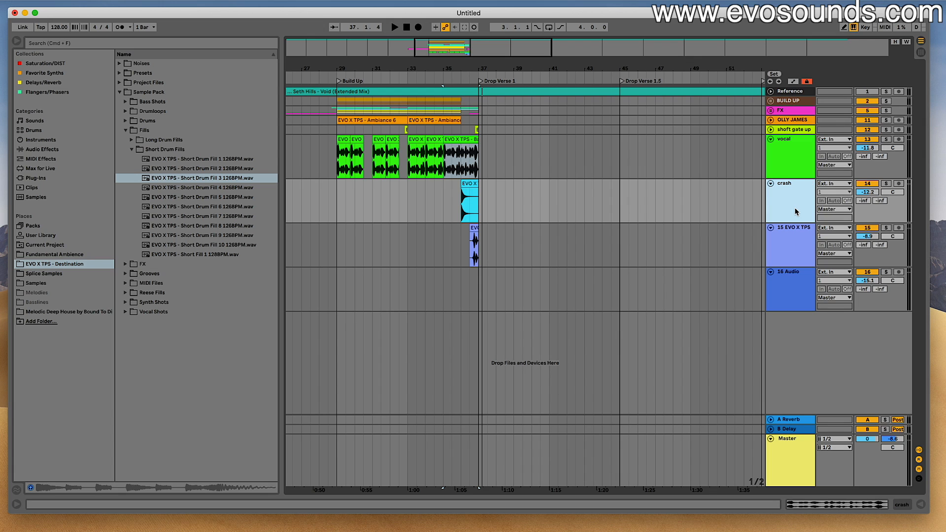
click(800, 236)
text(fill little)
key(Return)
- Move the fill little track into the BUILD UP group and the crash track into the FX group, and delete the empty 16 Audio track
drag(799, 237, 793, 112)
drag(794, 188, 798, 113)
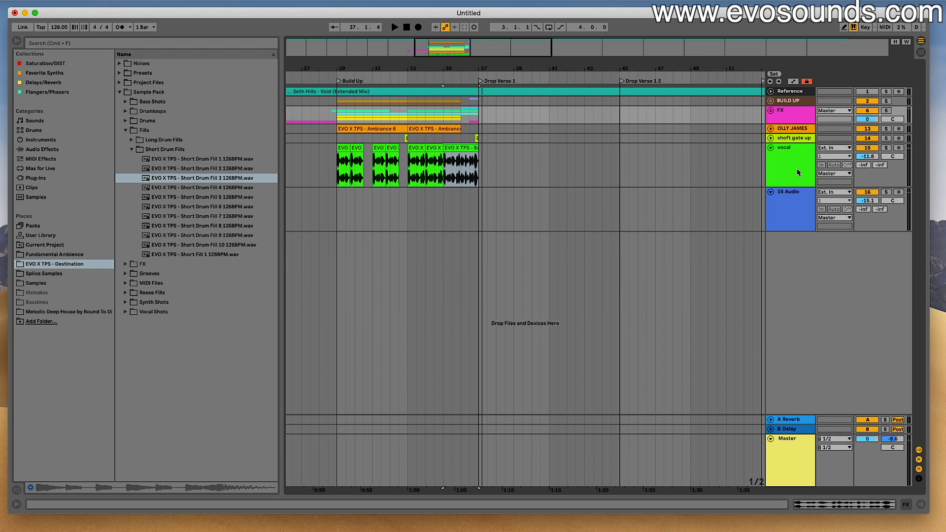
click(794, 206)
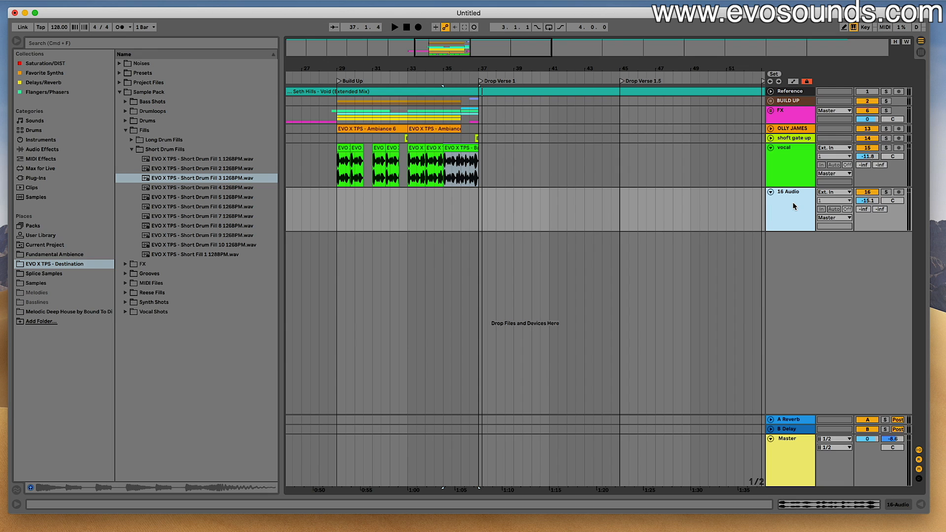
key(Delete)
- Move the OLLY JAMES track above the FX group and put the shoft gate up track inside the FX group
click(789, 130)
drag(784, 131, 784, 111)
click(787, 139)
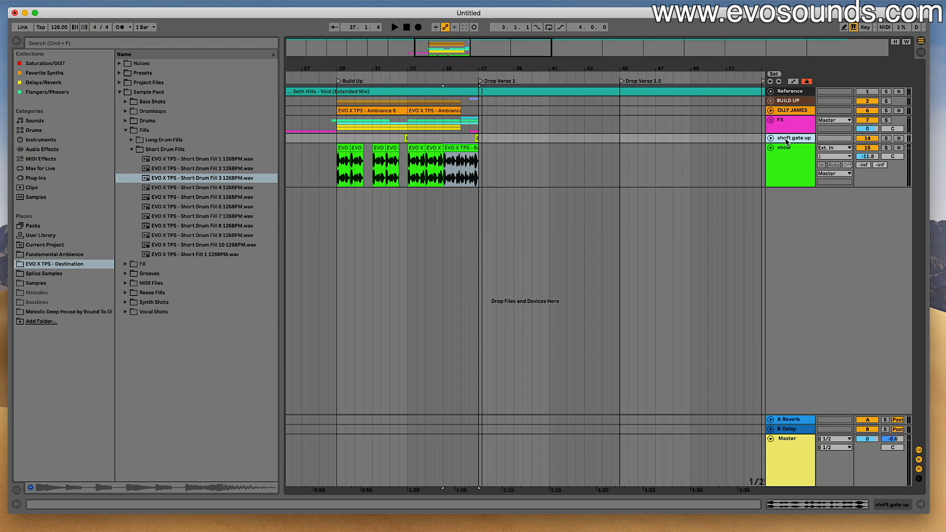
key(Delete)
drag(447, 48, 445, 48)
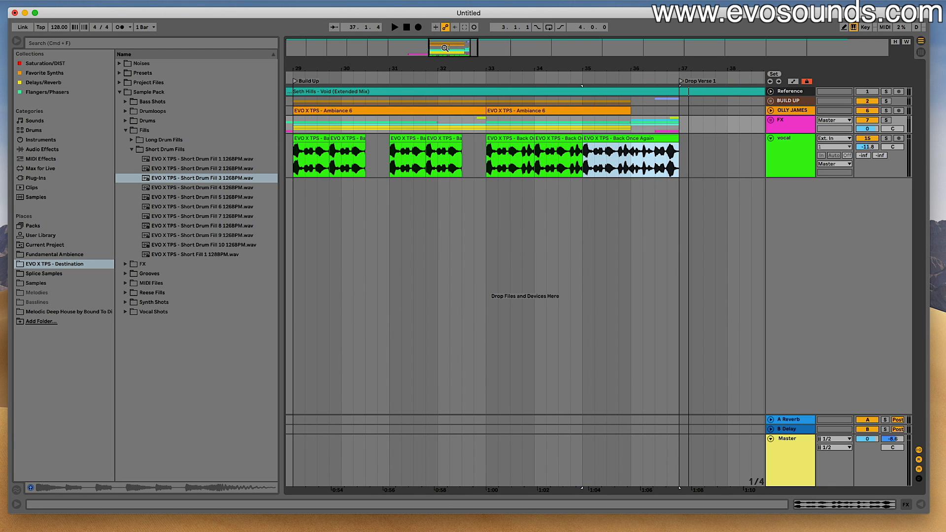
click(125, 131)
click(126, 140)
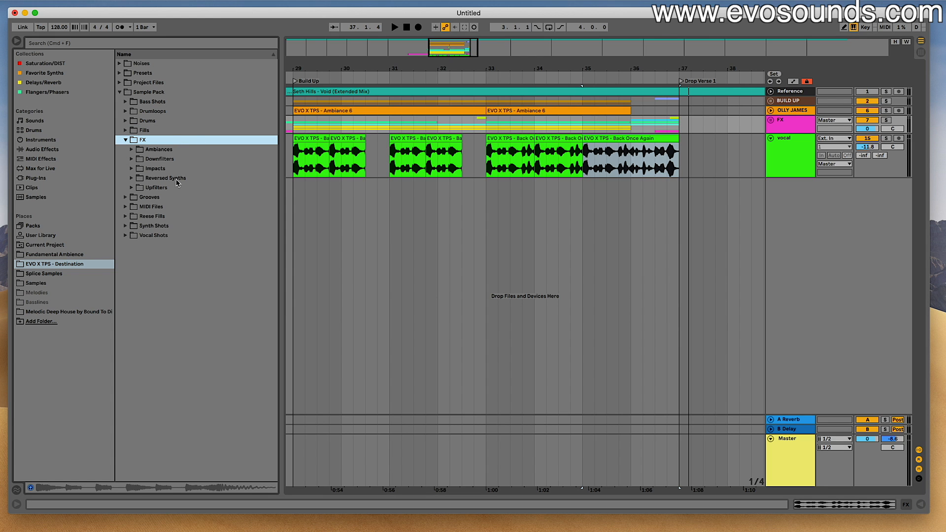
scroll(378, 209, right, 10)
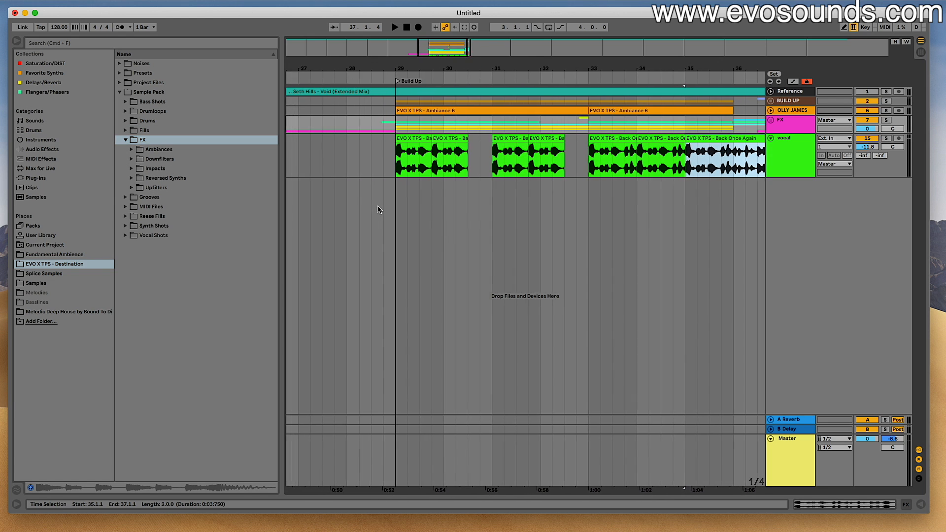
scroll(379, 209, left, 9)
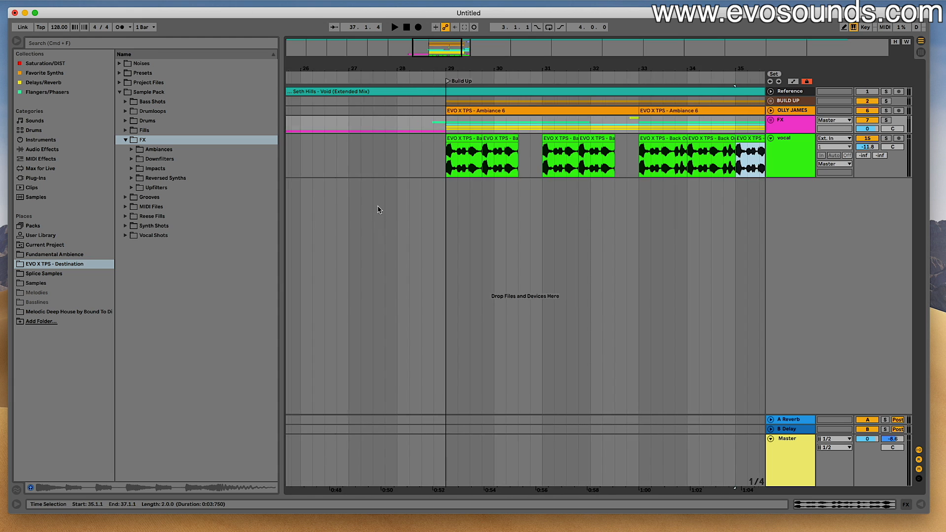
scroll(379, 209, right, 8)
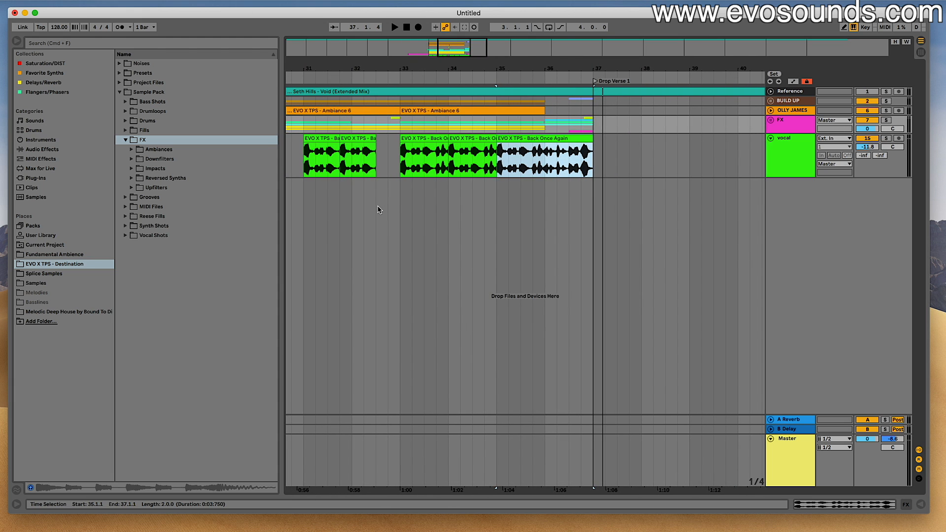
- Add an audio track named "kick" below the vocal track and open the sample pack's Kicks folder inside Drums
click(776, 161)
scroll(752, 155, right, 5)
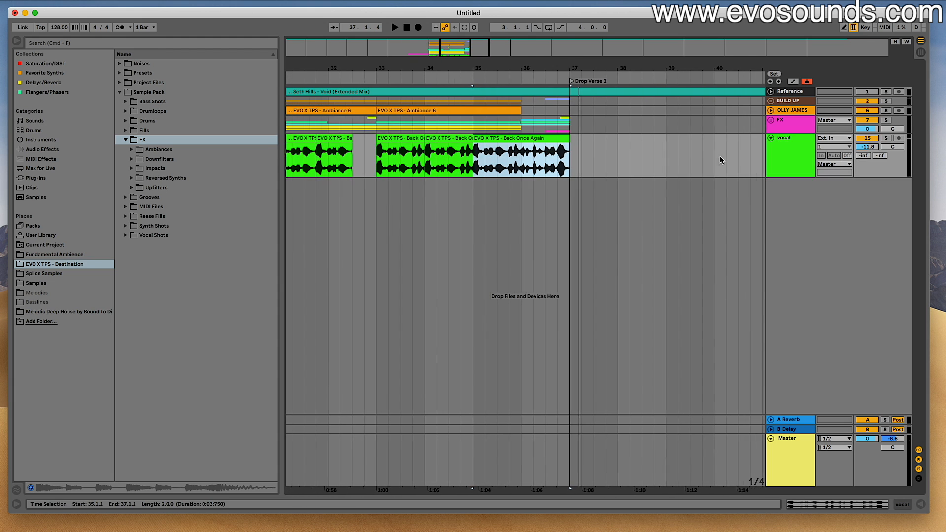
click(778, 154)
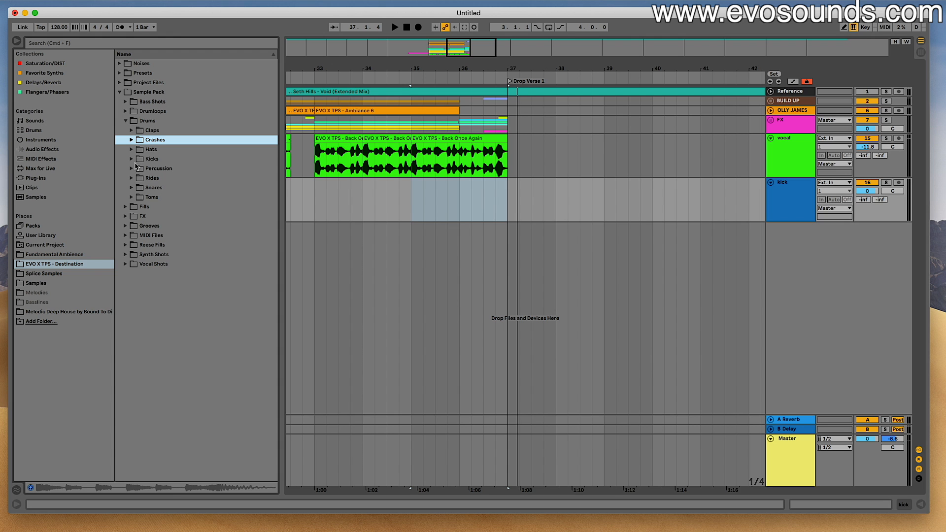
click(132, 158)
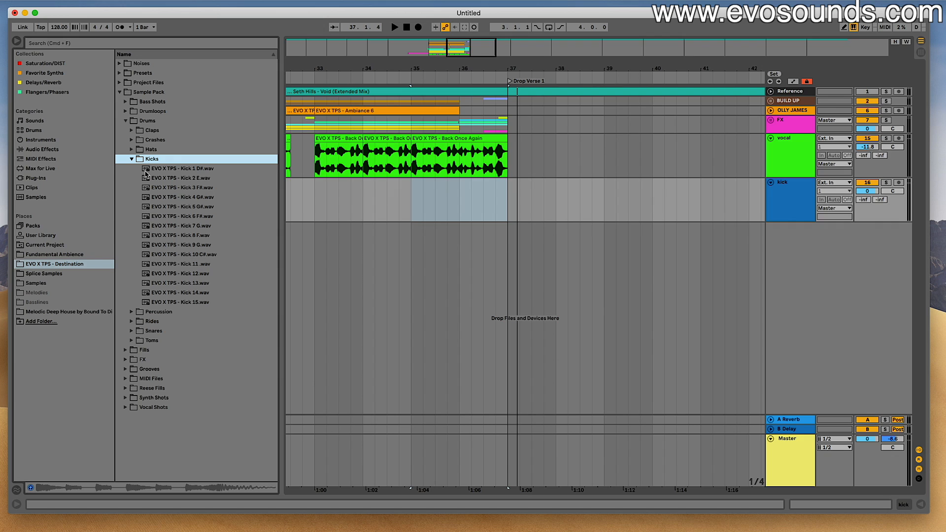
- Audition the kick samples in the Kicks folder, comparing those from Kick 6 to Kick 14
click(194, 216)
click(192, 226)
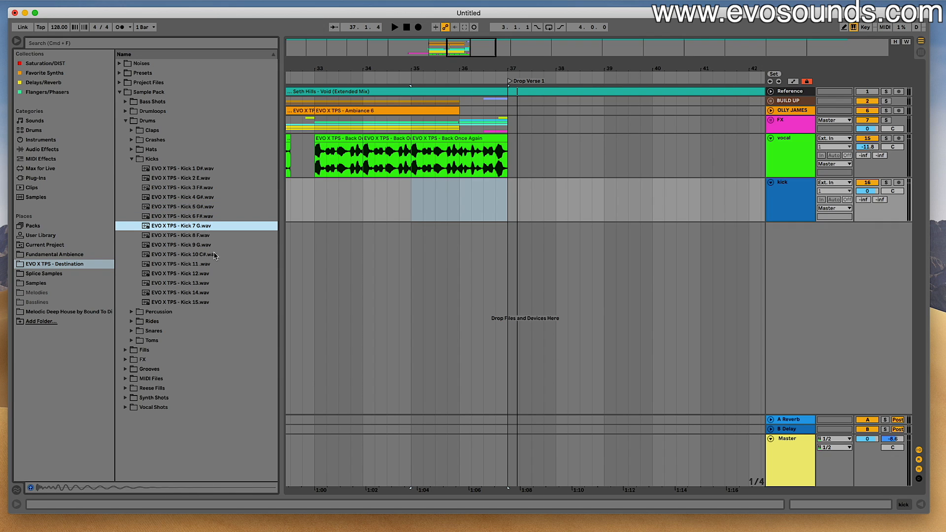
click(191, 265)
click(188, 275)
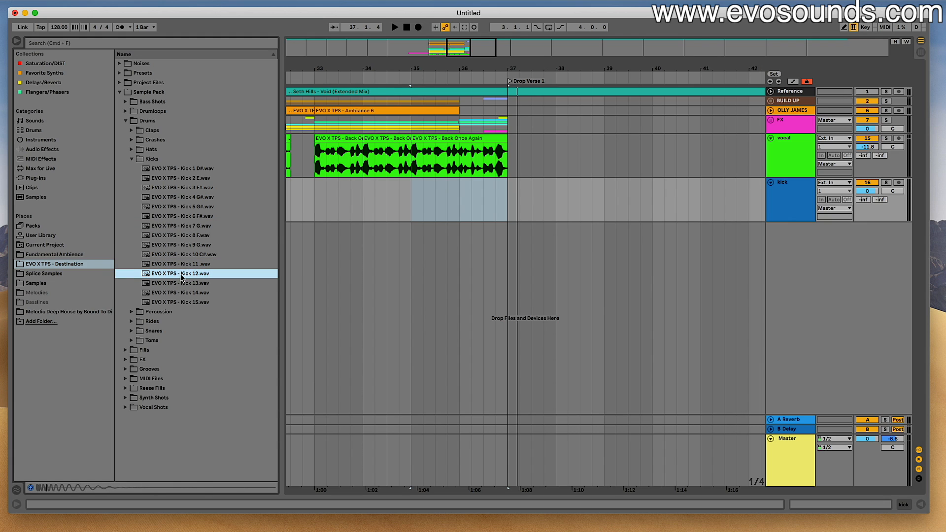
click(181, 283)
click(193, 293)
click(191, 274)
click(193, 283)
click(183, 274)
click(188, 266)
click(186, 271)
click(187, 266)
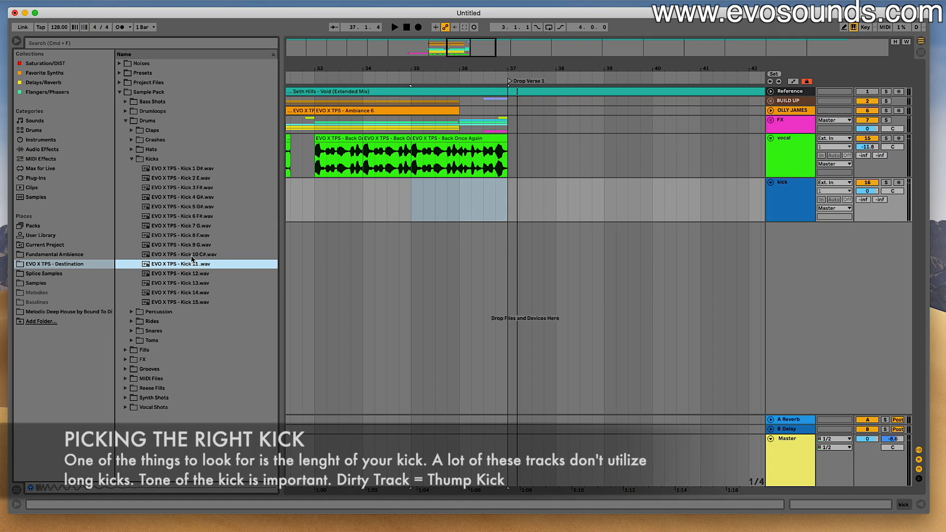
click(192, 255)
click(192, 245)
click(192, 257)
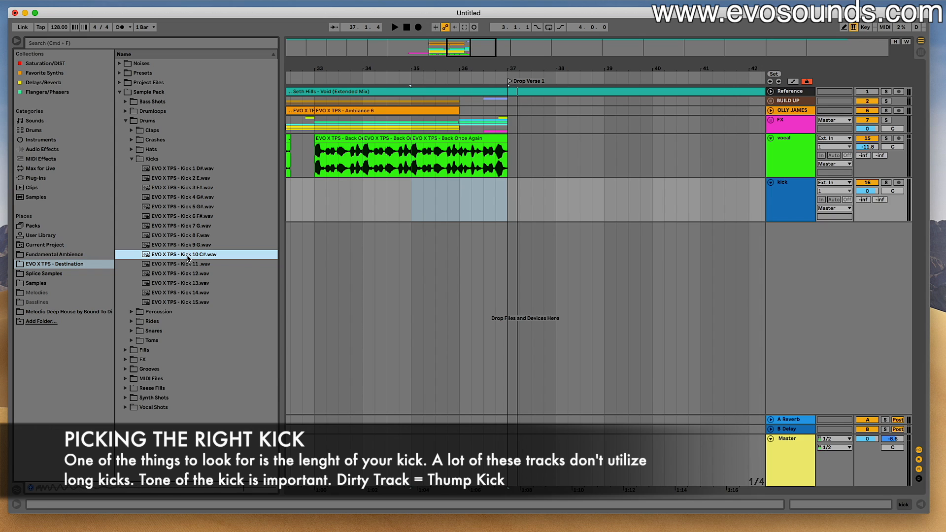
- Place the EVO X TPS - Kick 10 C# sample on the kick track at bar 37 and turn on Warp for the clip
drag(190, 258, 458, 249)
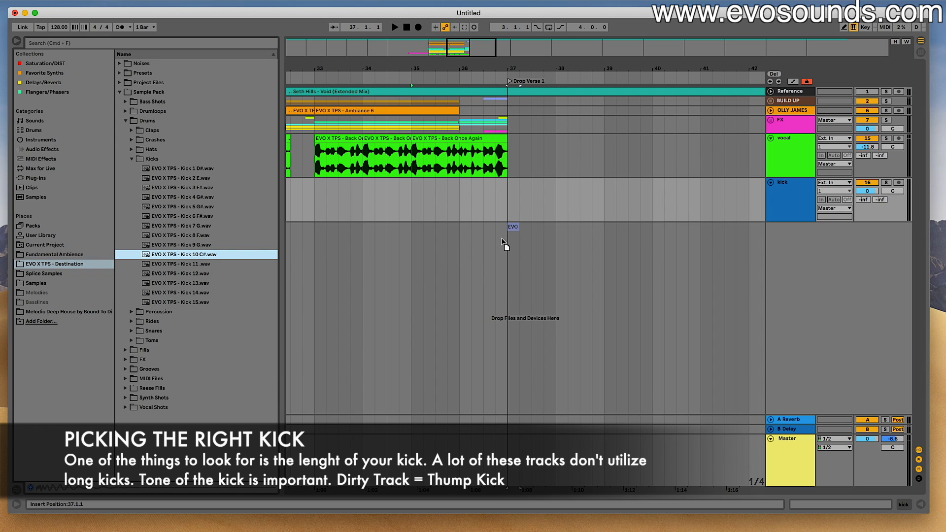
drag(499, 213, 512, 213)
double_click(513, 185)
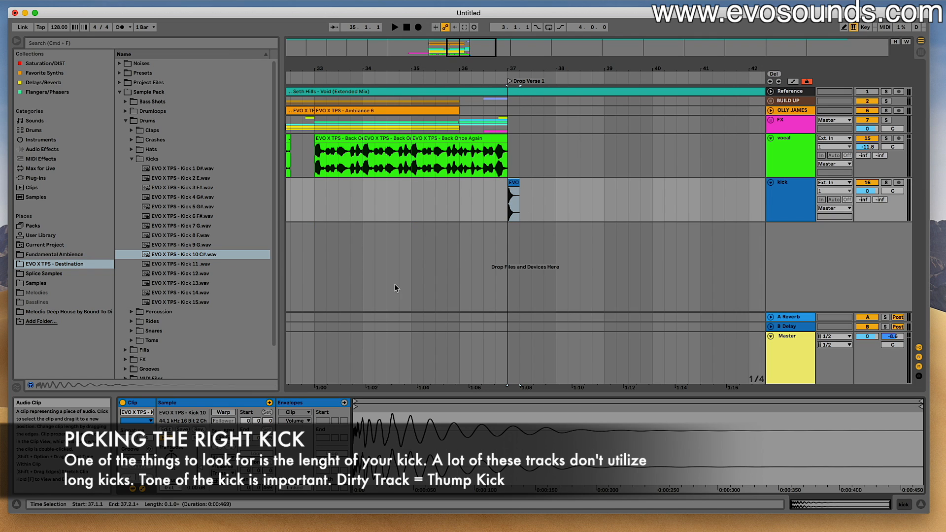
click(227, 413)
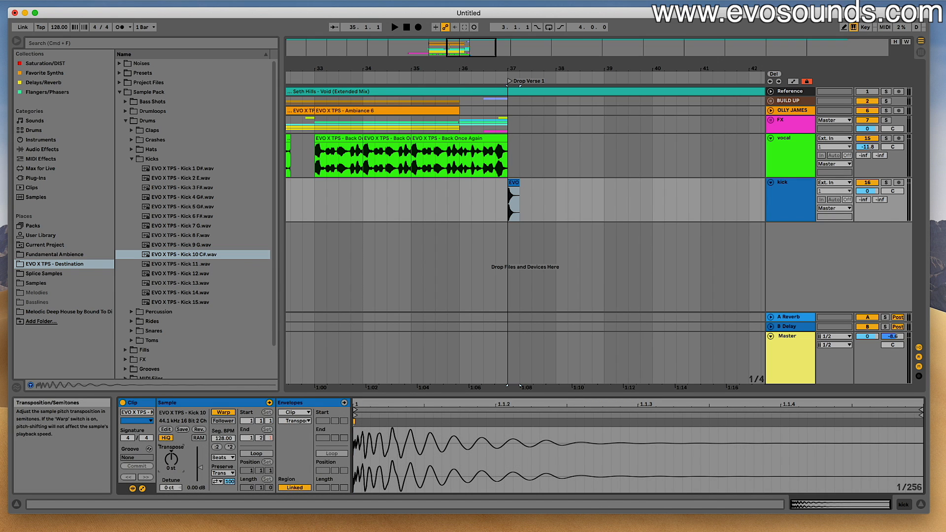
- Transpose the kick clip up 2 semitones and set the kick track's volume to -6.3 dB while checking it in playback
key(space)
key(Tab)
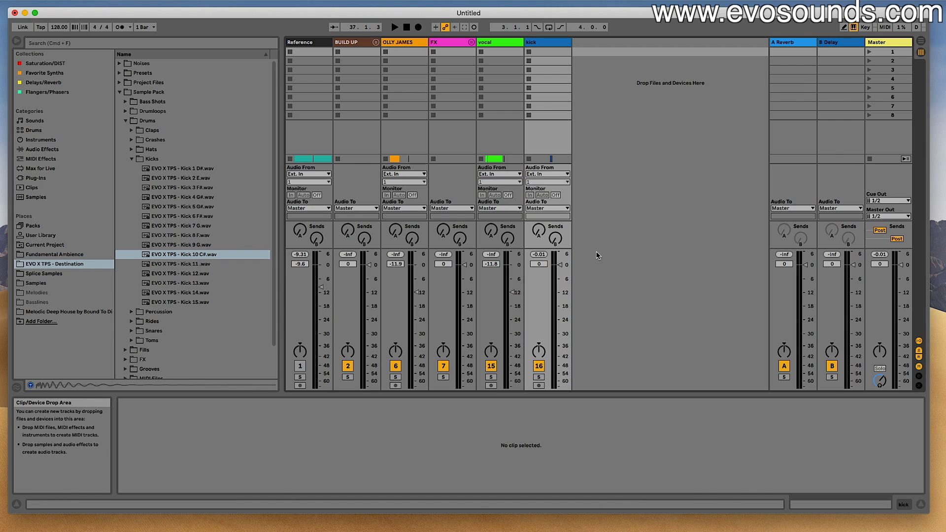
drag(559, 266, 559, 281)
key(space)
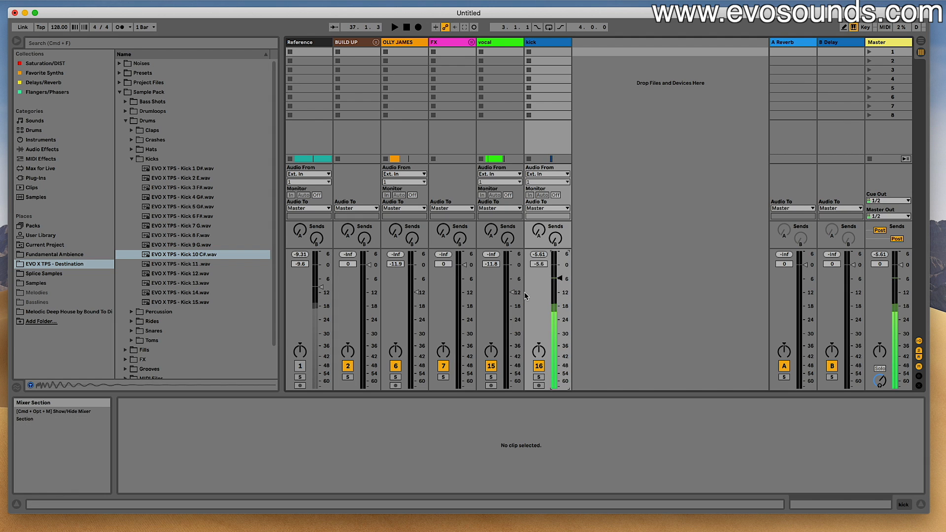
key(Tab)
key(space)
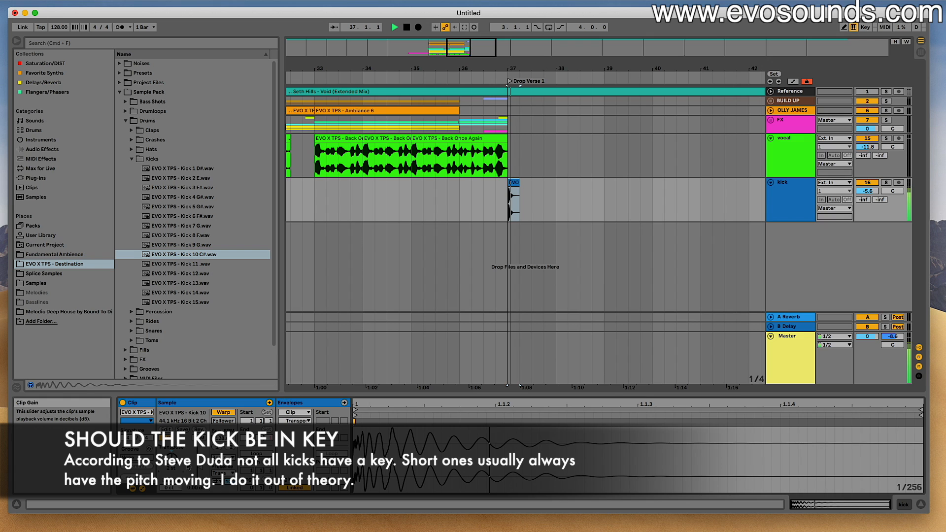
key(Tab)
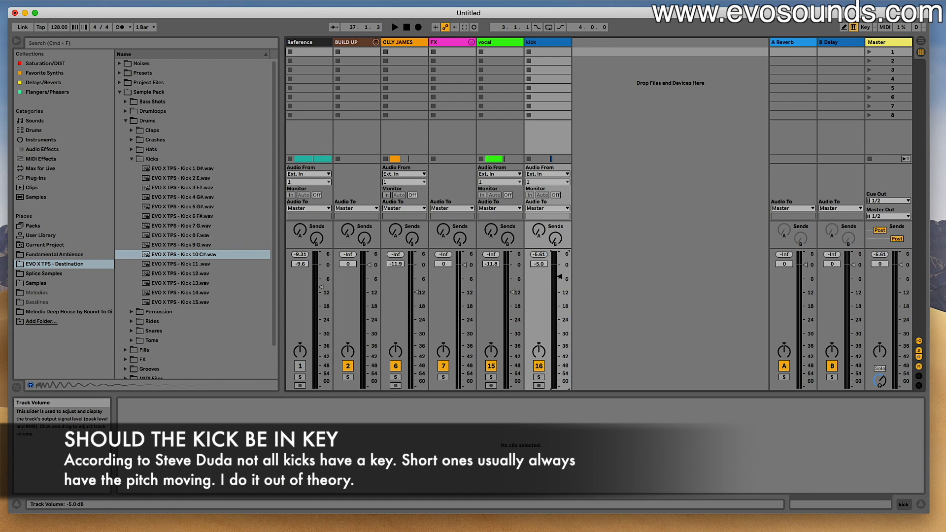
key(space)
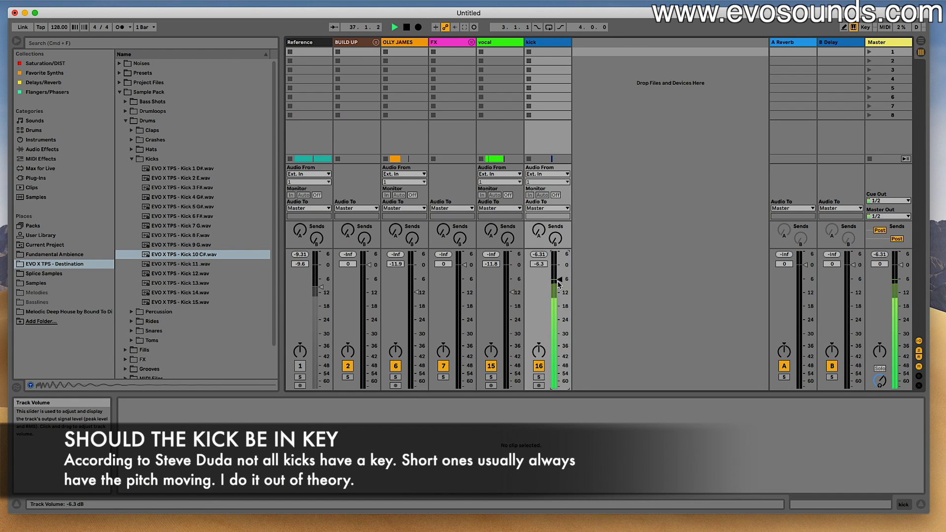
key(Tab)
key(space)
- Repeat the kick clip on every beat from bar 37 to bar 44, leaving the last bar before Drop Verse 1.5 empty
scroll(409, 192, right, 5)
click(400, 191)
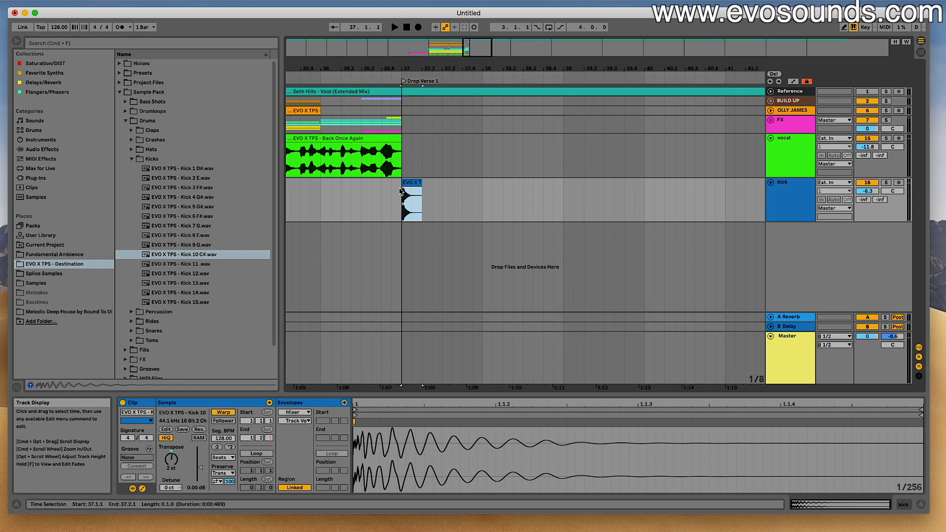
key(super+d)
key(super+d)
key(super+d)
key(super+d)
key(super+d)
key(super+d)
key(super+d)
key(super+d)
key(minus)
key(super+d)
key(super+d)
key(super+d)
key(super+d)
key(super+d)
key(super+d)
key(super+d)
key(super+d)
drag(489, 52, 498, 53)
key(super+d)
key(super+d)
key(super+d)
key(super+d)
key(super+d)
key(super+d)
key(super+d)
key(super+d)
key(super+d)
key(super+d)
key(super+d)
key(super+d)
key(super+d)
drag(609, 200, 315, 185)
key(Delete)
click(310, 183)
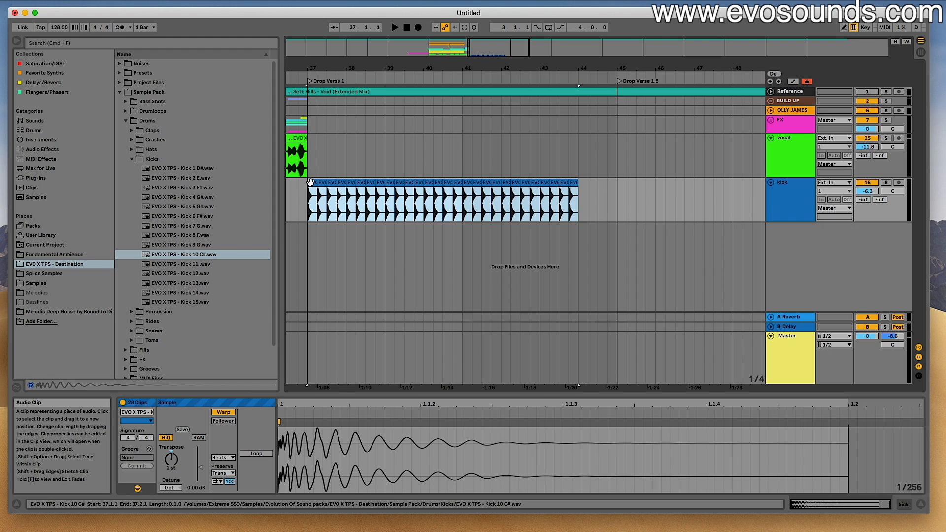
- Duplicate the eight-bar kick section from Drop Verse 1 into Drop Verse 1.5 and play the transition into the drop
drag(483, 55, 483, 42)
drag(555, 204, 346, 210)
key(super+d)
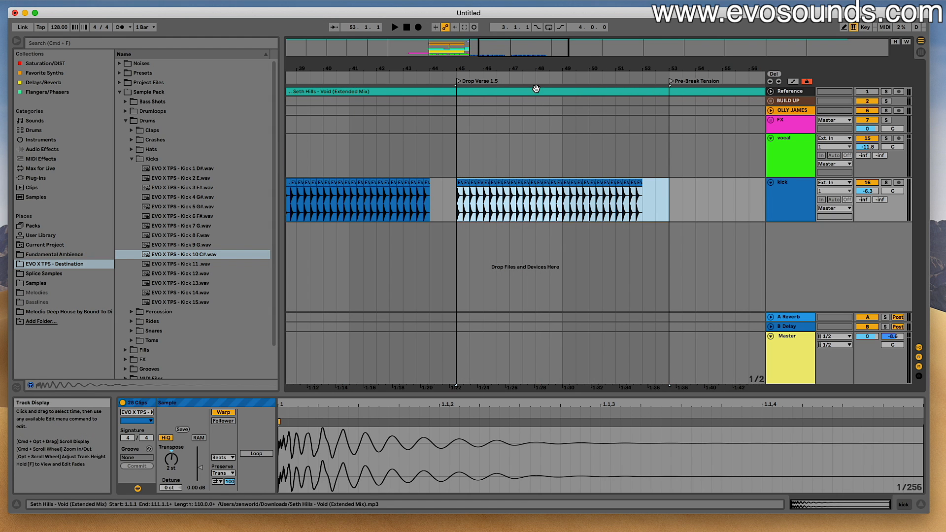
drag(536, 69, 761, 69)
click(456, 185)
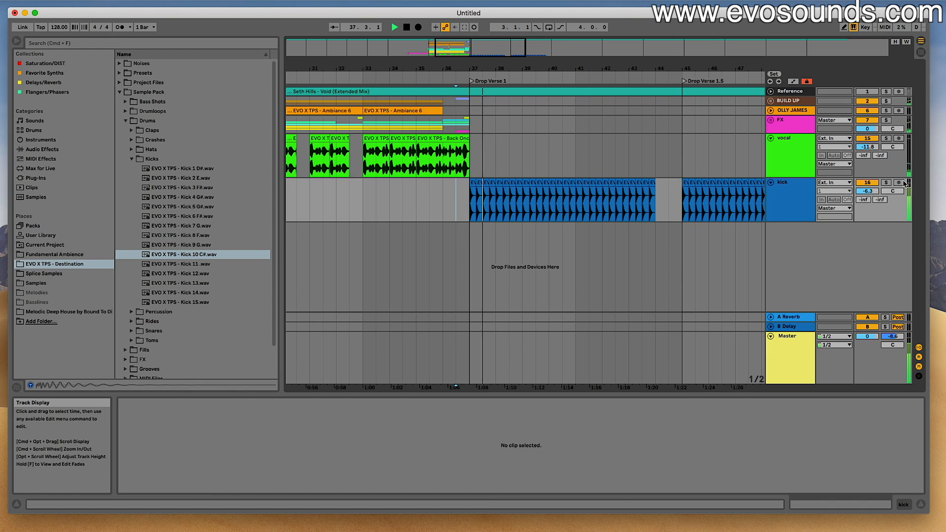
key(space)
- Copy the short reversed synth clip before Drop Verse 1 to 44.3.1 on the REVERSE SYNTH track and play it back
click(656, 208)
mouse_move(451, 55)
mouse_down()
mouse_move(435, 49)
mouse_move(445, 45)
mouse_up()
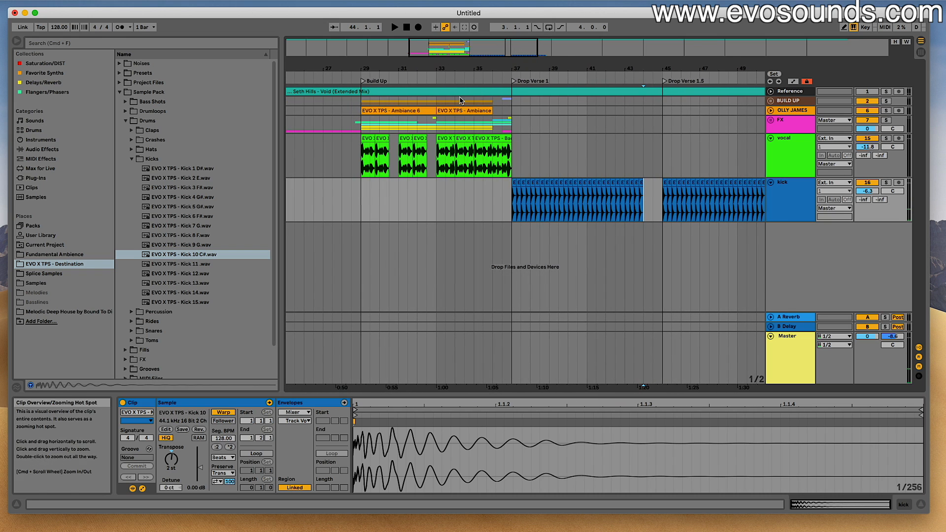
click(770, 122)
scroll(534, 208, down, 5)
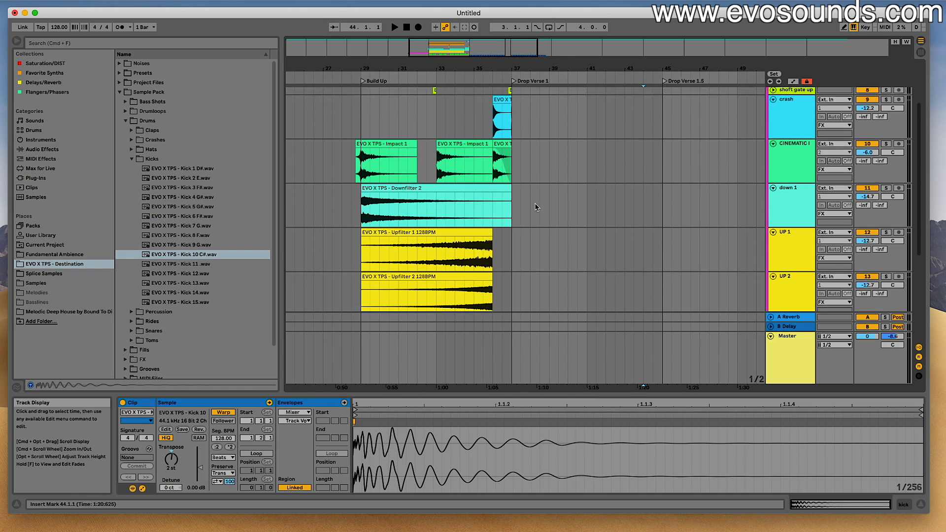
click(507, 234)
scroll(650, 246, down, 4)
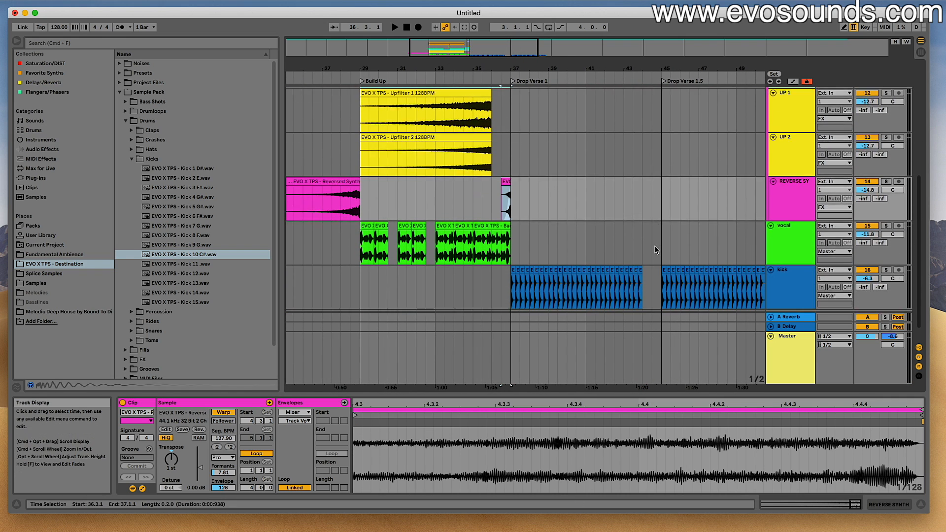
click(647, 186)
key(super+v)
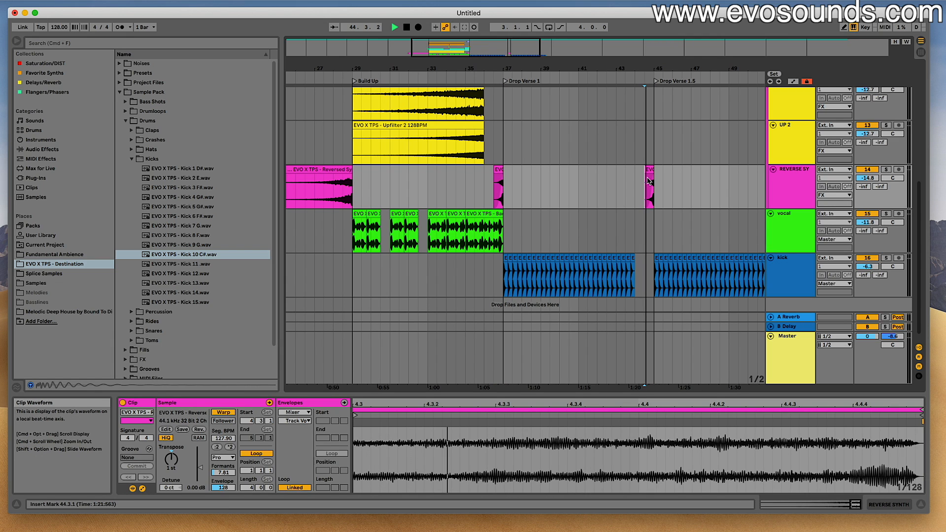
key(space)
- Copy the last bar of the Build Up's vocal into the kick gap at bar 44 and listen to it
click(488, 215)
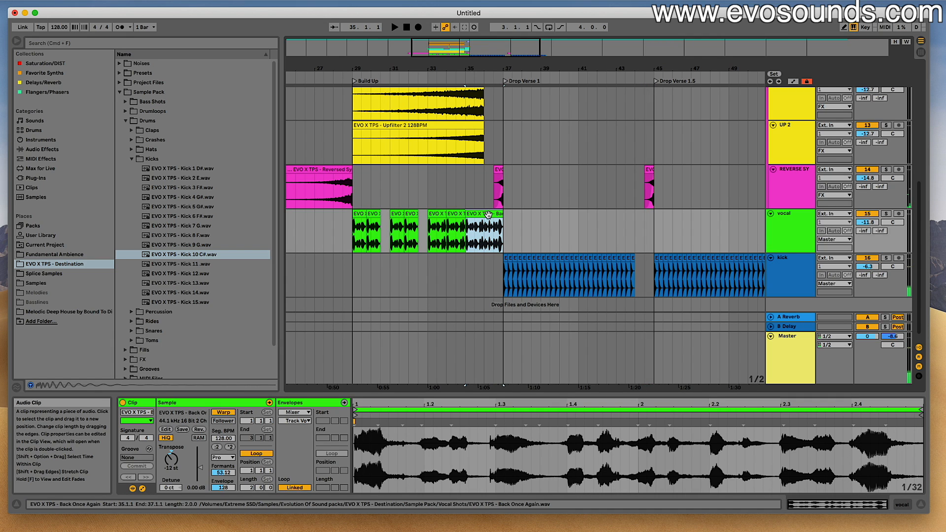
drag(489, 234, 499, 221)
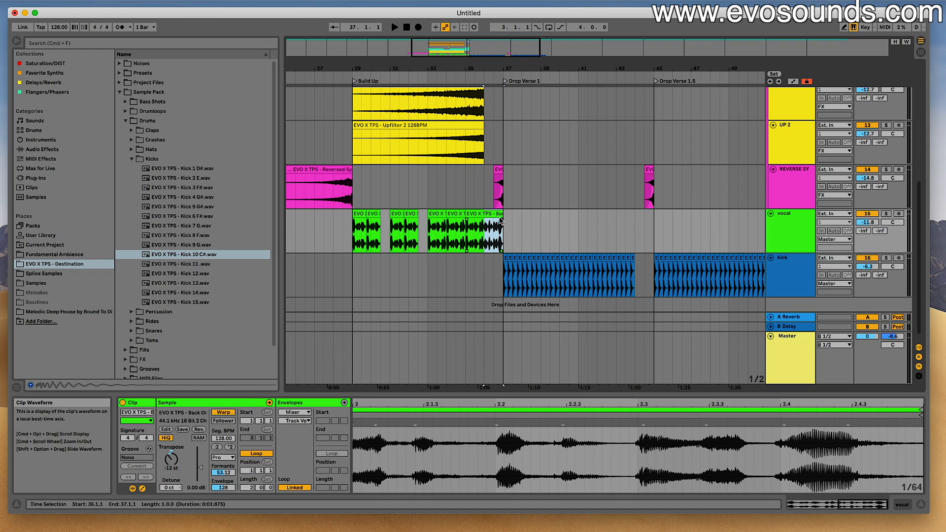
key(super+c)
click(635, 224)
key(super+v)
key(space)
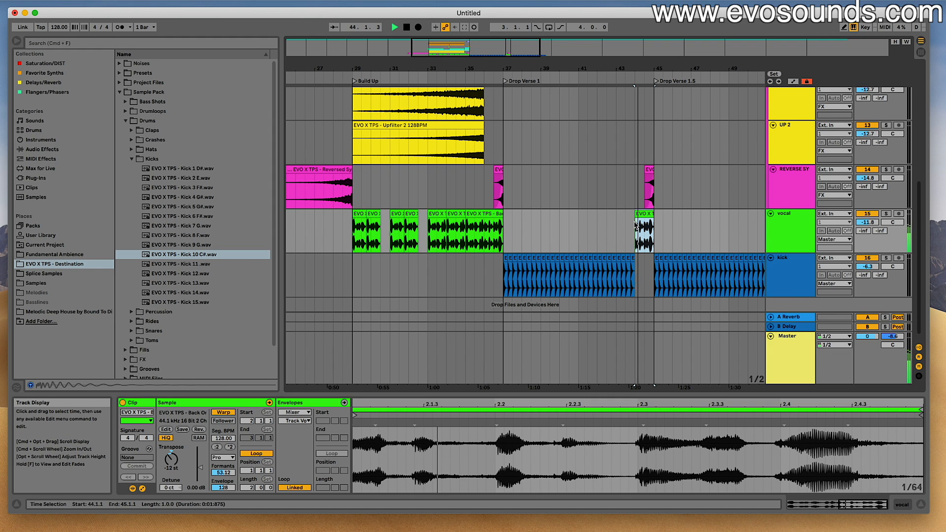
scroll(609, 222, down, 1)
key(space)
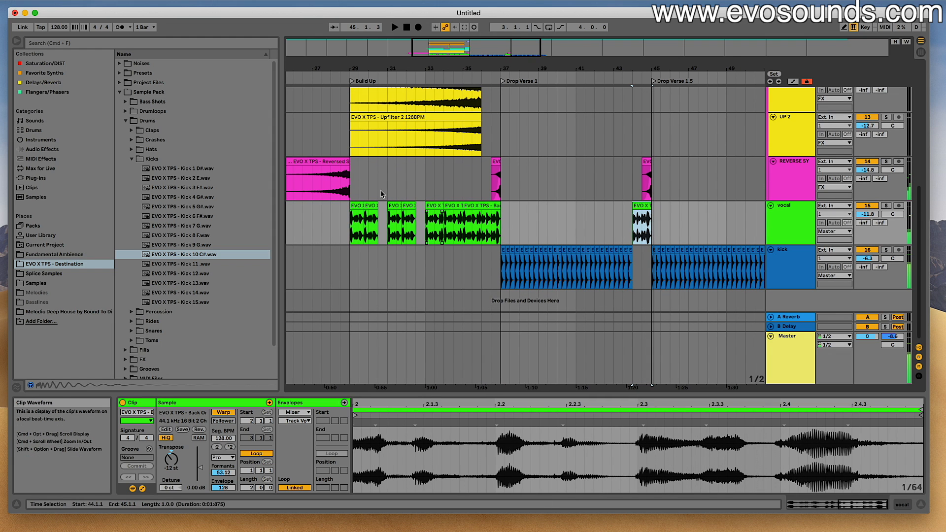
- Copy the crash clip before Drop Verse 1 to bar 44 on the crash track and play it back
scroll(358, 170, up, 5)
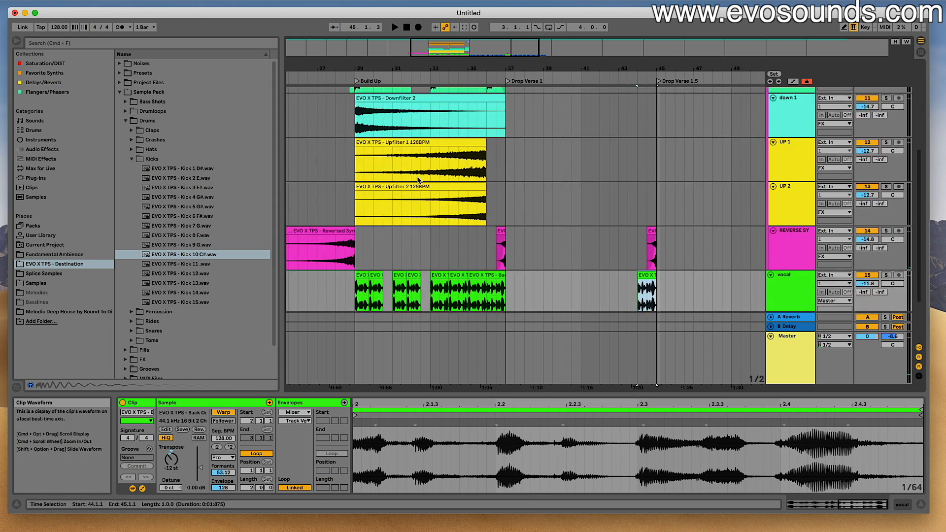
scroll(443, 177, up, 3)
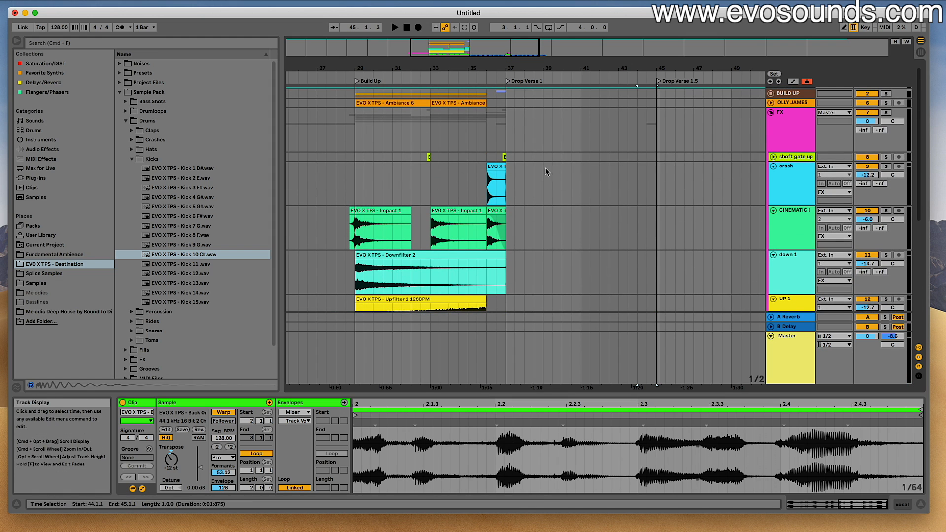
click(496, 167)
key(super+c)
click(640, 180)
key(super+v)
key(space)
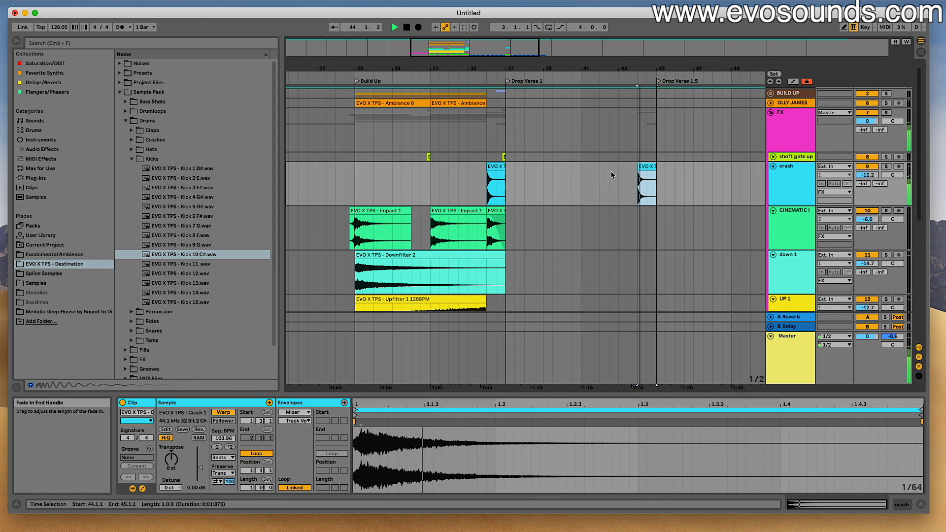
scroll(507, 211, down, 6)
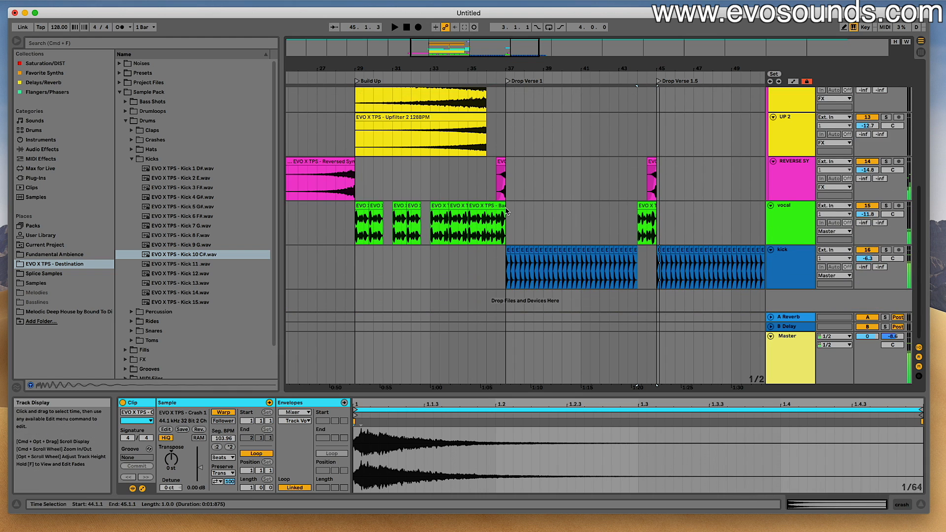
- Copy the last impact clip of the Build Up to bar 44 on the CINEMATIC IMPACT track
scroll(506, 211, up, 8)
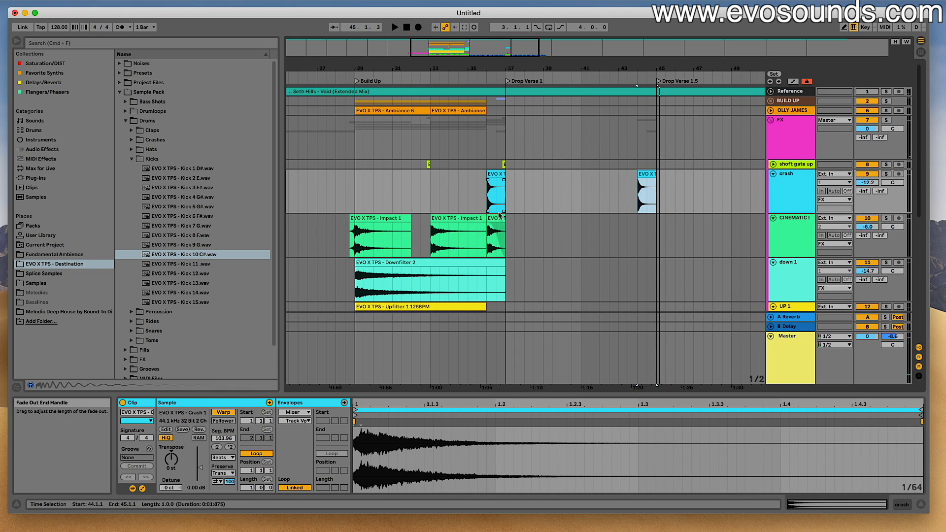
click(497, 218)
click(633, 219)
key(super+v)
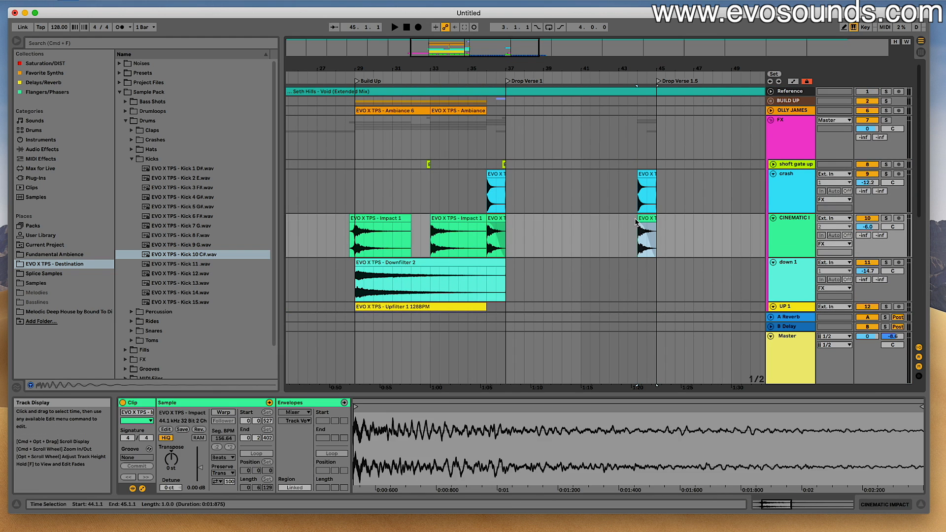
key(space)
- Play the passage leading into Drop Verse 1.5 and lower the CINEMATIC IMPACT track's volume to -9.9 dB
click(626, 216)
key(space)
key(space)
key(space)
key(space)
drag(867, 227, 868, 229)
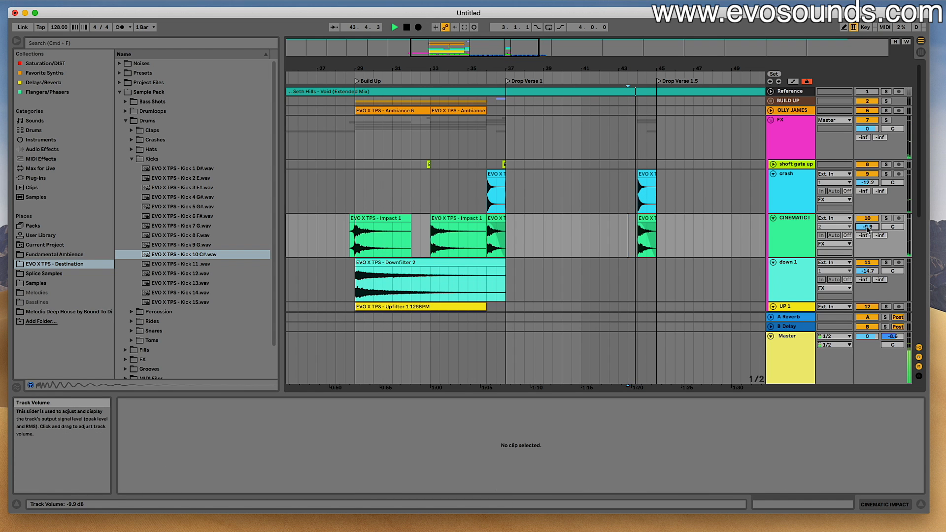
scroll(671, 231, down, 8)
scroll(512, 199, up, 8)
key(space)
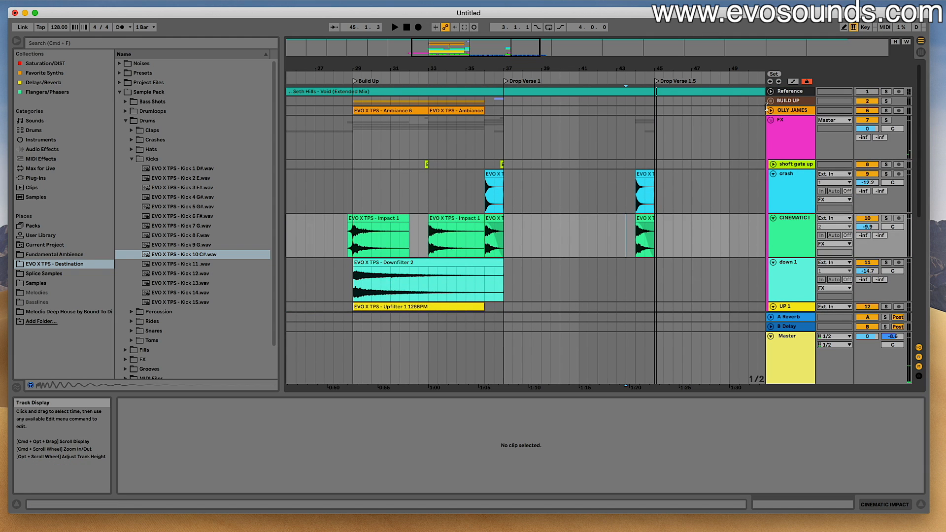
- Unfold the BUILD UP group and copy the fill little clip to just before Drop Verse 1.5, at 44.3.1
click(770, 100)
click(499, 154)
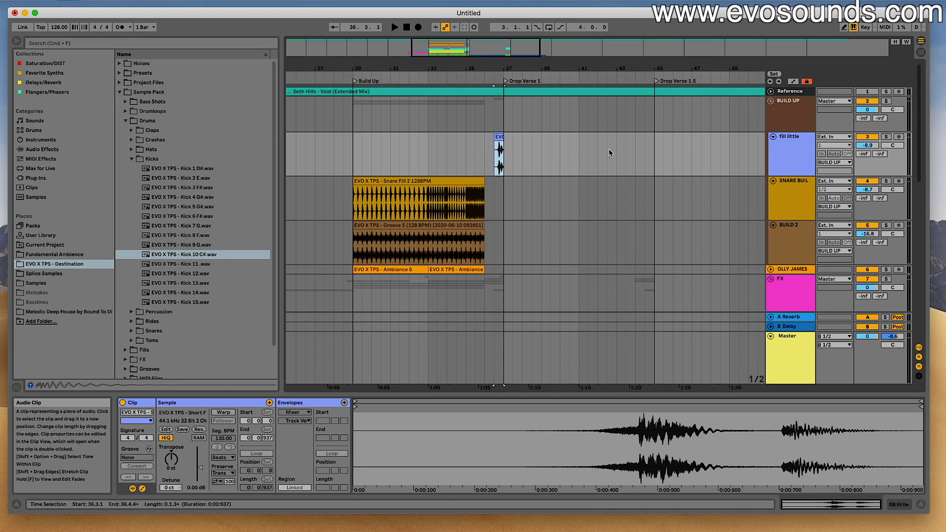
click(644, 152)
key(super+v)
key(space)
key(space)
- Copy the last bar of Snare Fill 2 to bar 44 on the SNARE BUILD 1 track and play it back
drag(467, 201, 485, 183)
click(619, 192)
key(super+v)
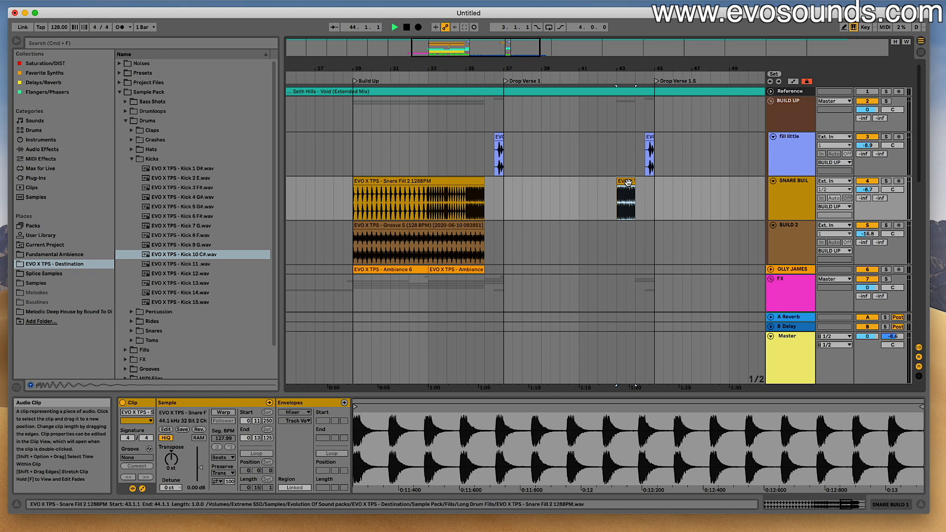
drag(629, 181, 648, 181)
key(space)
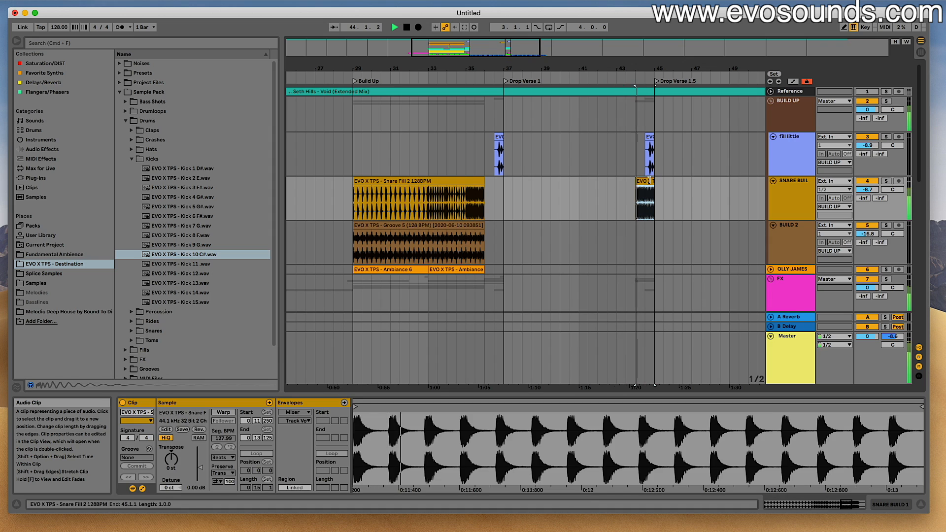
- Copy the last bar of the Groove 5 clip to bar 44 on the BUILD 2 track and play it back
key(space)
scroll(494, 232, down, 3)
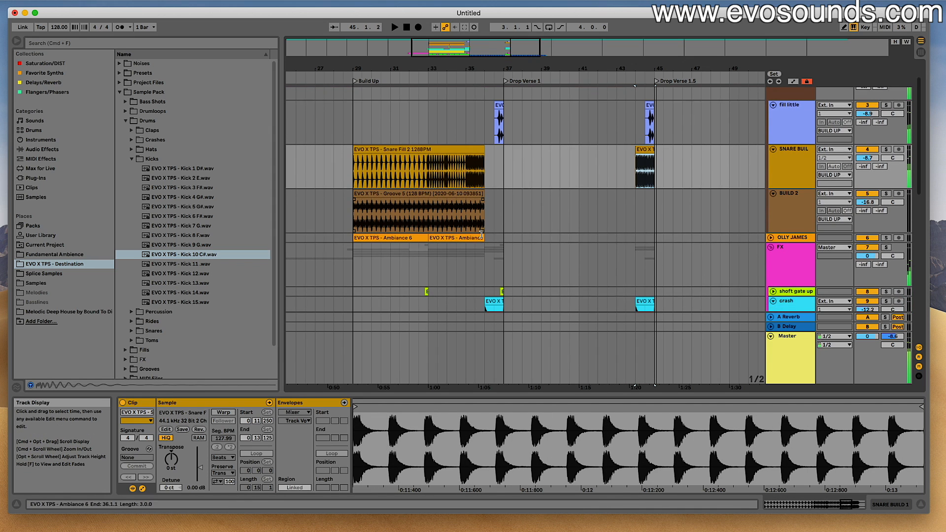
drag(484, 197, 466, 192)
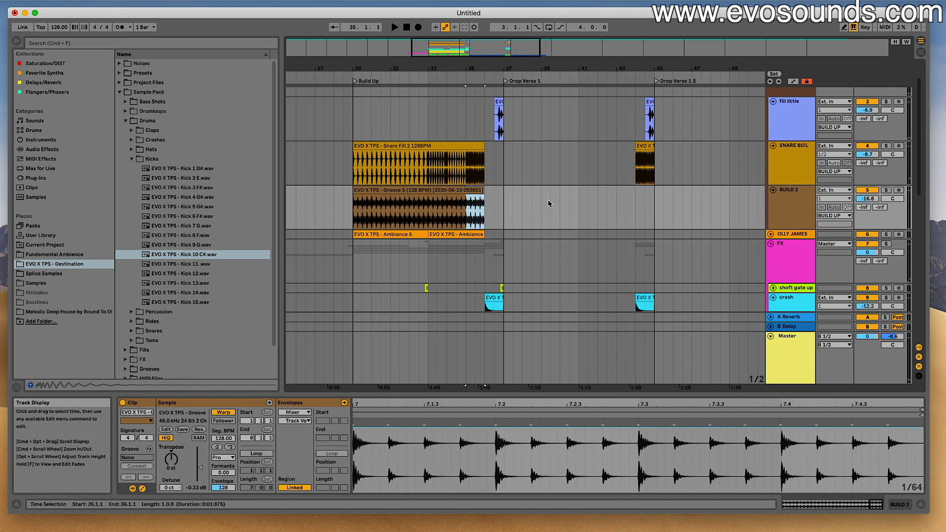
click(634, 196)
key(super+v)
key(space)
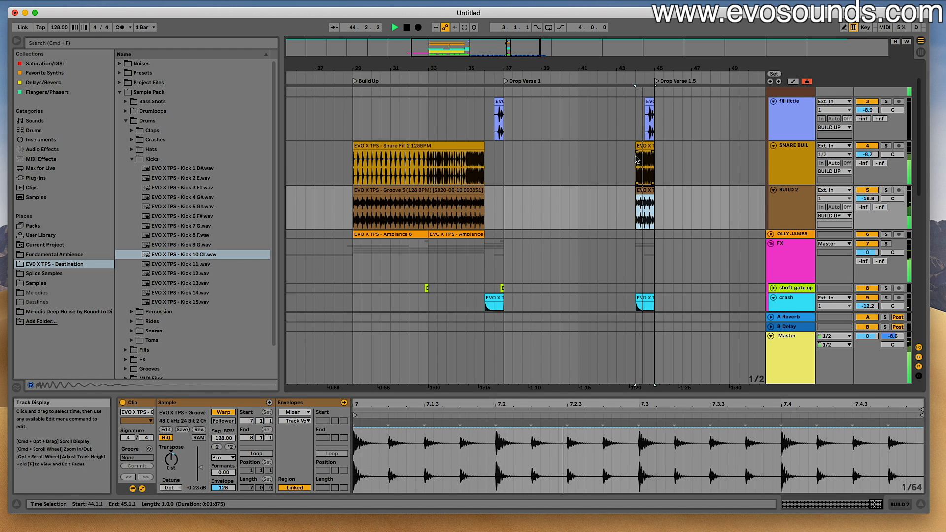
- Add fade-ins spanning the bar 44 clips on the SNARE BUILD 1 and BUILD 2 tracks and play the transition
drag(636, 152, 670, 157)
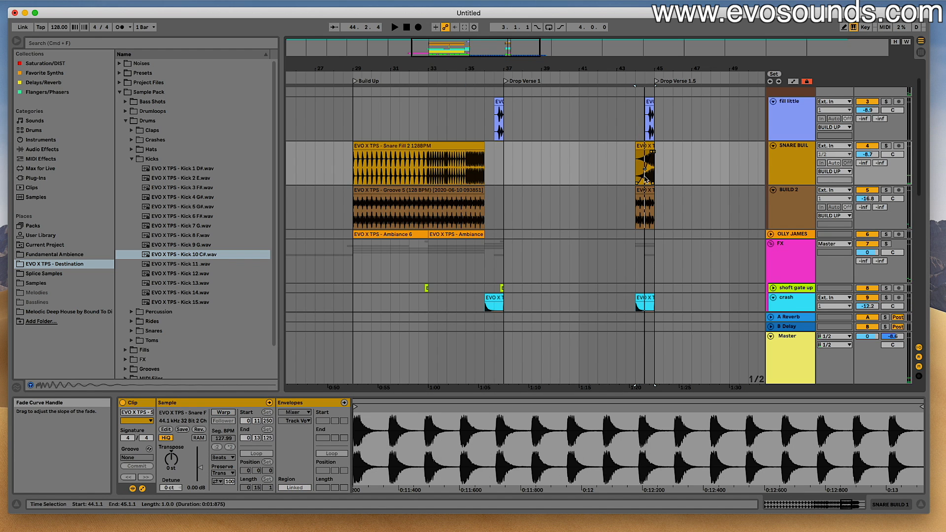
drag(638, 201, 667, 201)
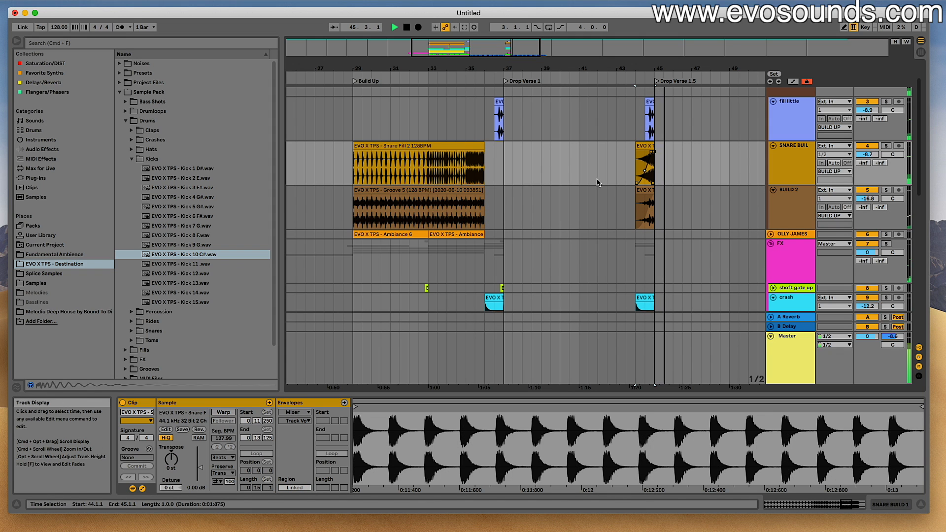
scroll(598, 179, down, 10)
key(space)
scroll(539, 183, up, 10)
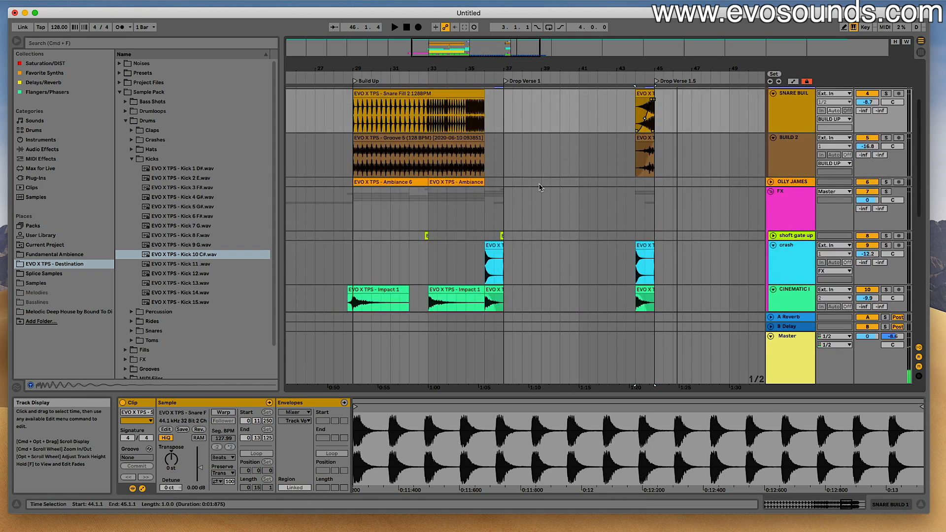
- Fold the BUILD UP and FX groups and add a new audio track named CLAP below the kick track
click(776, 104)
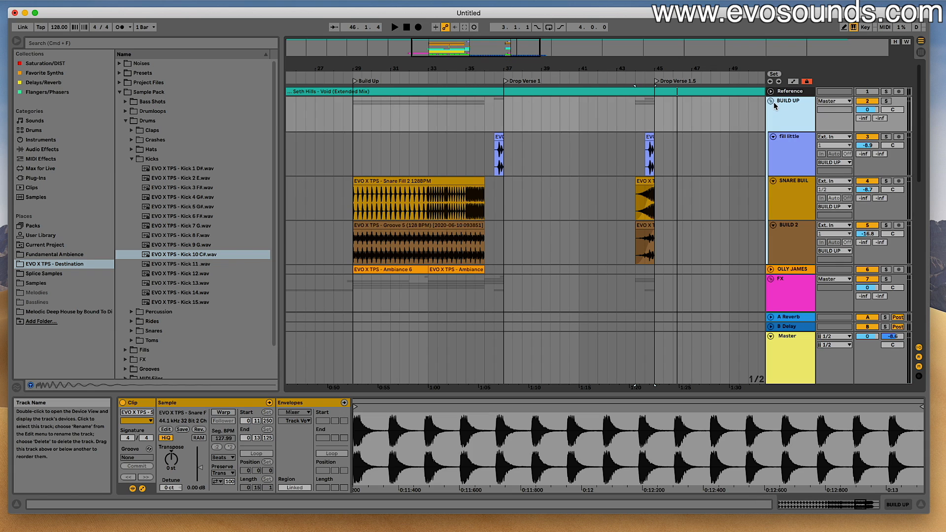
click(771, 101)
scroll(750, 129, down, 2)
click(771, 106)
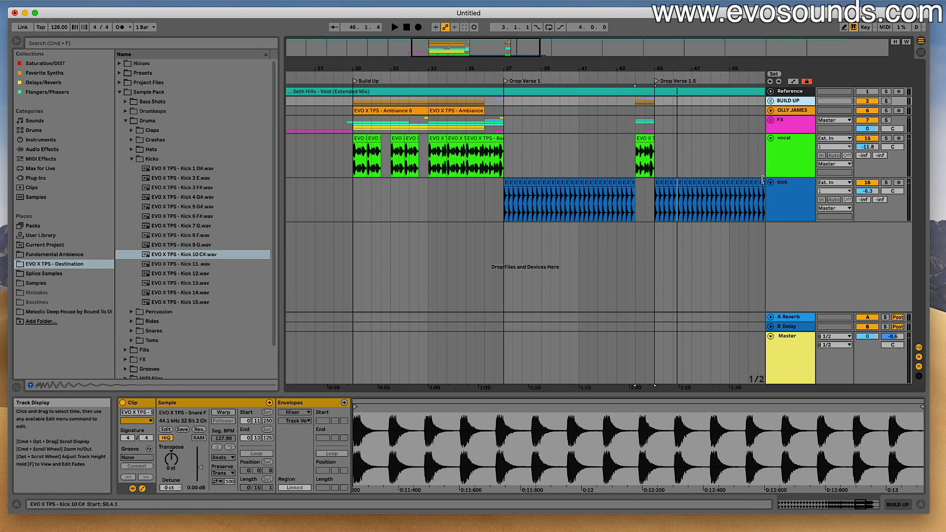
key(super+t)
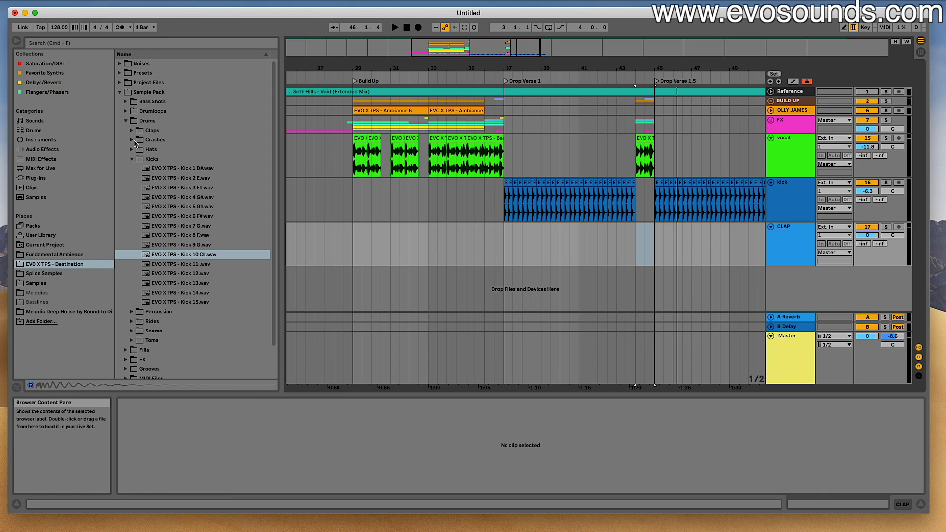
- Open the sample pack's Claps folder and audition its clap samples
click(133, 132)
click(168, 148)
click(180, 160)
click(185, 197)
click(186, 208)
click(193, 222)
click(195, 198)
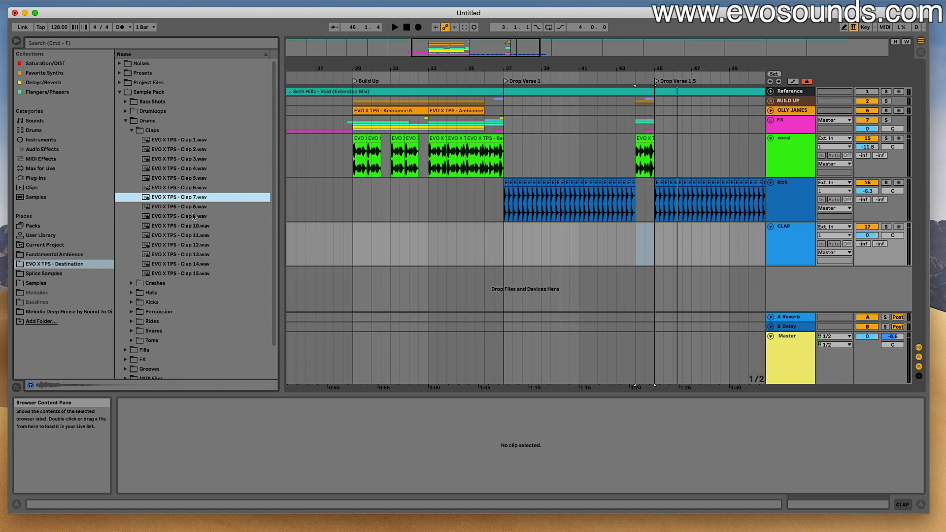
click(194, 188)
click(194, 180)
click(193, 206)
click(193, 217)
click(193, 226)
click(195, 235)
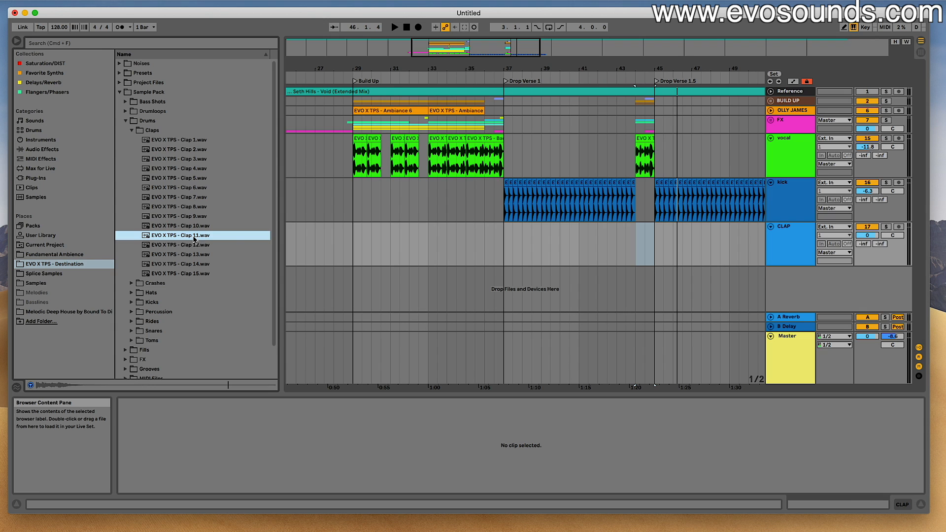
key(Down)
key(Down)
key(Down)
key(Down)
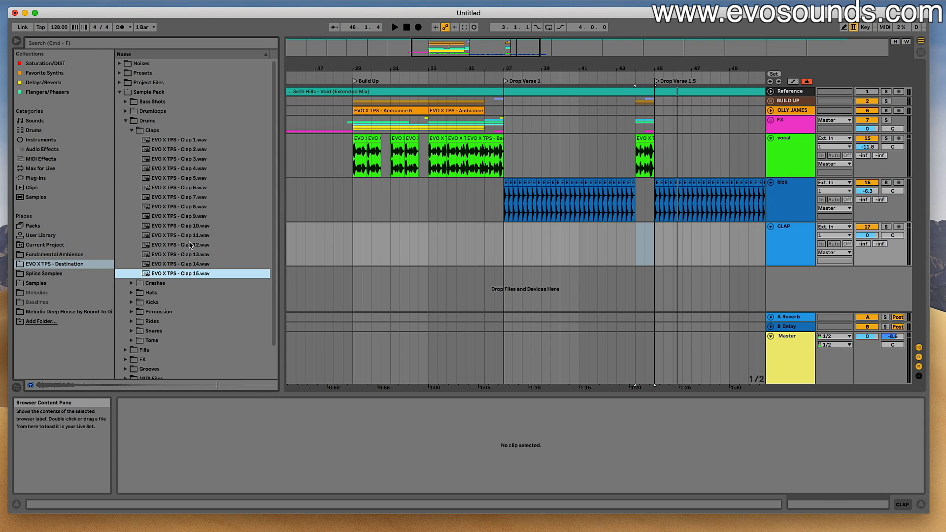
click(189, 234)
drag(510, 47, 483, 57)
click(182, 218)
click(183, 208)
click(183, 198)
- Place Clap 9 on the CLAP track at 37.2.1 and lower the track's volume to -7.4 dB during playback
drag(186, 216, 362, 248)
click(610, 247)
key(space)
key(Tab)
drag(608, 266, 608, 283)
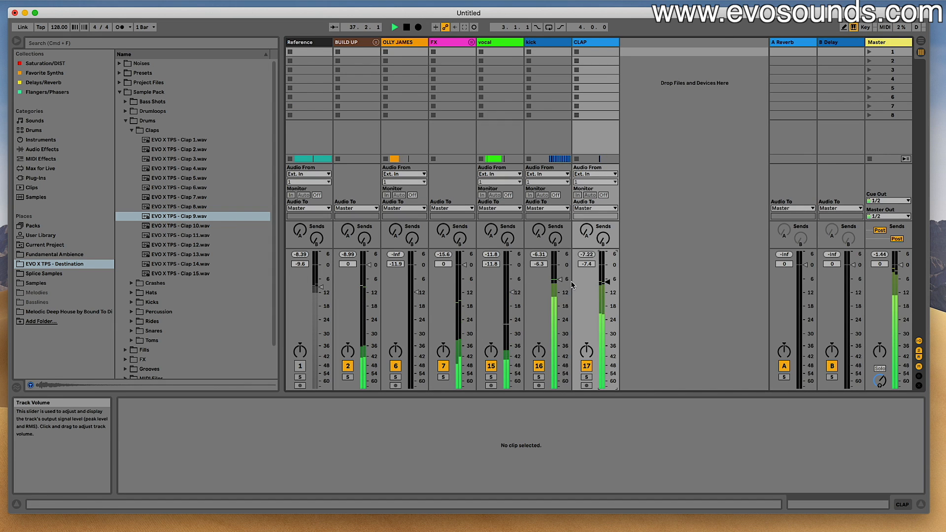
- Duplicate the clap onto beats 2 and 4 of every bar from Drop Verse 1 up to bar 44 and play it back
key(Tab)
key(space)
drag(373, 243, 341, 241)
key(super+d)
click(345, 241)
key(space)
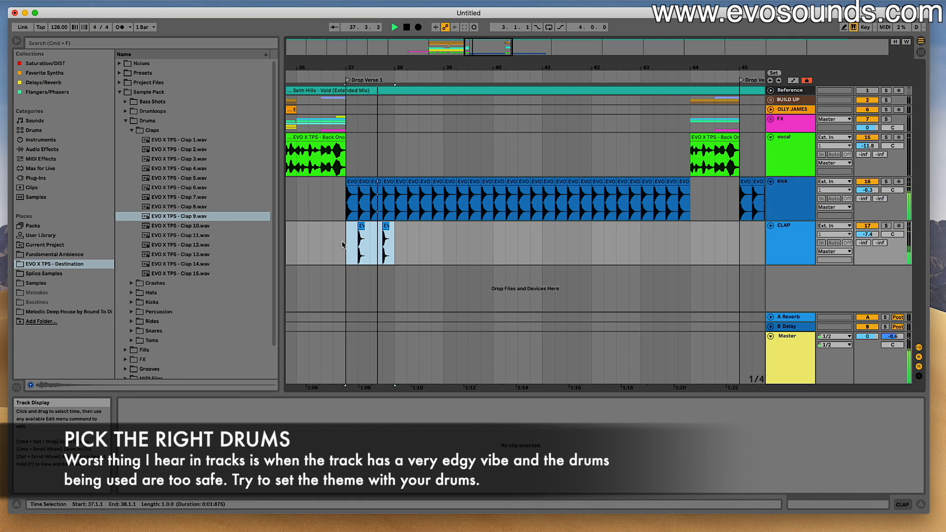
key(super+d)
key(super+d)
key(super+d)
key(super+d)
key(super+d)
key(super+d)
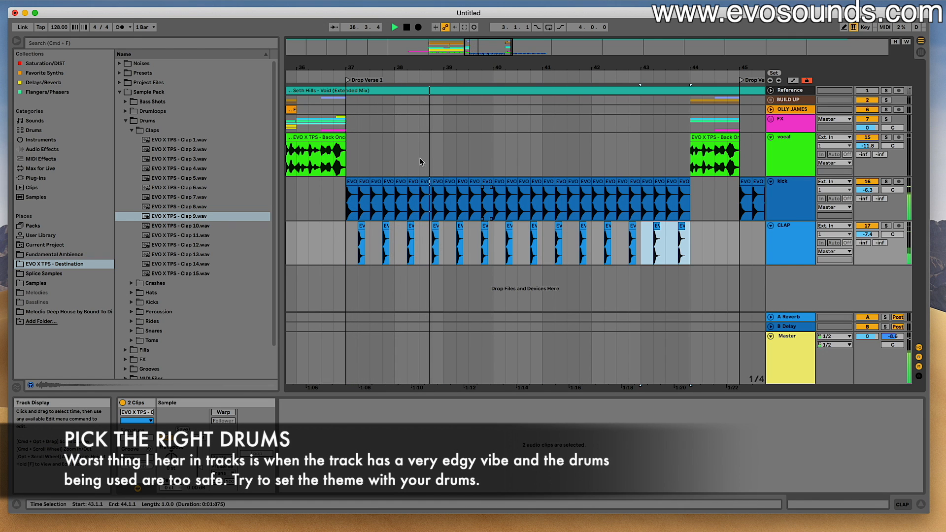
- Lower the CLAP track's volume to -9.6 dB in the mixer and return to the arrangement
key(Tab)
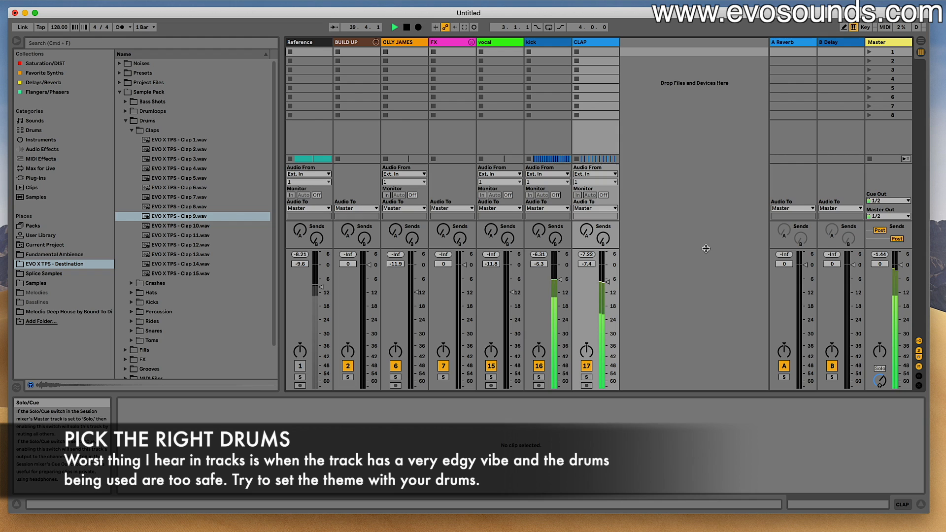
drag(607, 281, 608, 285)
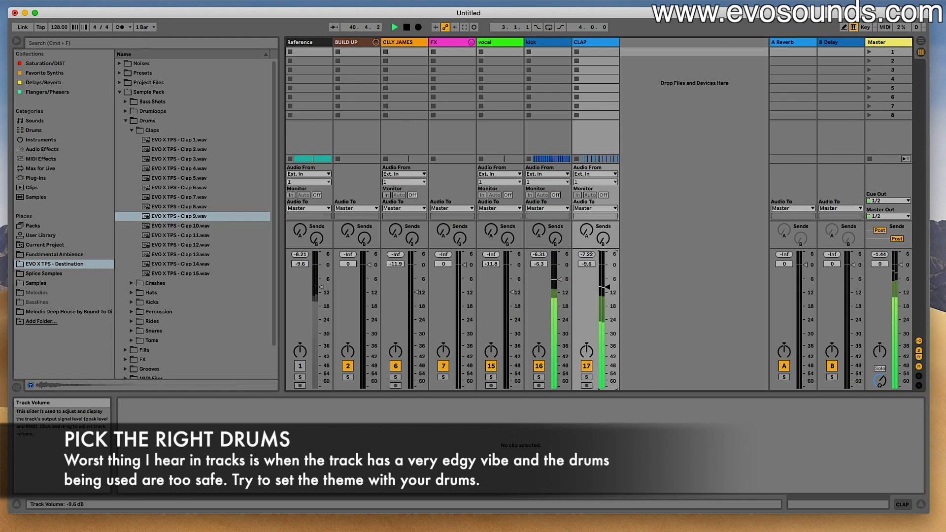
key(Tab)
click(663, 185)
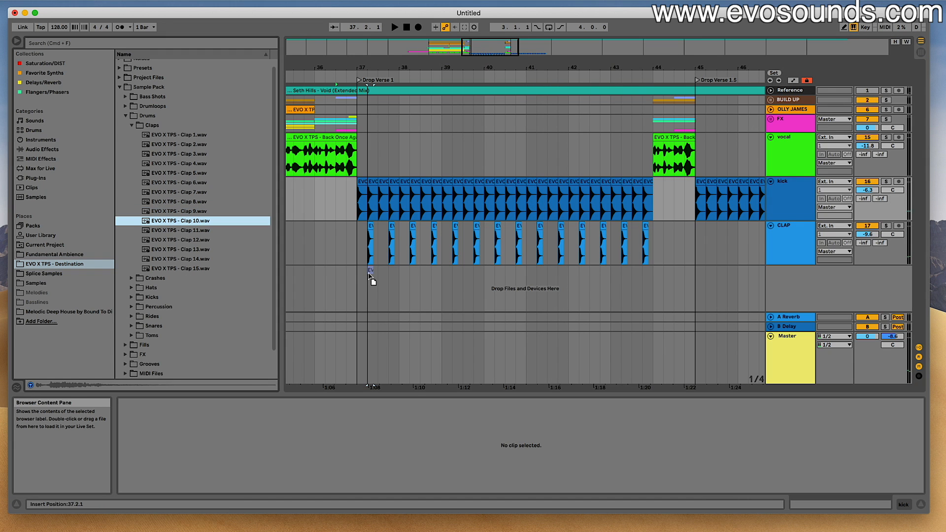
- Place Clap 10 on a new track below CLAP at 37.2.1 and lower that track's volume to -6.3 dB
drag(368, 274, 370, 275)
scroll(374, 269, down, 2)
drag(867, 258, 867, 269)
drag(377, 67, 461, 129)
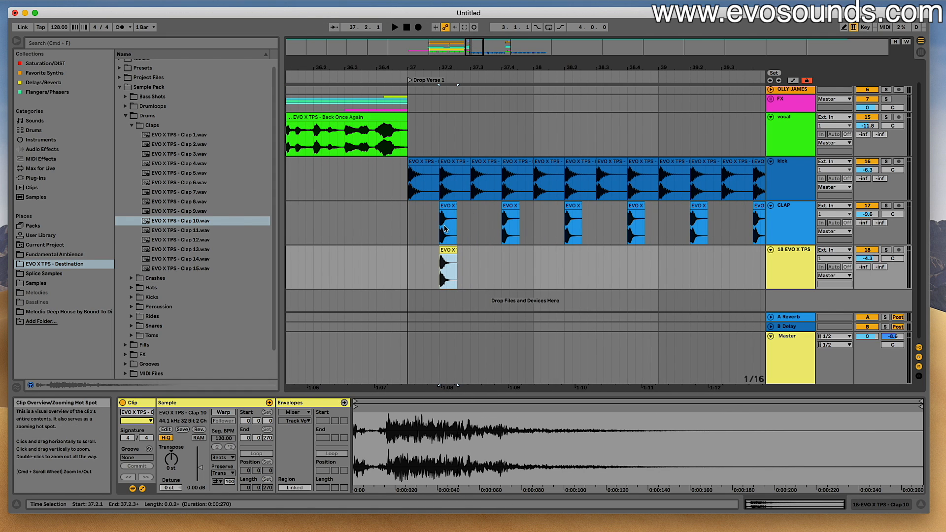
drag(867, 258, 866, 263)
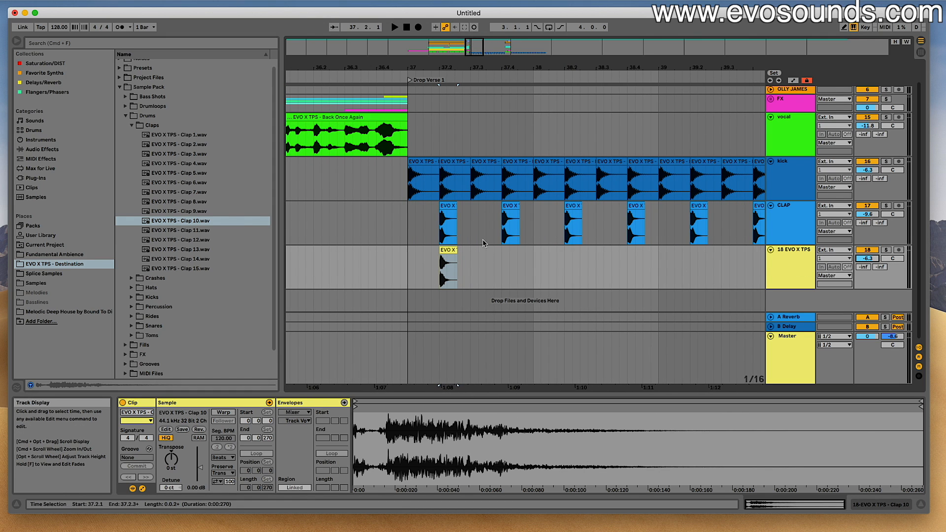
- Play the passage into Drop Verse 1 and lower the Clap 10 track's volume to -10.2 dB
click(401, 227)
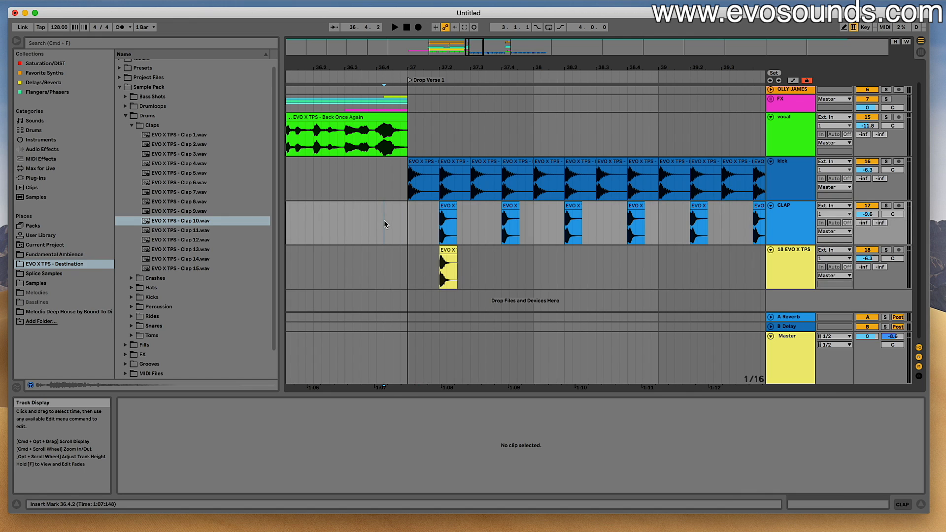
key(space)
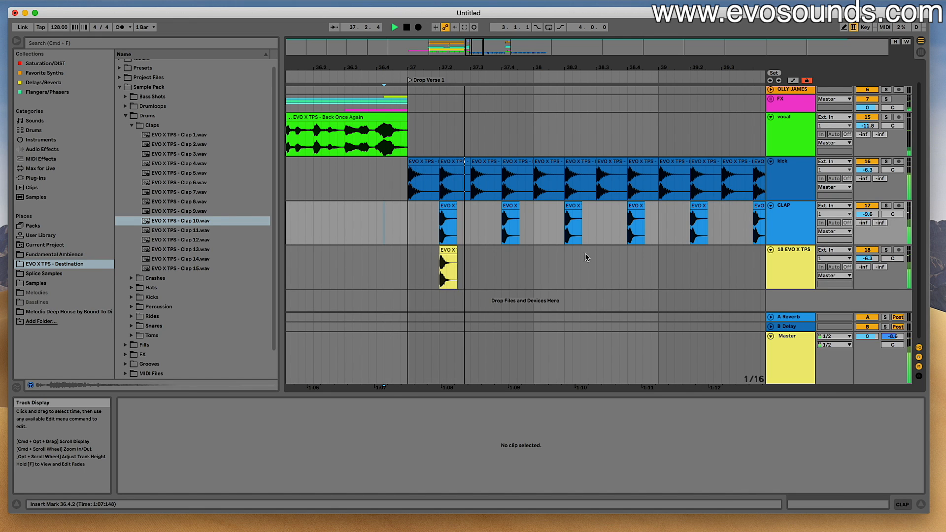
drag(859, 263, 859, 276)
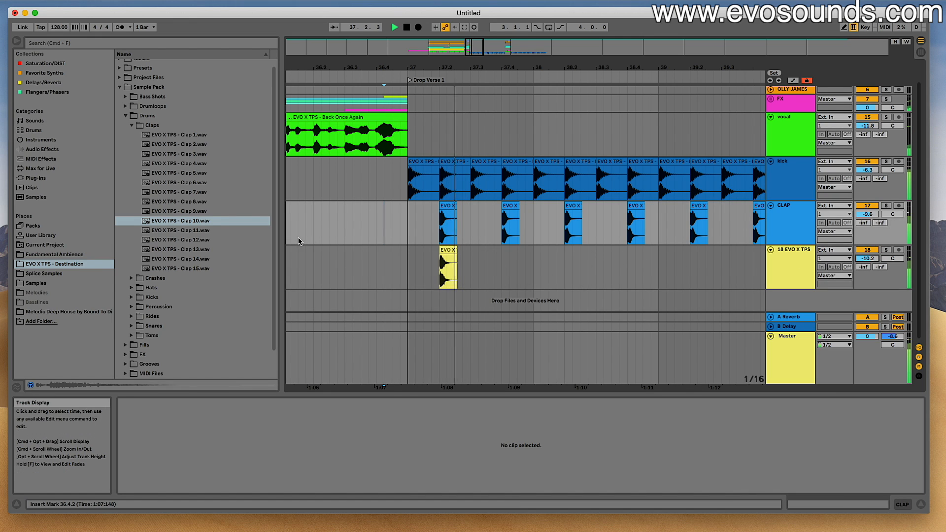
key(space)
- Replace the Clap 10 clip at 37.2.1 with Clap 12, play it, and lower its track's volume to -12.5 dB
click(198, 231)
click(189, 240)
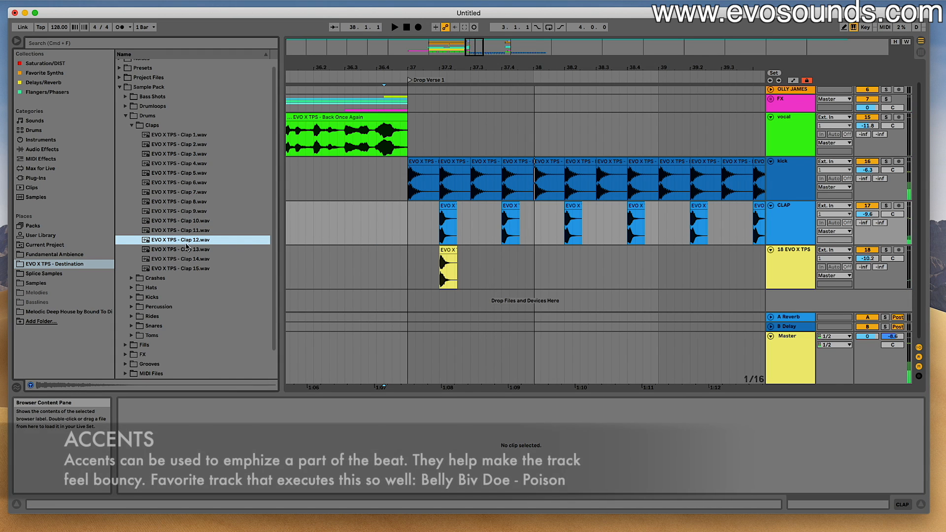
drag(191, 245, 441, 265)
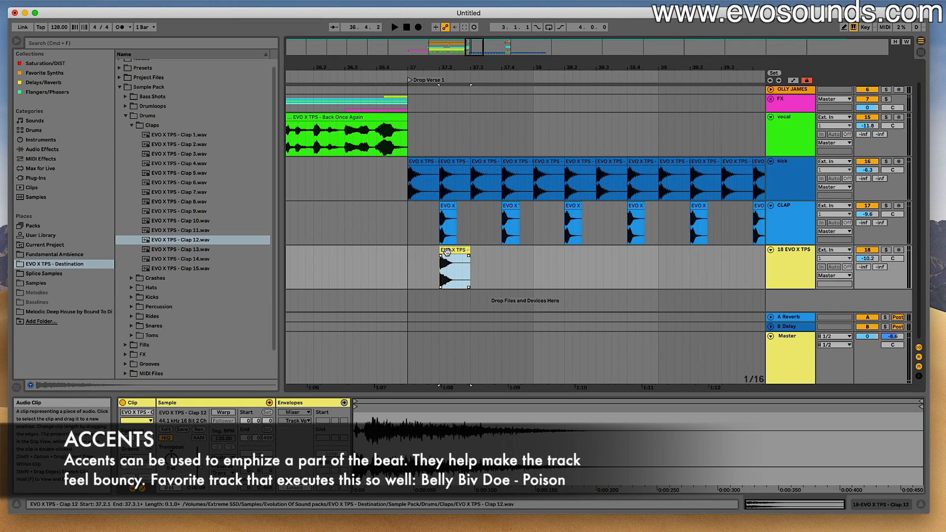
click(448, 266)
key(space)
drag(860, 259, 859, 266)
key(space)
- Duplicate bar 37 of the Clap 12 track so the accent repeats on beat 2 of the following bars, and play it back
drag(535, 266, 408, 265)
key(super+d)
click(377, 240)
key(space)
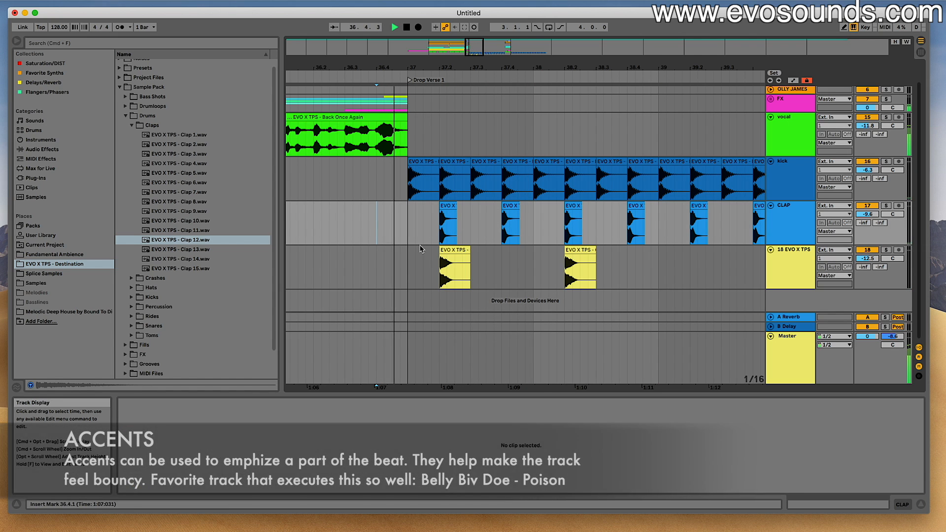
drag(659, 266, 533, 270)
key(super+d)
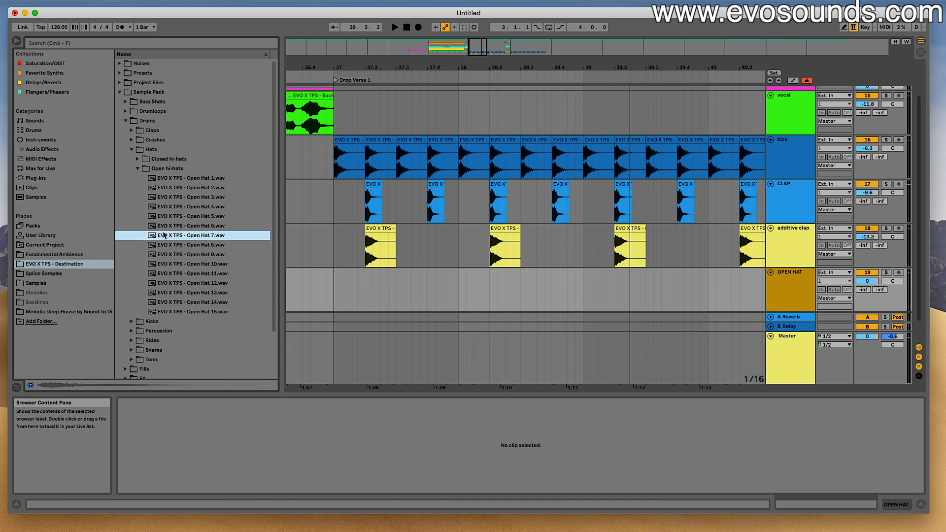
- Audition the open hi-hats, place Open Hat 13 on the OPEN HAT track at 37.1.3, and lower the track's volume to -13.6 dB
key(Down)
key(Down)
key(Down)
key(Down)
key(Down)
key(Up)
drag(207, 294, 365, 275)
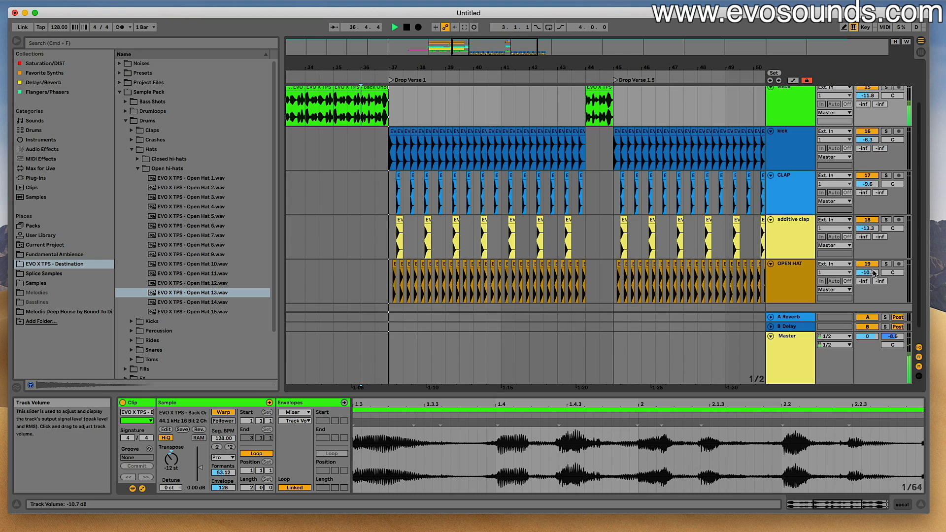
drag(874, 274, 874, 287)
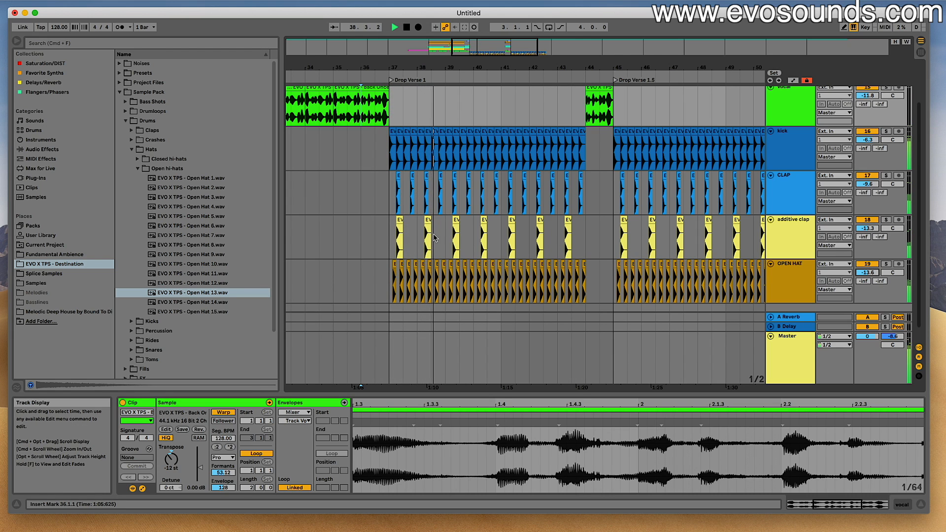
- Audition Drum Loops 9 and 8 from the sample pack's Drumloops folder and place Drum Loop 8 on a new track at 45.1.1
scroll(859, 241, down, 1)
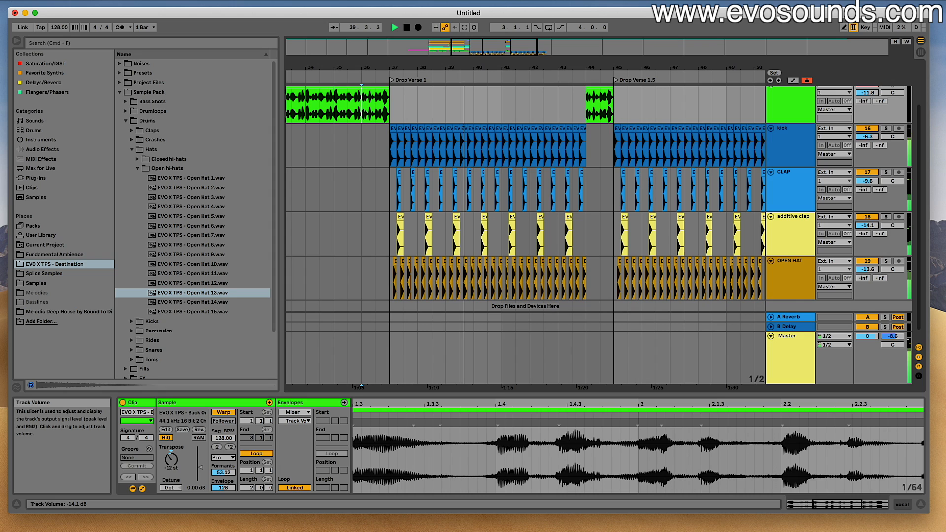
click(139, 168)
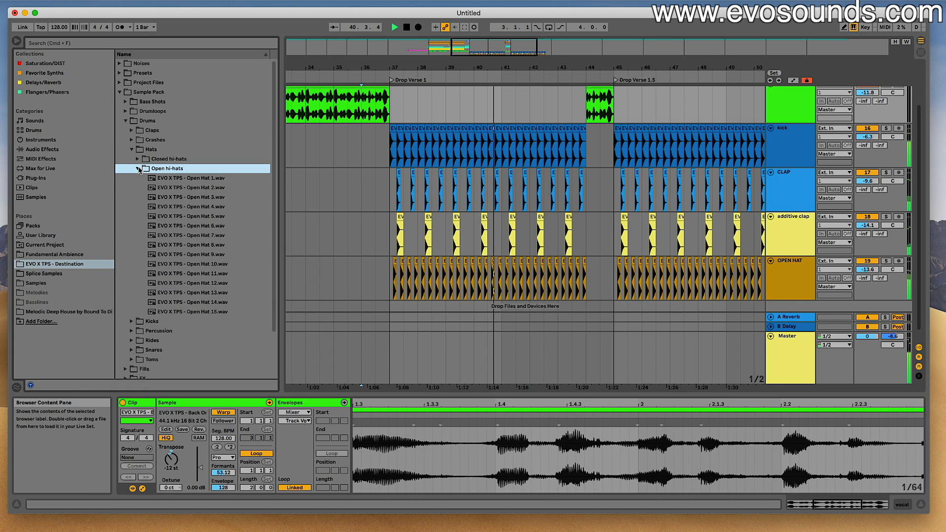
click(138, 169)
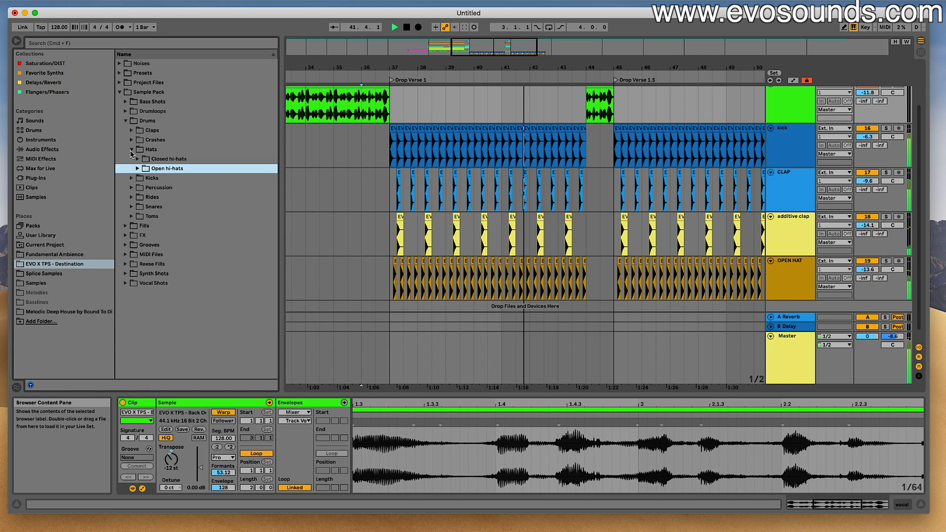
click(132, 150)
drag(567, 225, 461, 214)
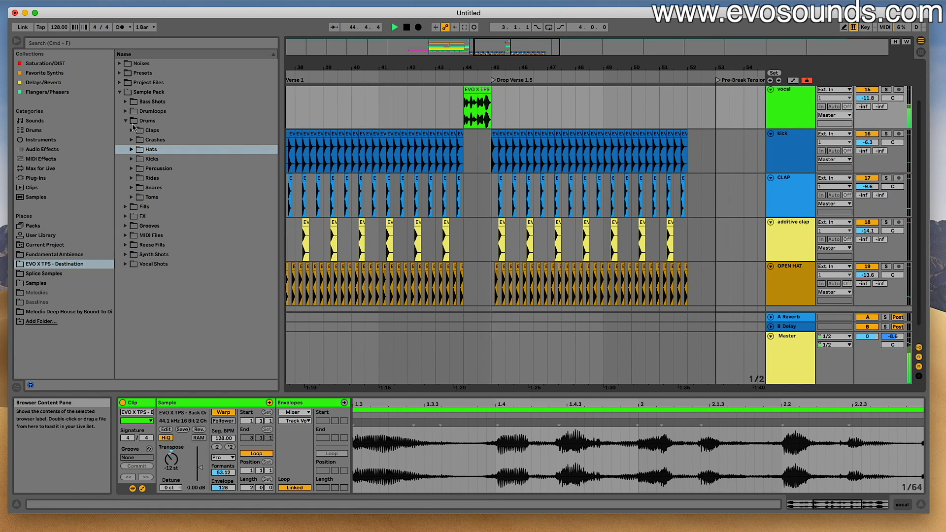
click(126, 120)
click(126, 112)
click(217, 245)
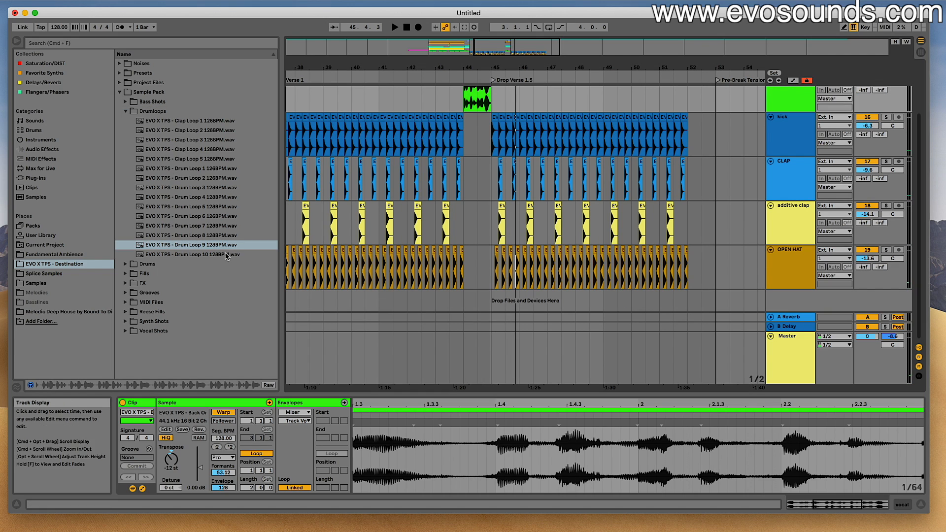
click(222, 238)
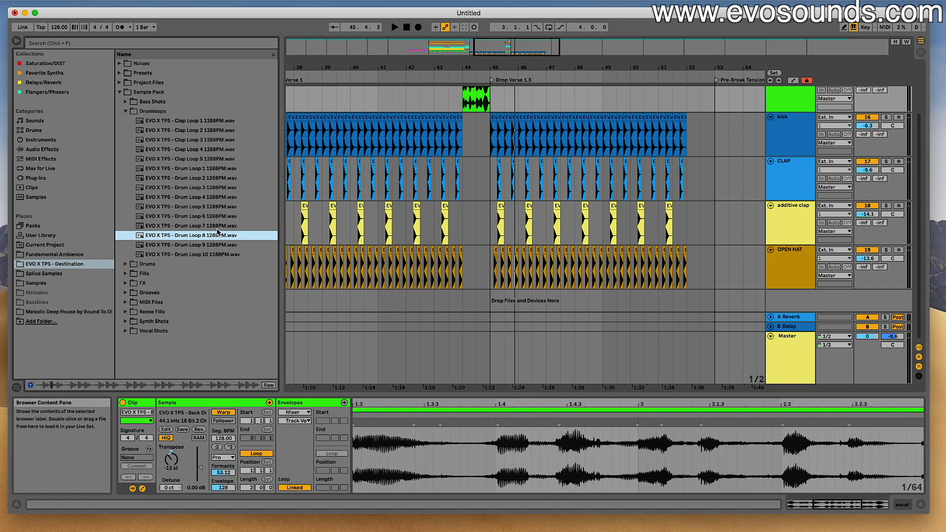
drag(253, 248, 490, 297)
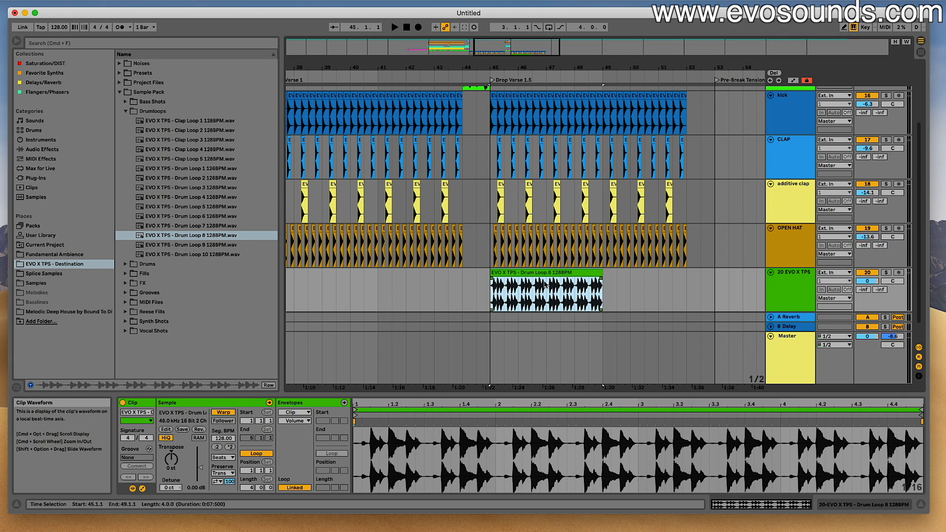
- Rename the drum loop track to "faster", lower its volume to -13.6 dB, and play it with the drop
click(782, 287)
text(faste)
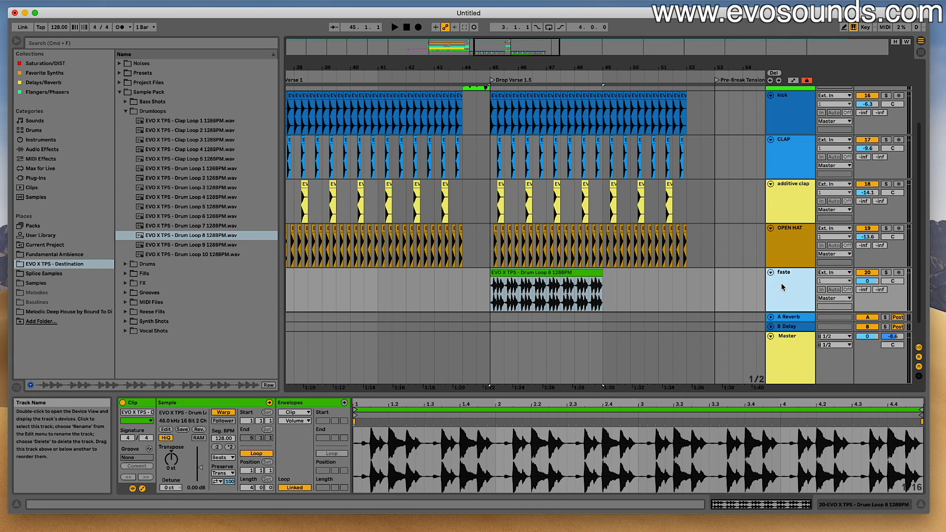
text(r)
key(Return)
drag(859, 281, 860, 301)
key(space)
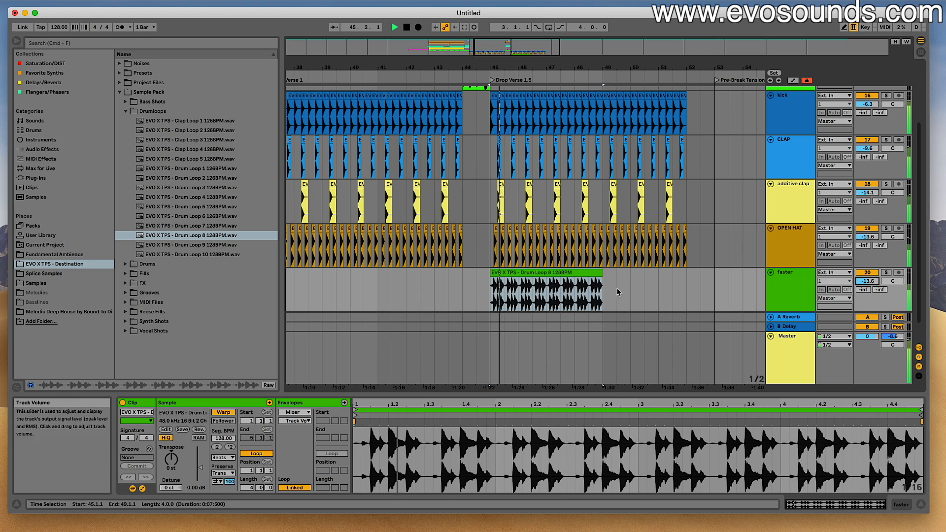
- Duplicate the Drum Loop 8 clip to bar 49 and set the loop's transient envelope to 80
key(super+d)
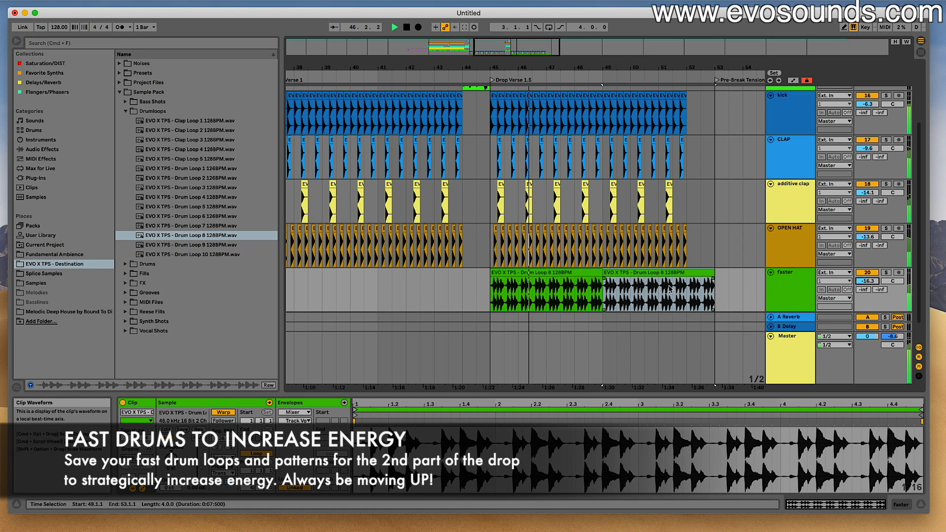
click(578, 281)
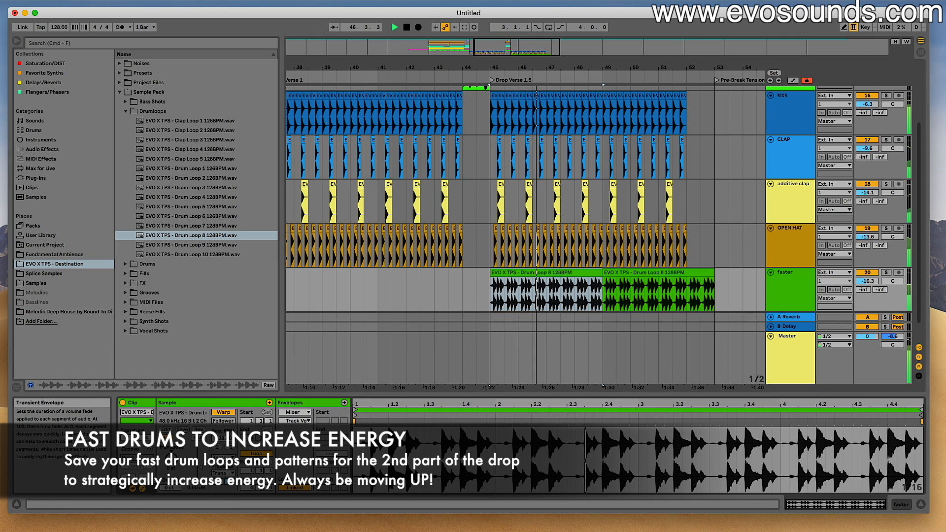
key(super+f)
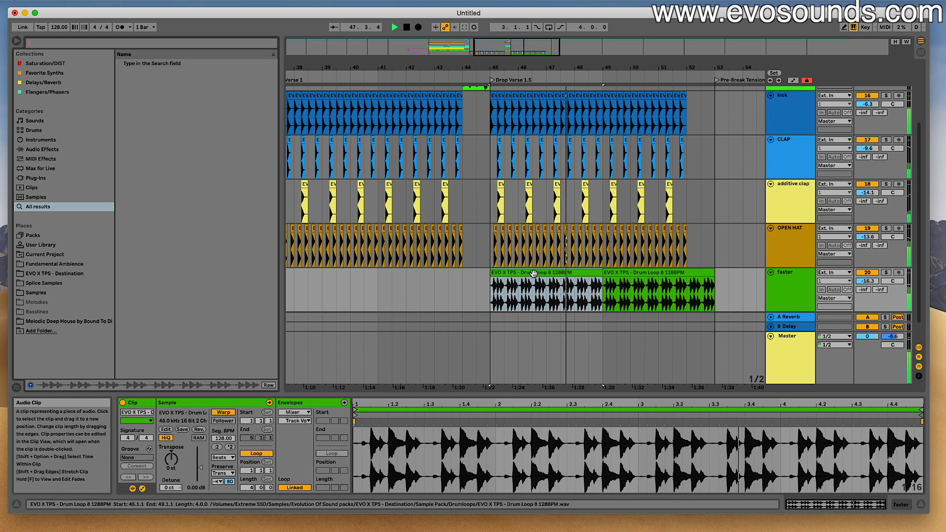
click(605, 273)
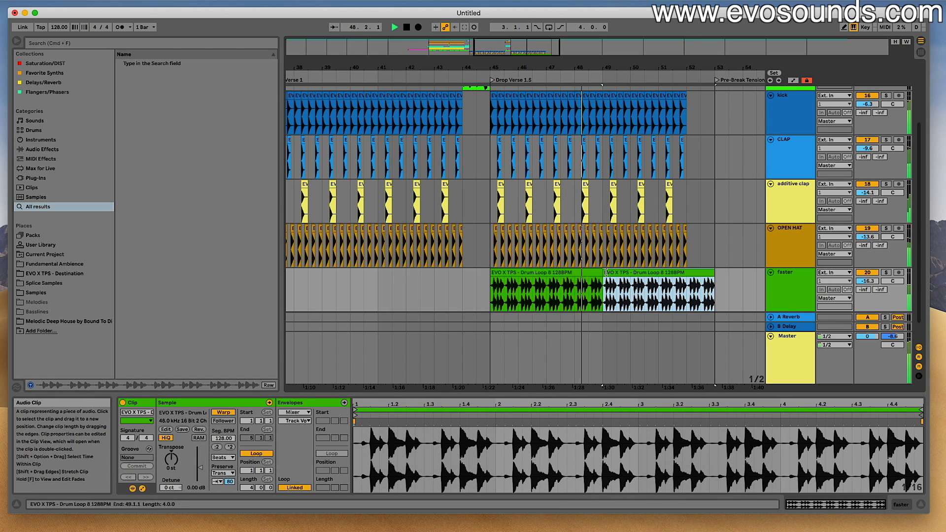
- Set the faster track's volume to -16.1 dB and shorten its second loop clip to end at bar 52
drag(867, 282, 867, 282)
double_click(808, 281)
click(888, 275)
click(716, 274)
drag(715, 274, 687, 275)
key(space)
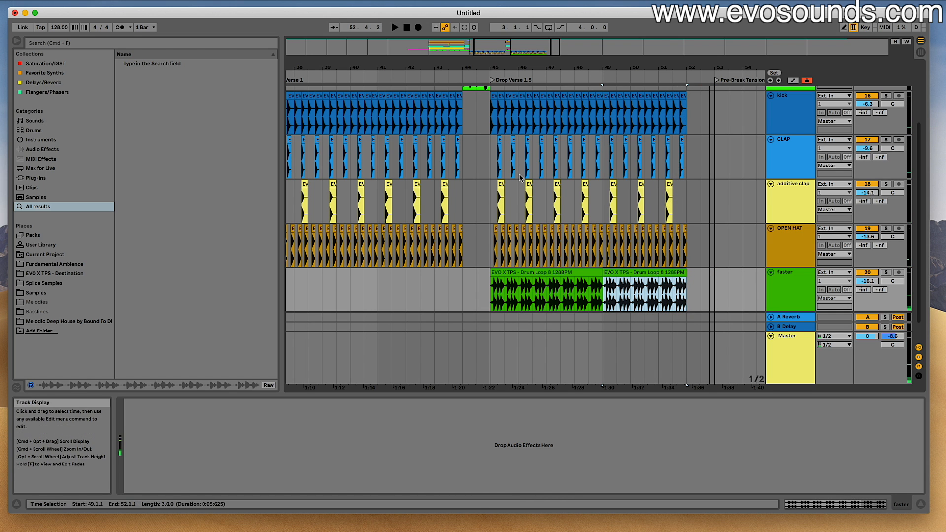
- Insert a MIDI track below the faster track and name it LEAD
drag(512, 67, 632, 51)
scroll(453, 144, down, 2)
scroll(454, 164, up, 4)
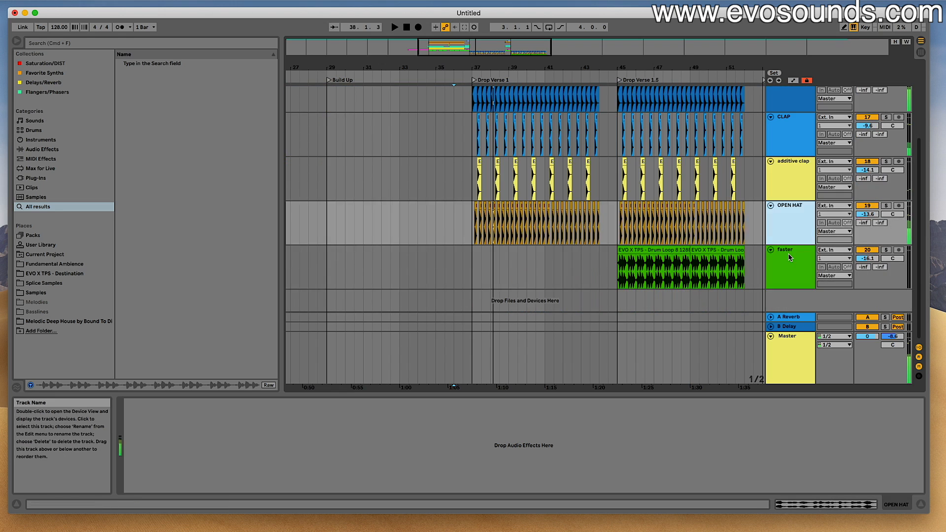
click(788, 257)
key(super+shift+t)
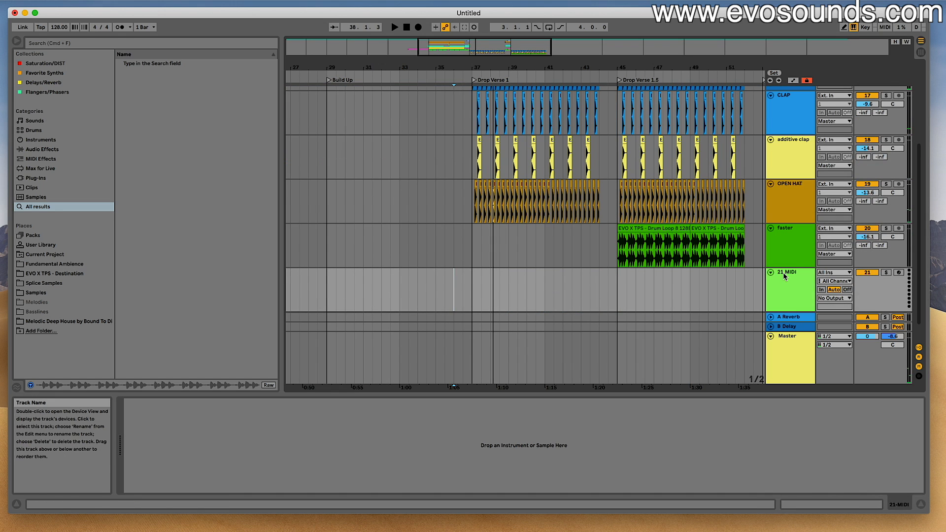
key(super+r)
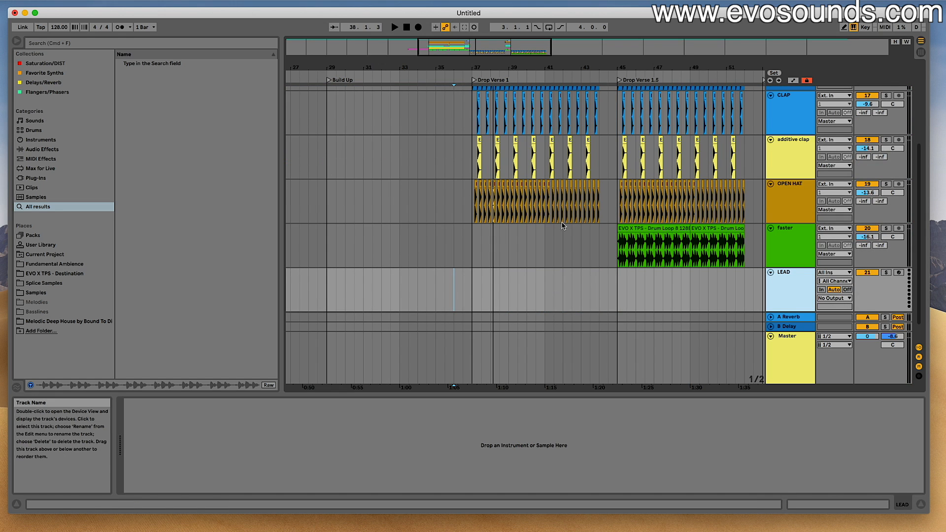
- Search the plug-ins for "SER" and load the Serum VST on the LEAD track
click(36, 178)
key(super+f)
text(SER)
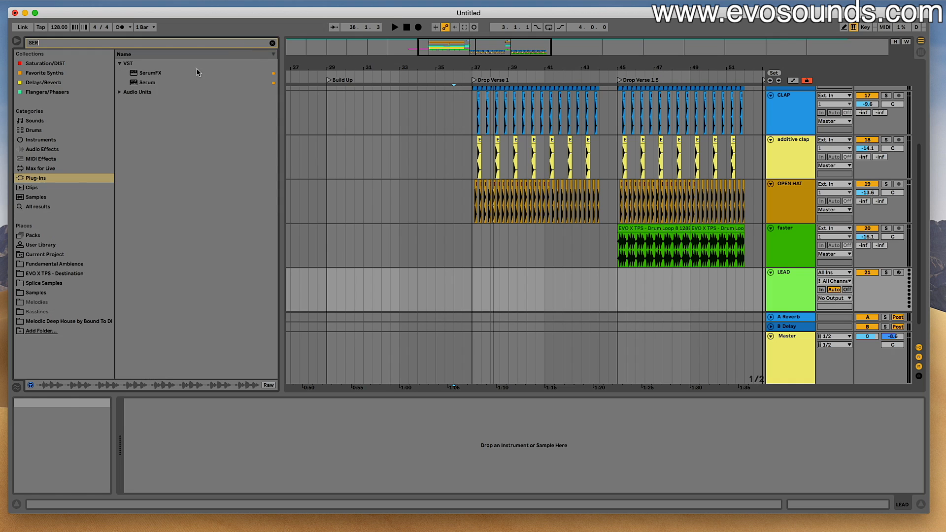
drag(142, 83, 734, 298)
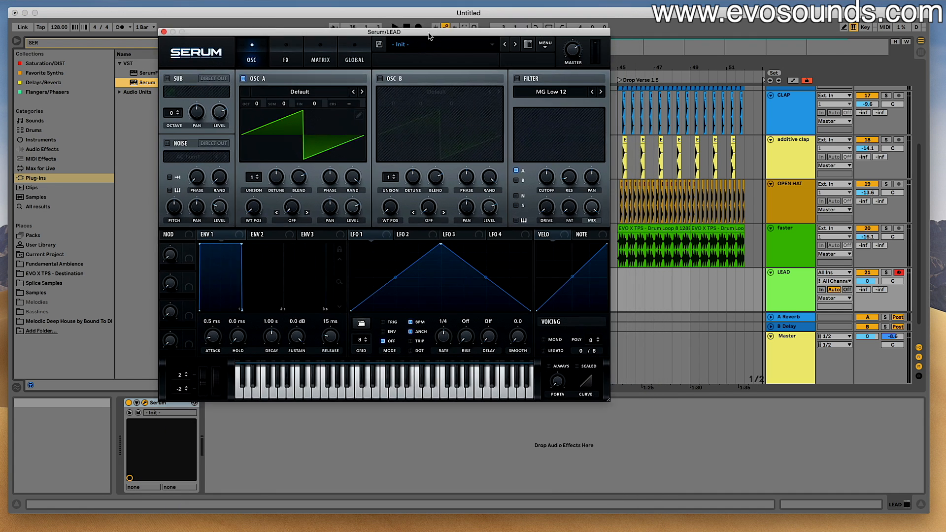
- Load the Serum preset PL - Beater Boy from Destination Presets, lower the LEAD track's volume to -9.9 dB, and play test notes
click(439, 91)
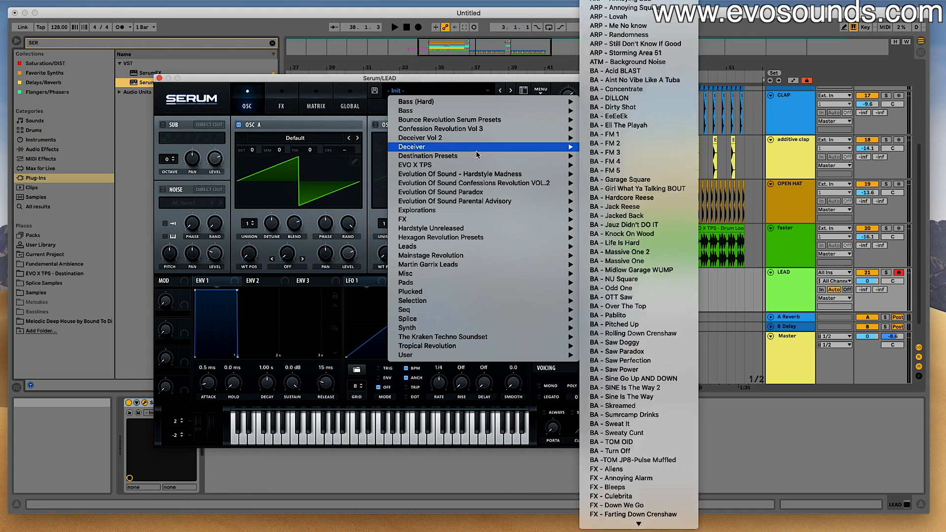
mouse_move(477, 155)
mouse_move(642, 524)
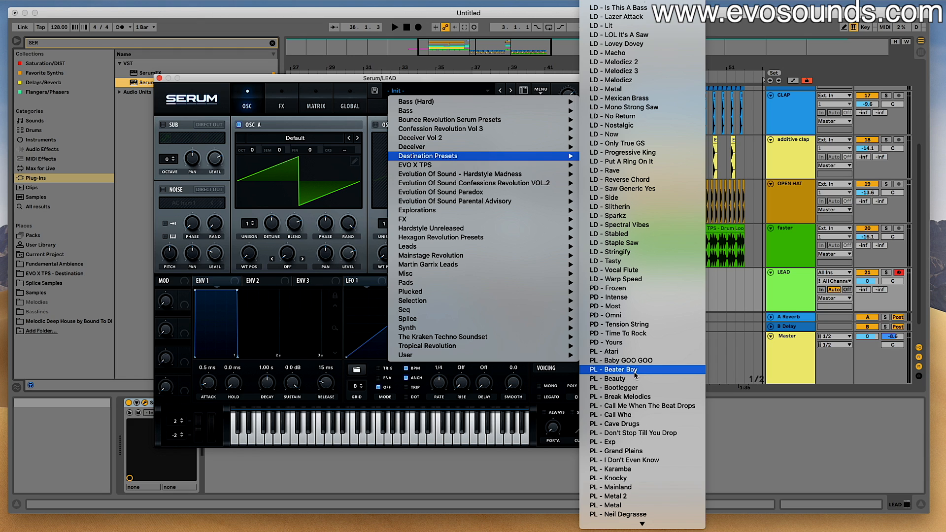
click(633, 370)
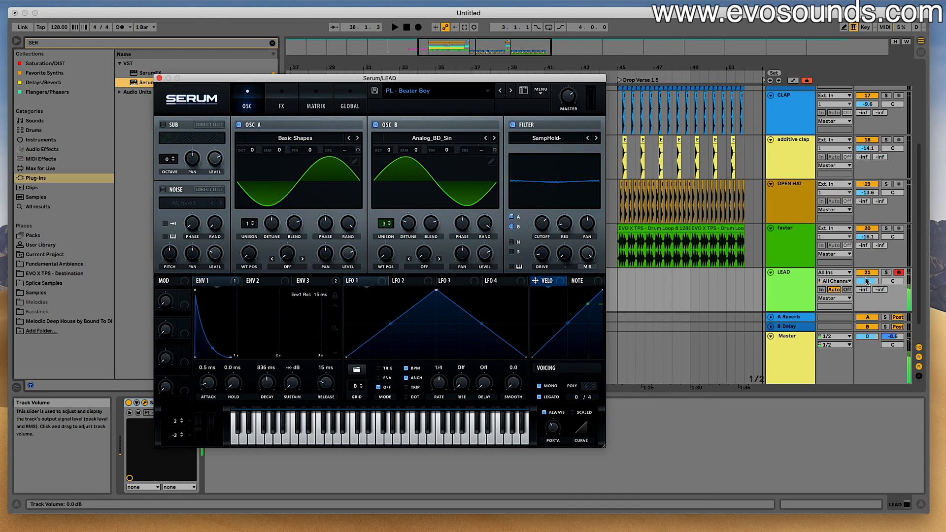
drag(867, 281, 867, 296)
key(x)
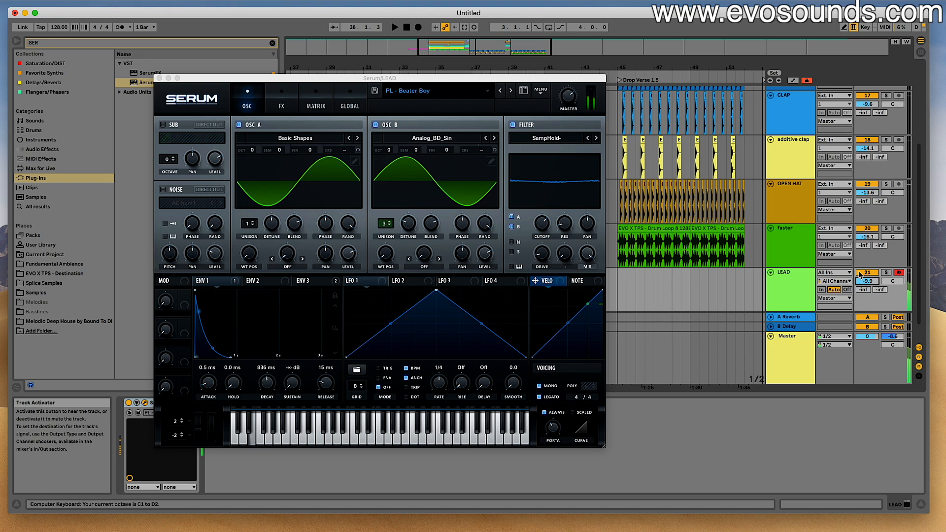
key(x)
- Audition the following pluck presets, choose PL - Cave Drugs, and close the Serum window
click(510, 91)
key(x)
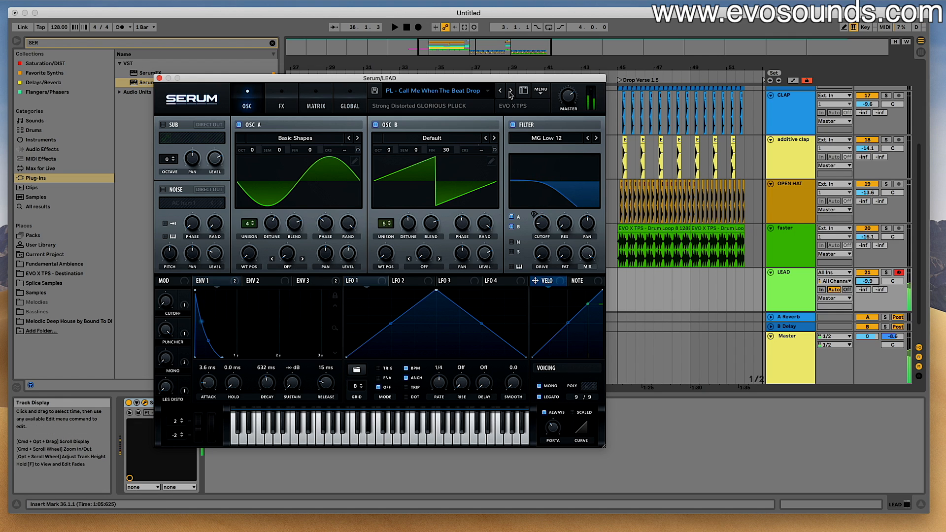
click(510, 91)
key(z)
key(a)
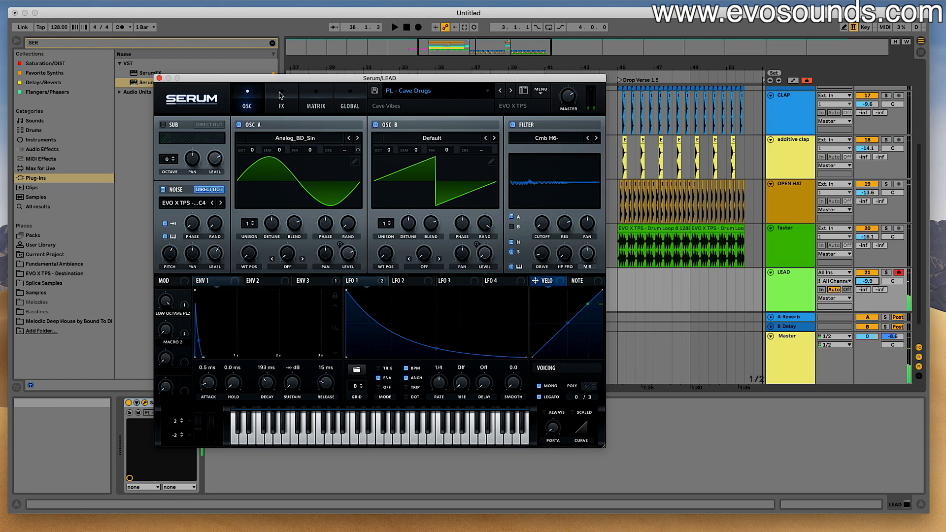
click(160, 79)
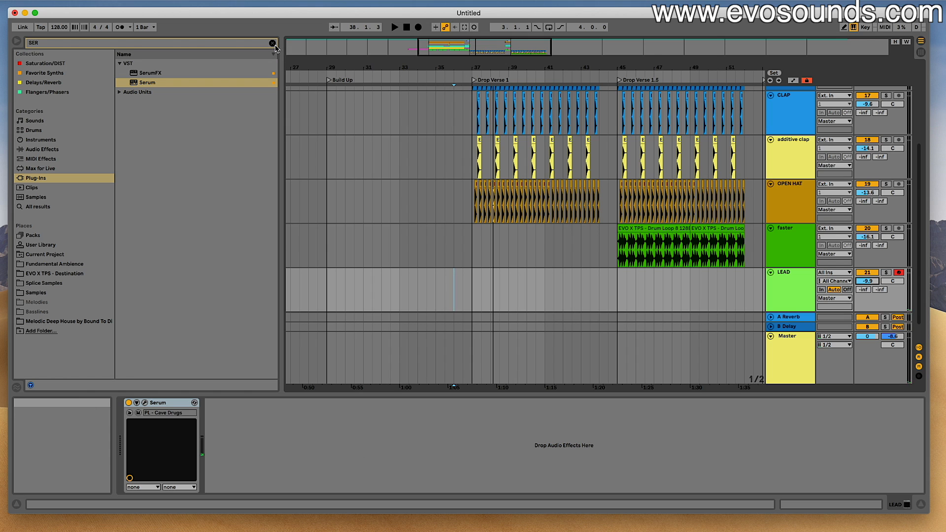
- Search the plug-ins for "camel" and add CamelCrusher after Serum on the LEAD track
click(271, 43)
text(camel)
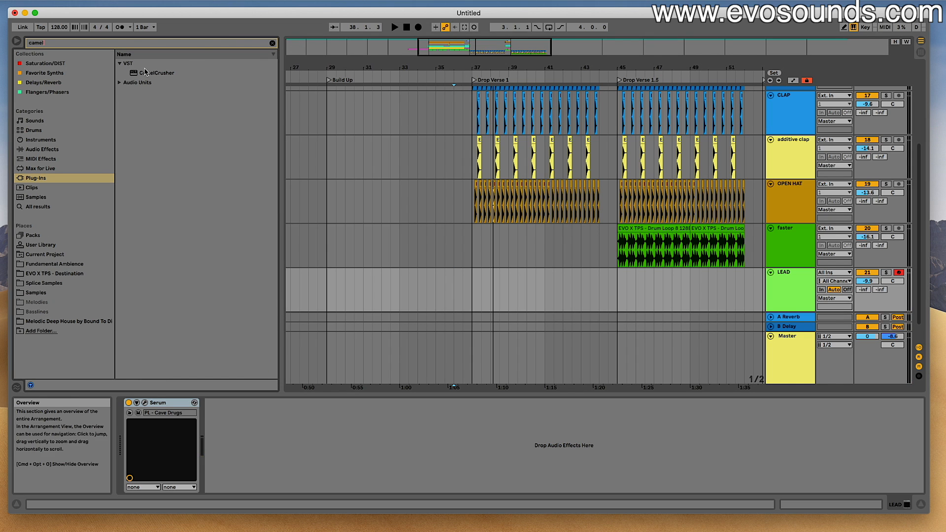
double_click(145, 73)
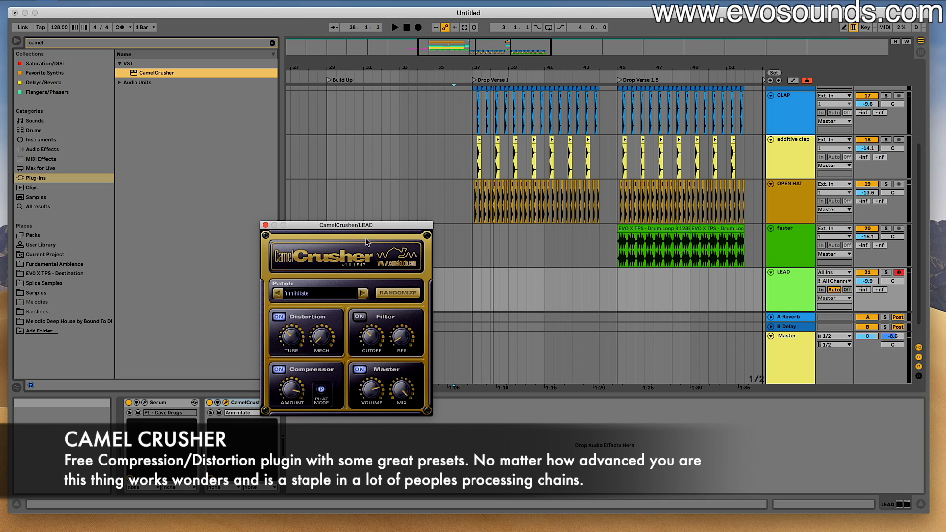
- Save the Live Set in the TEST Project folder as "Start To Finish Episode 1"
key(super+s)
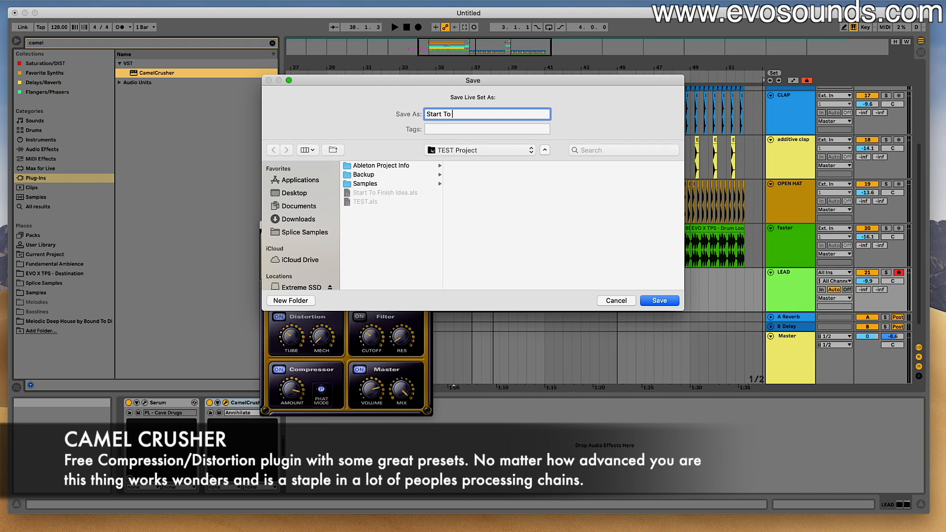
text(Start To Finish Episode 1)
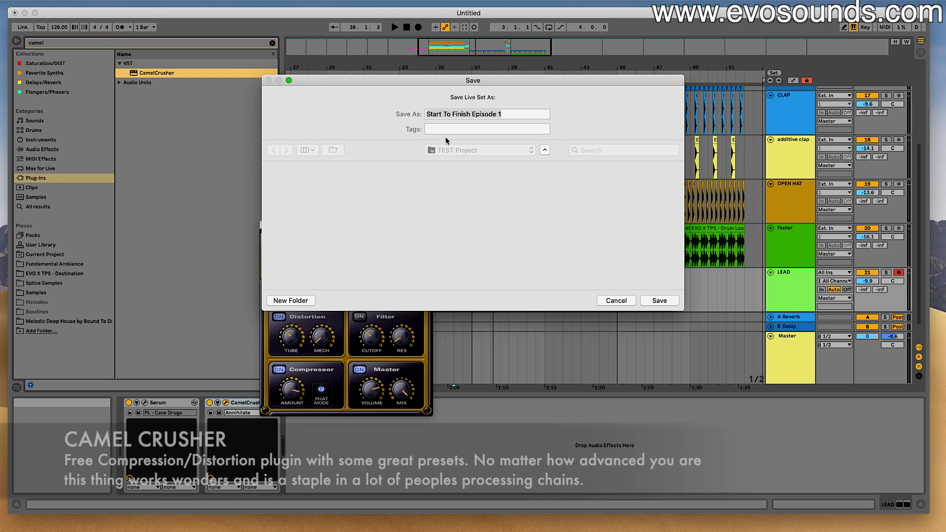
key(Return)
click(401, 283)
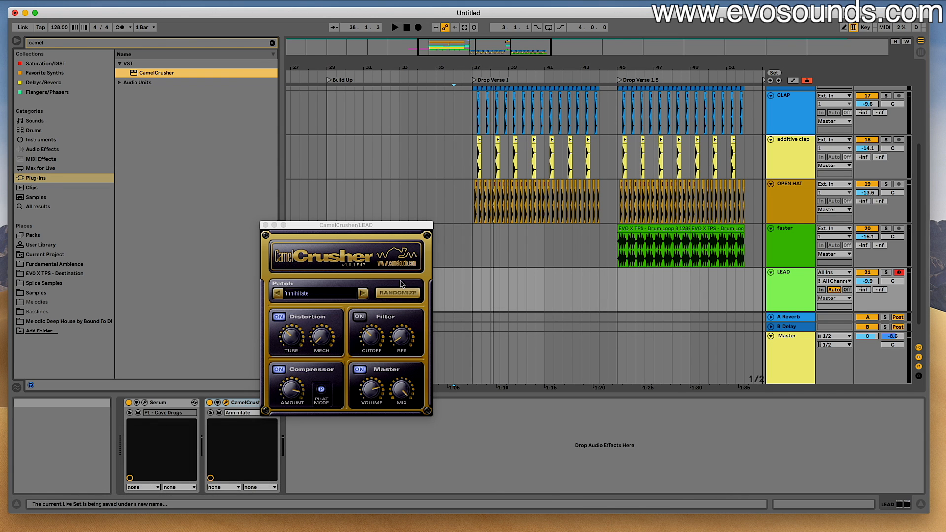
- Collect all external files into the project, save the set, and leave the temporary files in place
click(44, 5)
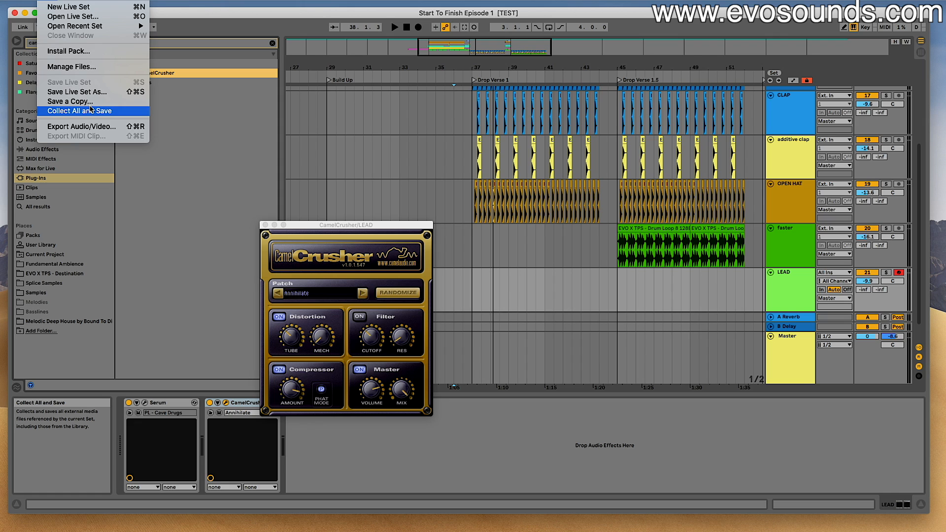
click(69, 108)
click(550, 306)
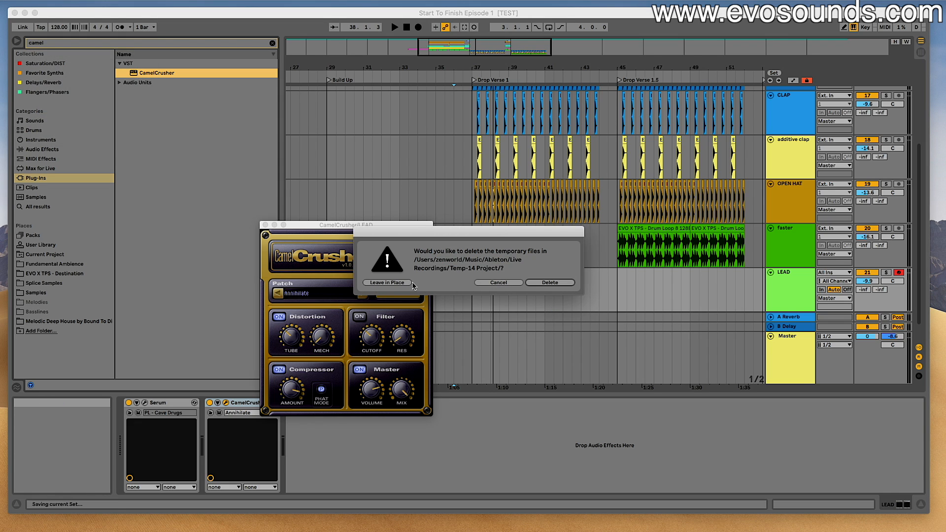
click(389, 283)
- Play the passage from bar 36 into Drop Verse 1 and lower the LEAD track's volume to -14.1 dB
key(space)
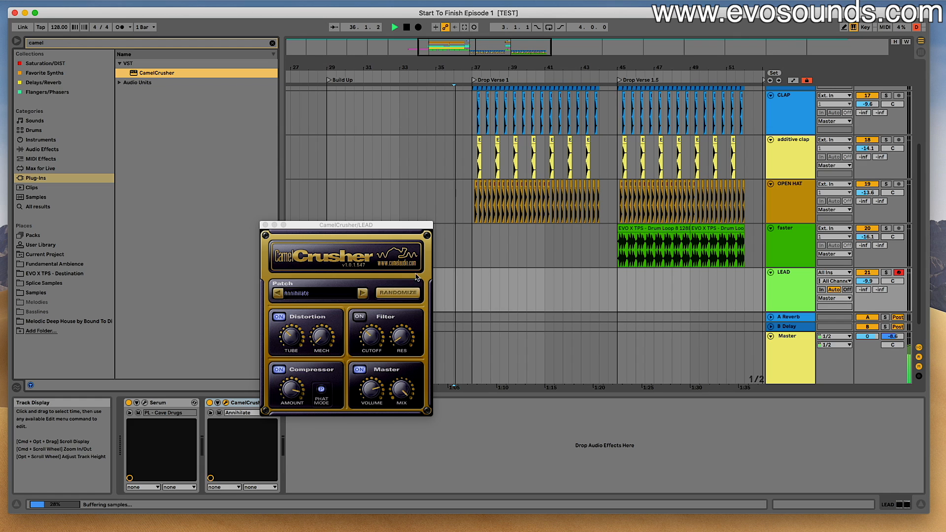
scroll(459, 265, down, 2)
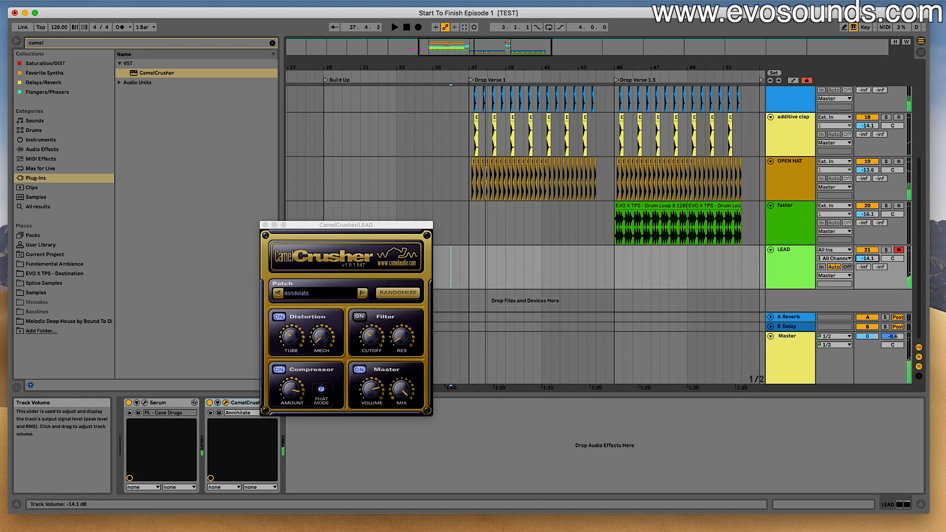
- Lower the computer keyboard octave to C3–D4 and switch CamelCrusher on the LEAD track to the British Crunch patch
key(z)
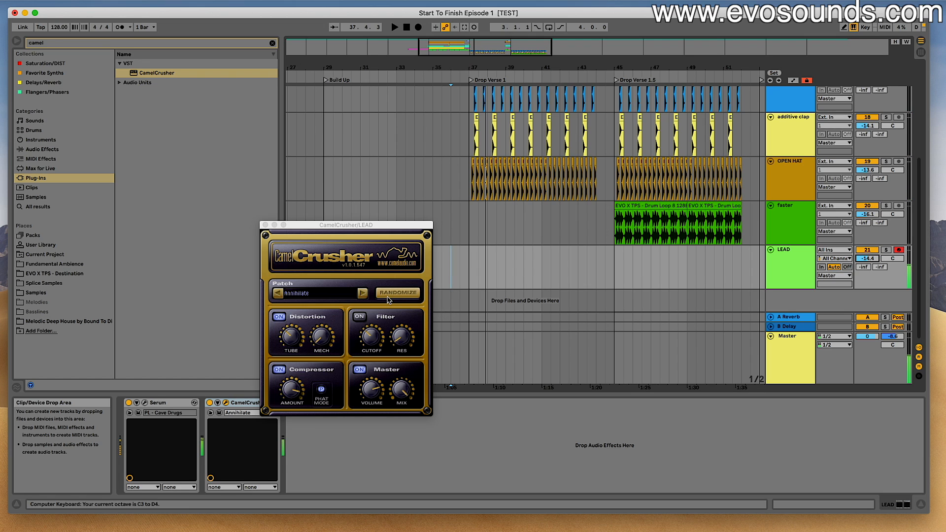
click(363, 294)
click(362, 294)
click(362, 294)
click(362, 294)
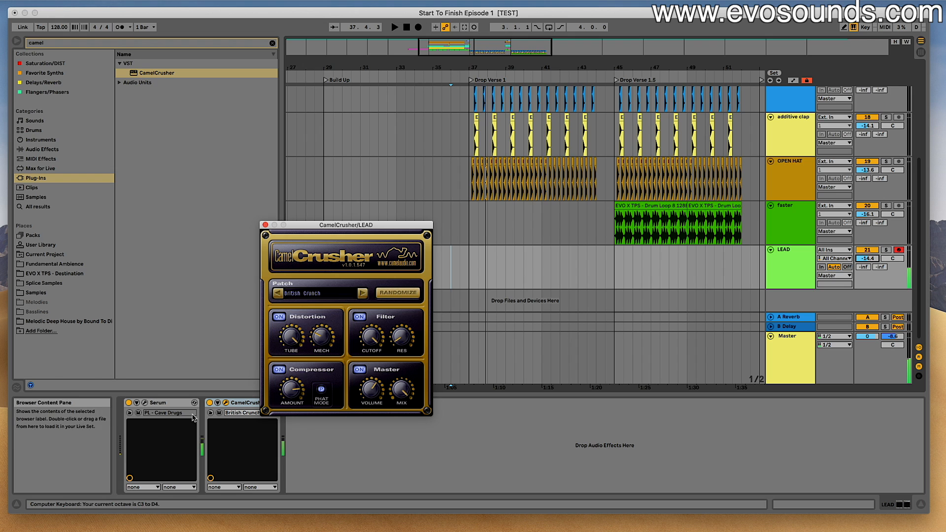
- Compare the LEAD's Serum sound with its delay effect off and on, and set both delay times to 1/32
click(144, 403)
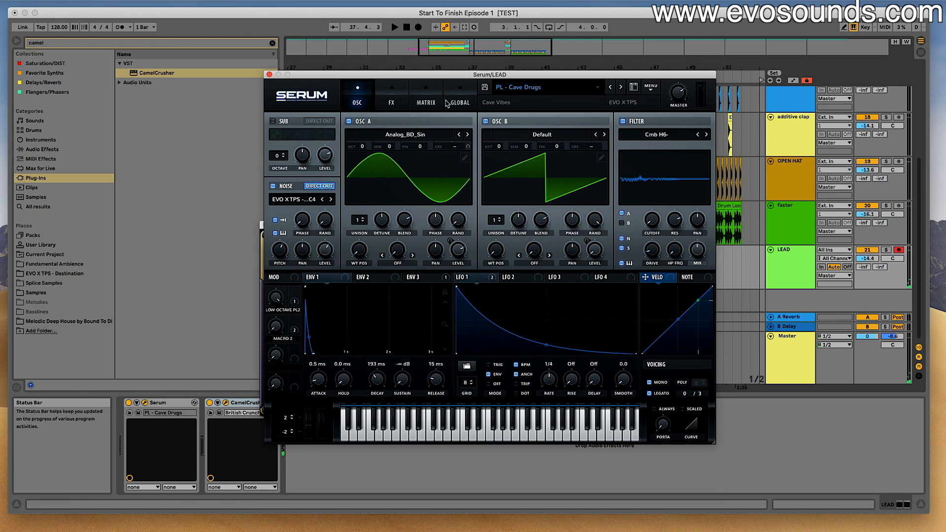
click(391, 96)
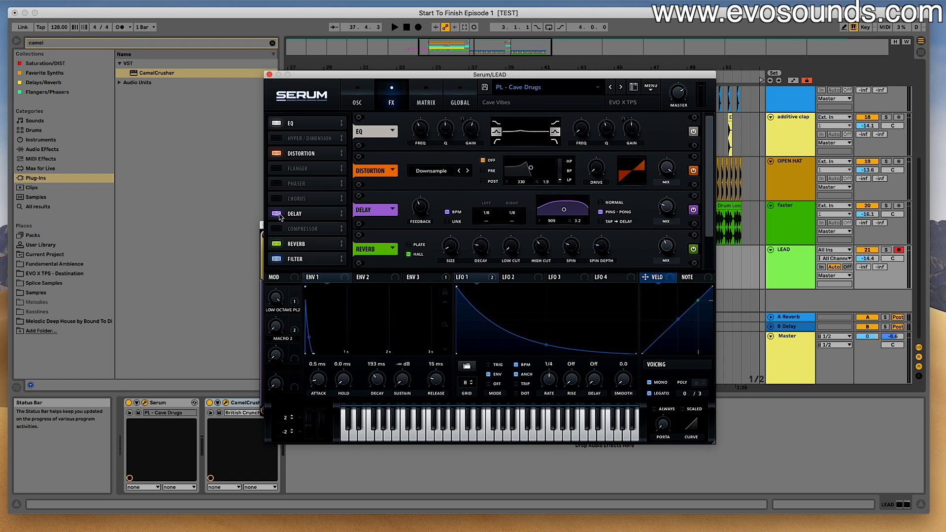
click(276, 213)
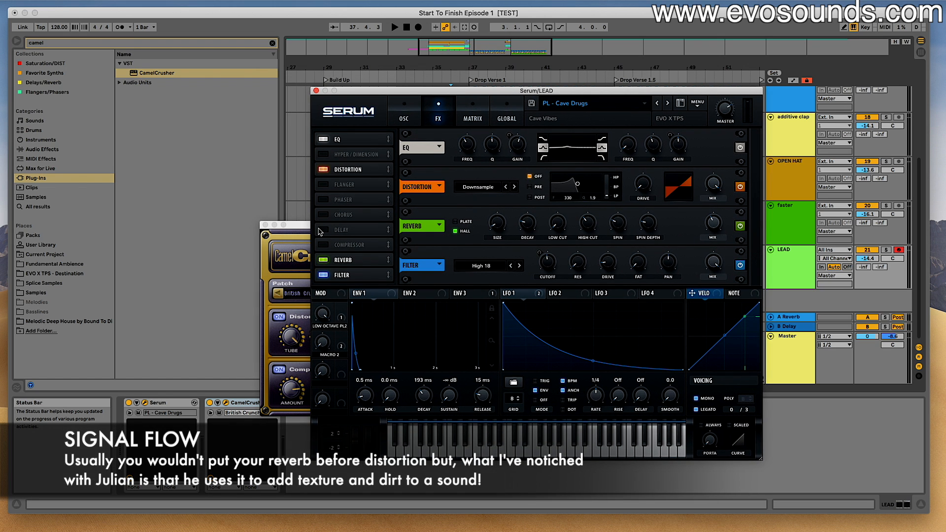
click(319, 232)
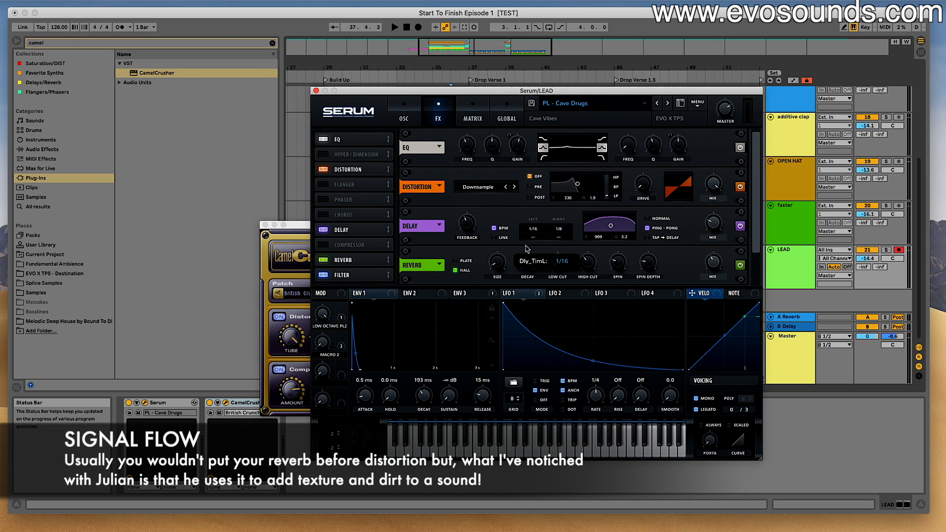
drag(536, 226, 557, 247)
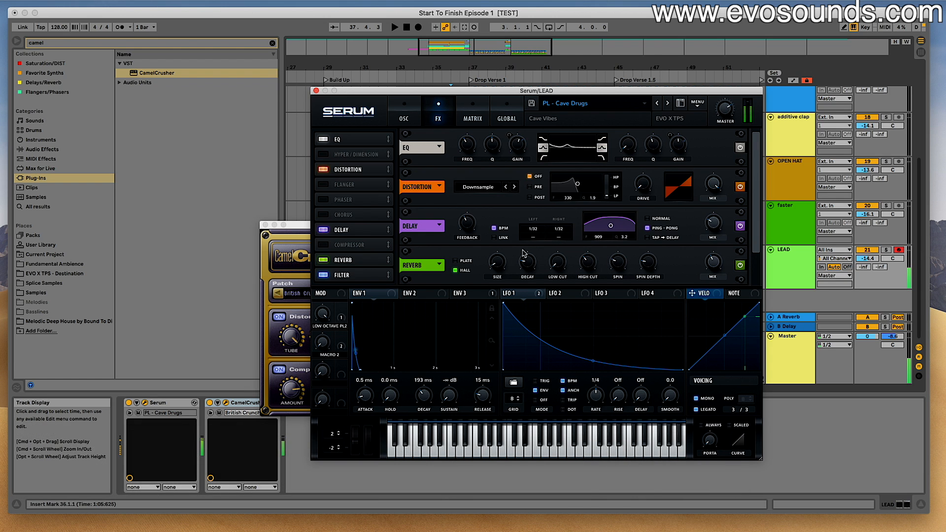
mouse_move(521, 275)
drag(520, 275, 518, 266)
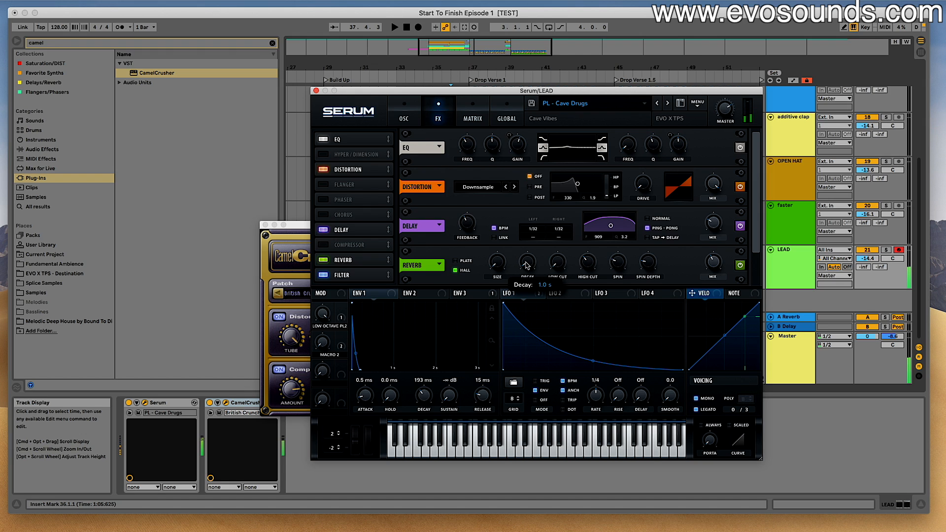
drag(740, 219, 699, 267)
- Audition the lead with the computer keyboard, lowering the octave to C1–D2, and close the Serum and CamelCrusher windows
key(x)
key(e)
key(d)
key(e)
key(d)
key(z)
key(e)
key(d)
key(z)
key(e)
key(d)
key(z)
key(e)
key(e)
key(d)
key(e)
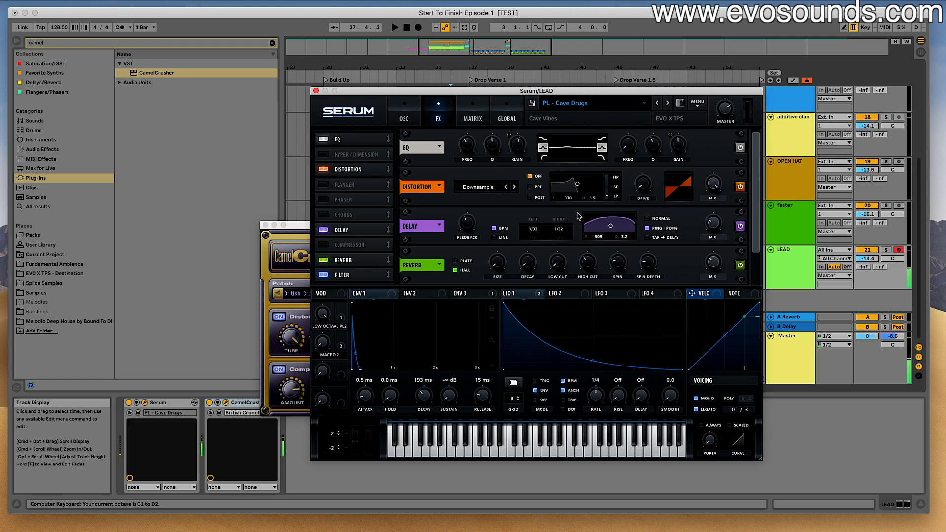
click(316, 90)
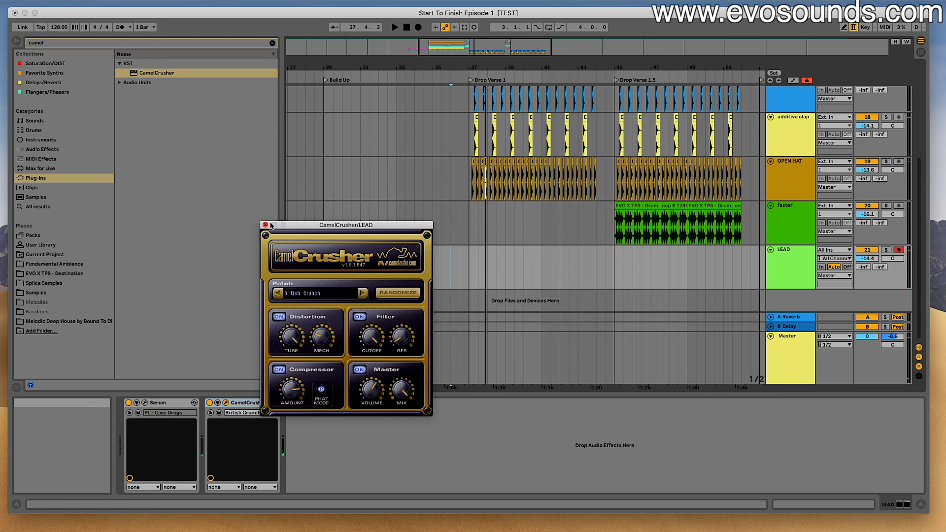
click(265, 225)
- Insert an empty MIDI clip on the LEAD track from 37.1.1 to 44.1.1 and enlarge its note editor
drag(468, 259, 597, 271)
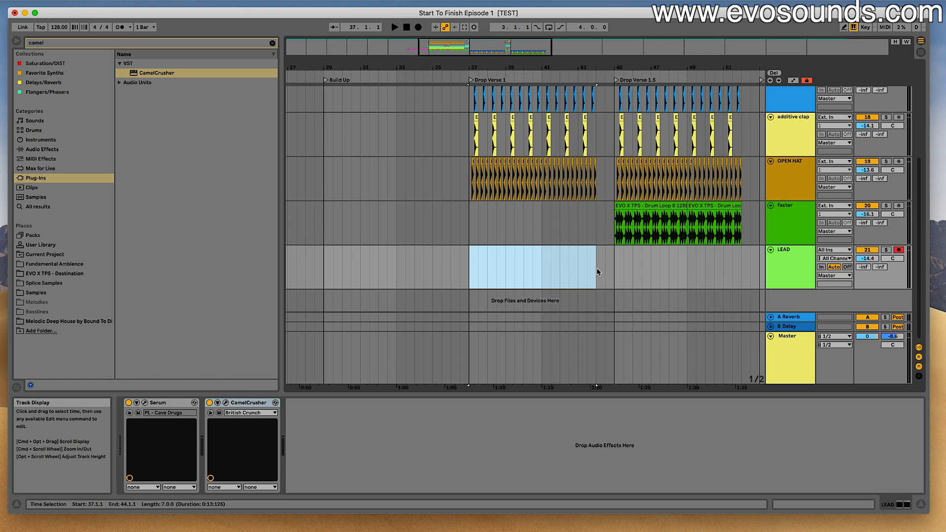
key(super+shift+m)
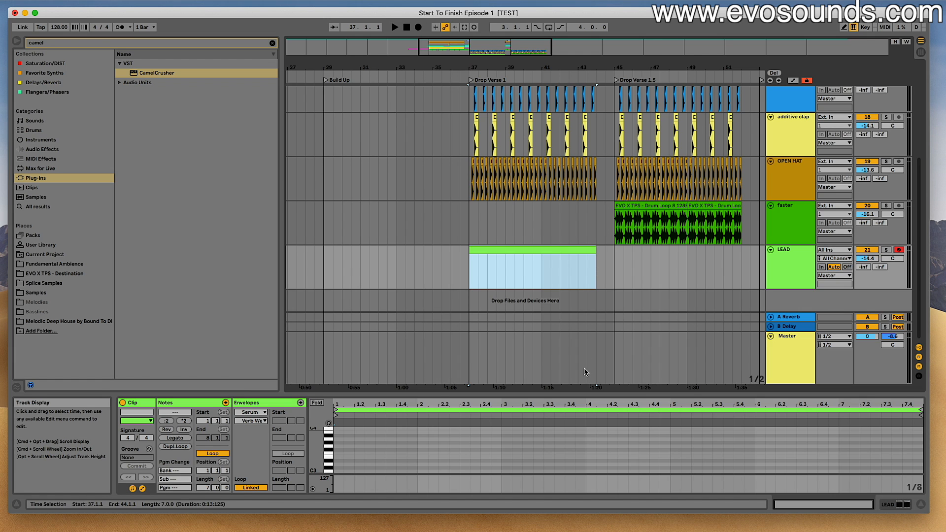
drag(582, 392, 566, 150)
drag(318, 281, 345, 281)
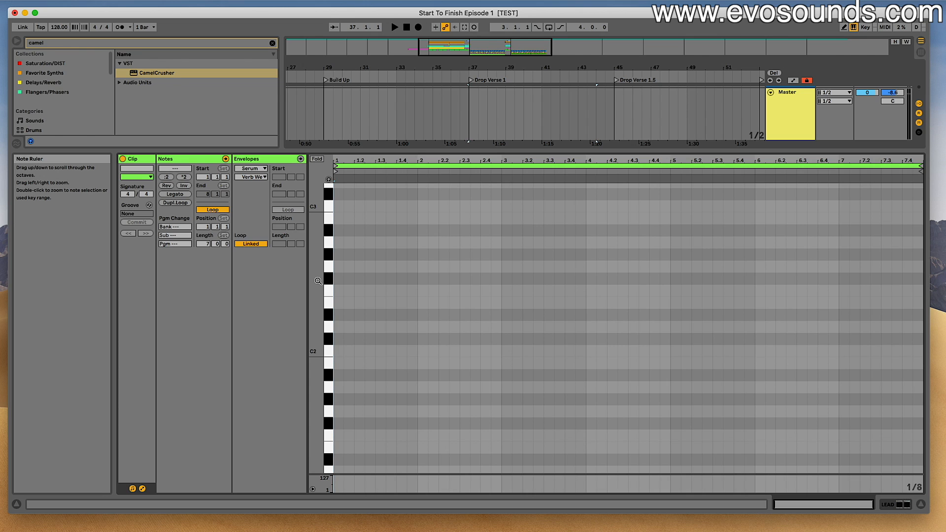
- Try out notes for the lead melody on the computer keyboard against the empty clip's note editor
key(e)
key(d)
key(d)
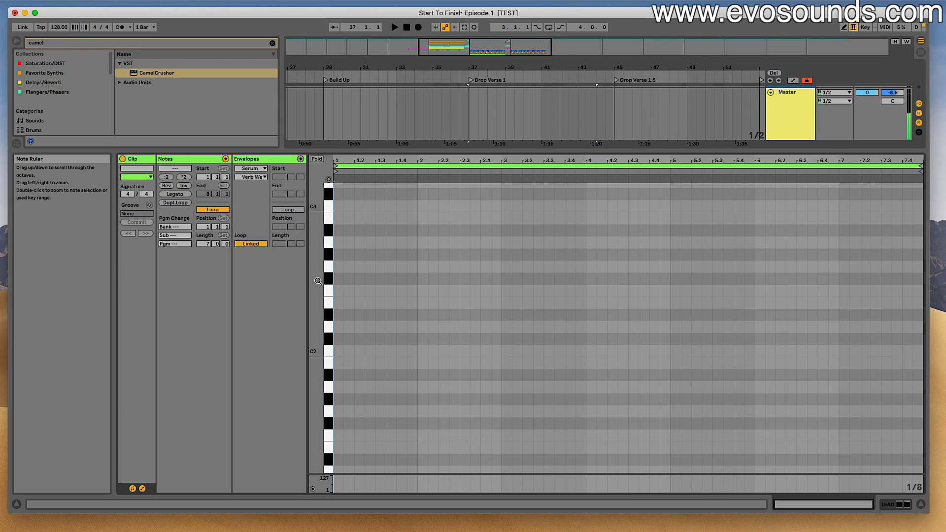
scroll(317, 281, up, 3)
key(u)
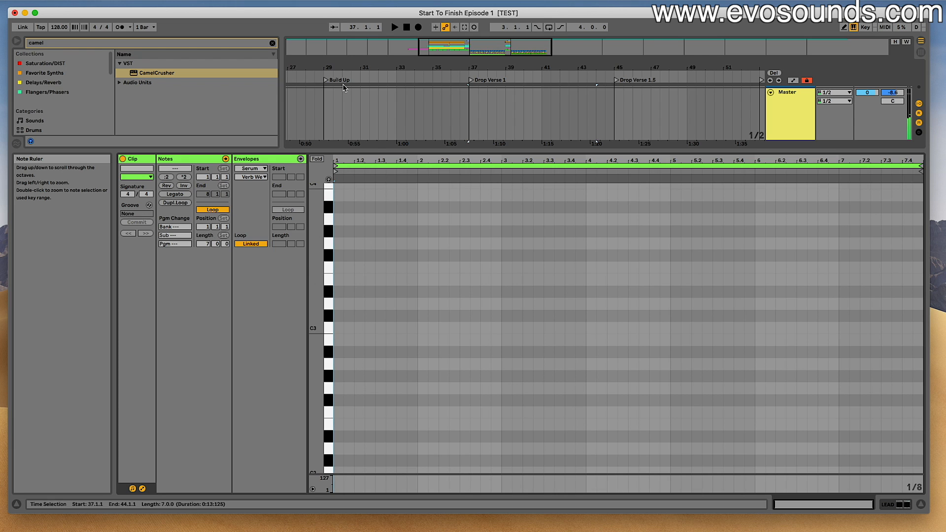
double_click(314, 244)
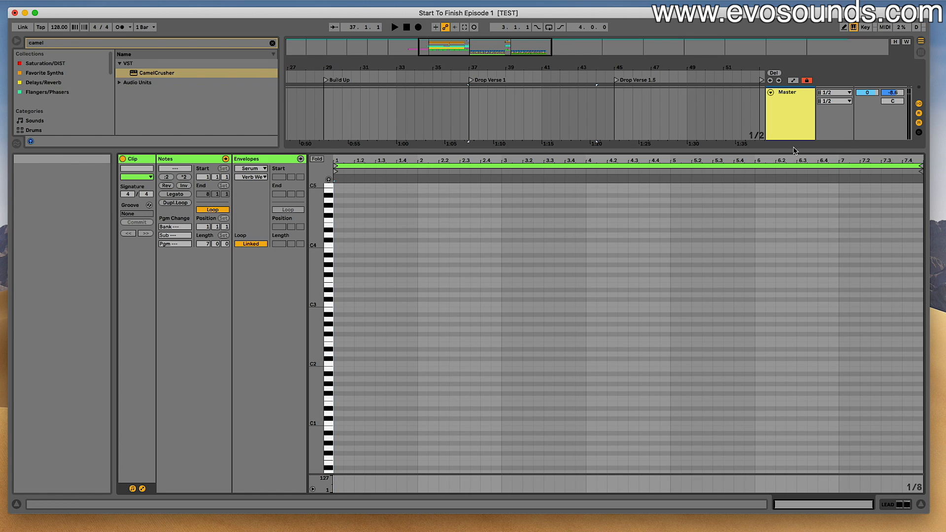
- Turn off the delay effect in the LEAD track's Serum and close its window
drag(790, 148, 783, 364)
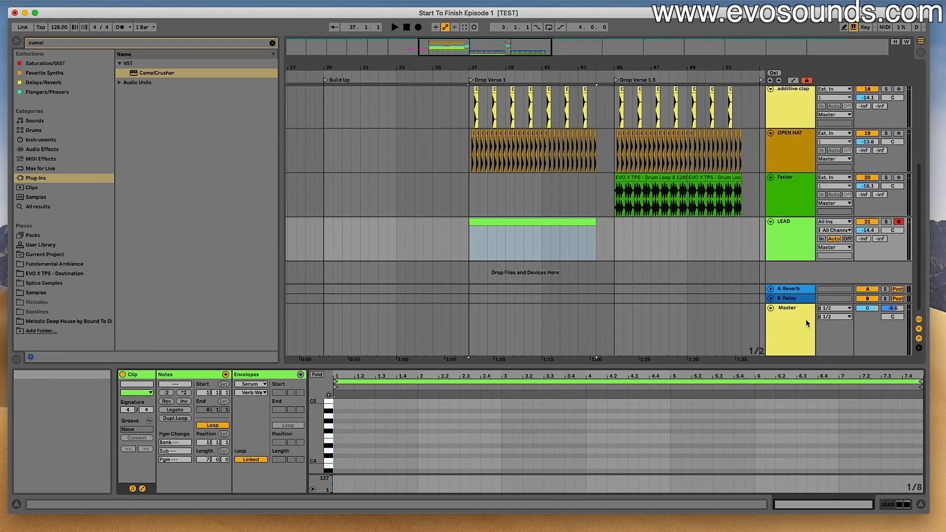
double_click(789, 222)
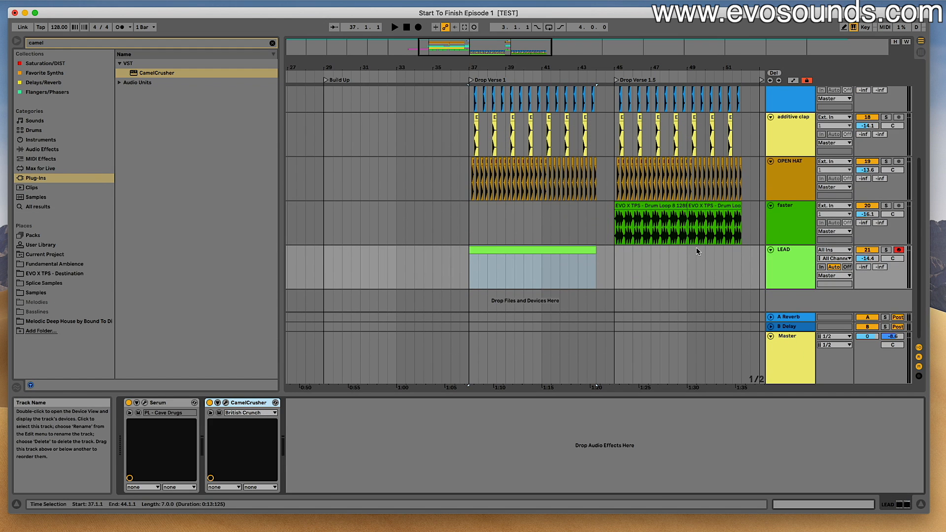
click(144, 403)
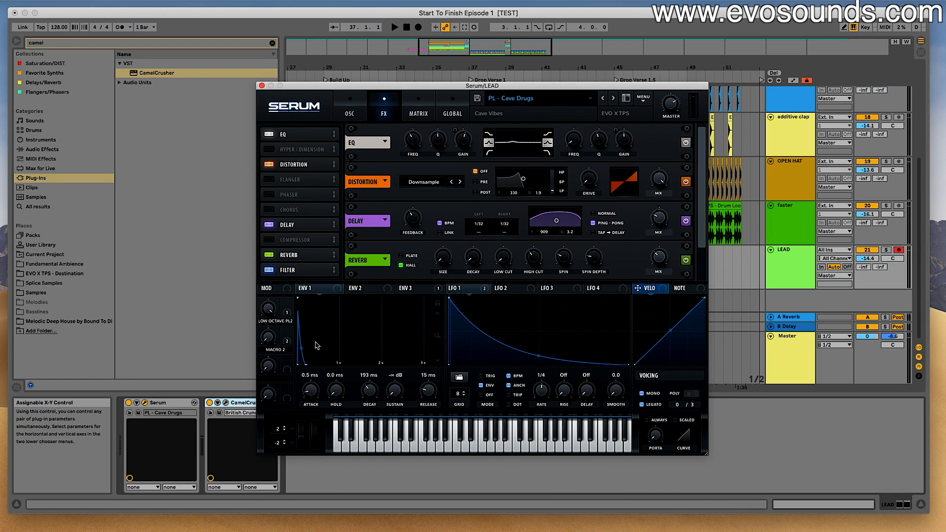
click(269, 225)
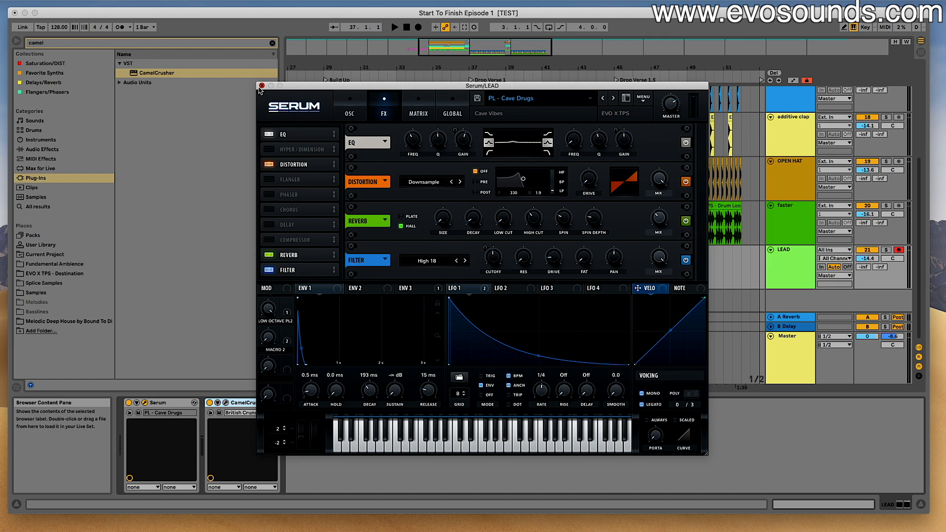
click(261, 86)
- Record the lead melody on the LEAD track from bar 37 through Drop Verse 1.5, restarting unsatisfactory takes
double_click(535, 250)
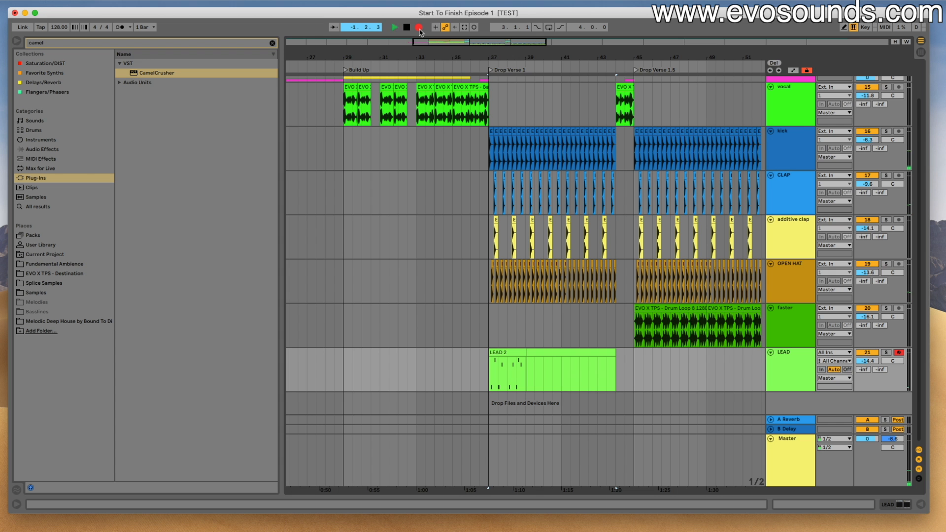
click(418, 27)
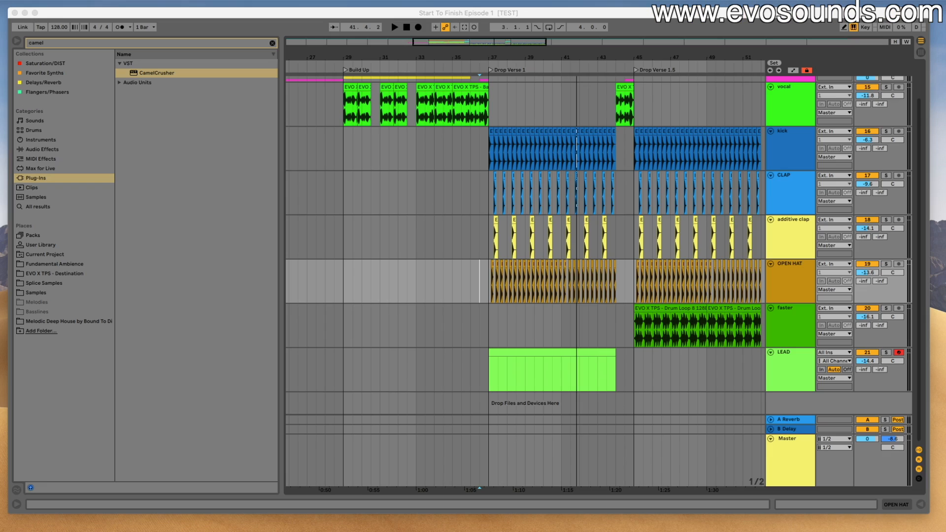
click(519, 349)
click(520, 352)
key(space)
key(space)
click(418, 27)
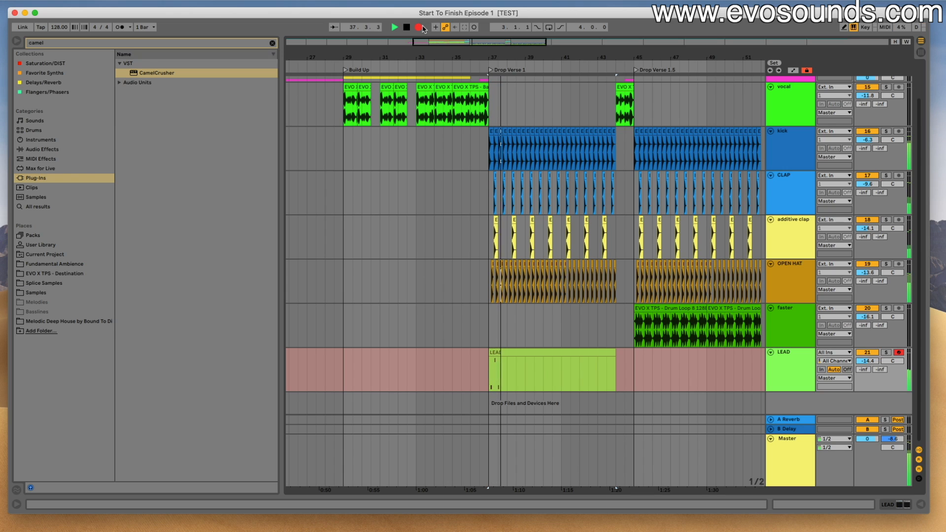
click(422, 27)
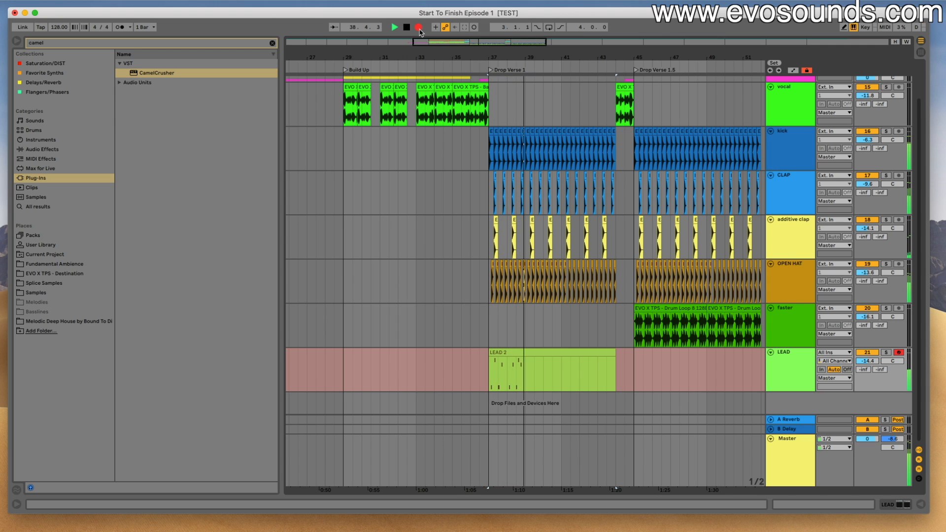
key(space)
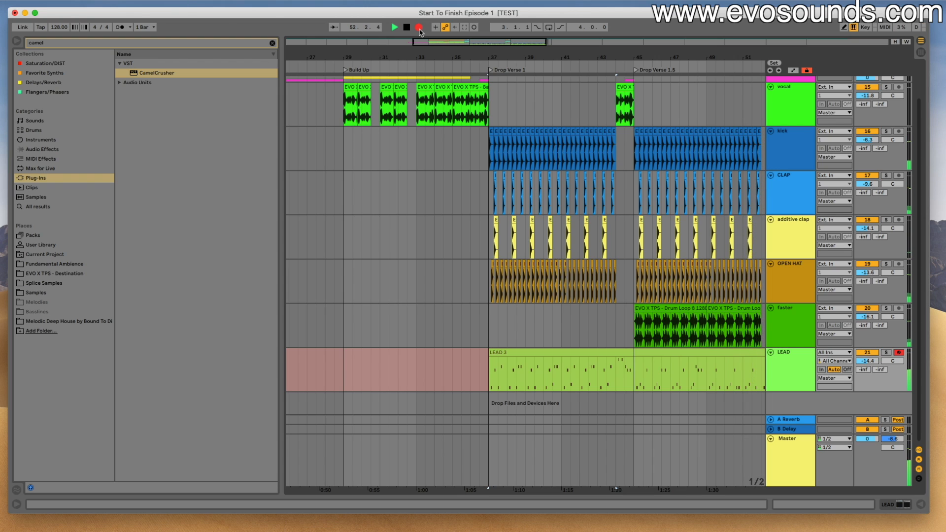
key(space)
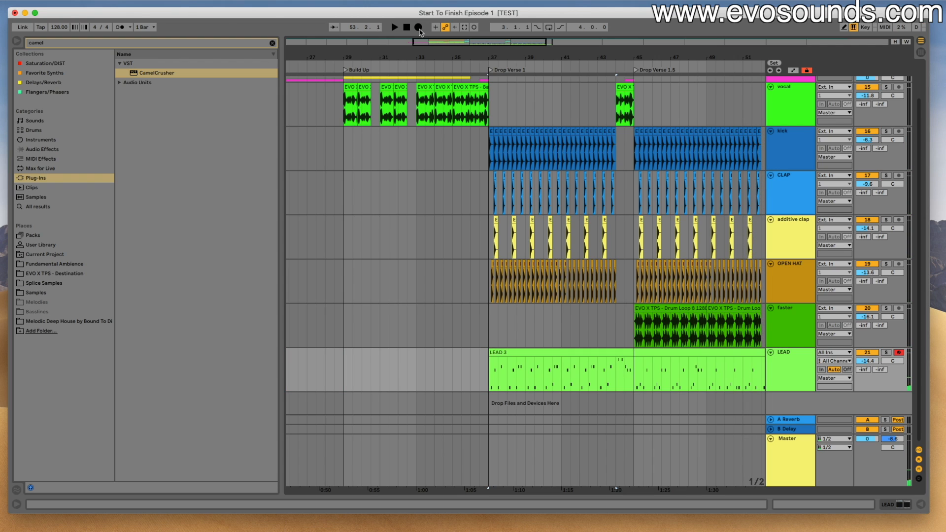
- Split the recorded LEAD clip at bar 45, where Drop Verse 1.5 begins
click(611, 231)
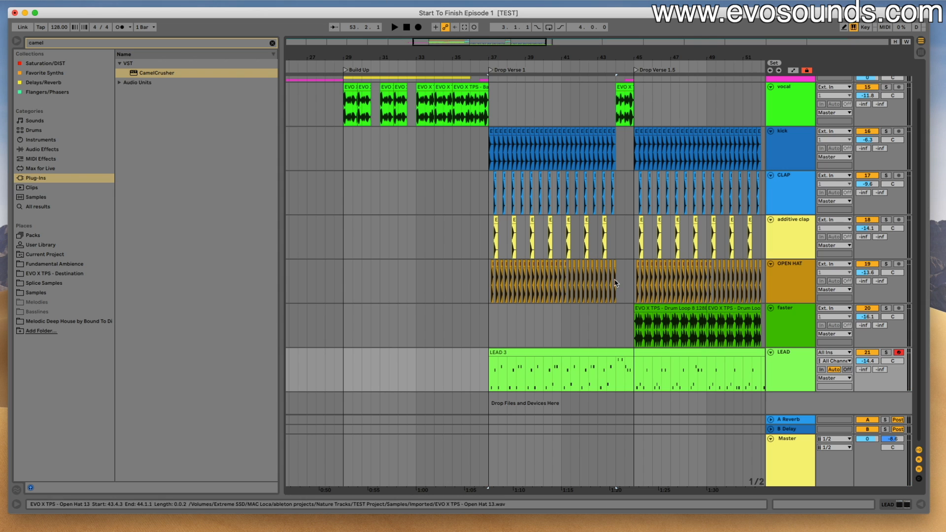
double_click(573, 353)
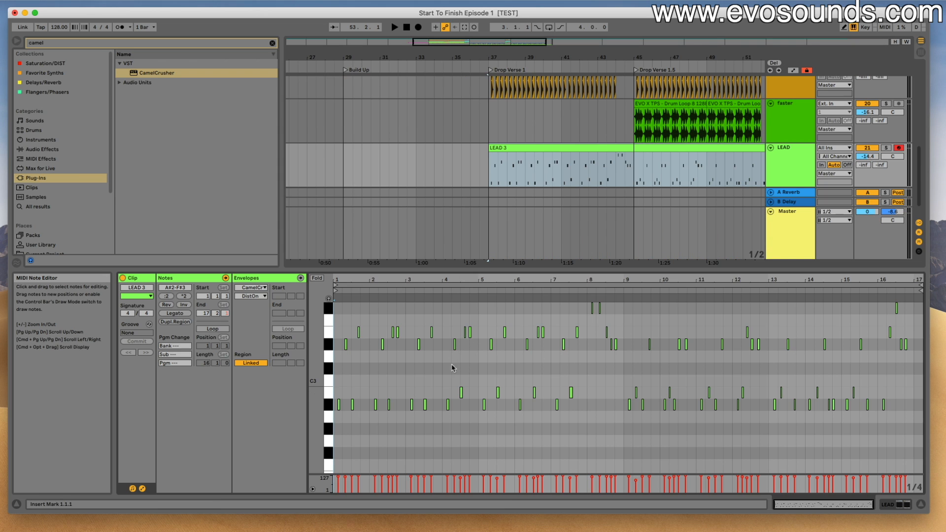
drag(502, 42, 537, 43)
drag(496, 164, 338, 163)
key(super+e)
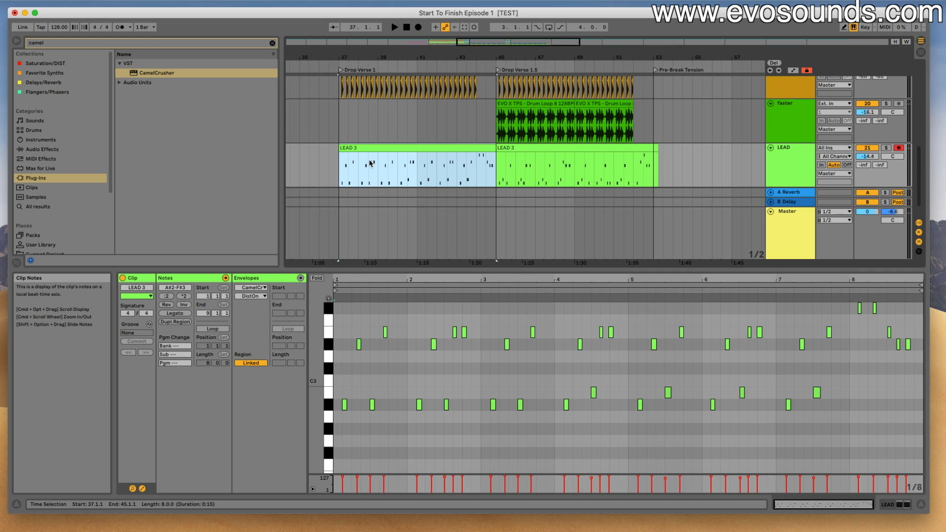
- Open the Drop Verse 1 LEAD clip in an enlarged note editor and play it to check the note timing
double_click(381, 147)
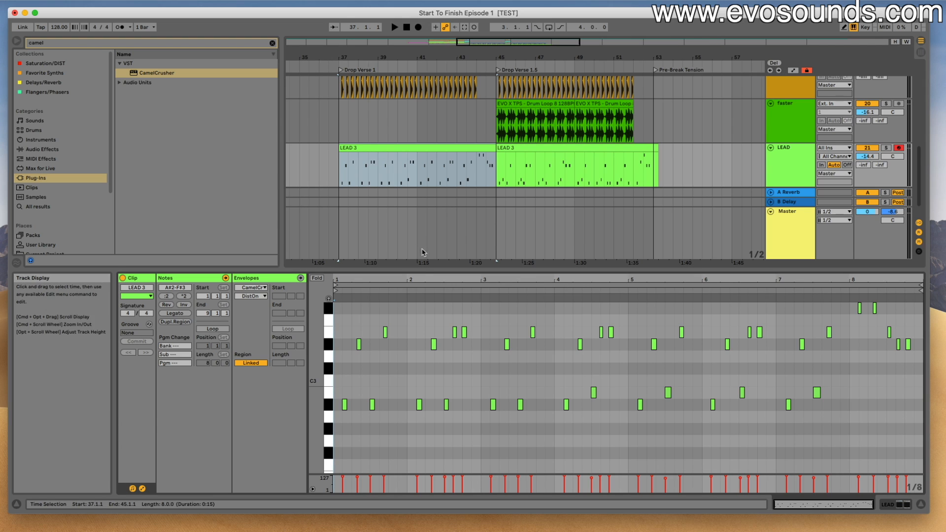
drag(418, 270, 418, 205)
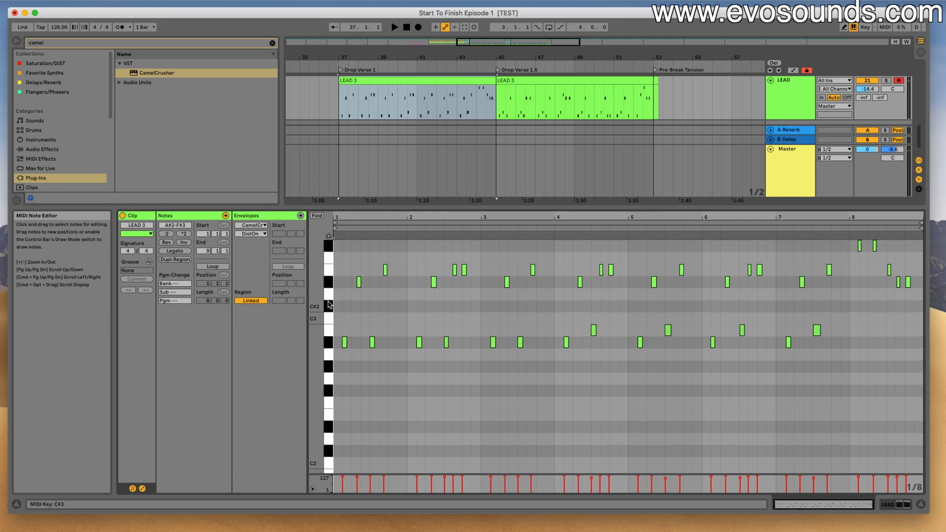
scroll(358, 307, up, 5)
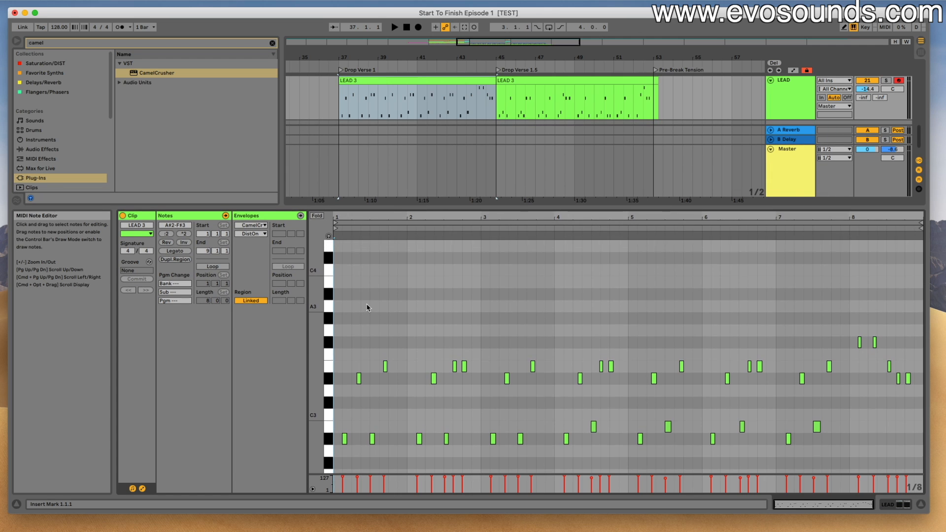
scroll(367, 308, down, 3)
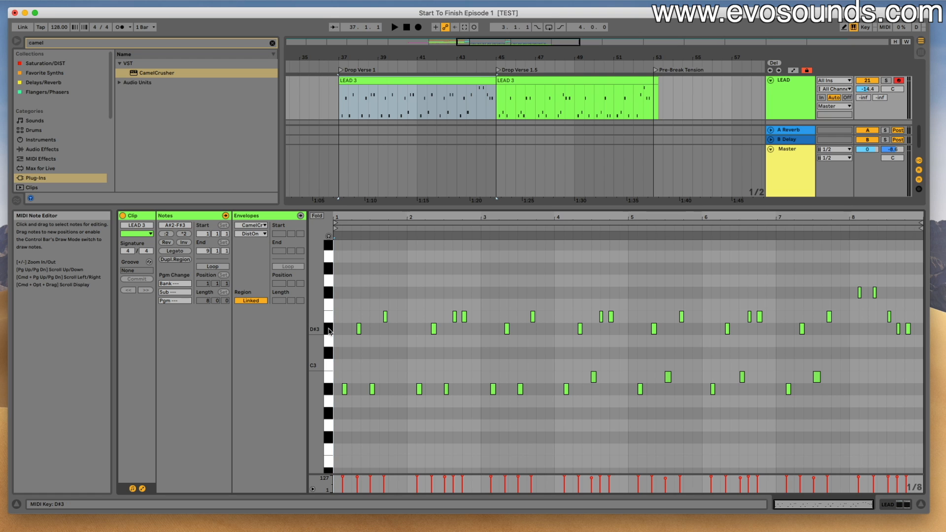
key(space)
drag(381, 216, 385, 231)
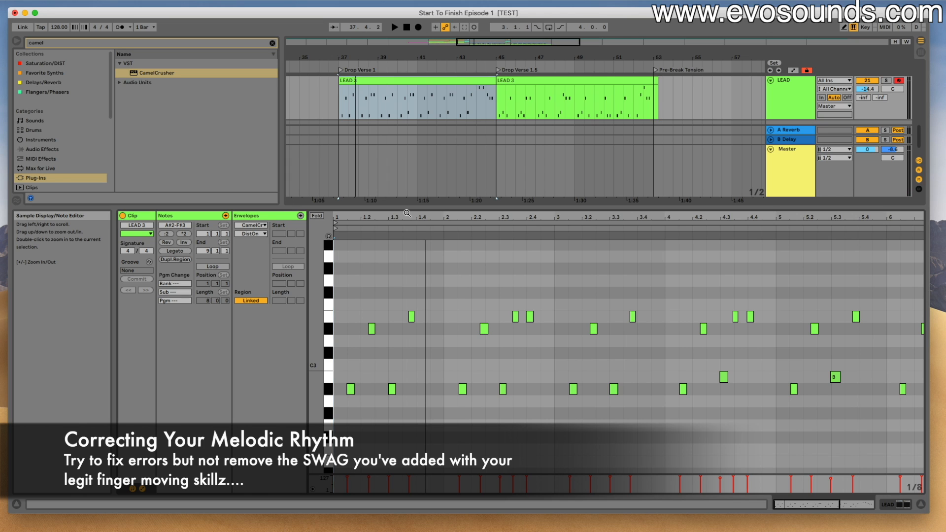
key(space)
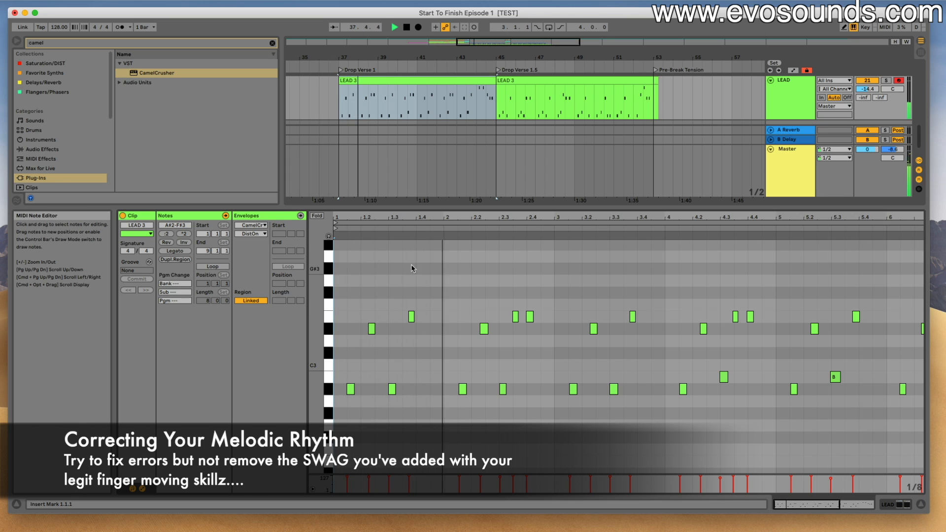
- Correct the timing of the two A#2 notes in bar 1, starting the first exactly at 1.1.3 and nudging the second slightly earlier
scroll(505, 306, down, 5)
key(space)
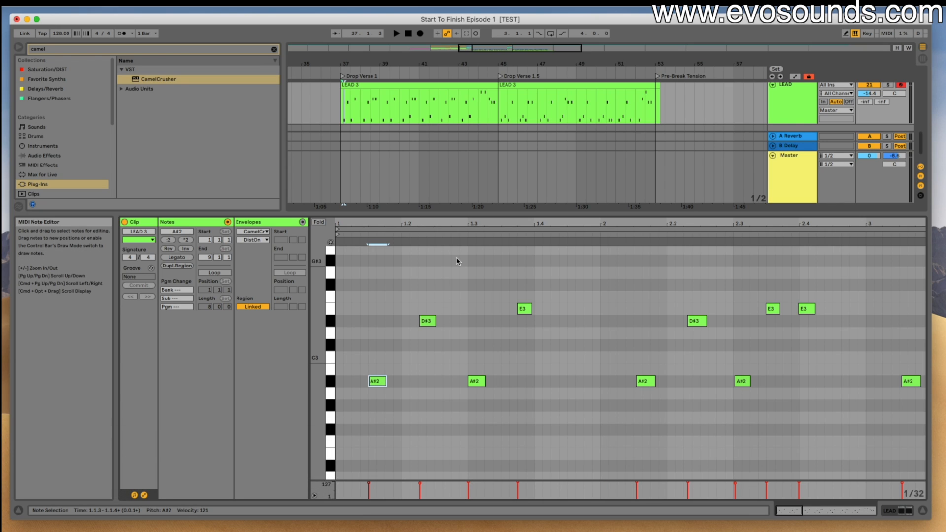
drag(393, 214, 398, 202)
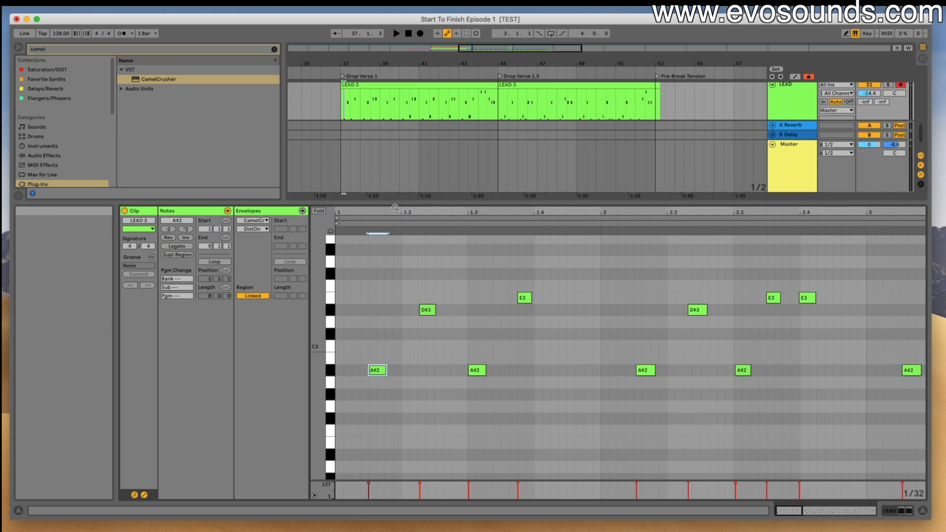
scroll(376, 317, up, 3)
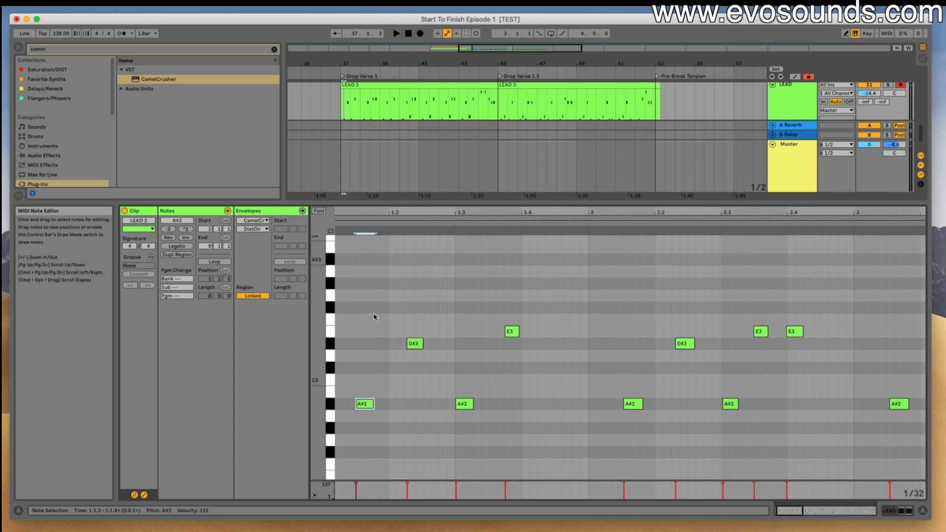
key(space)
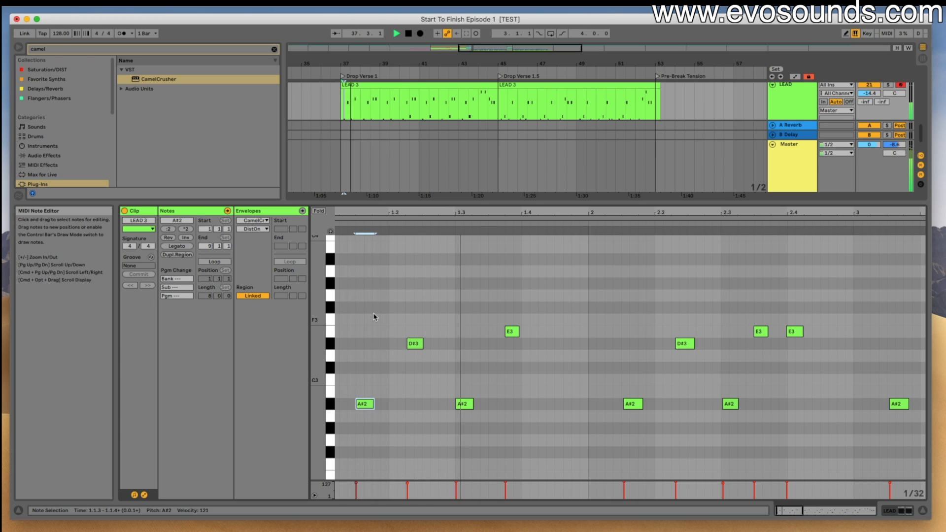
click(471, 407)
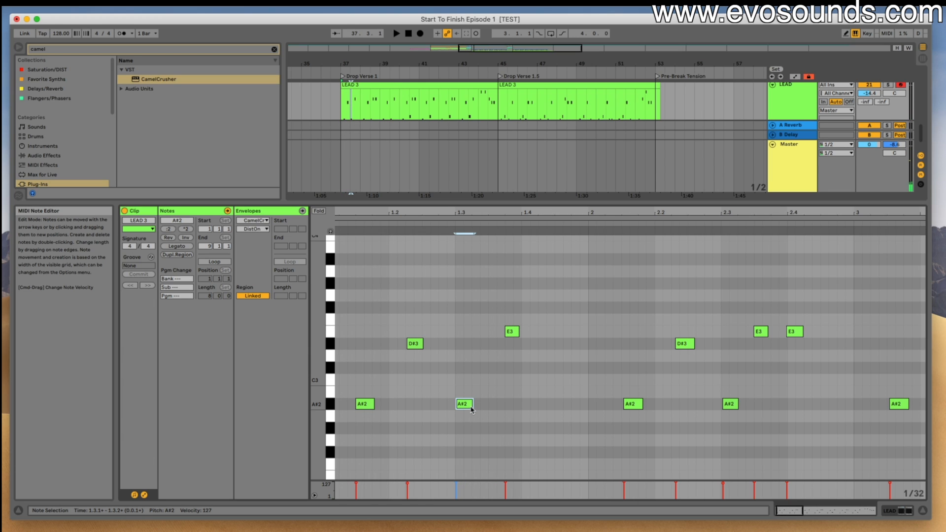
key(Left)
key(space)
key(space)
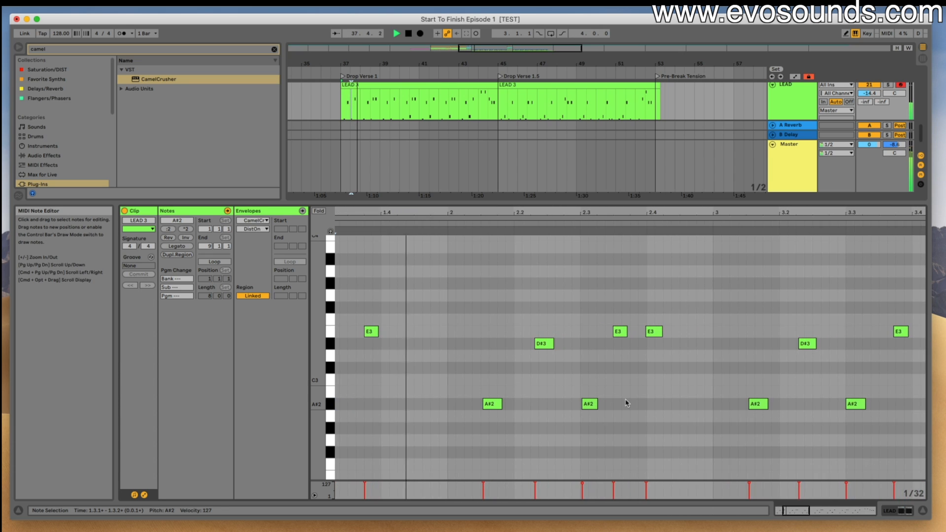
- Align the first A#2 note of bar 2 with 2.1.3 and the bar's last E3 note with 2.4.1
drag(462, 408, 472, 412)
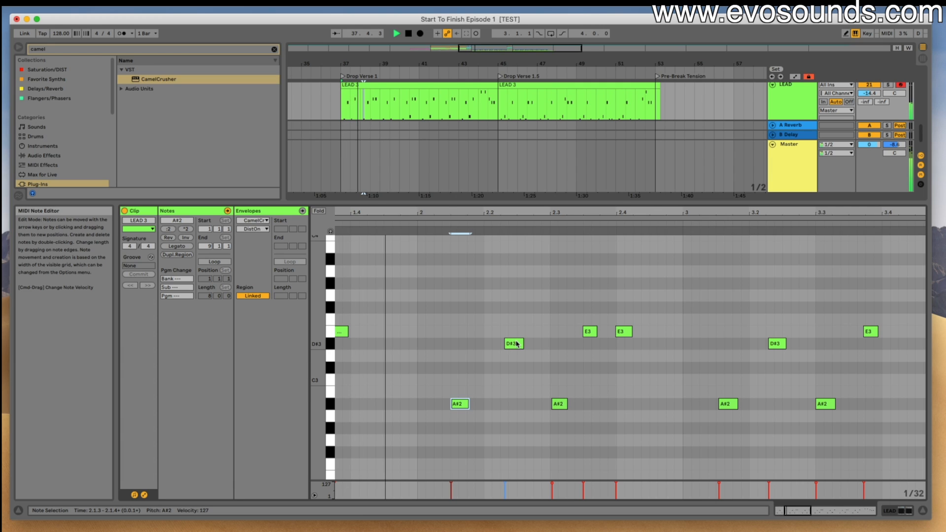
key(space)
click(588, 332)
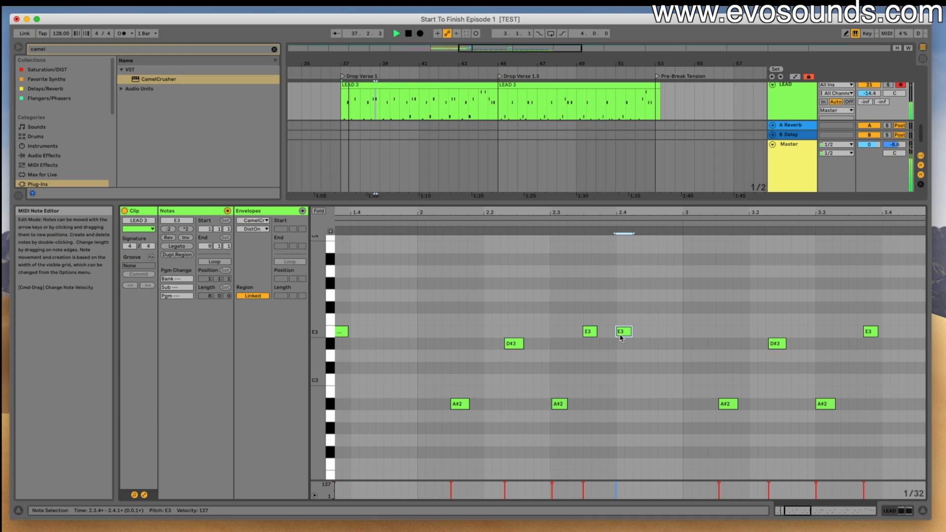
drag(621, 338, 622, 339)
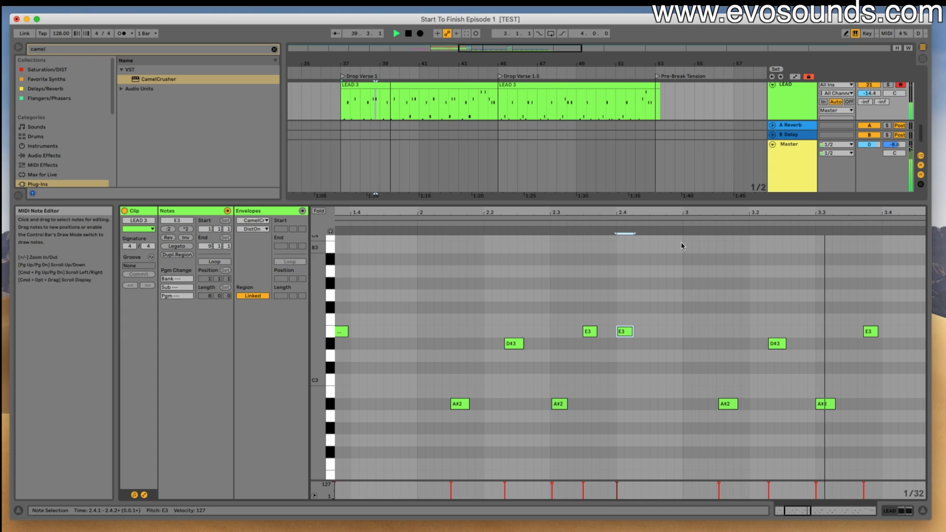
- Duplicate the corrected two-bar LEAD melody from bars 37 to 39 twice, replacing the recorded part up to bar 43
click(424, 117)
scroll(422, 116, up, 1)
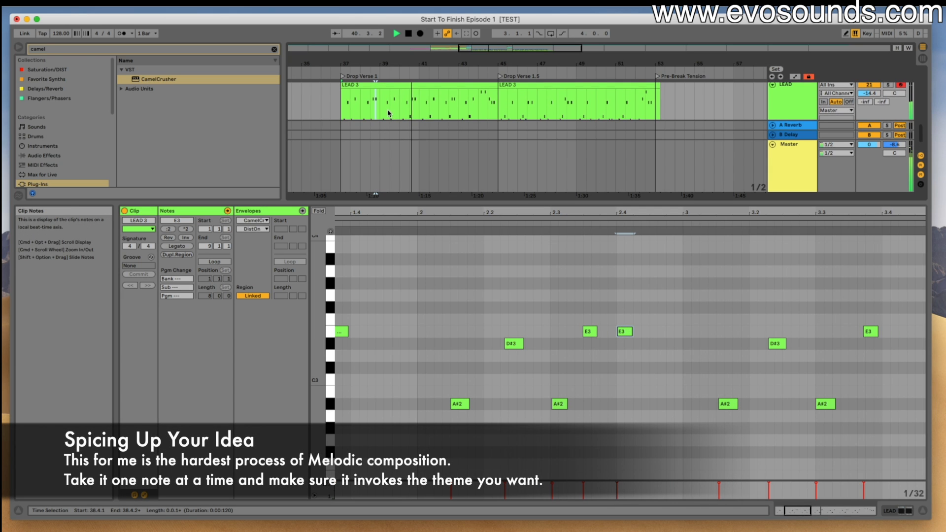
drag(380, 108, 340, 105)
scroll(345, 107, up, 4)
key(space)
scroll(340, 104, down, 4)
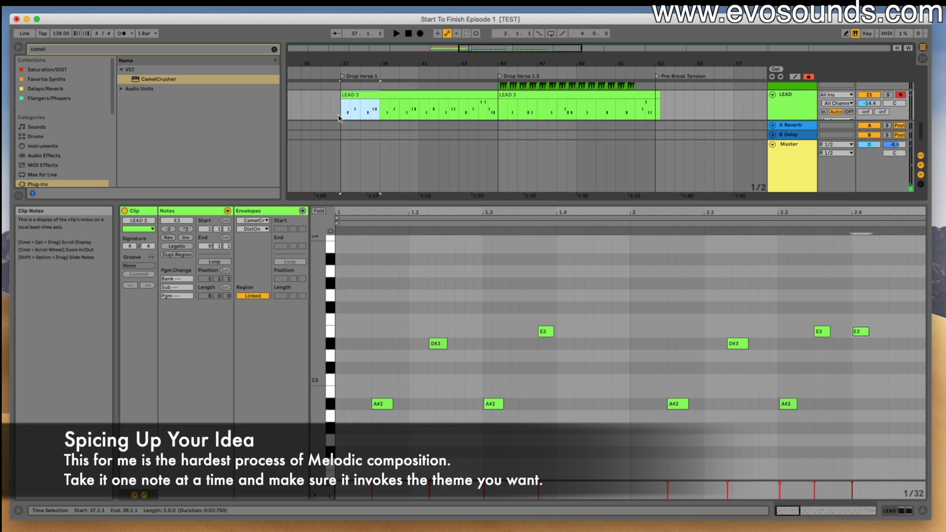
scroll(343, 98, up, 4)
scroll(341, 109, down, 4)
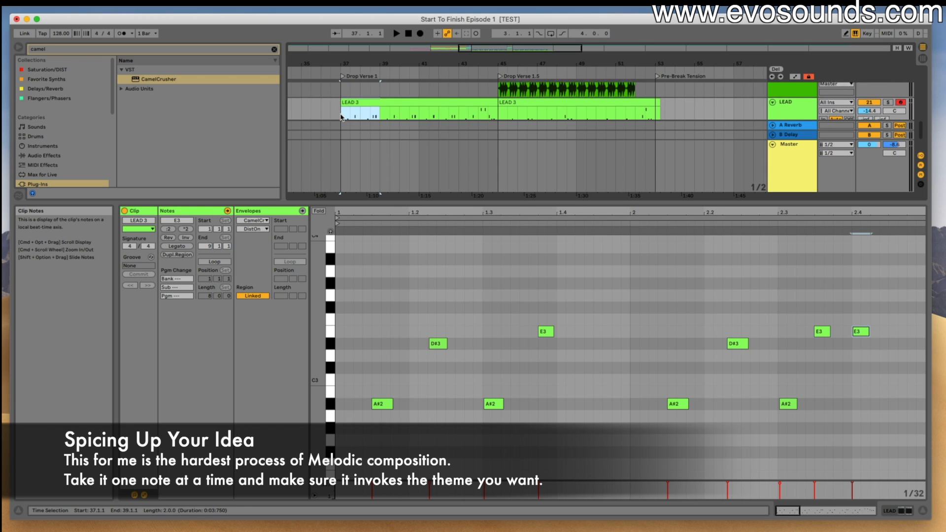
key(super+d)
key(space)
click(479, 202)
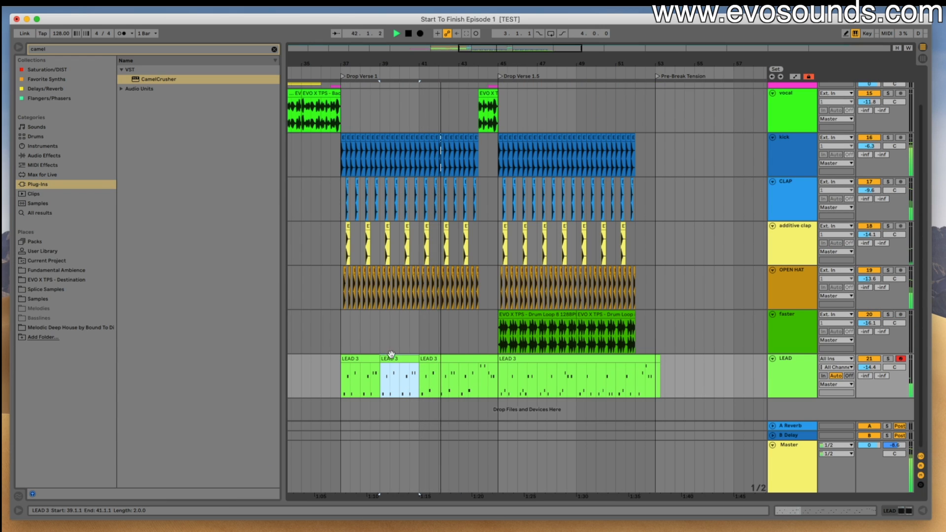
key(super+d)
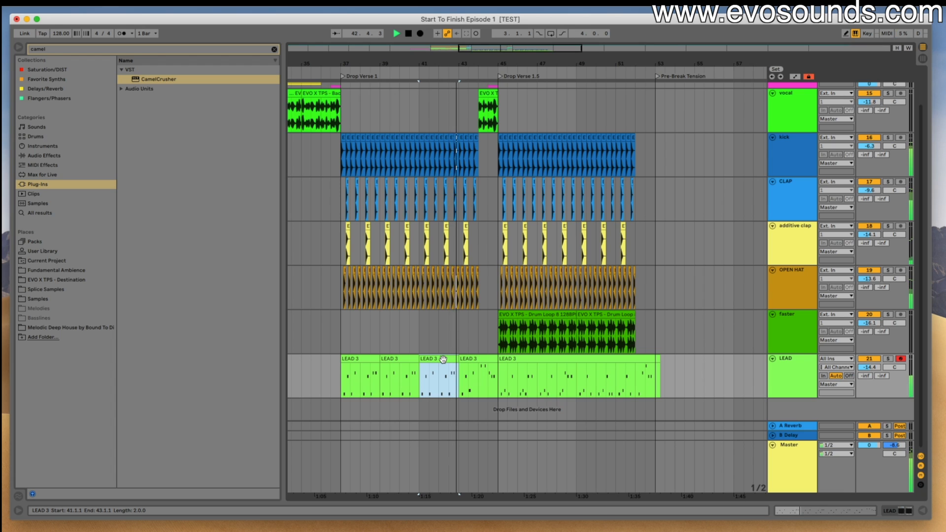
- Check the remaining LEAD piece at bar 43 and colour the Drop Verse 1.5 LEAD clip blue
click(468, 359)
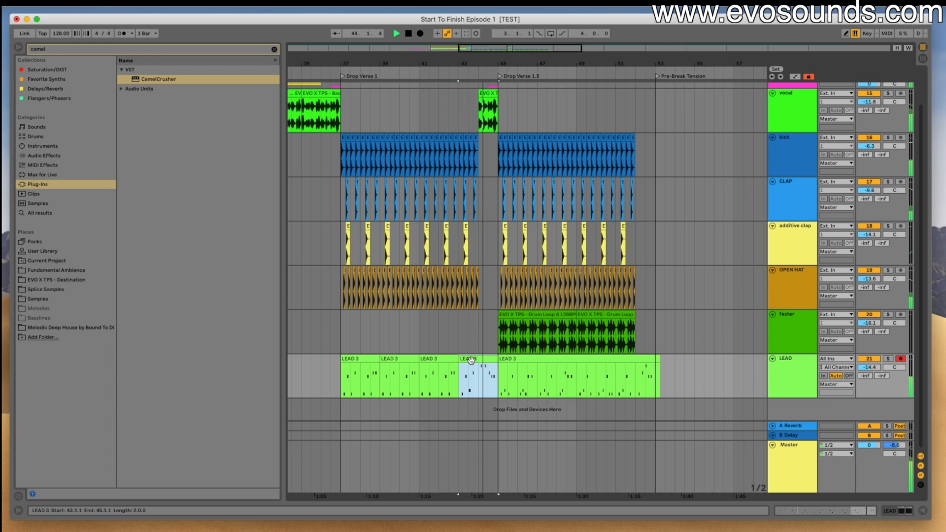
double_click(471, 360)
drag(580, 399, 578, 341)
click(524, 211)
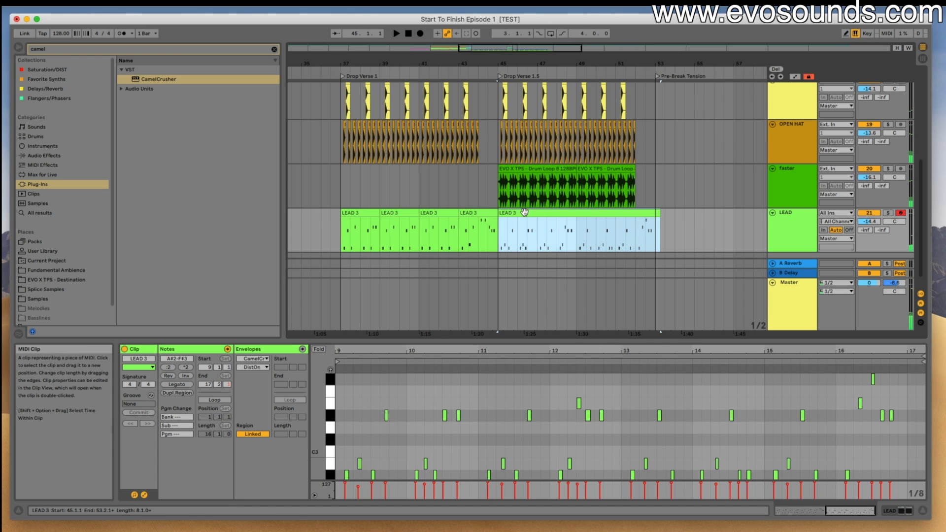
right_click(525, 213)
click(610, 377)
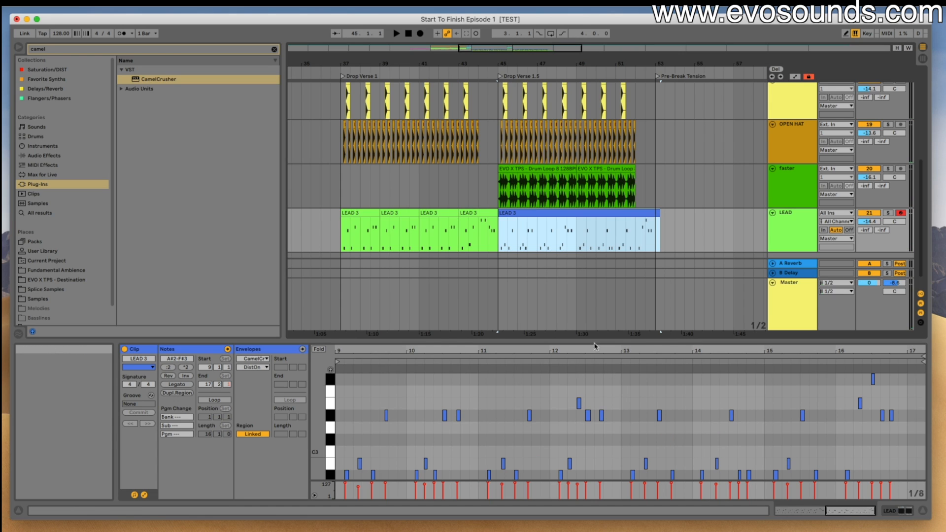
- Consolidate the Drop Verse 1 LEAD pieces from bar 37 to bar 45 into one clip and colour it red
drag(346, 230, 457, 230)
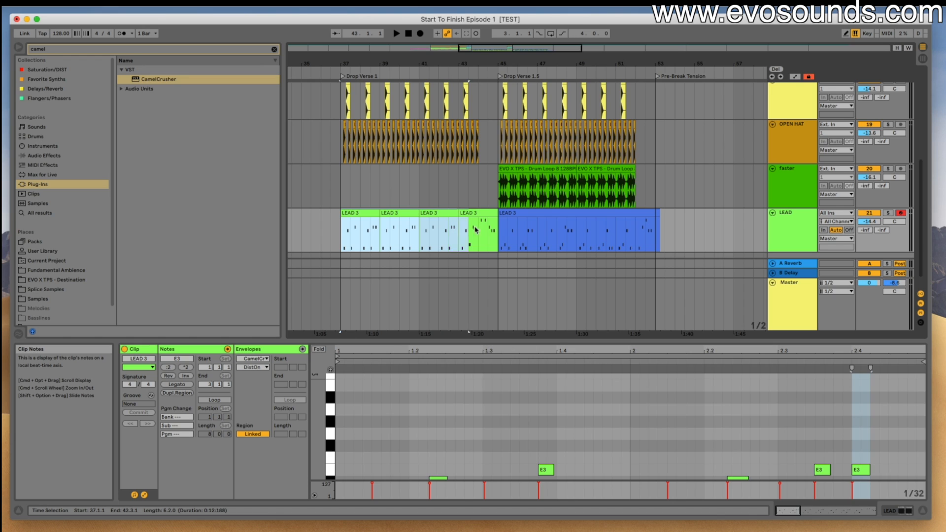
key(super+j)
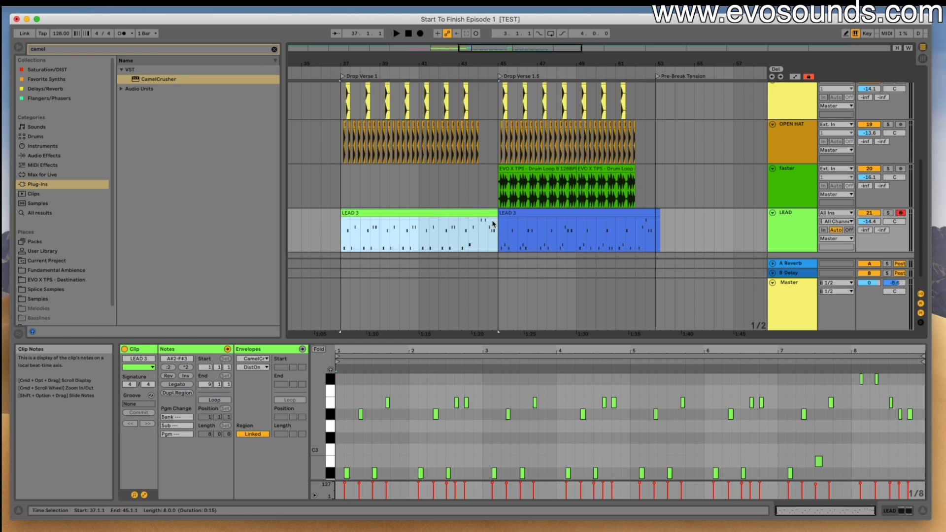
right_click(422, 216)
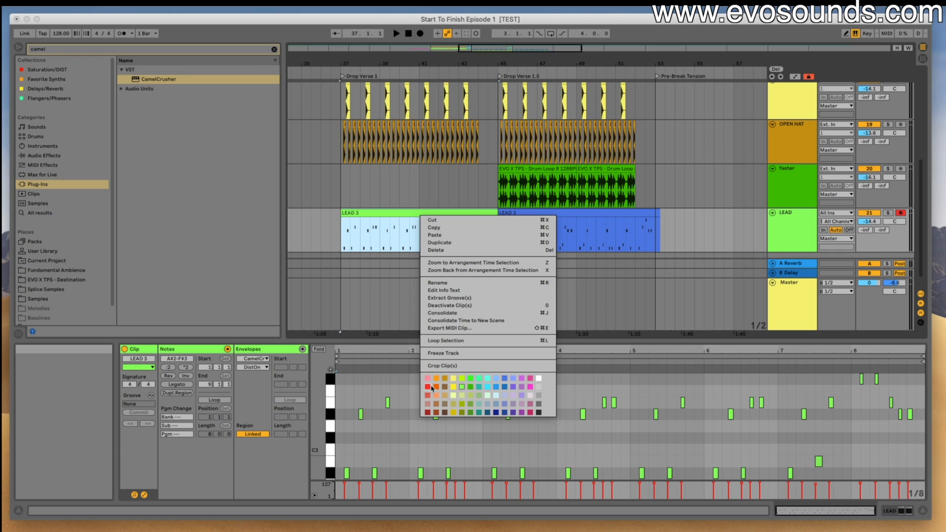
click(416, 383)
right_click(404, 221)
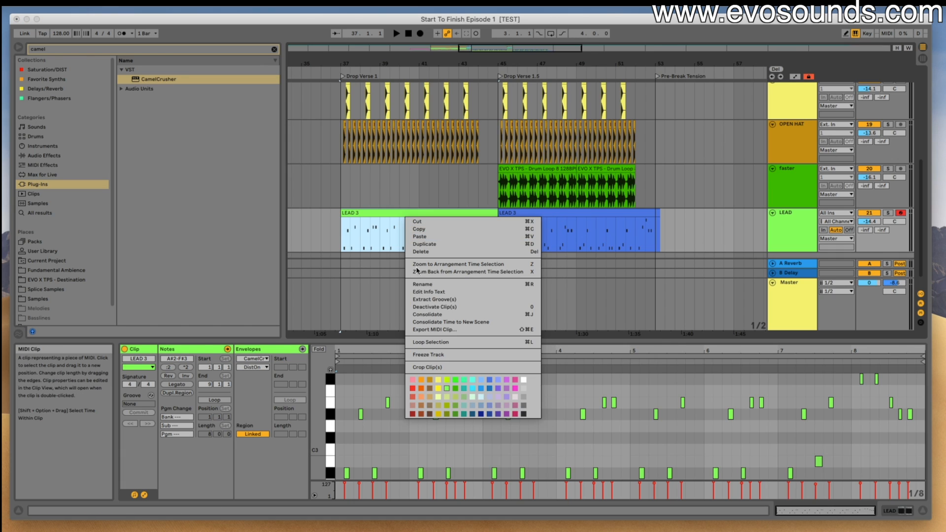
click(412, 388)
- Lower the E3 note at 4.4 in the red LEAD clip to B2 and play the melody to check the variation
key(space)
drag(405, 341, 311, 330)
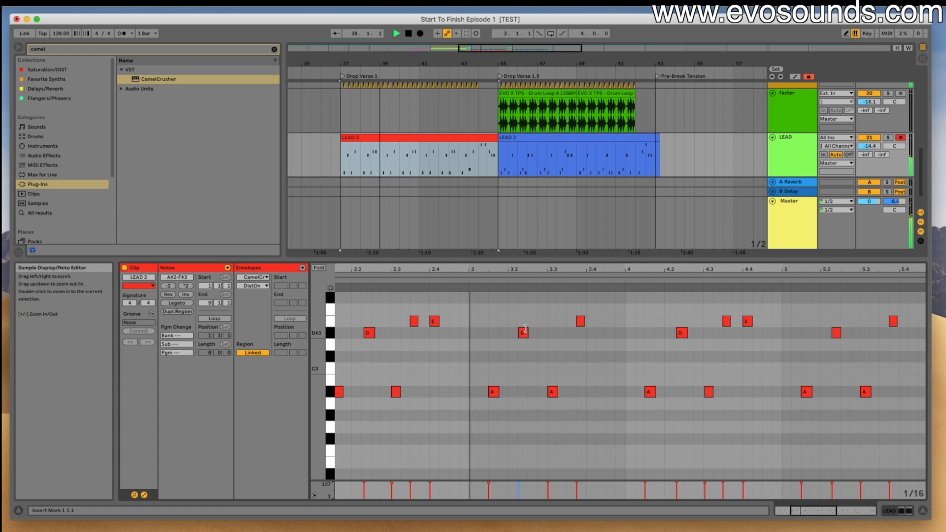
scroll(717, 340, up, 2)
drag(747, 336, 745, 401)
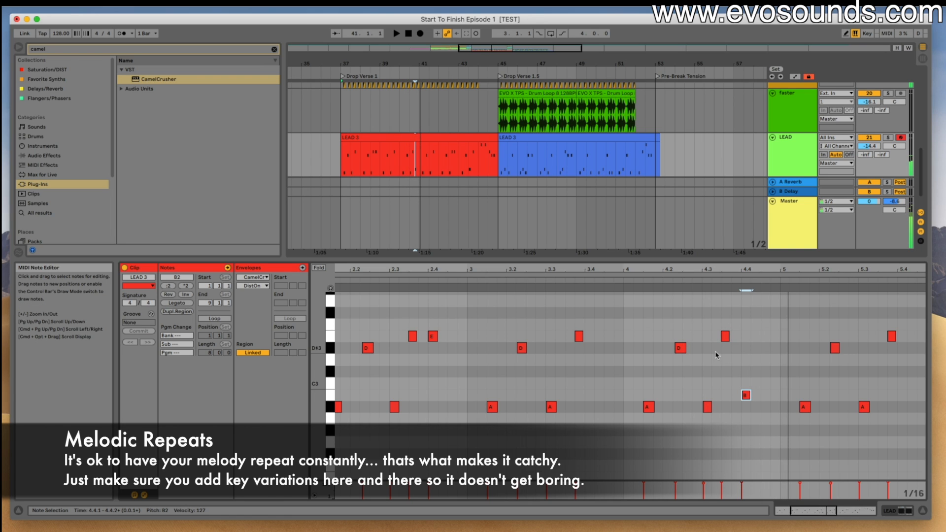
drag(727, 269, 582, 239)
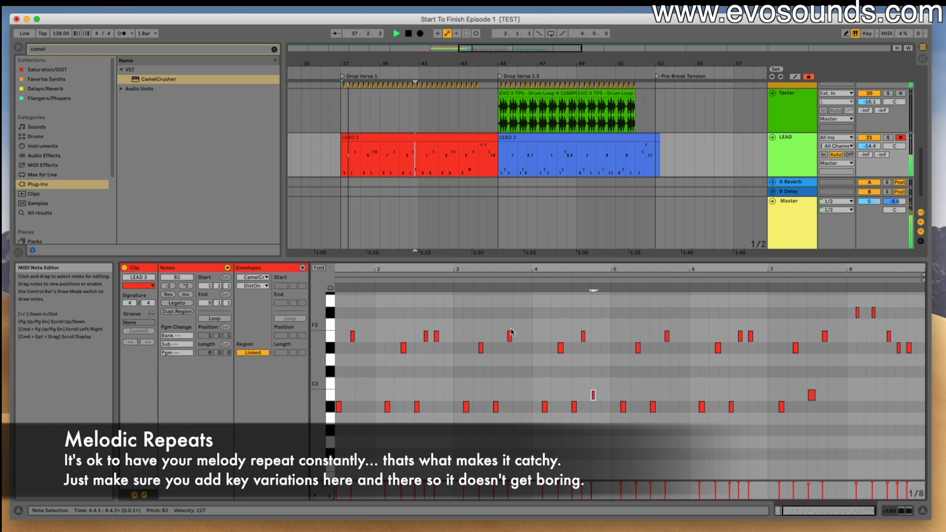
drag(434, 269, 443, 249)
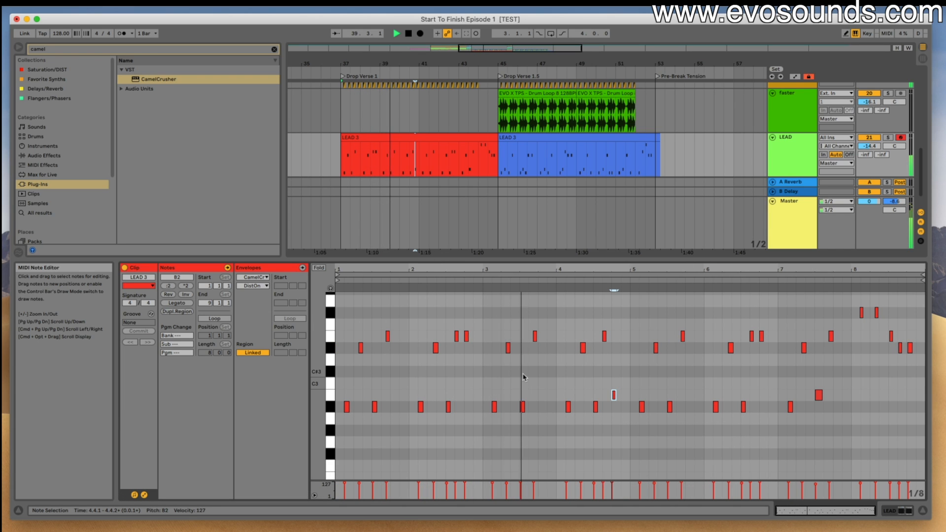
drag(571, 269, 410, 295)
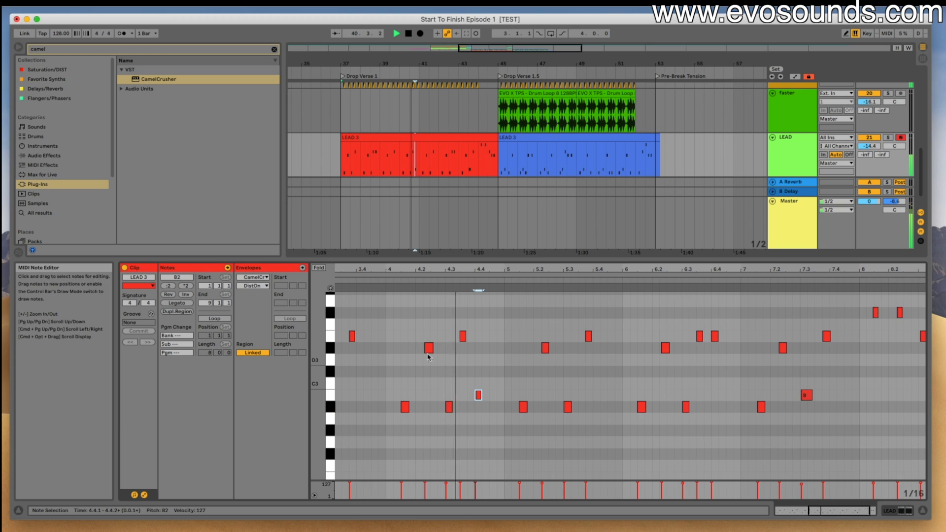
- Lower the two F#3 notes in bar 8 of the red LEAD clip to E3 and its last D#3 note to B2
click(586, 359)
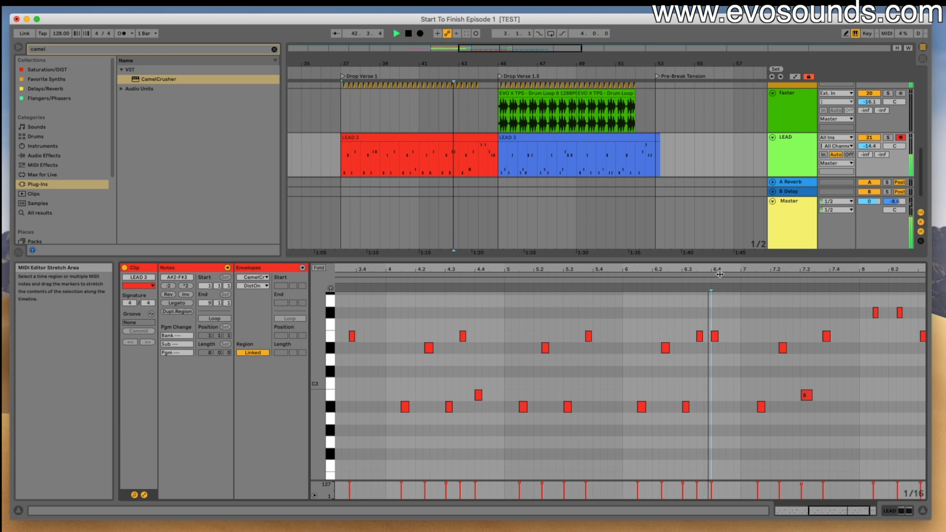
drag(720, 271, 675, 293)
scroll(675, 295, down, 1)
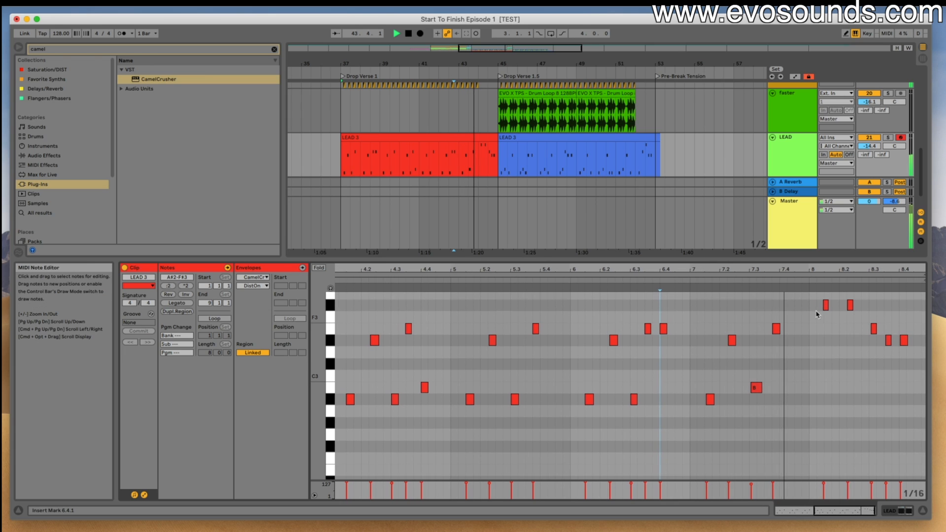
drag(817, 315, 845, 306)
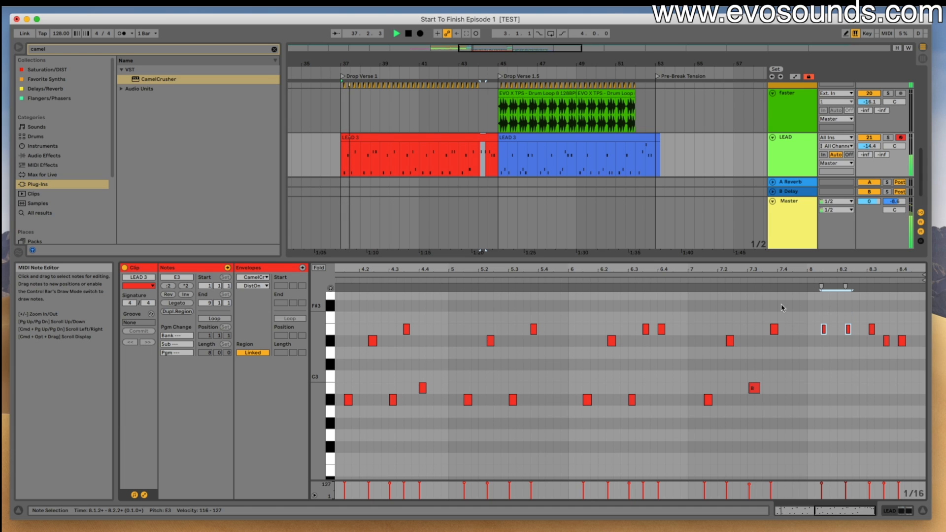
click(715, 281)
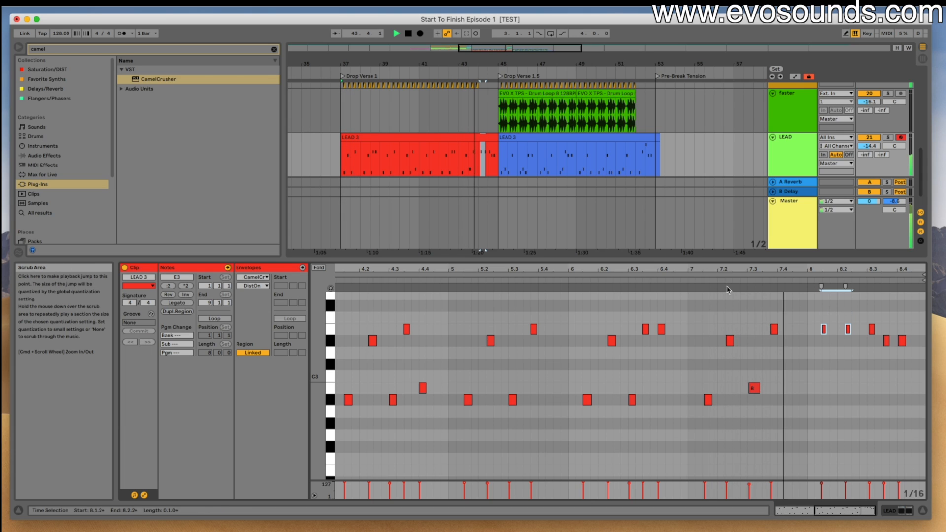
key(space)
drag(901, 340, 902, 367)
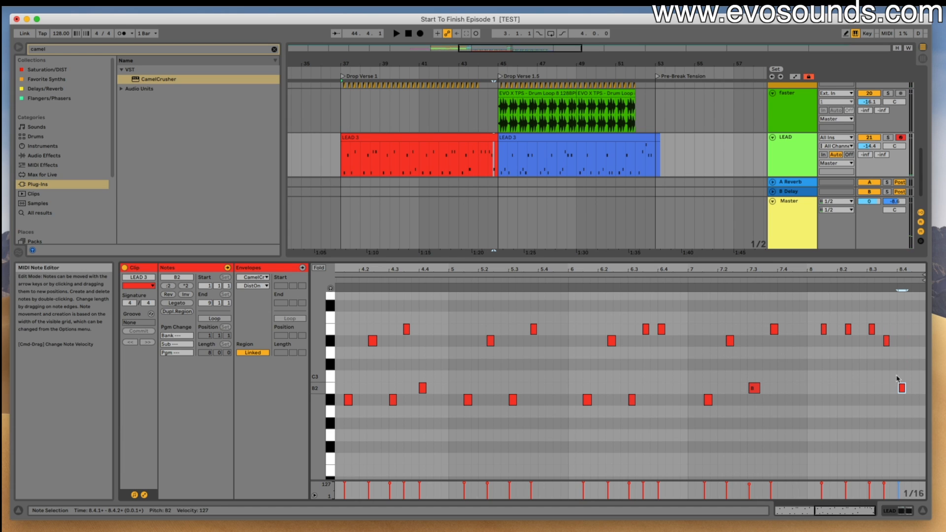
click(805, 279)
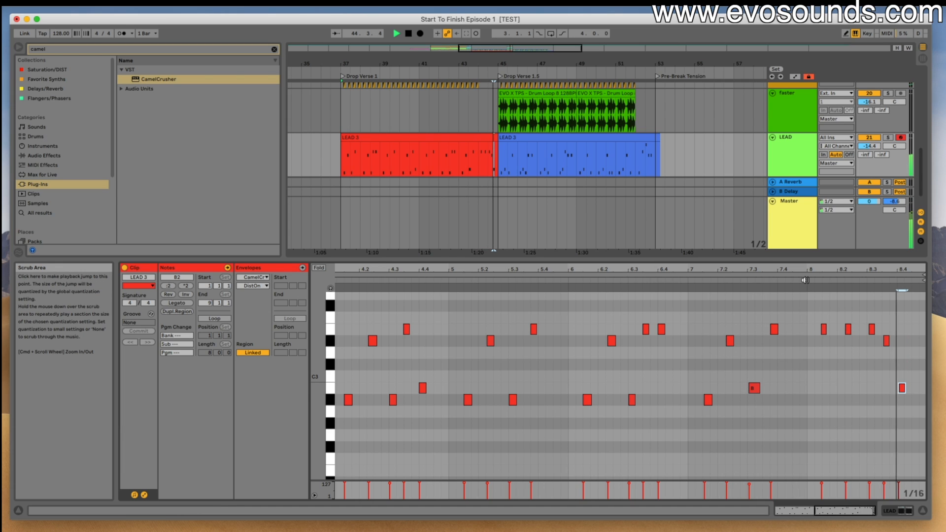
- Open the blue LEAD clip and play its first bars to check the B2 note near 10.2
click(489, 135)
click(520, 138)
key(space)
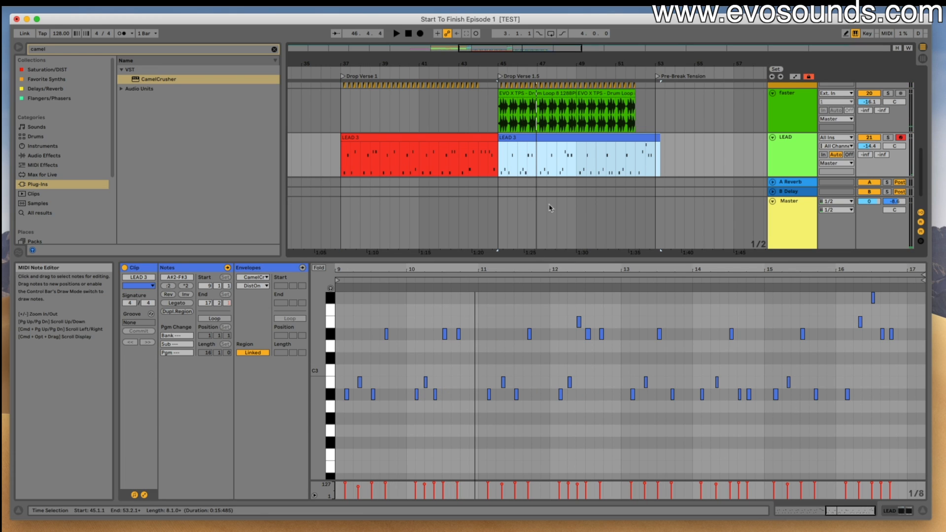
key(space)
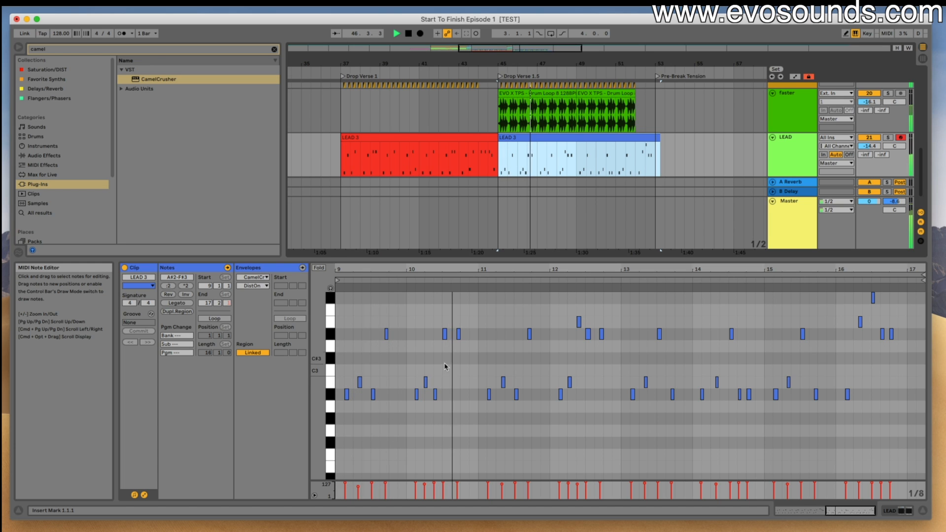
drag(432, 269, 508, 328)
key(space)
click(489, 385)
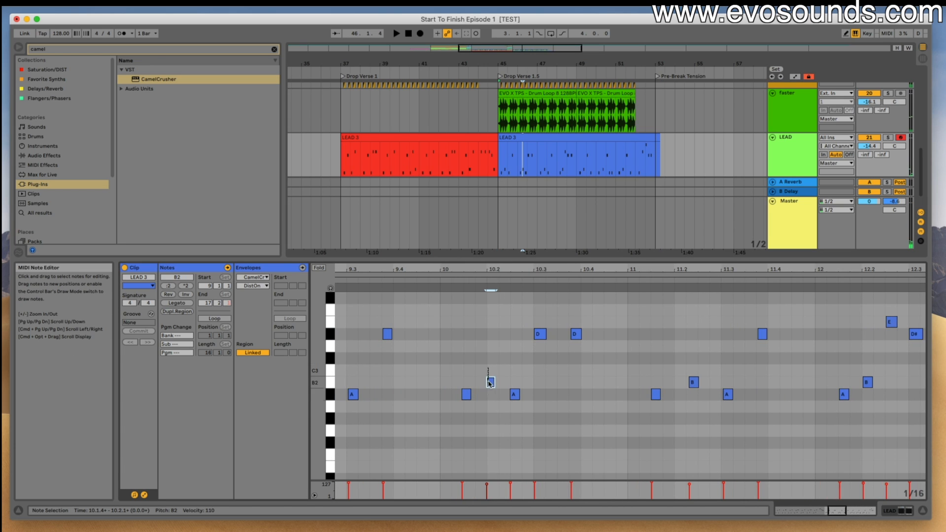
- Consolidate the blue LEAD clip at bar 45 into a fresh clip and play its first bar
drag(459, 266, 503, 269)
click(505, 133)
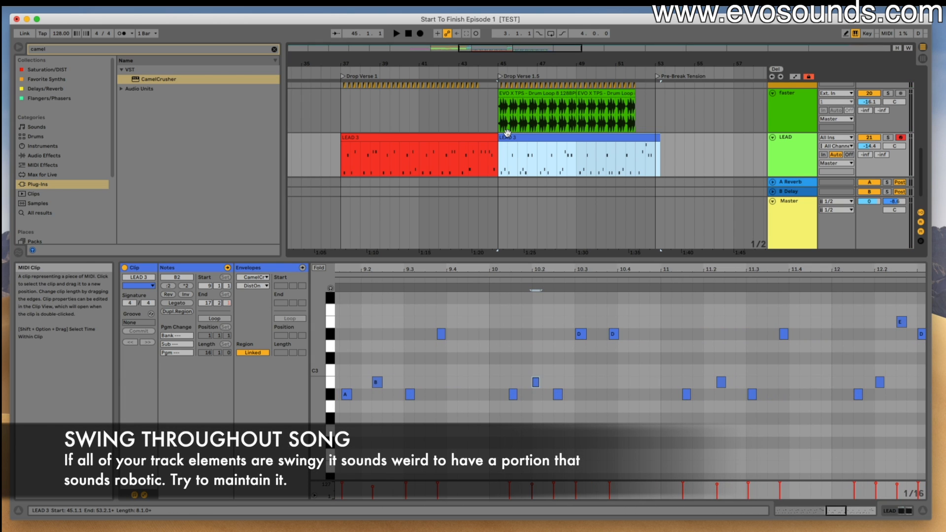
key(super+j)
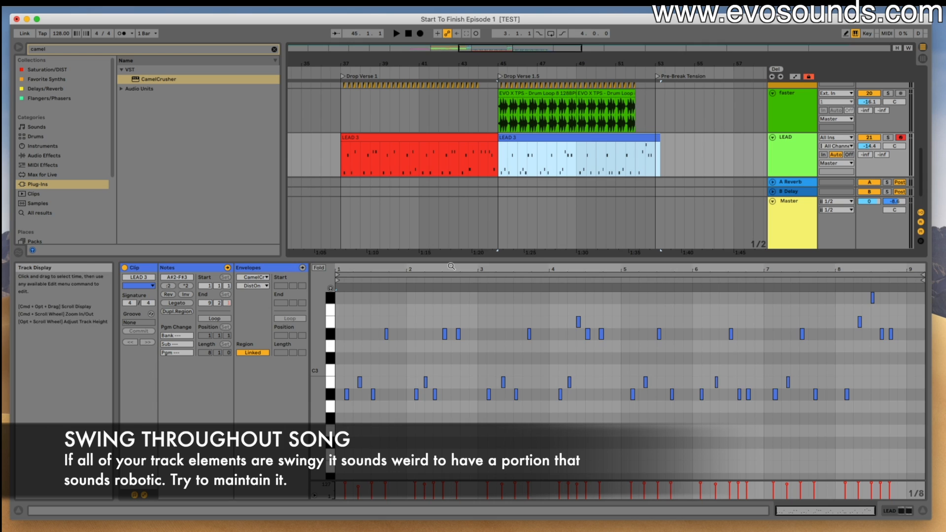
drag(463, 269, 462, 296)
key(space)
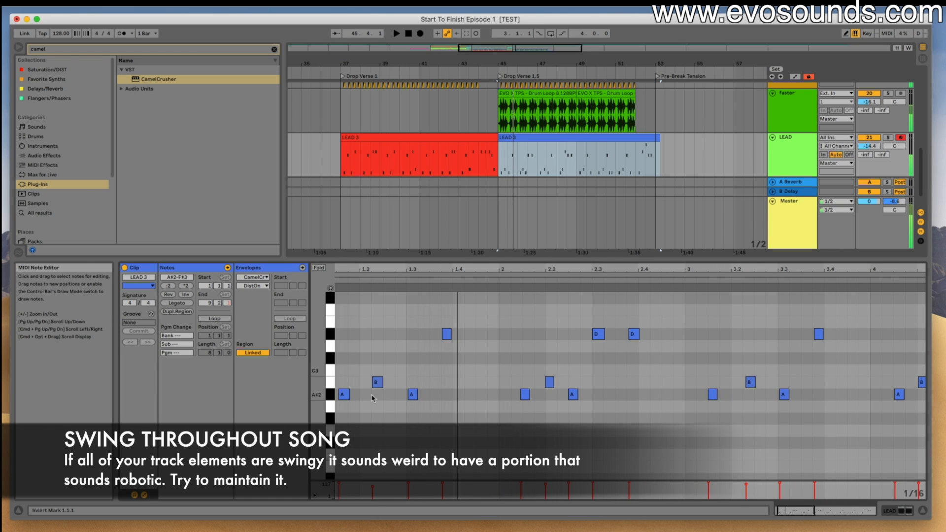
key(space)
- Shift the first A#2 note of bar 1 back to 1.1.3 and bar 2's first A#2 to about 2.1.2, checking the timing by ear
click(372, 387)
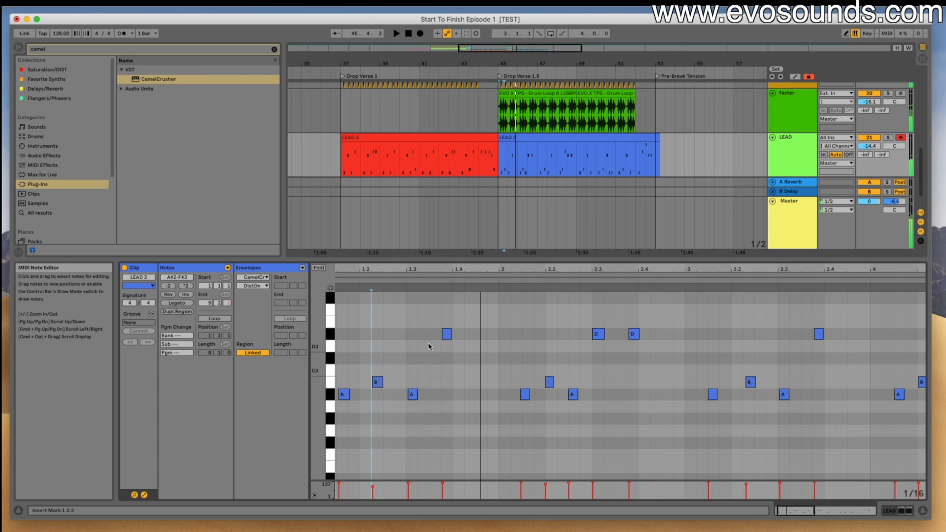
key(space)
click(365, 395)
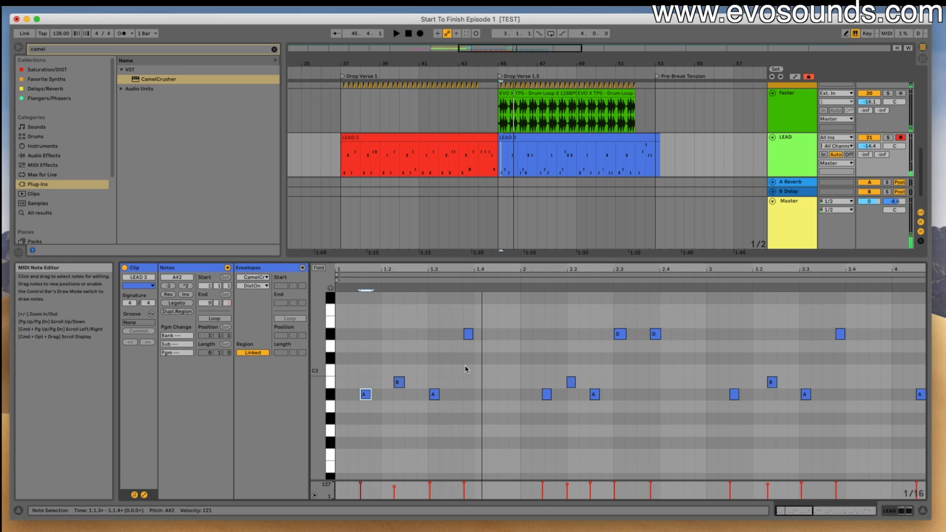
key(space)
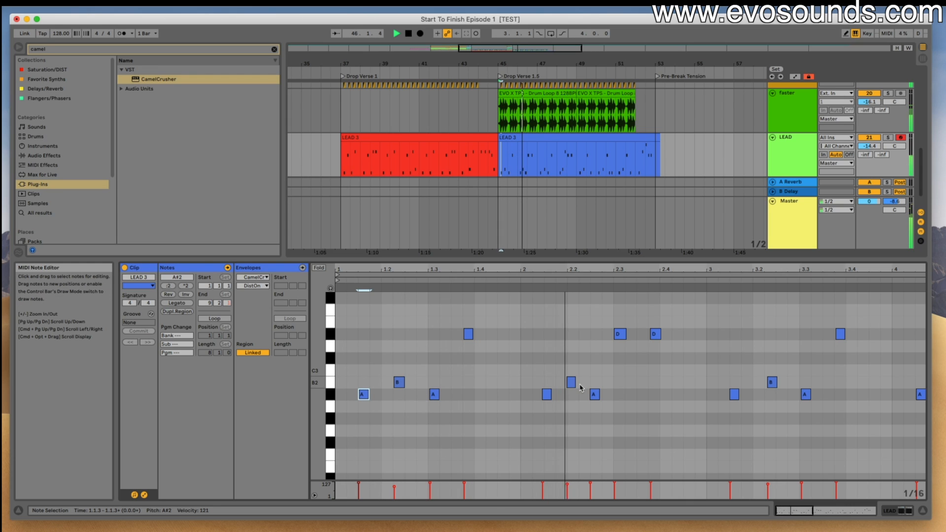
click(547, 394)
key(space)
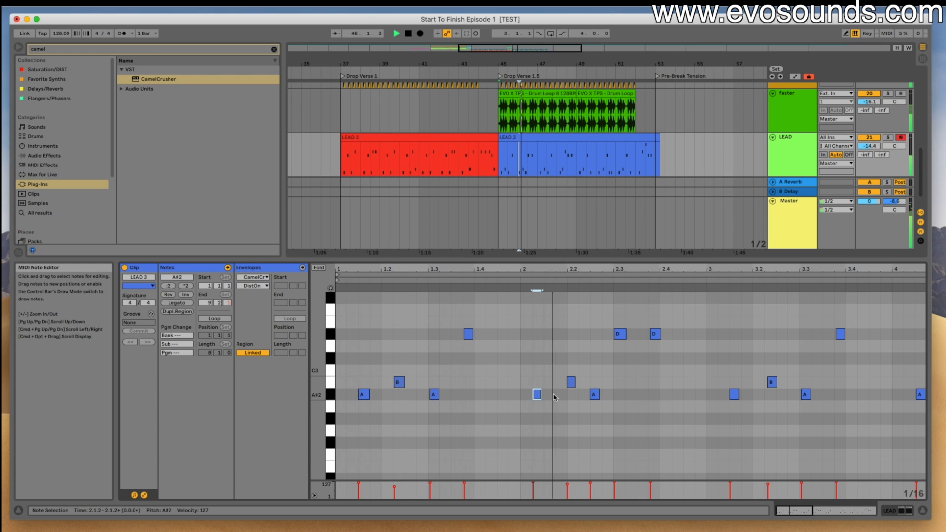
key(space)
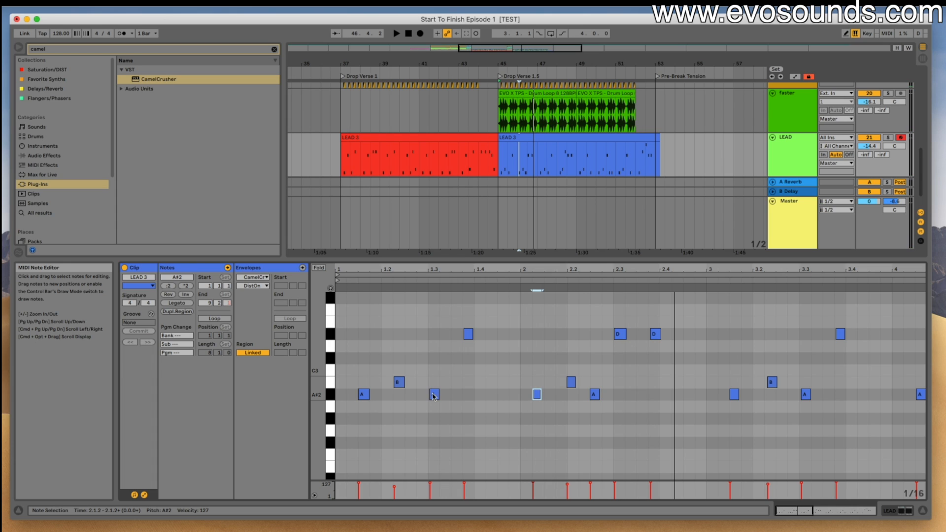
click(362, 376)
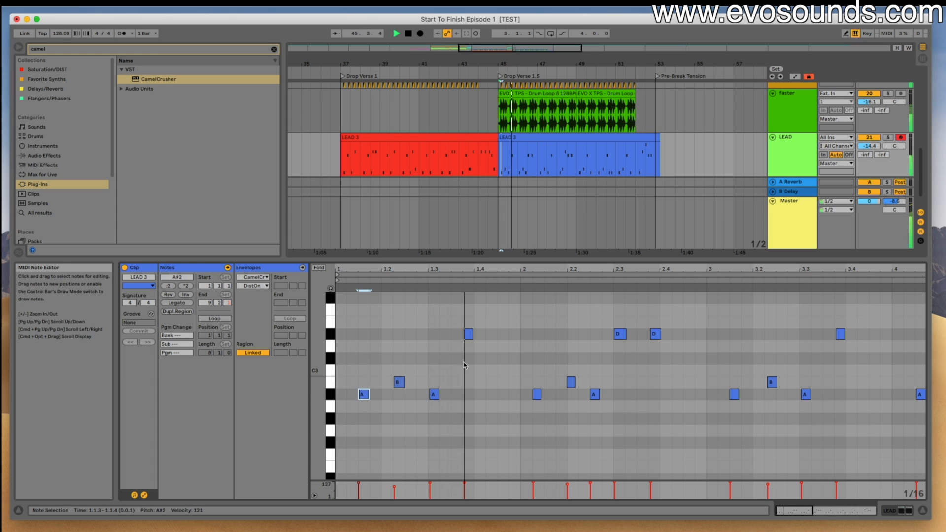
- Raise the last D#3 note in bar 2 of the blue LEAD clip to E3 and play the passage
click(570, 382)
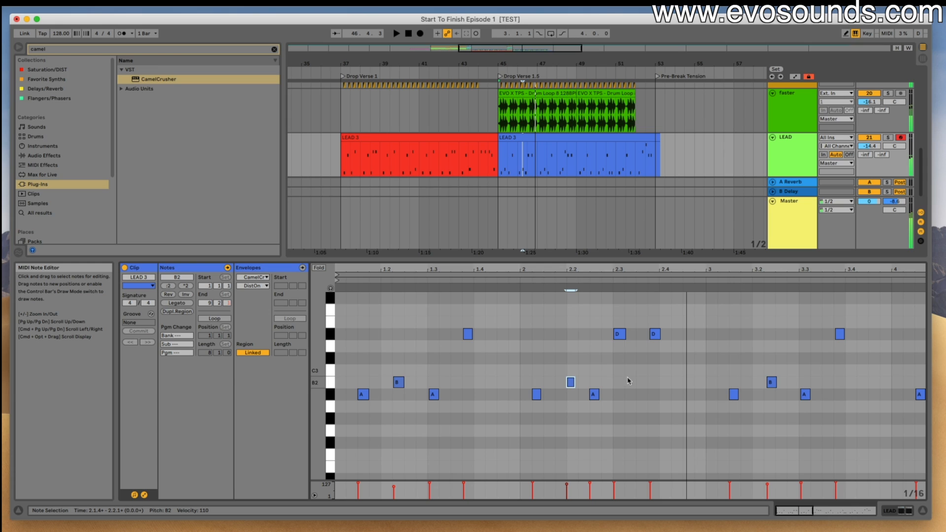
click(657, 334)
click(532, 315)
key(space)
key(space)
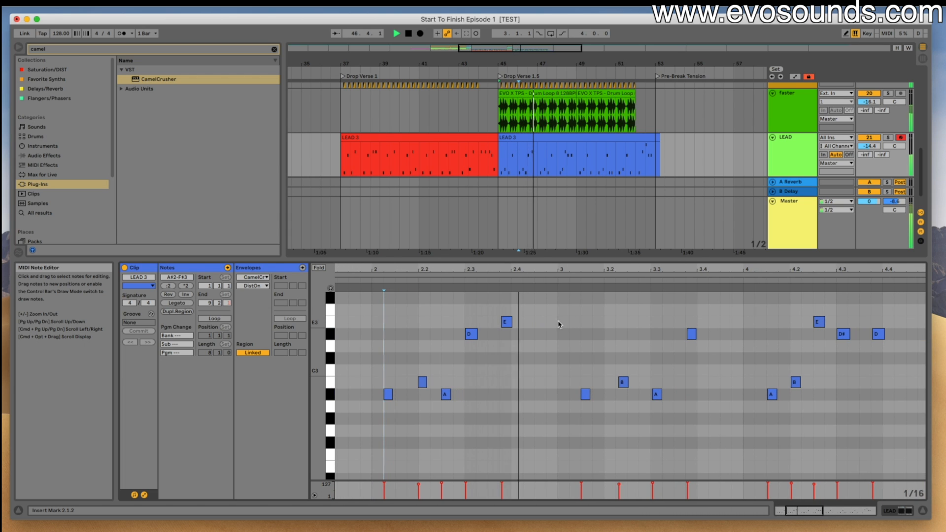
- Replace the notes in bars 3 and 4 of the blue LEAD clip with a duplicate of bars 1 and 2
scroll(559, 324, right, 3)
scroll(569, 367, right, 2)
drag(590, 274, 590, 259)
scroll(589, 330, up, 2)
key(space)
scroll(542, 375, left, 1)
drag(558, 428, 775, 315)
key(Delete)
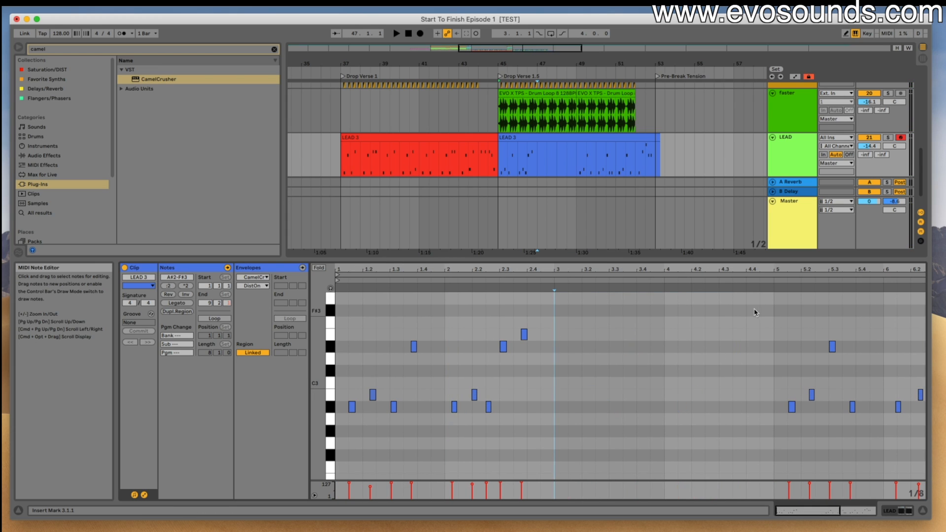
drag(552, 426, 336, 305)
key(super+d)
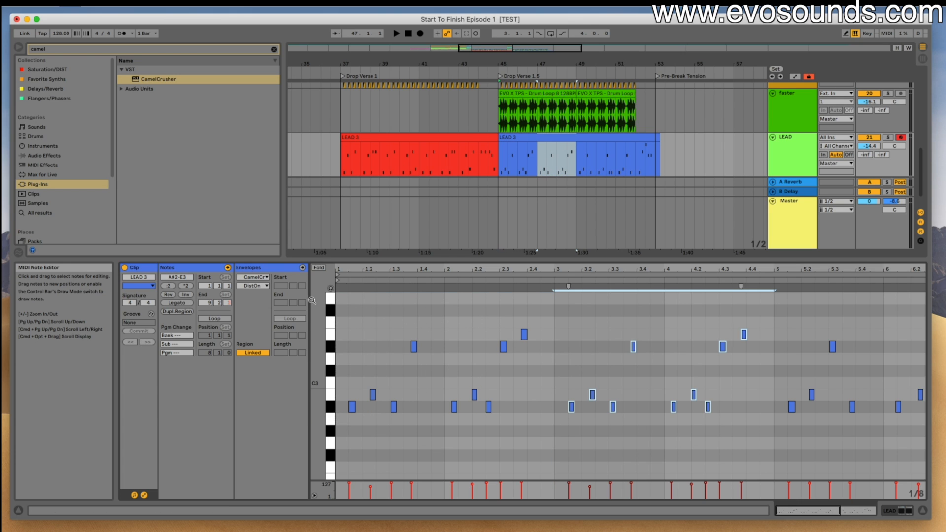
- Play the duplicated phrase, then swap bar 4's last two pitches by raising the D#3 to E3 and lowering the E3 to D#3
key(space)
scroll(492, 323, right, 1)
scroll(492, 323, down, 1)
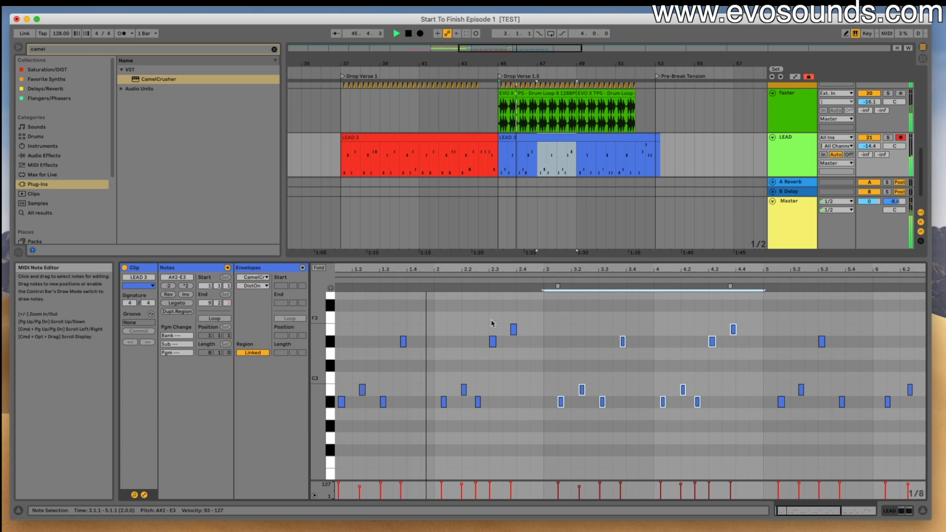
scroll(525, 325, right, 8)
scroll(525, 325, down, 1)
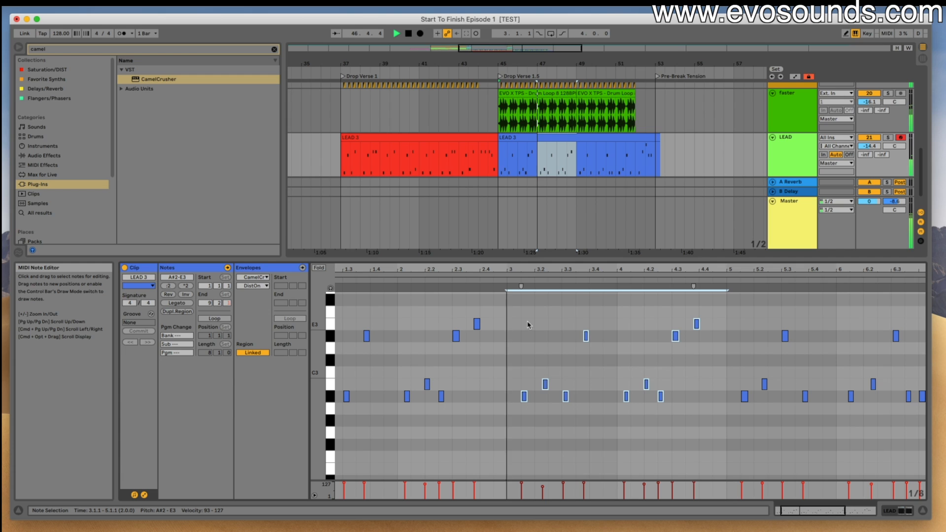
click(628, 339)
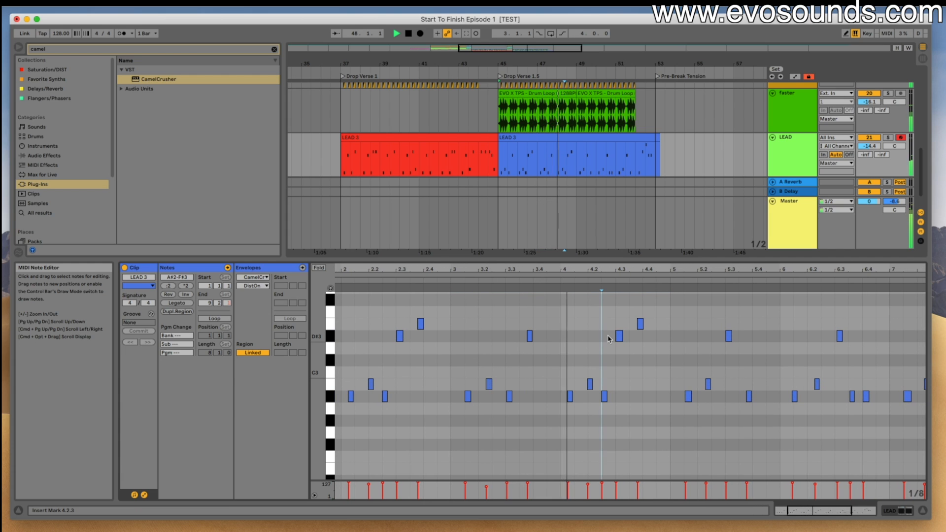
key(space)
click(619, 336)
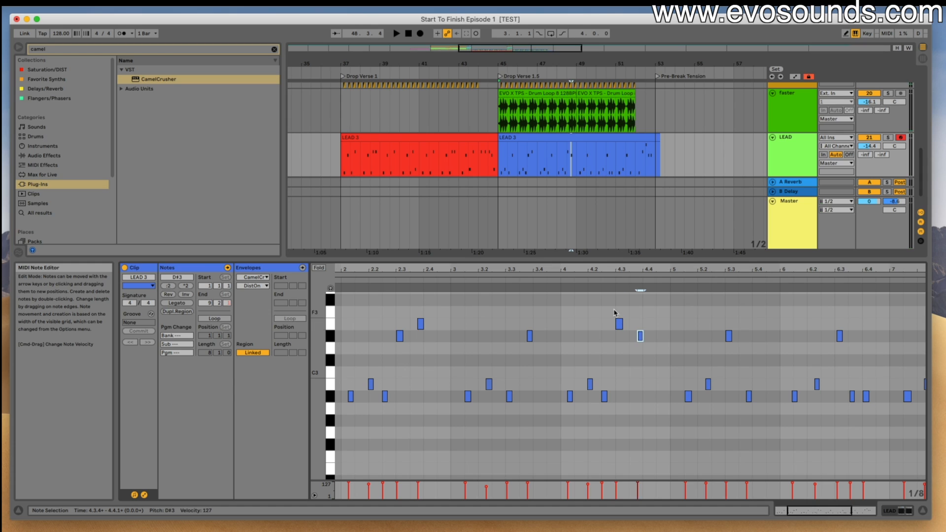
key(space)
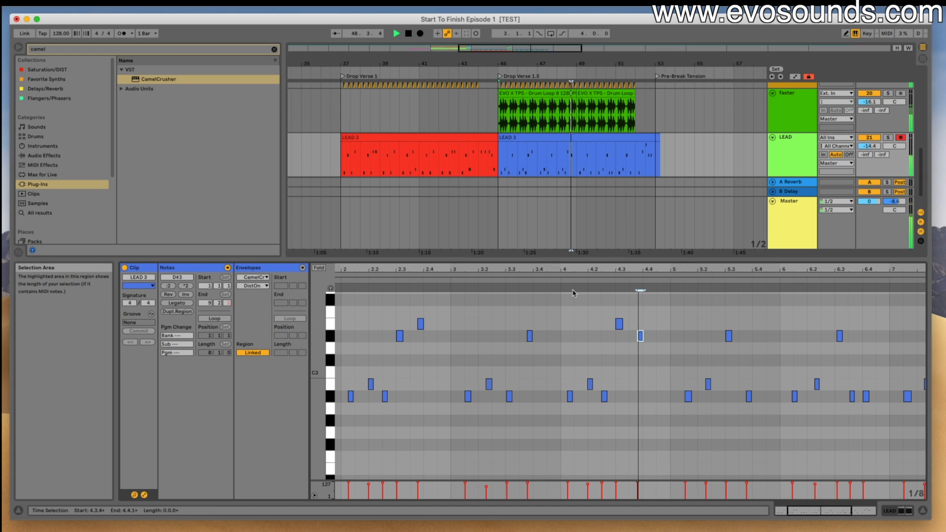
- Lower the last note of bar 4 in the blue LEAD clip to B2 and play the phrase back
drag(640, 337, 641, 366)
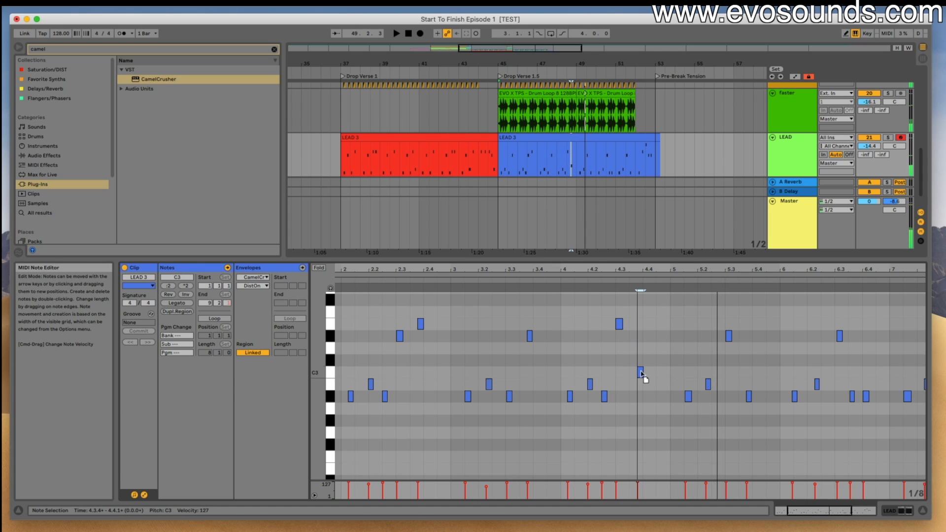
key(space)
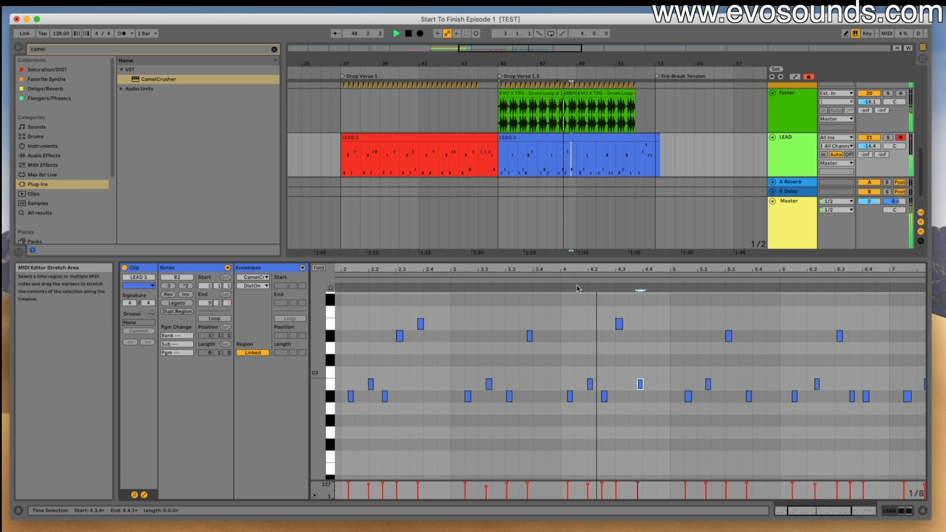
key(space)
drag(511, 270, 511, 237)
click(508, 280)
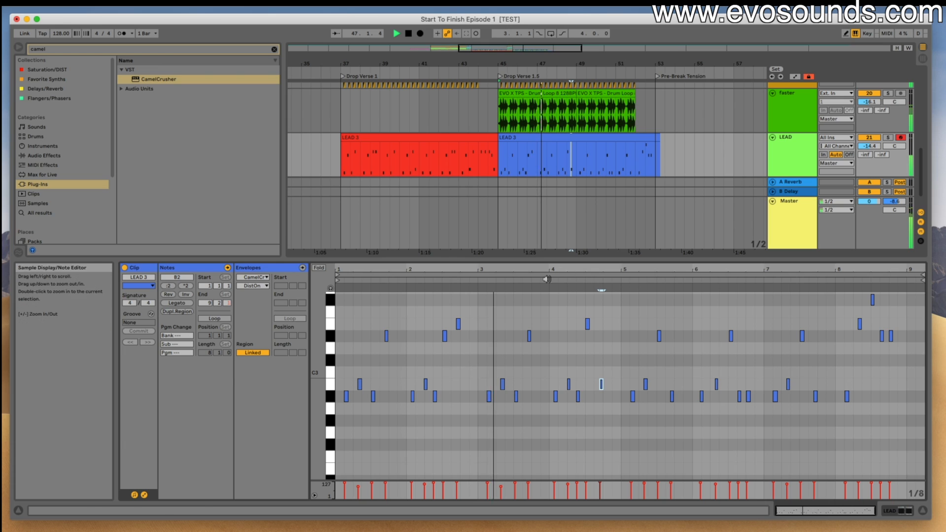
- Lower the last note of bar 2 in the blue LEAD clip from E3 to B2 and play the clip
click(458, 363)
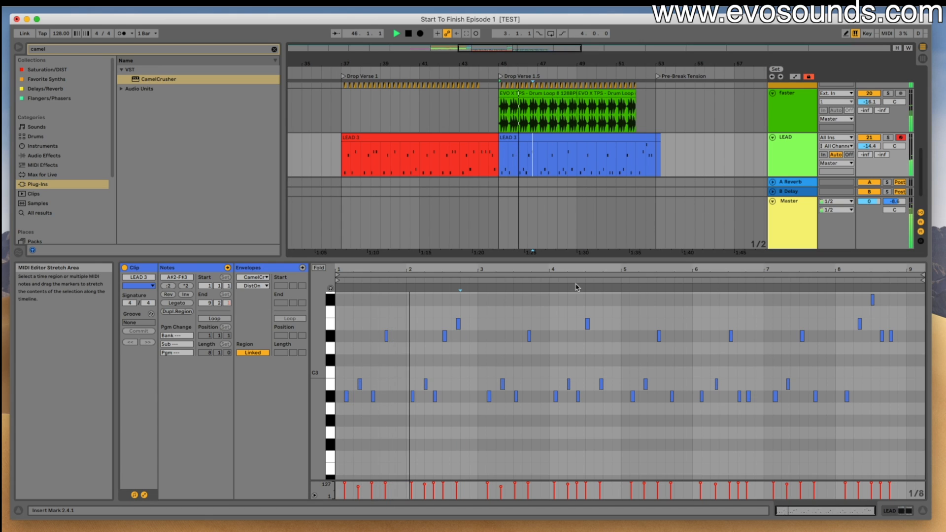
key(space)
click(444, 337)
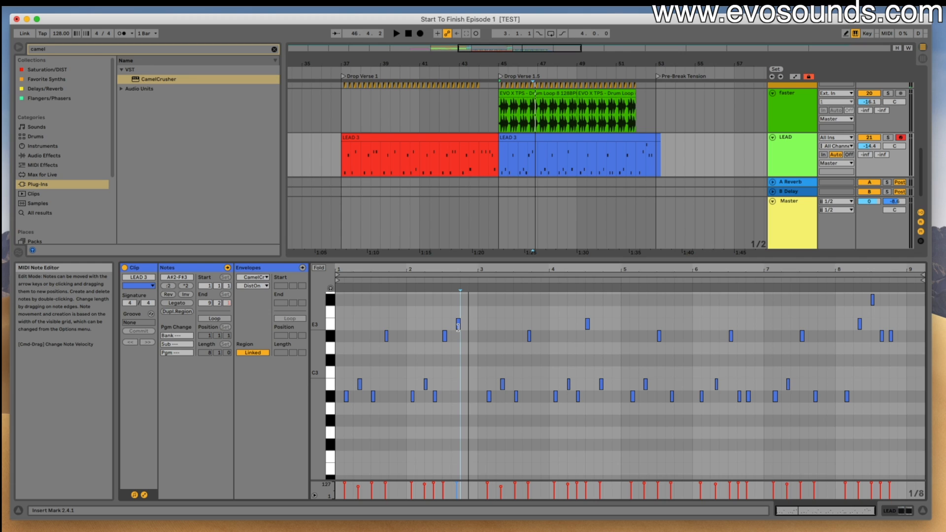
click(458, 324)
key(Down)
key(Down)
key(Down)
key(space)
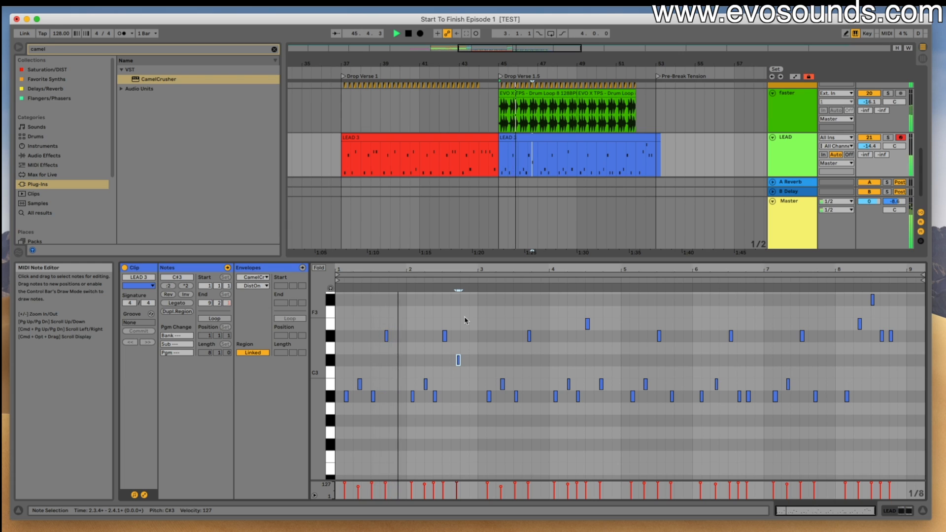
key(Down)
key(Down)
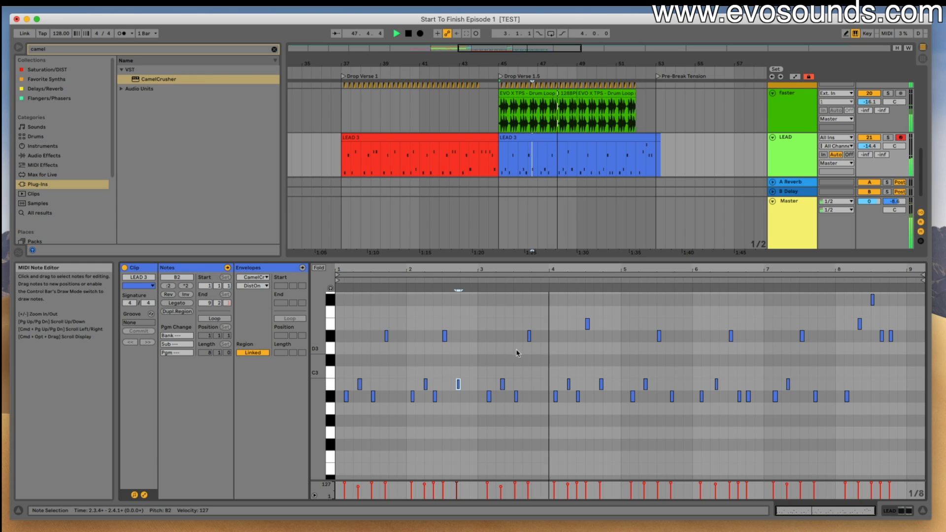
key(space)
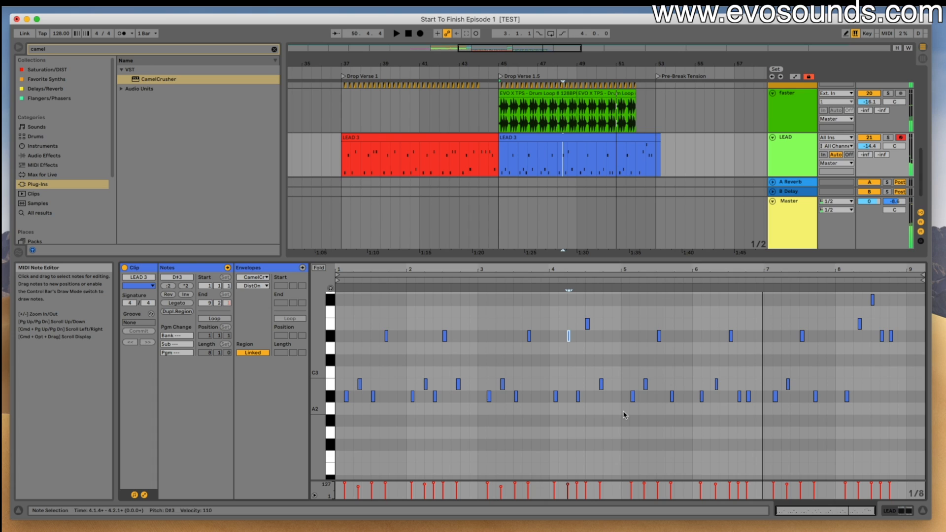
- Replace the notes in bars 5 and 6 of the blue LEAD clip with a copy of bars 1 and 2
drag(623, 415, 763, 317)
key(Delete)
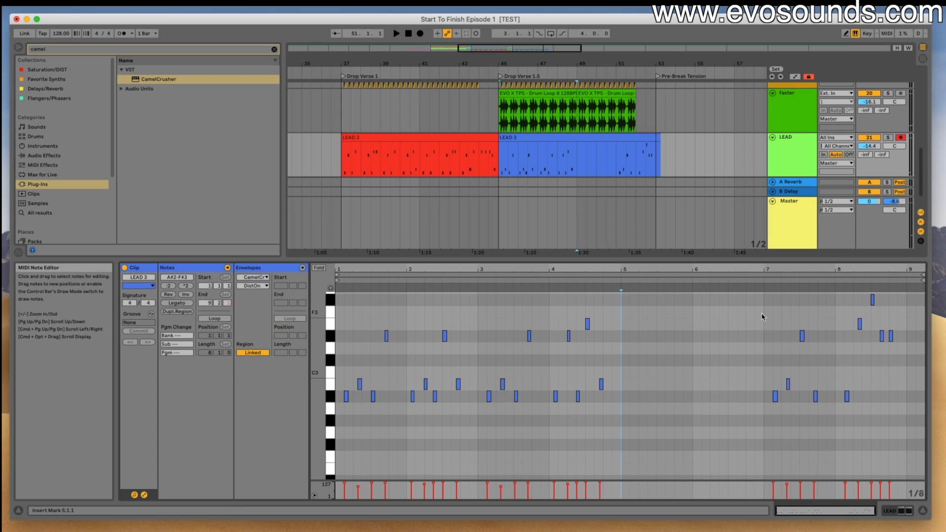
drag(476, 419, 291, 293)
key(super+c)
click(621, 354)
key(super+v)
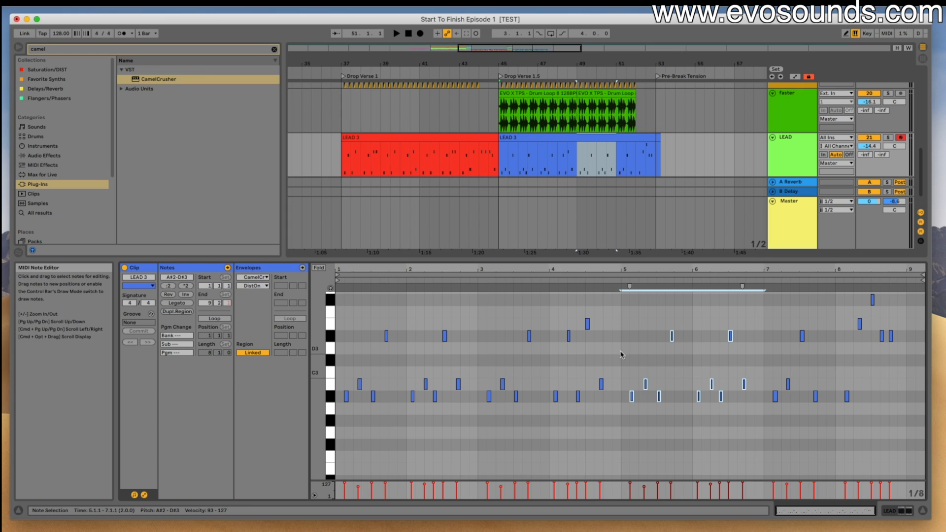
- Play the second half of the blue LEAD clip and paste a copy of bar 5's notes at bar 7
click(628, 285)
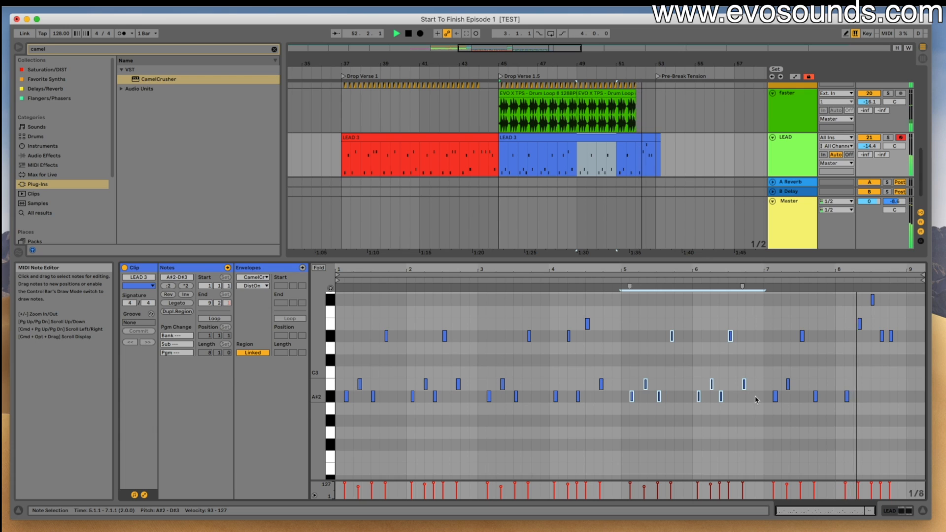
key(space)
drag(692, 410, 622, 311)
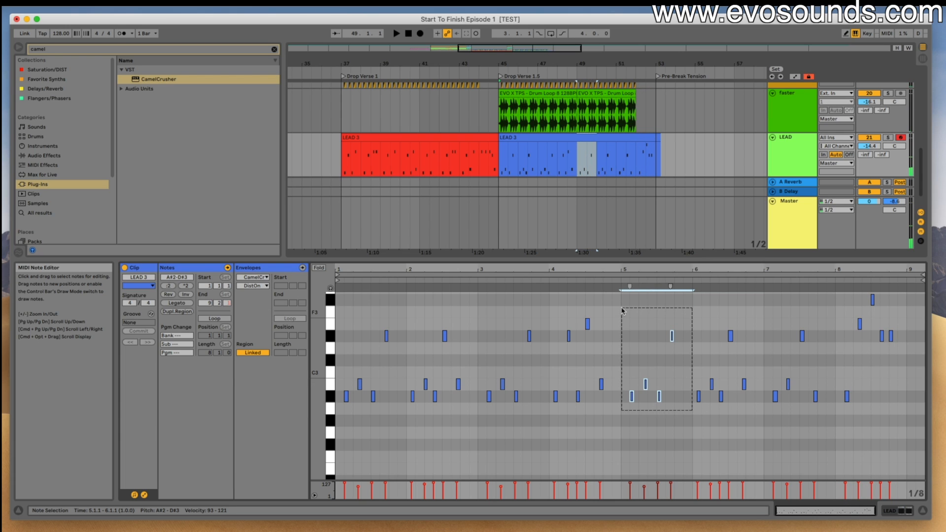
click(764, 338)
key(super+v)
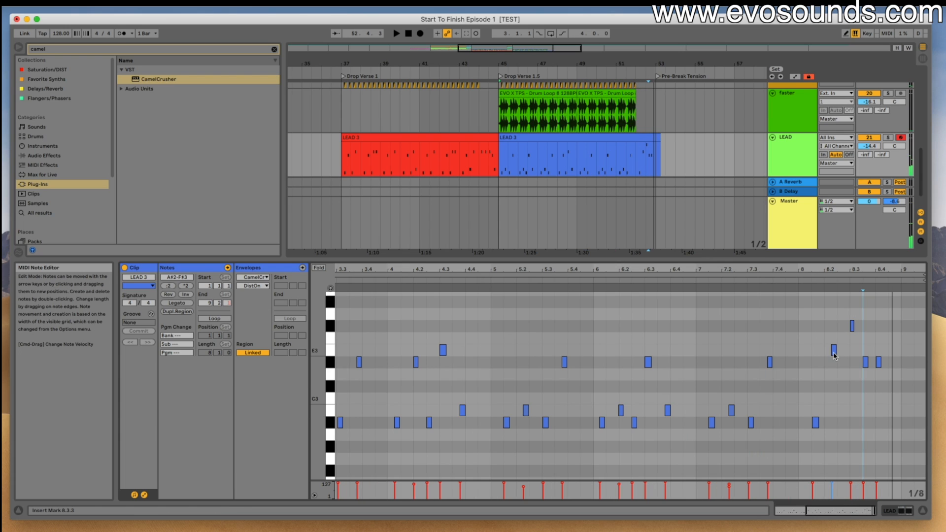
key(space)
- Lower the E3 note in bar 8 of the blue LEAD clip to B2 and play the arrangement from just before Drop Verse 1
drag(834, 350, 833, 374)
key(space)
click(851, 326)
key(space)
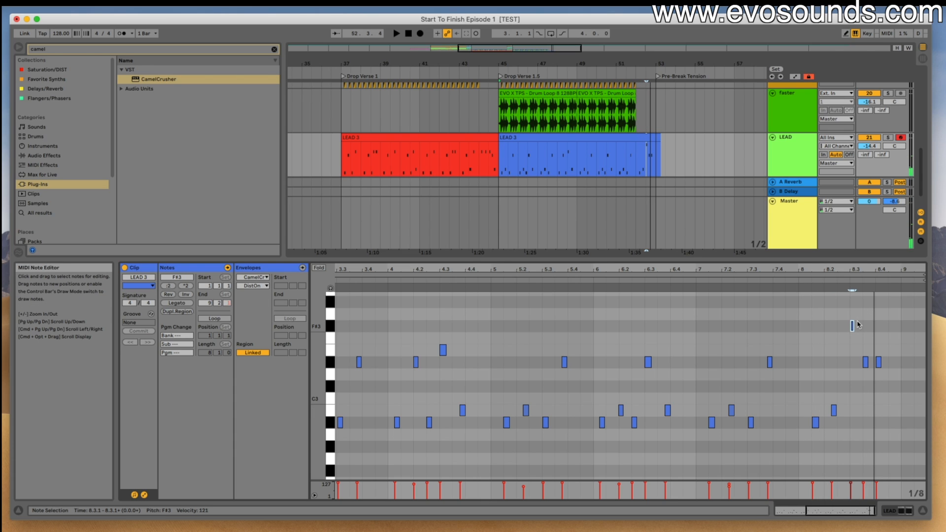
key(space)
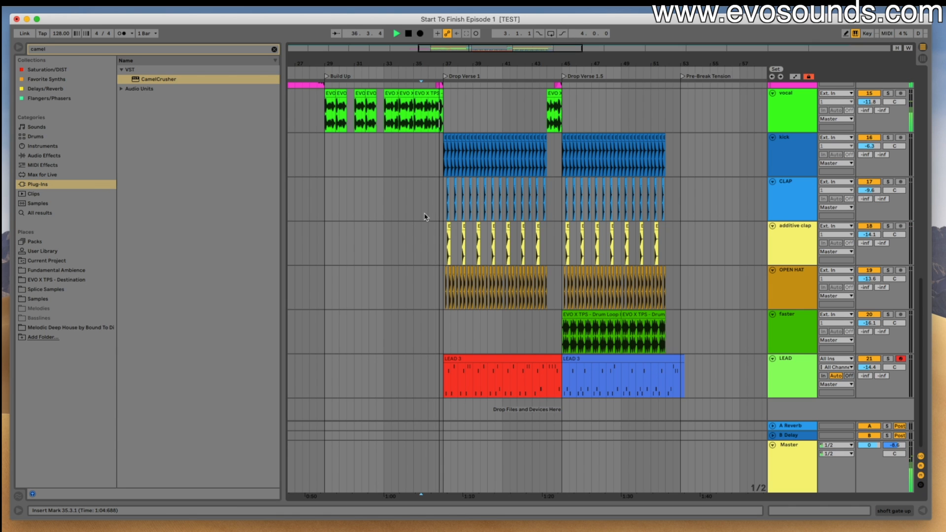
- Add a short A#2 note at 4.4.3 in the red LEAD clip and play the result
scroll(433, 217, up, 3)
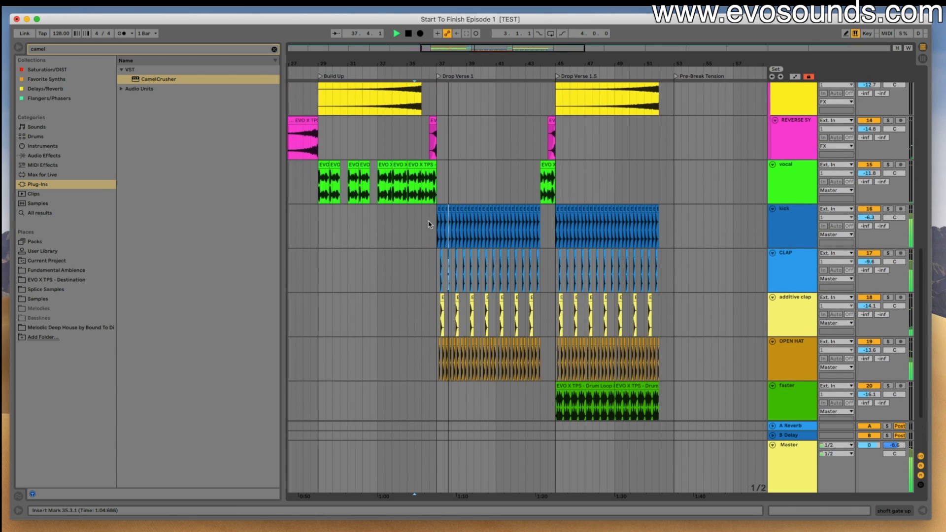
scroll(434, 222, down, 3)
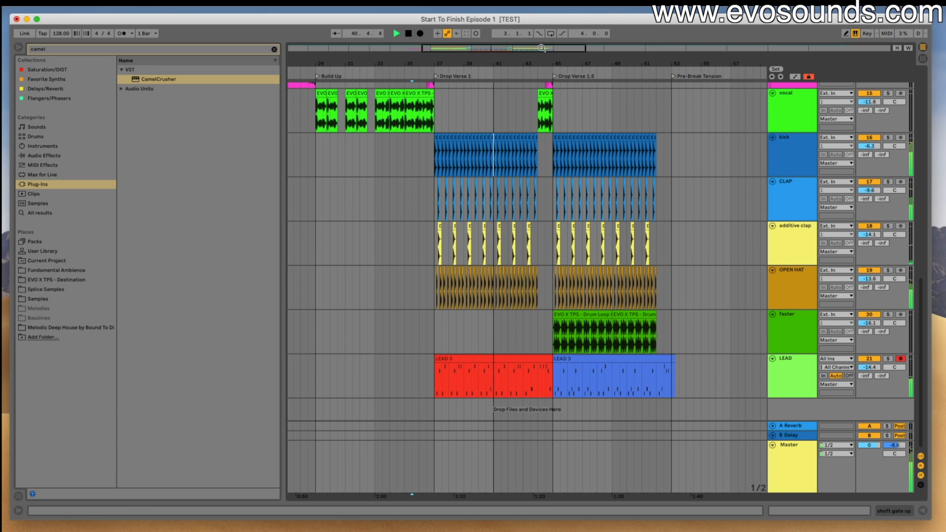
scroll(518, 369, up, 3)
double_click(518, 368)
drag(483, 392, 368, 266)
key(space)
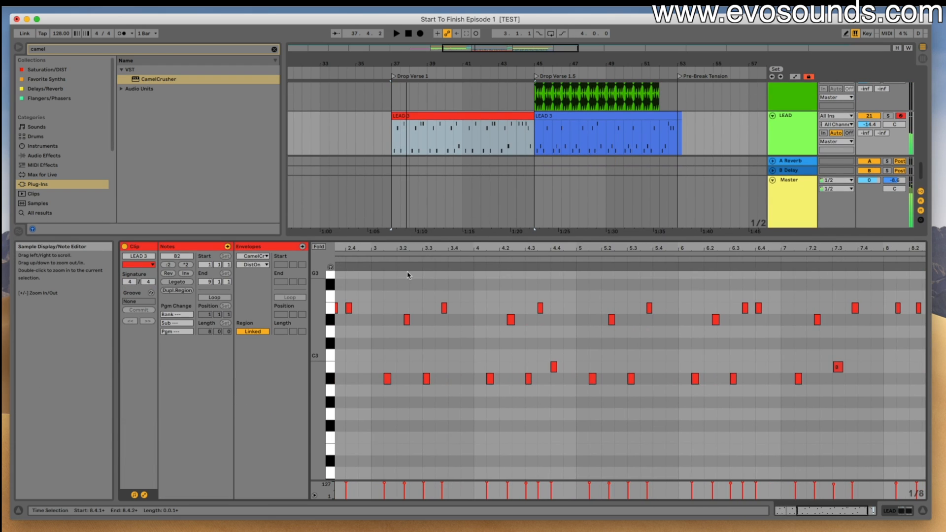
click(480, 260)
click(553, 367)
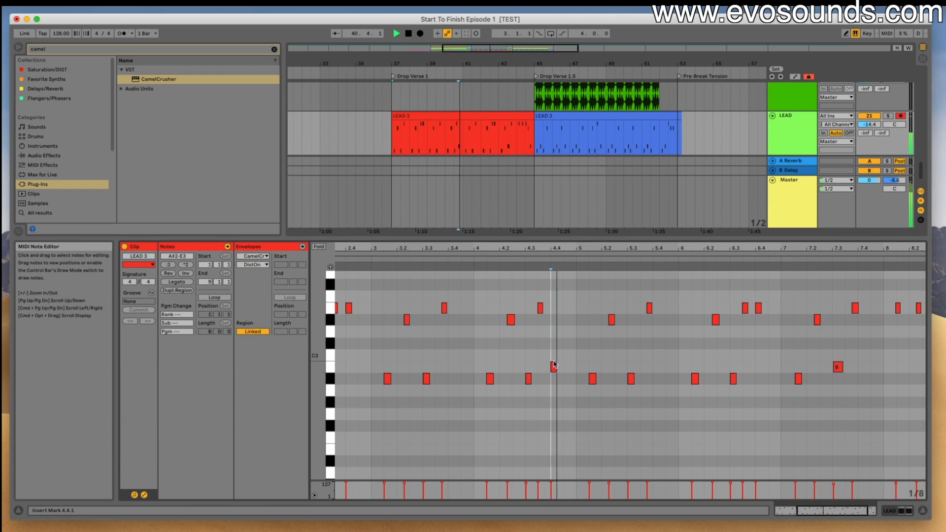
double_click(560, 369)
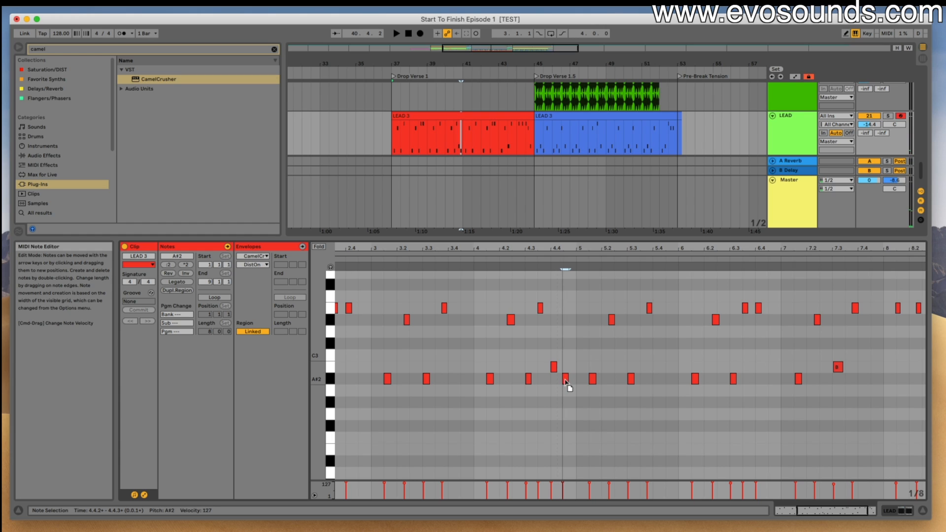
key(space)
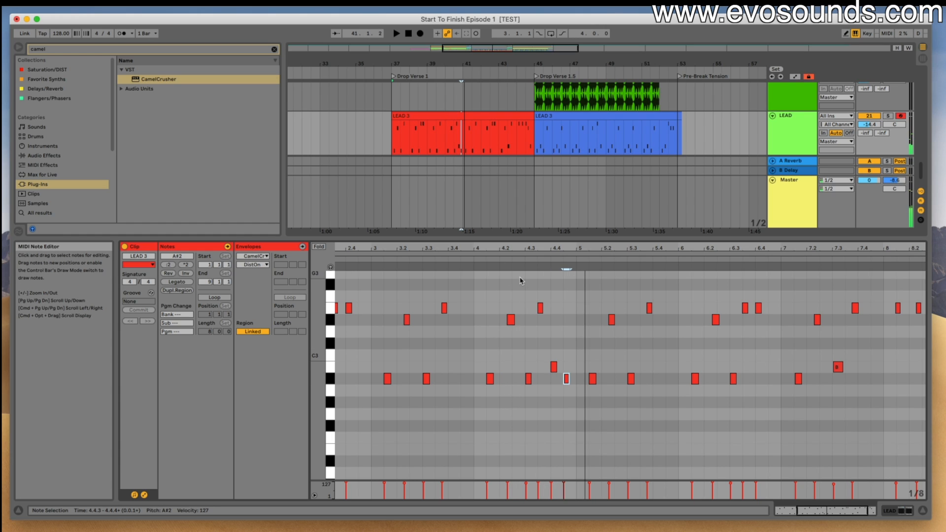
- Play the red LEAD clip and replace the blue clip's last bar with a copy of the red clip's bar 8
click(395, 139)
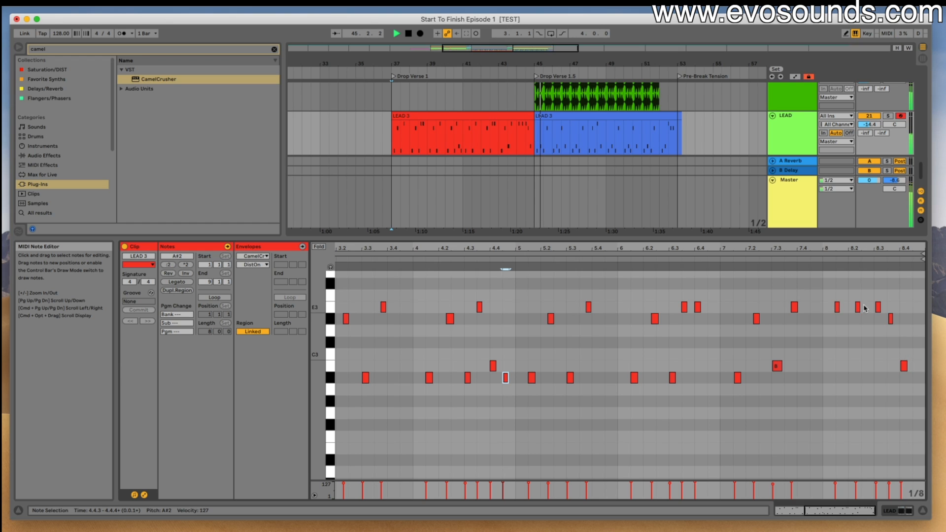
click(729, 257)
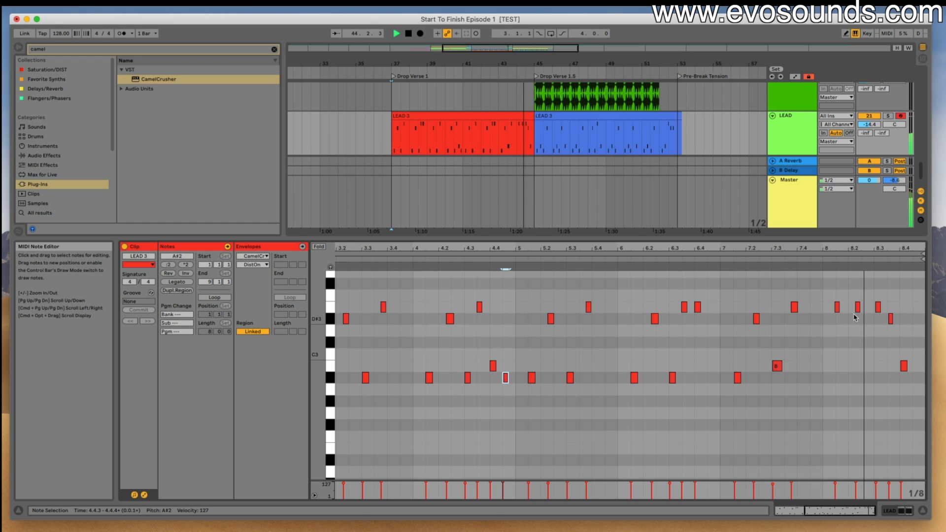
drag(827, 298, 904, 397)
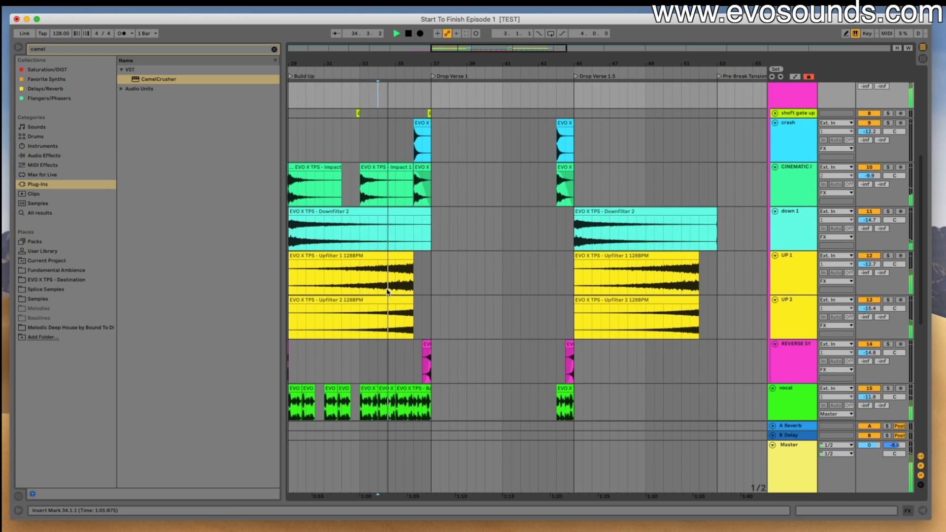
scroll(386, 293, down, 1)
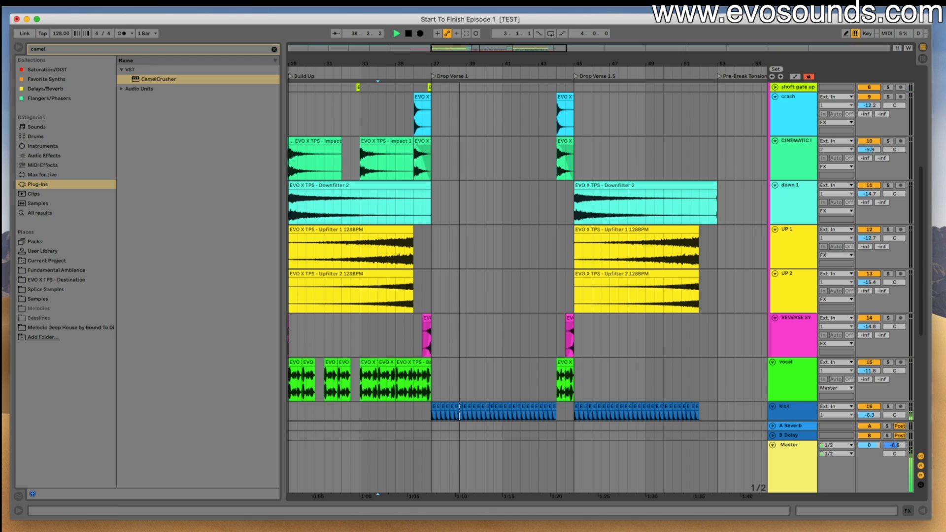
- Play the drop with the revised lead and open the notes of the red LEAD clip
scroll(558, 369, down, 5)
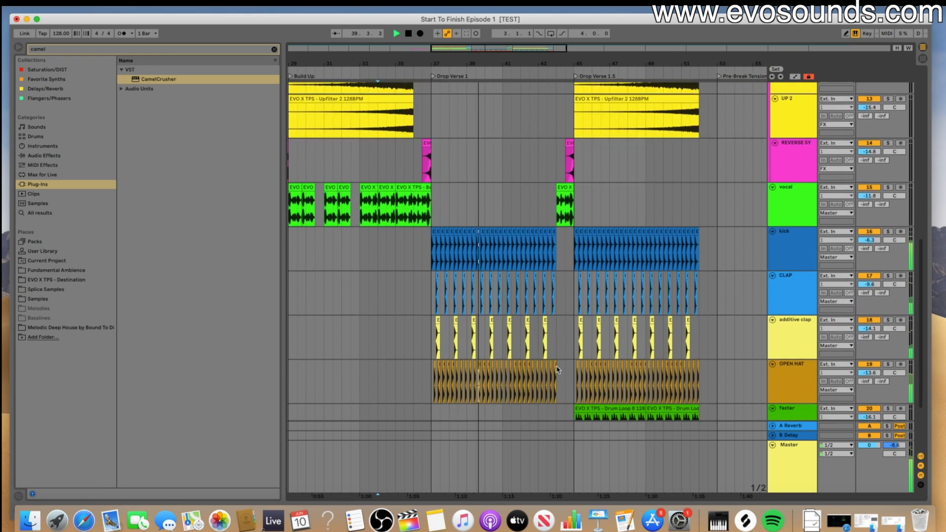
scroll(558, 369, down, 2)
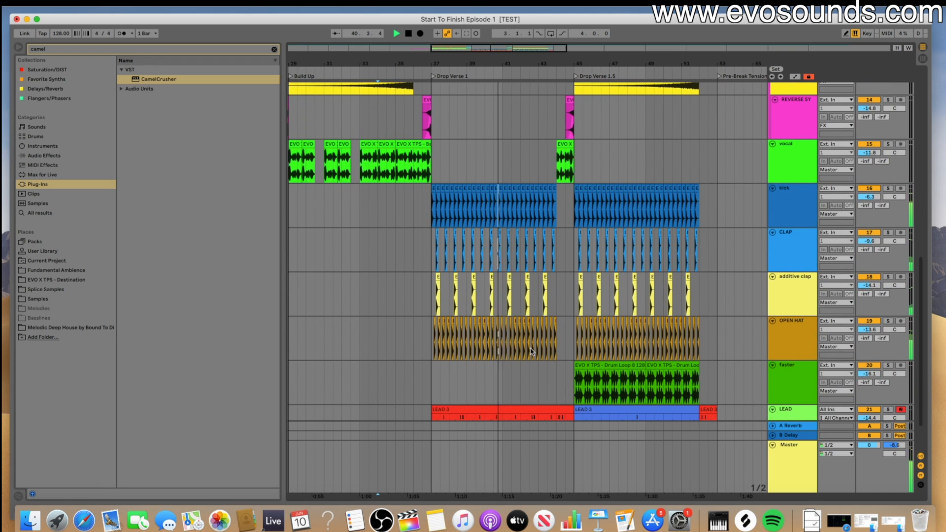
scroll(531, 351, down, 2)
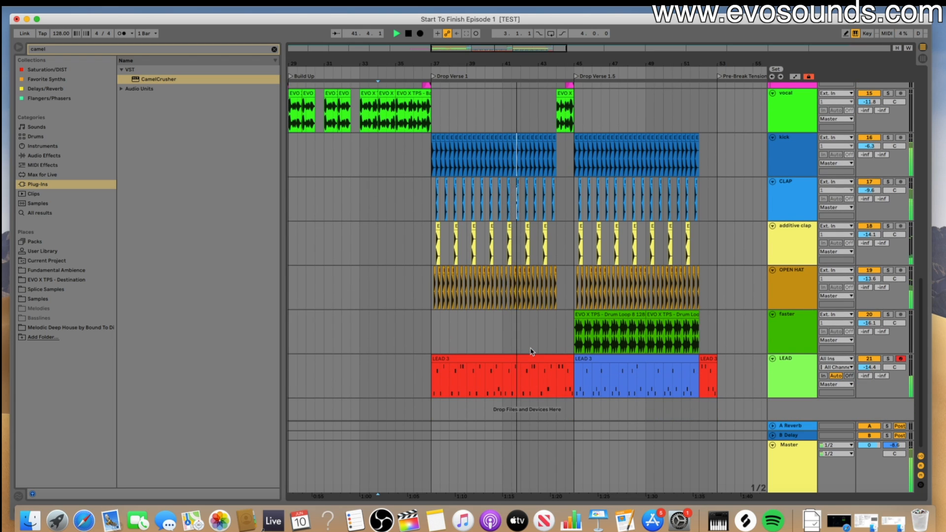
click(531, 360)
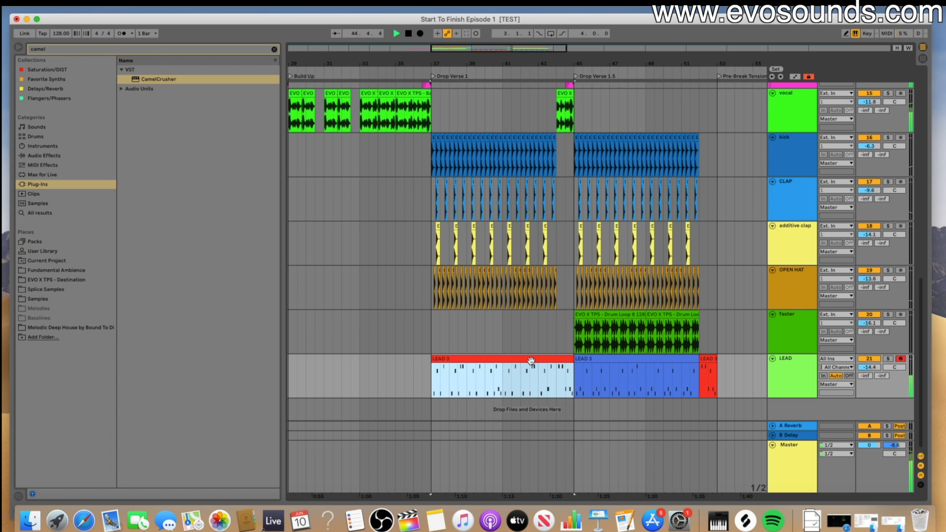
double_click(531, 360)
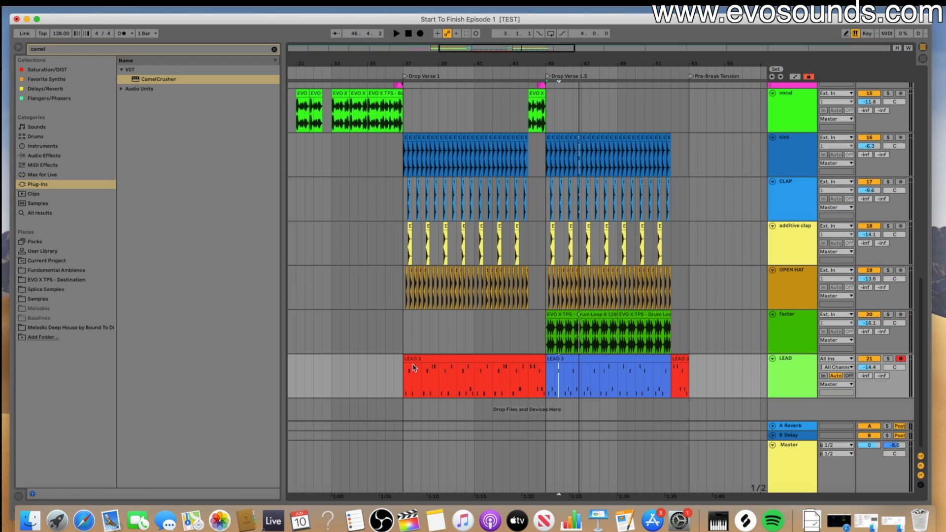
- Rename the red LEAD clip variation 1, the blue one variation 2 and the short last one outaro
click(418, 359)
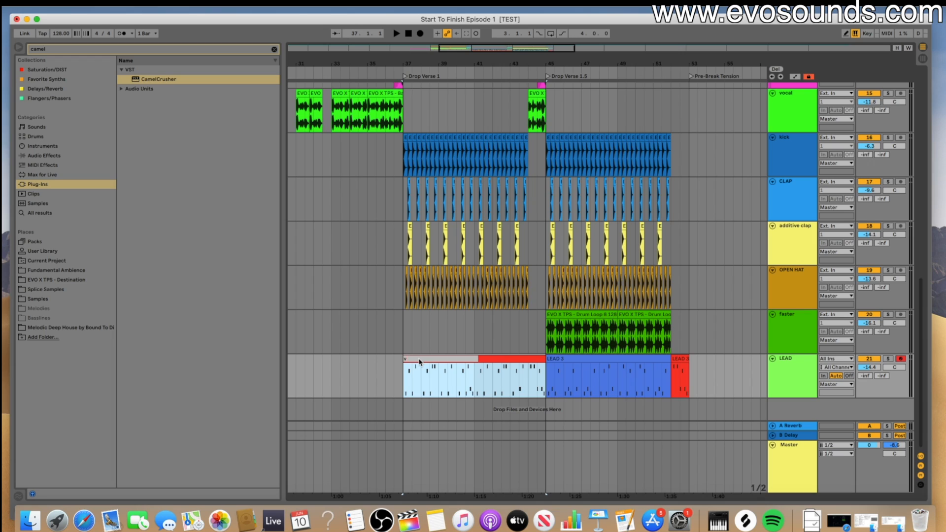
click(563, 357)
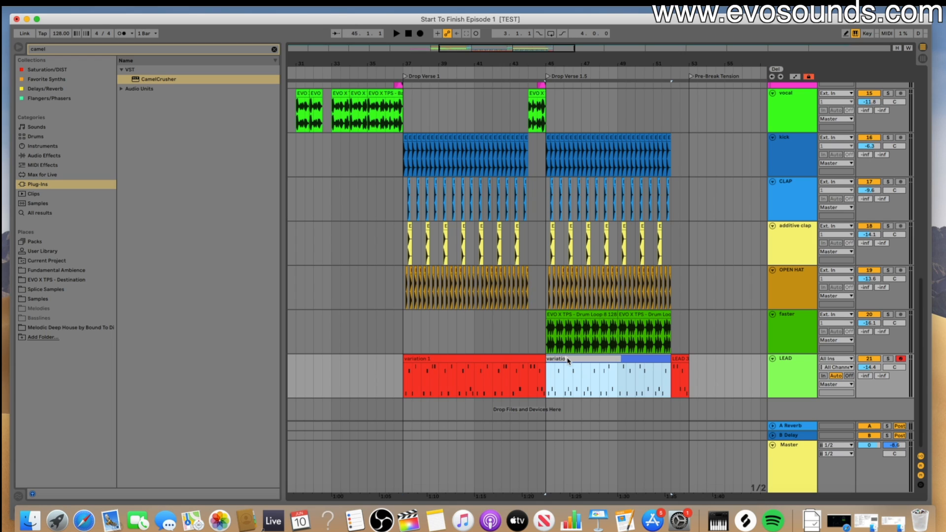
click(681, 356)
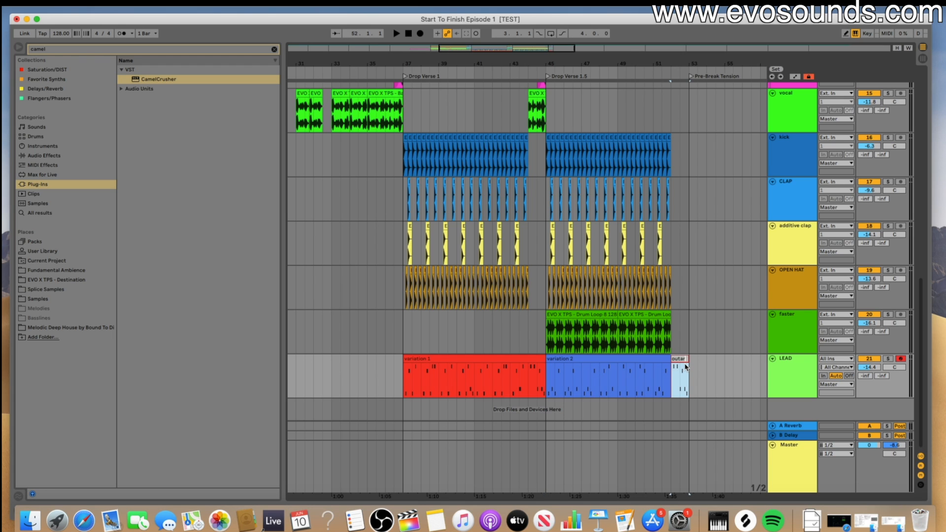
- Play the build-up vocal and copy a one-beat chop from its bar 33 phrase to beat 4 of bar 38
scroll(623, 307, up, 5)
scroll(607, 299, down, 3)
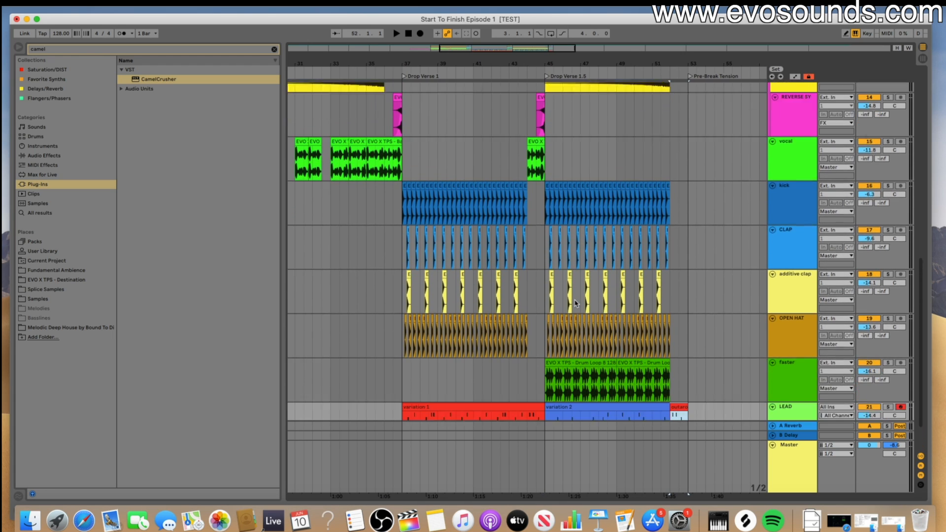
click(809, 314)
scroll(577, 296, up, 5)
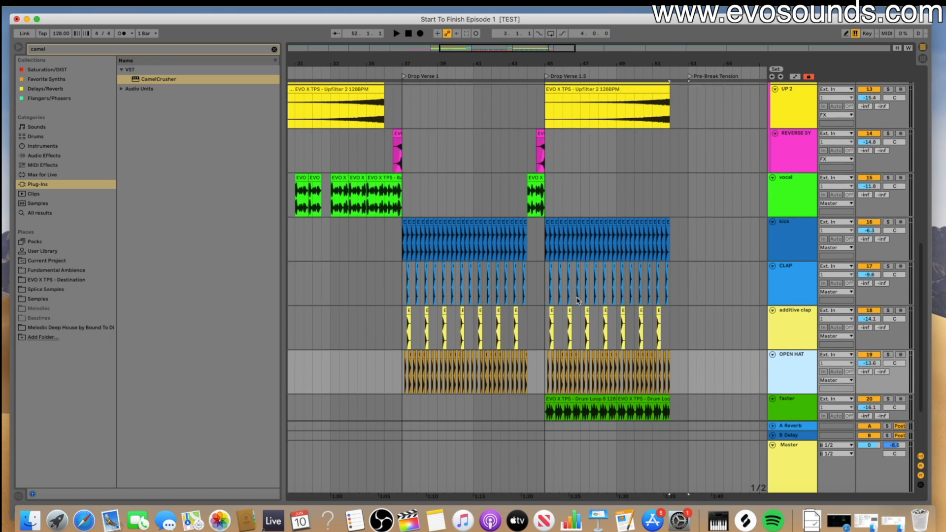
click(535, 248)
scroll(535, 248, up, 3)
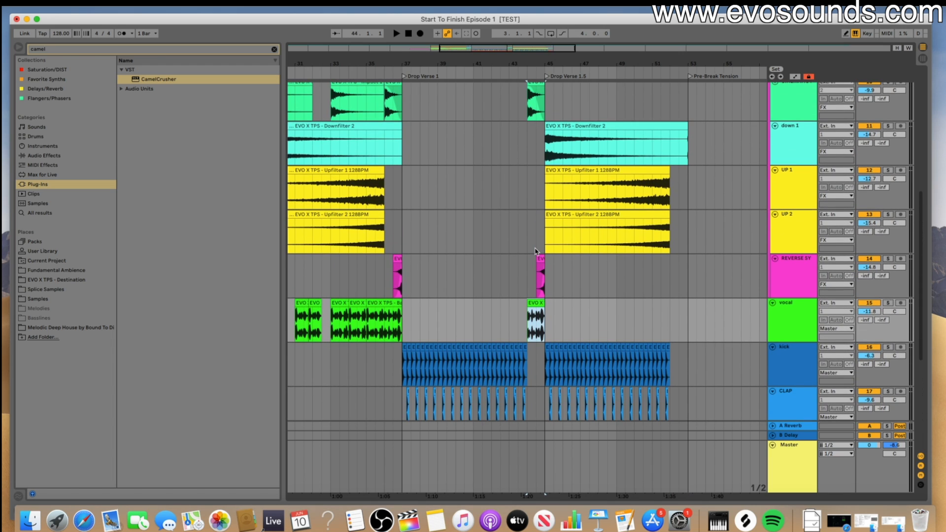
scroll(510, 268, down, 5)
scroll(399, 253, down, 1)
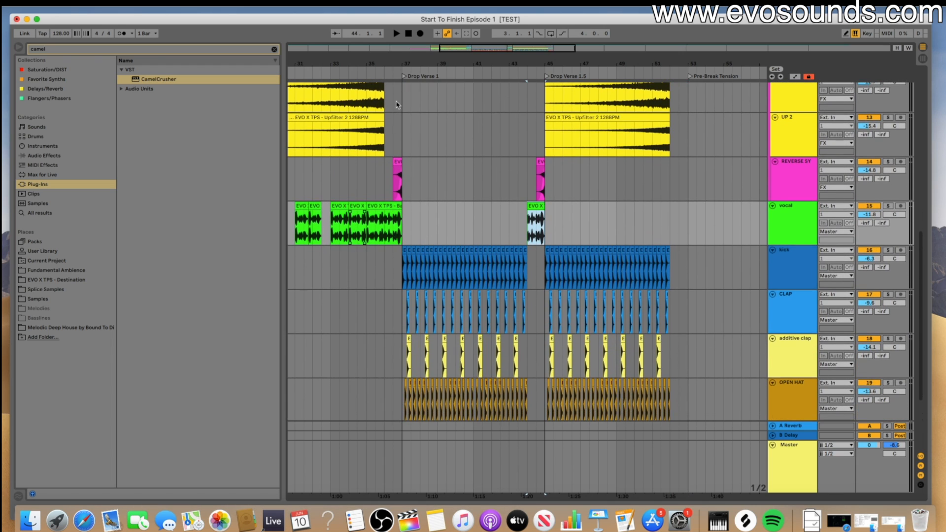
drag(443, 53, 399, 279)
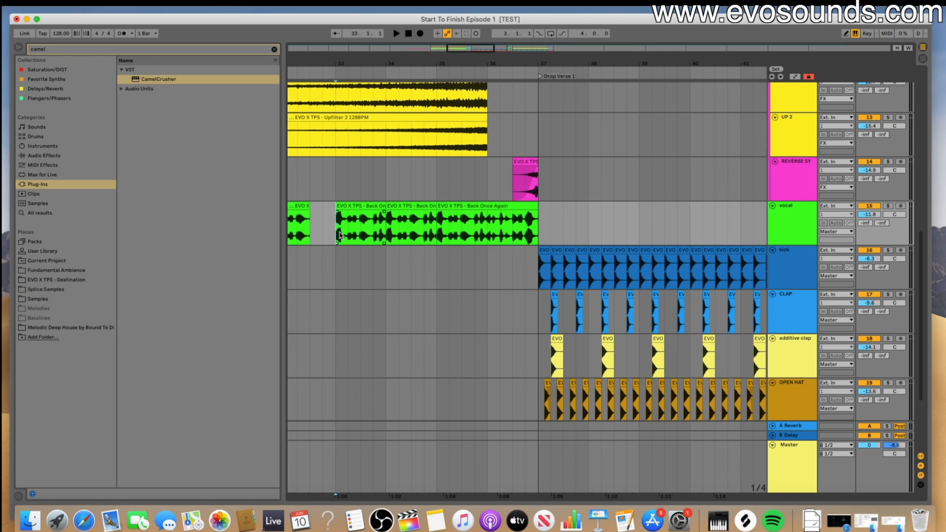
key(space)
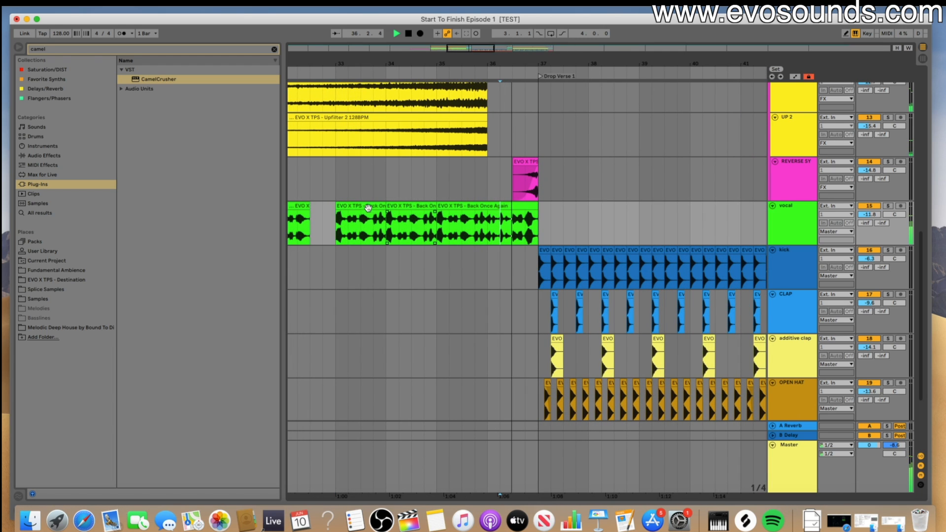
click(362, 225)
drag(337, 222, 630, 220)
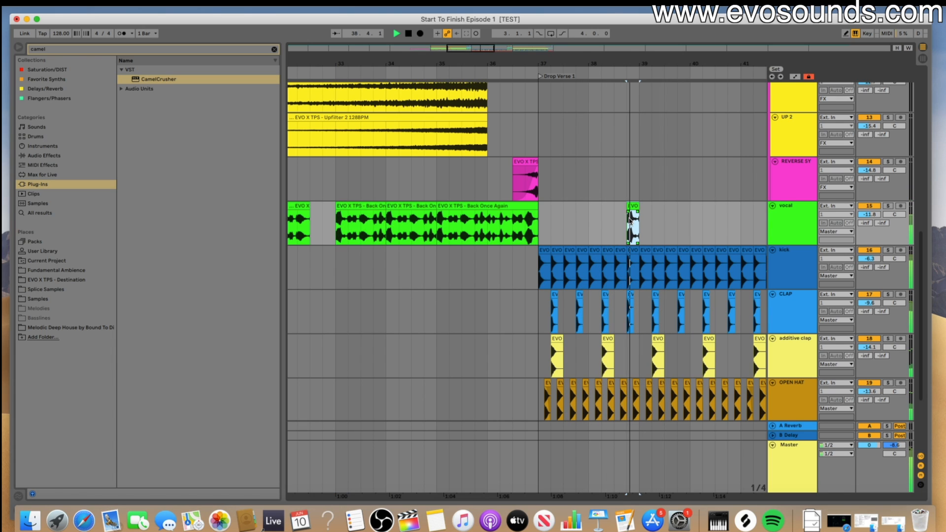
- Play the transition into Drop Verse 1 several times to check the vocal chop in bar 38
click(525, 221)
key(space)
key(space)
scroll(538, 216, right, 3)
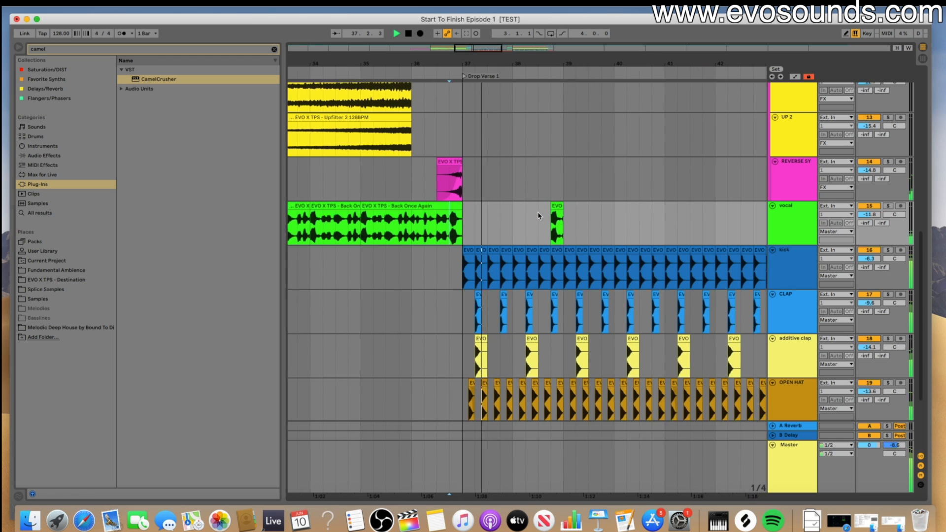
scroll(538, 215, right, 2)
scroll(505, 216, right, 2)
scroll(505, 216, up, 1)
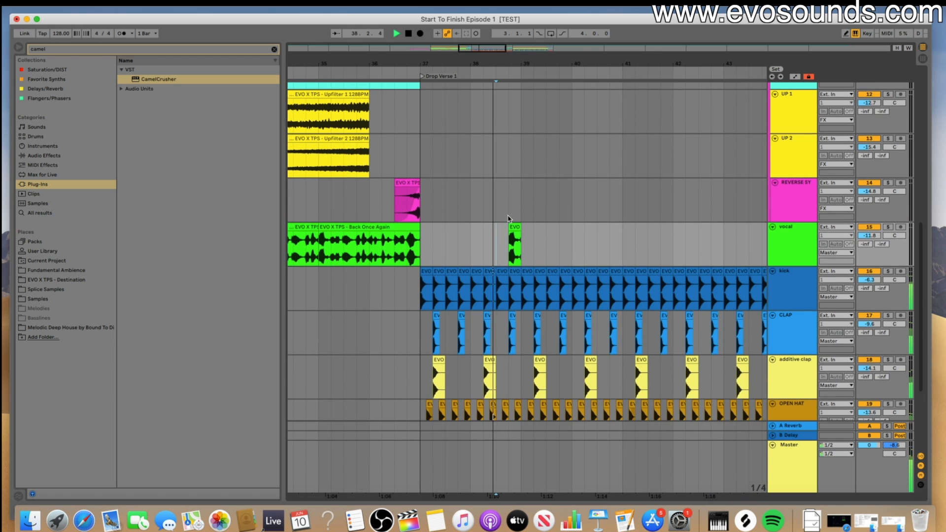
mouse_move(493, 216)
mouse_down()
mouse_move(515, 217)
mouse_move(507, 217)
mouse_up()
click(491, 218)
key(space)
key(space)
key(space)
click(387, 225)
key(space)
mouse_move(506, 217)
mouse_down()
mouse_move(445, 224)
mouse_move(491, 218)
mouse_up()
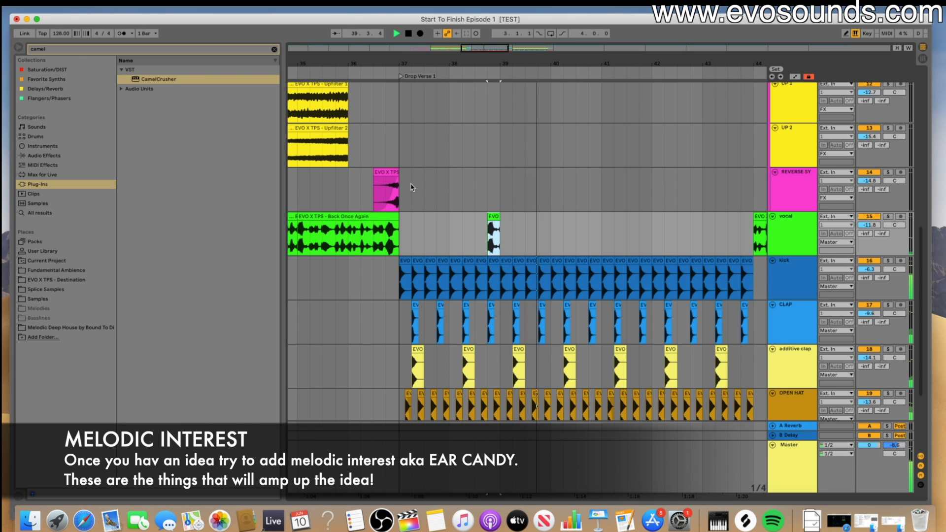
- Play the build-up vocal around bar 33 from different points to find another phrase for the drop
drag(449, 64, 571, 52)
key(space)
click(401, 240)
key(space)
click(393, 240)
key(space)
key(space)
key(space)
- Copy the two-beat vocal phrase starting at beat 2 of bar 33 to beat 3 of bar 40
drag(393, 240, 408, 232)
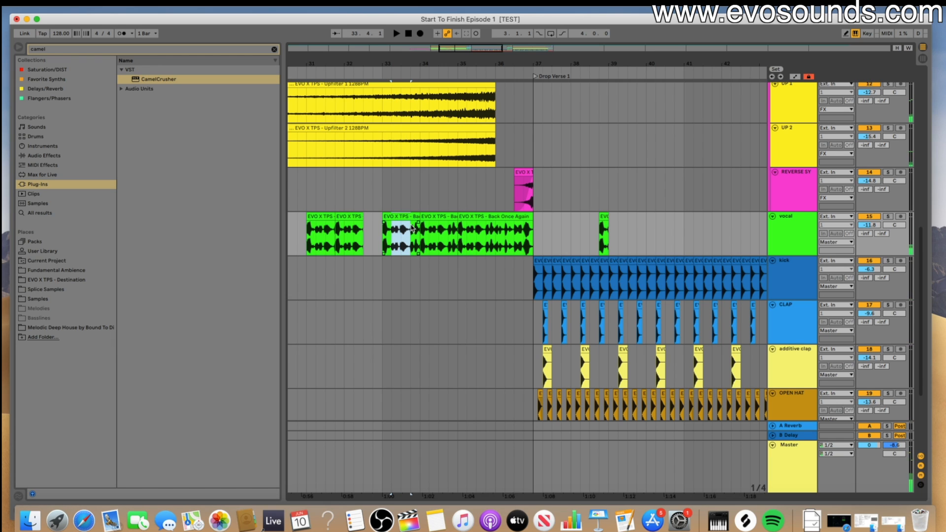
key(space)
scroll(541, 233, right, 5)
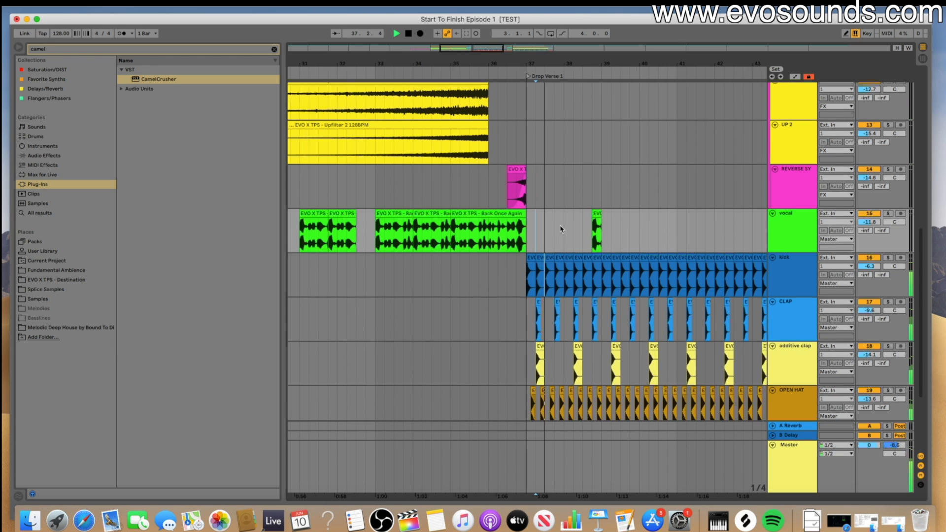
click(530, 225)
click(550, 222)
key(super+v)
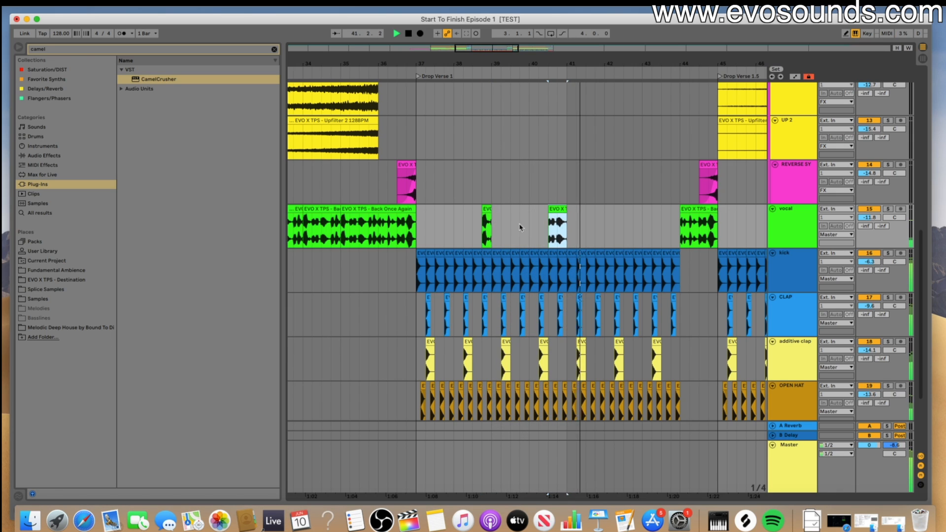
- Copy the one-beat vocal chop from bar 38 to beat 4 of bar 42
click(486, 209)
click(633, 223)
key(super+v)
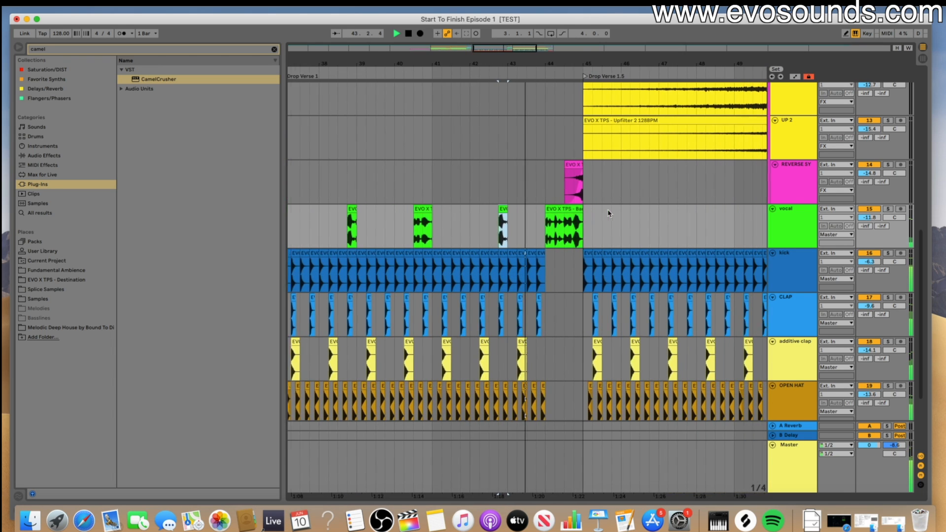
- Copy the two-beat vocal phrase from bar 40 to beat 3 of bar 43, just before the closing vocal clip
click(546, 216)
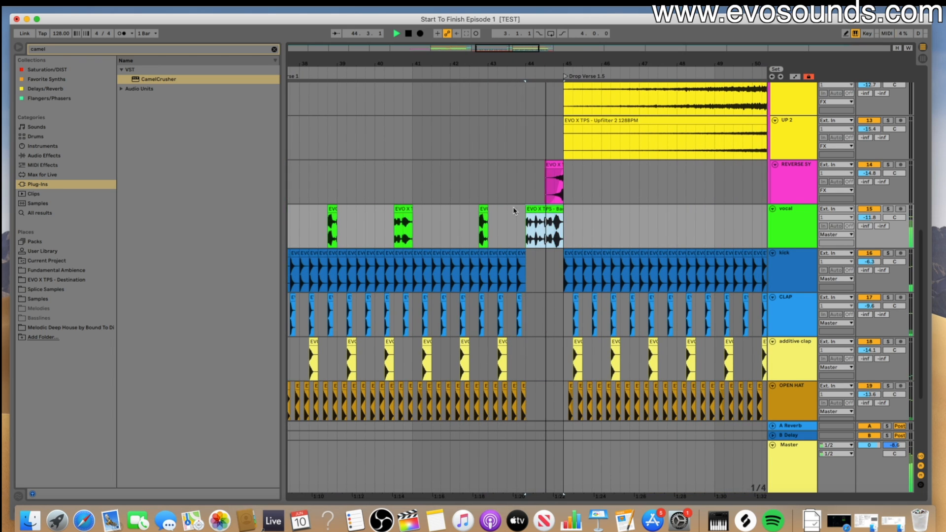
click(402, 209)
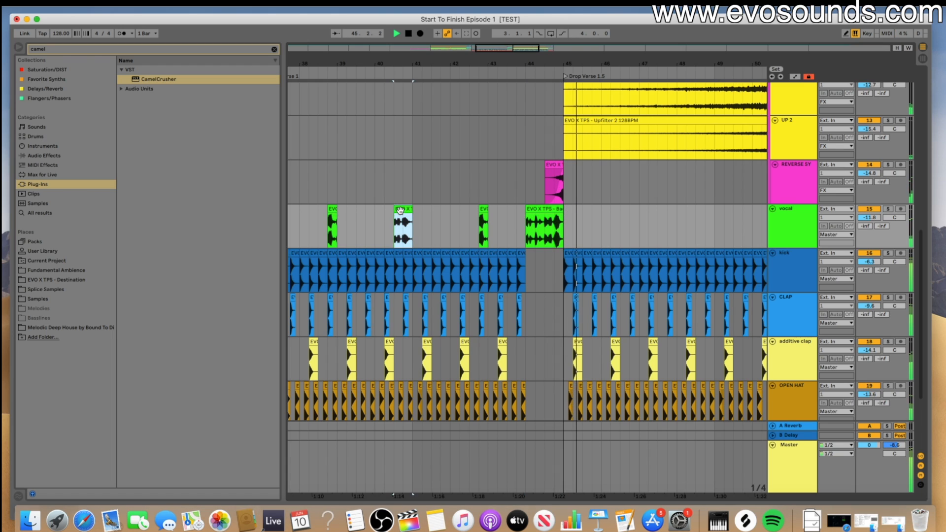
click(507, 218)
key(super+v)
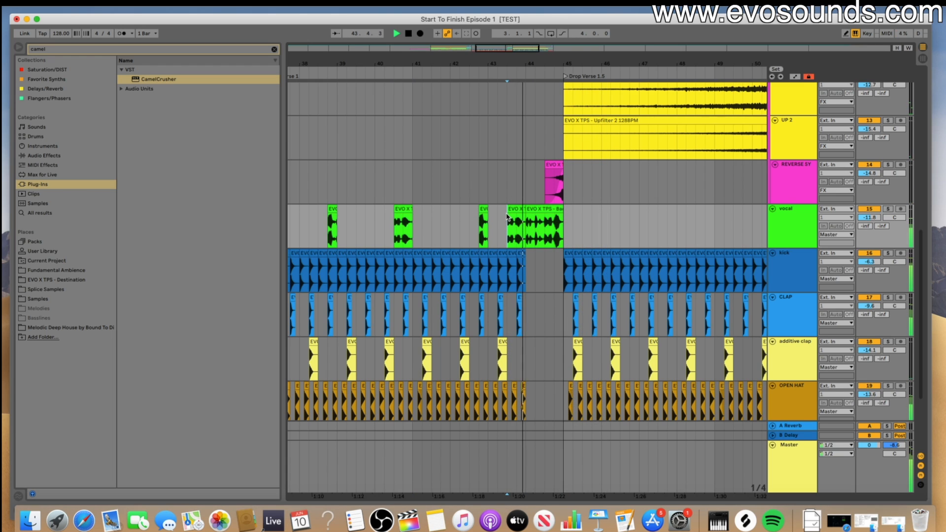
- Play the vocal chops from bar 42 and delete the two-beat vocal phrase just before the closing vocal clip at bar 44
click(514, 209)
click(481, 220)
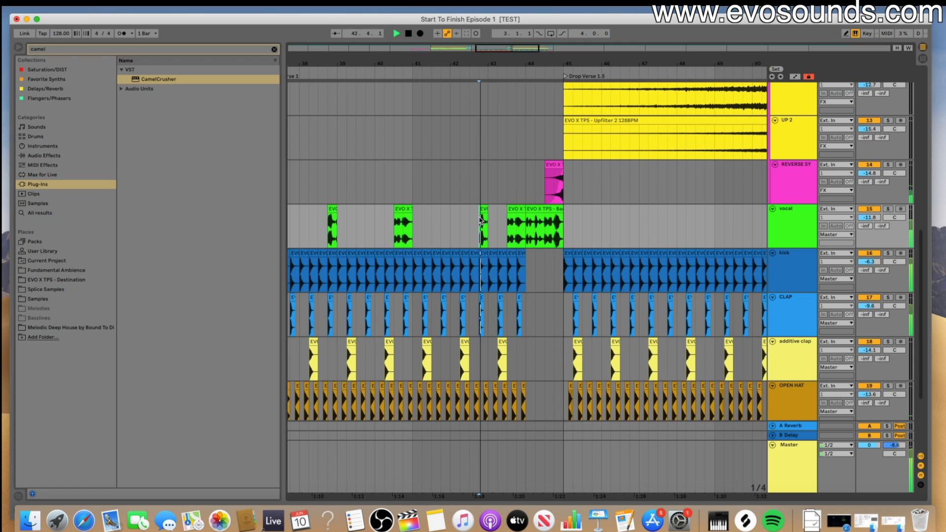
scroll(488, 220, up, 3)
scroll(492, 220, down, 3)
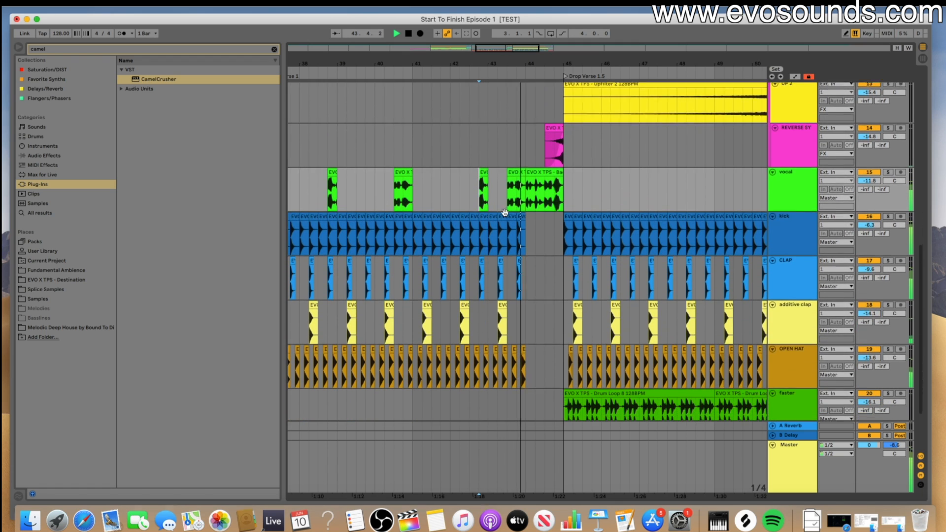
click(520, 178)
key(Delete)
- Duplicate the vocal track's eight-bar section from bars 37 to 45 into Drop Verse 1.5, starting at bar 45
mouse_move(537, 62)
mouse_down()
mouse_move(515, 63)
mouse_move(539, 48)
mouse_up()
drag(353, 204, 553, 213)
key(ctrl+d)
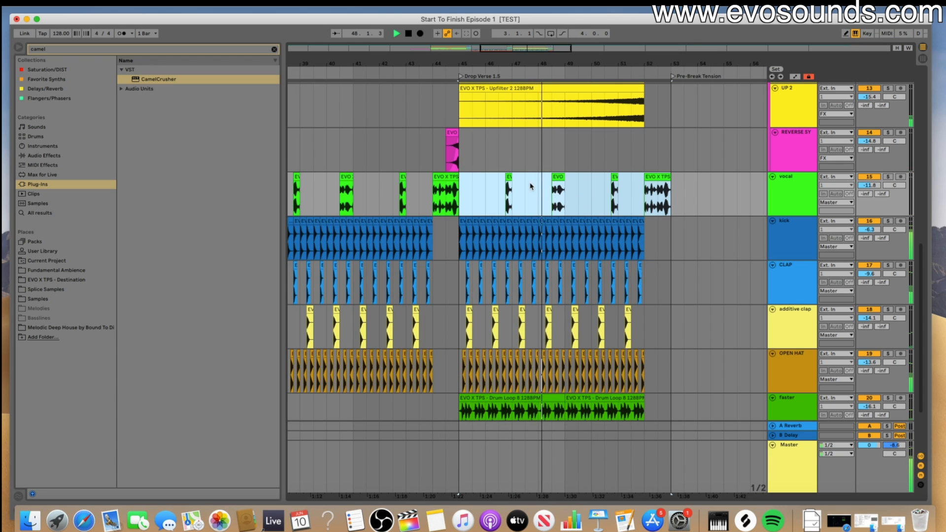
click(508, 185)
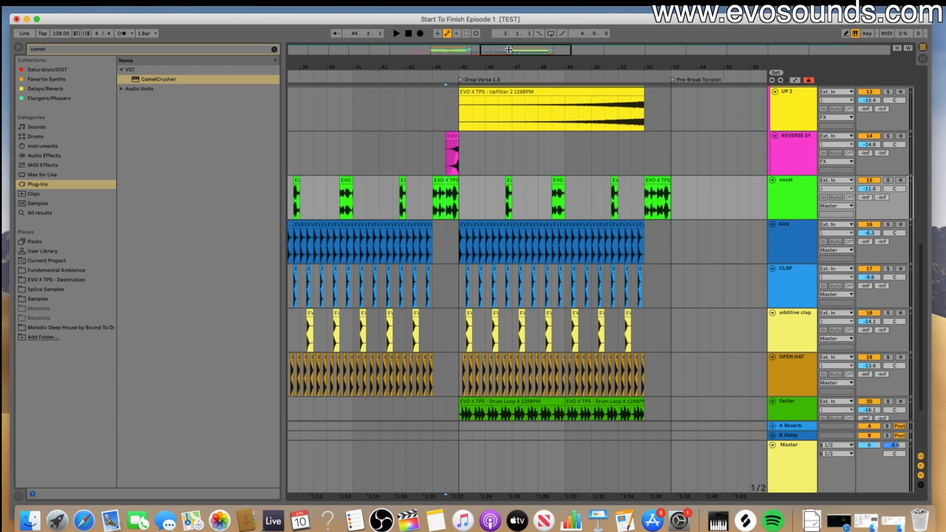
- Review the build-up and both drop verses across all tracks, from the build-up group down to the lead
drag(506, 47, 483, 47)
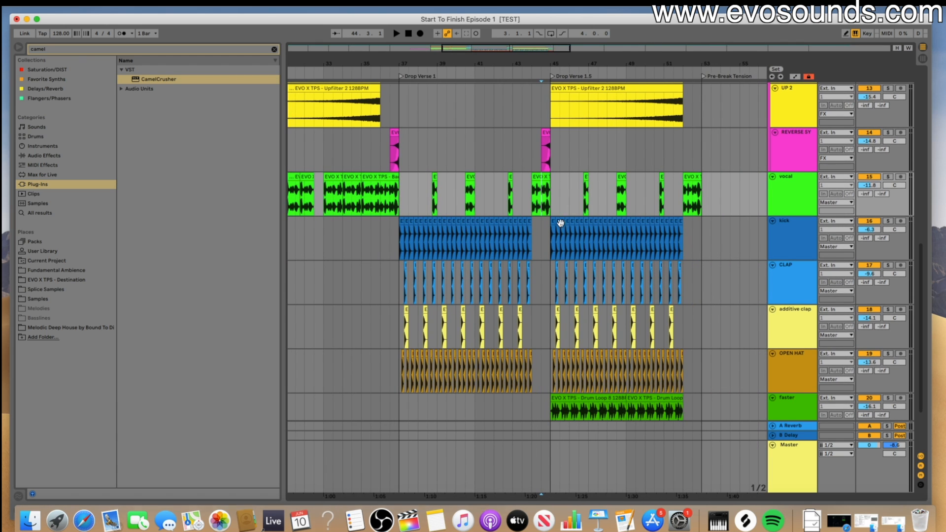
scroll(560, 222, down, 3)
scroll(560, 229, up, 15)
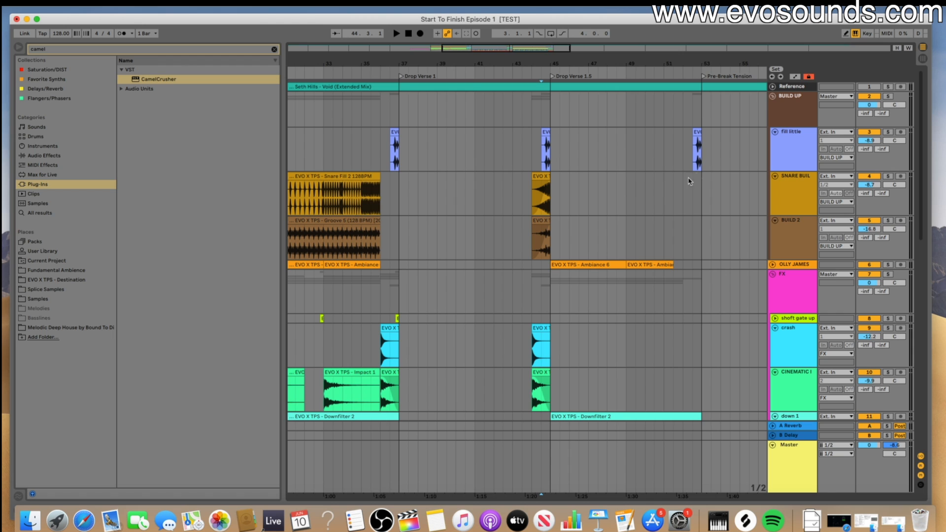
scroll(764, 152, down, 10)
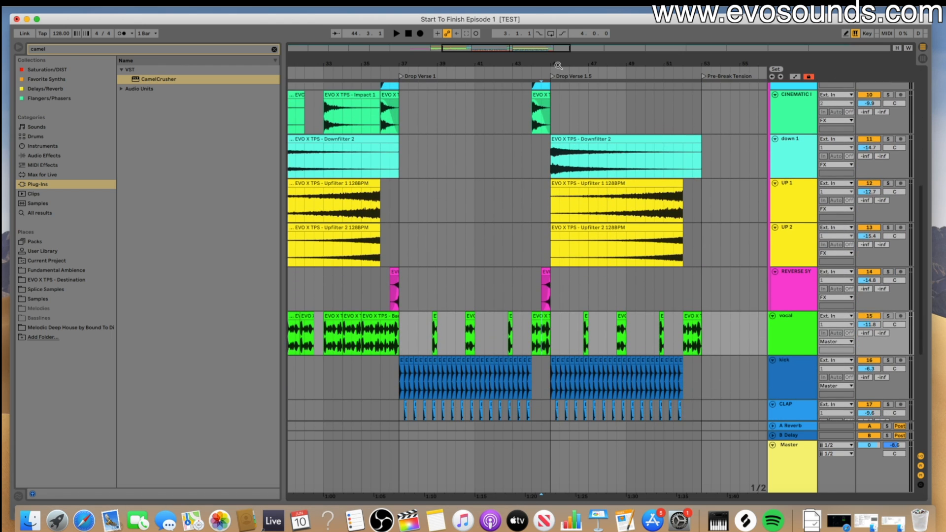
drag(562, 48, 607, 48)
scroll(604, 192, up, 8)
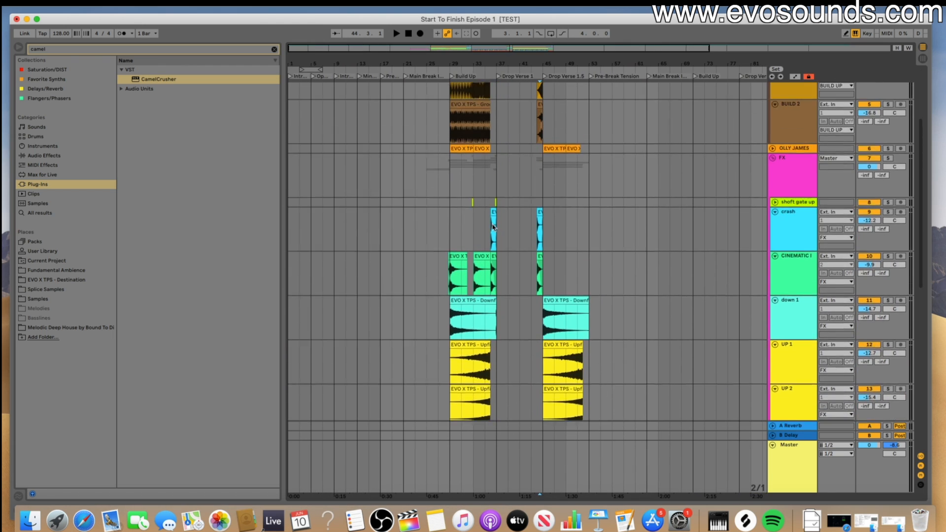
drag(450, 118, 499, 351)
scroll(498, 352, down, 4)
scroll(499, 351, down, 6)
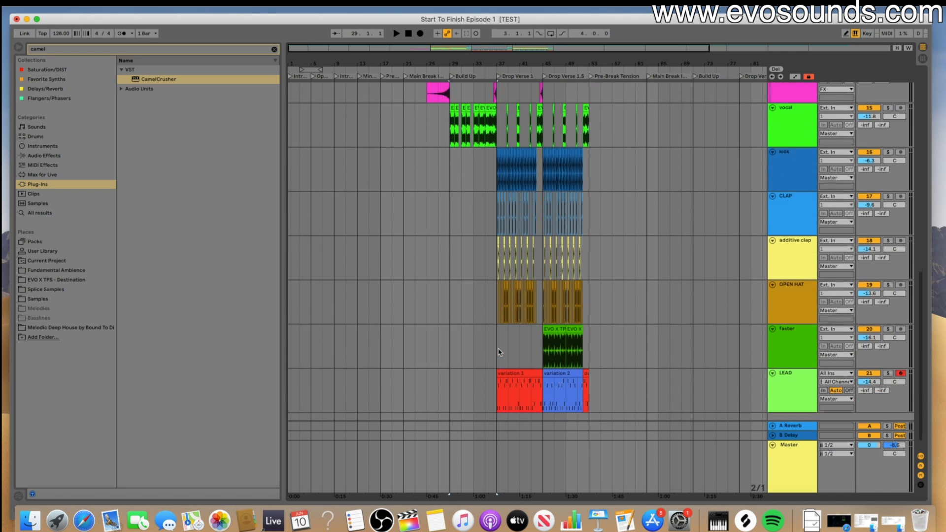
drag(519, 337, 539, 338)
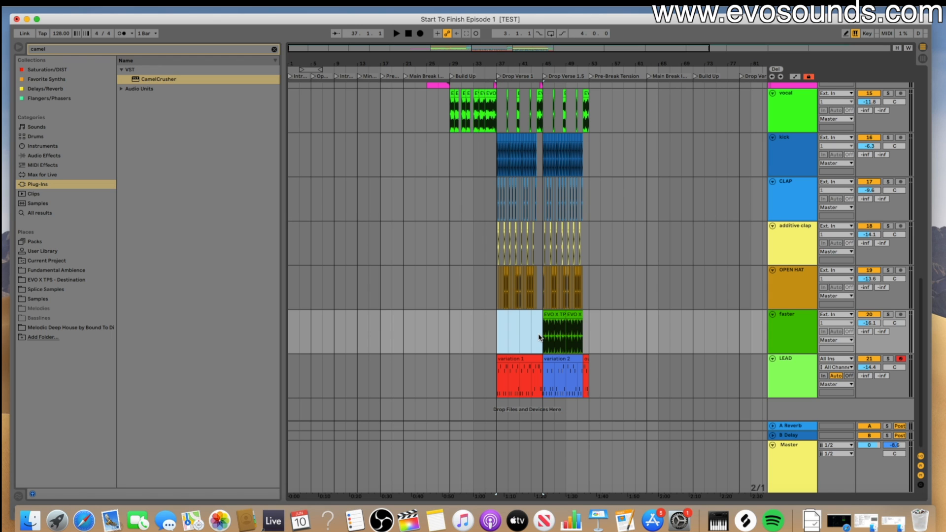
- Collapse the BUILD UP and FX track groups to tidy the arrangement
scroll(602, 329, up, 10)
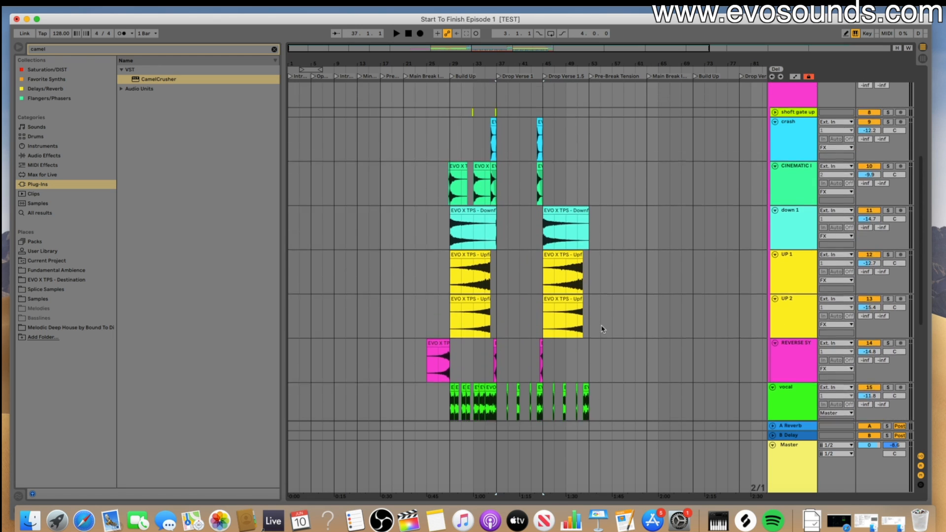
scroll(602, 329, up, 1)
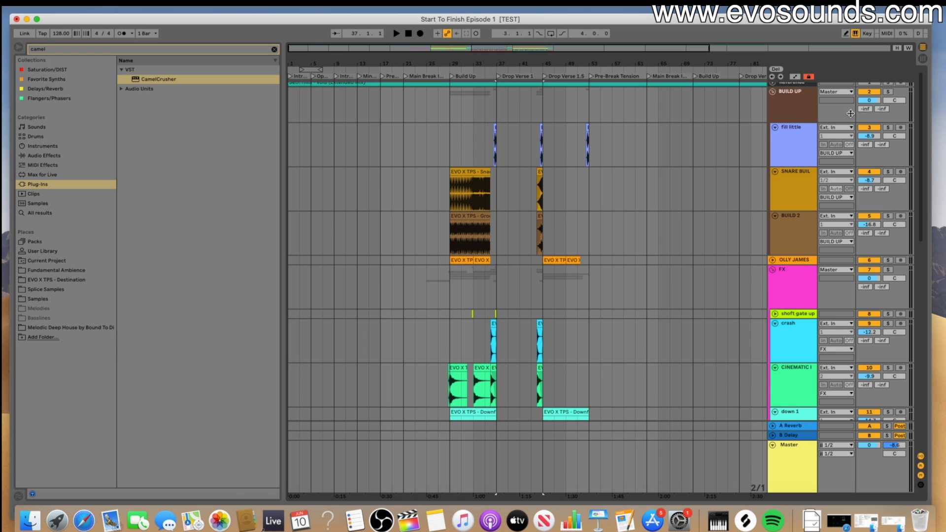
click(771, 92)
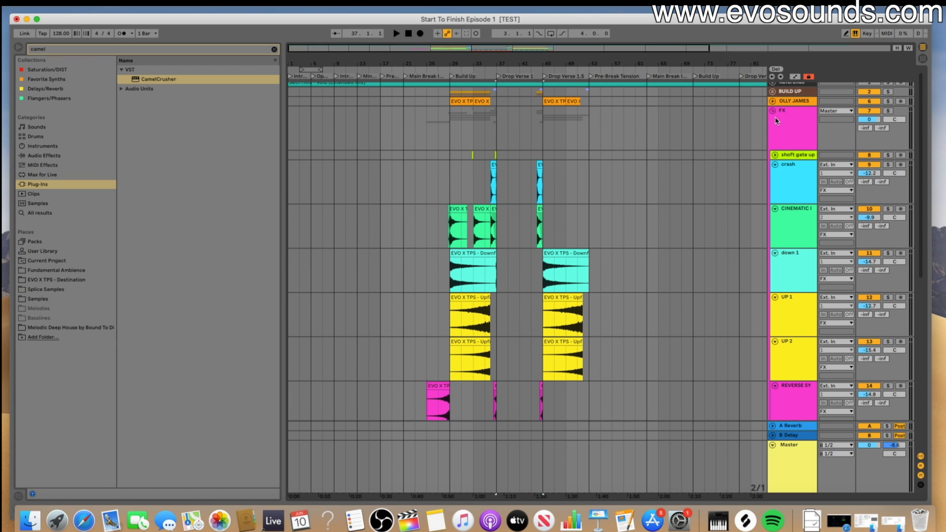
click(772, 112)
scroll(631, 193, down, 2)
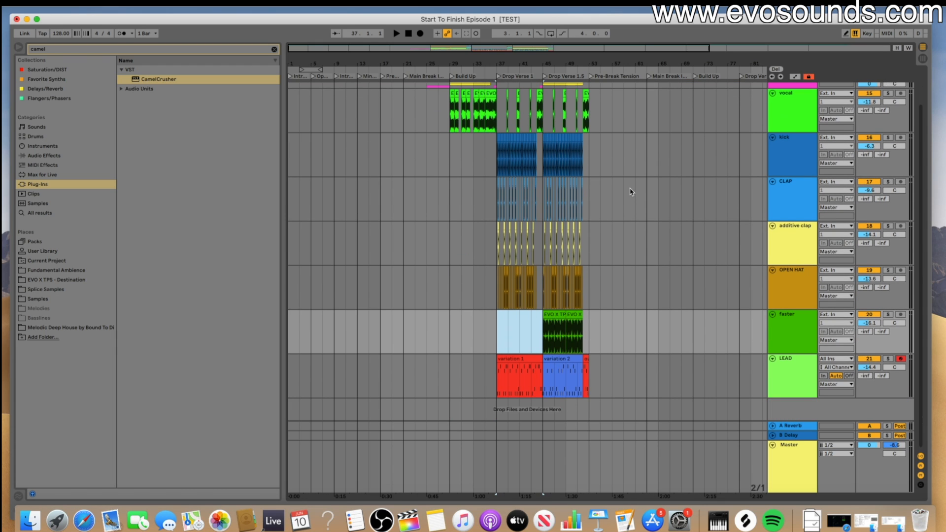
- Examine the lead variations together with the drums and vocal chops across the build-up, Drop Verse 1 and Drop Verse 1.5
drag(504, 52, 504, 106)
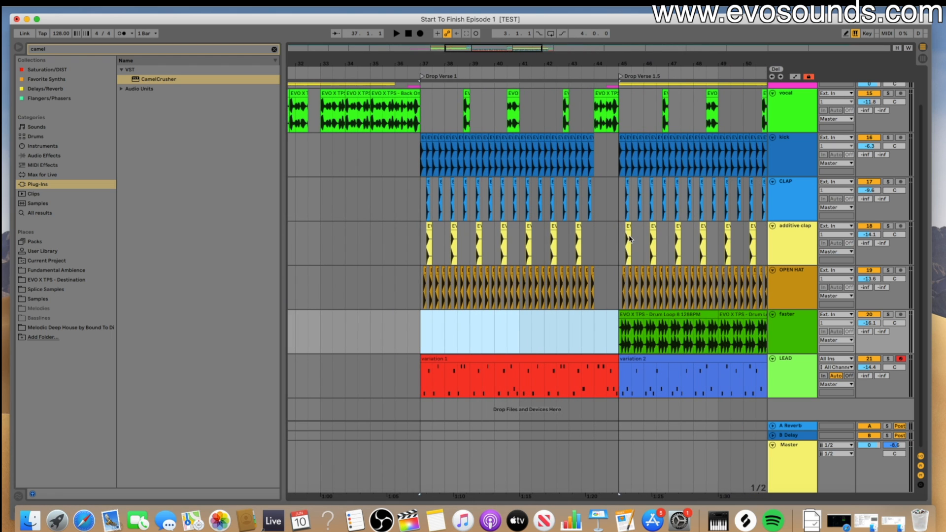
scroll(630, 239, right, 5)
scroll(566, 270, left, 6)
click(497, 359)
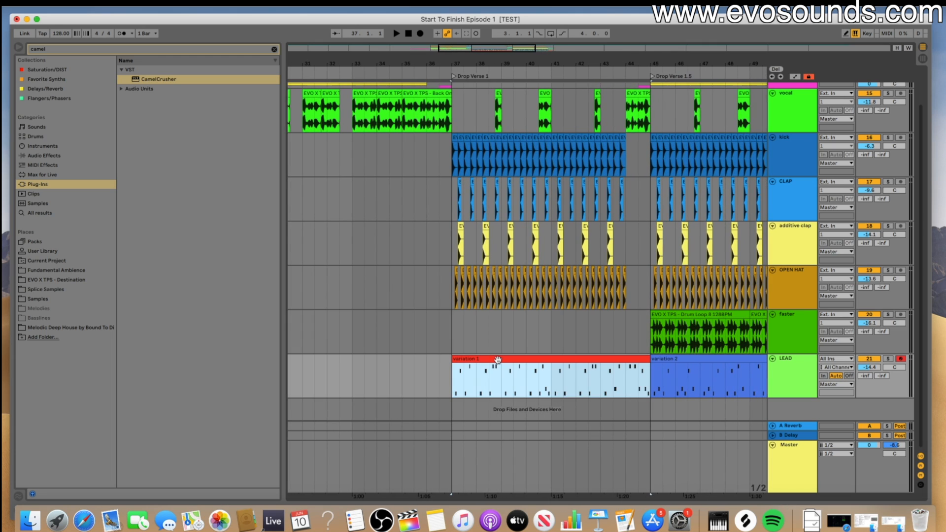
scroll(494, 375, up, 3)
scroll(494, 376, down, 3)
scroll(494, 376, left, 3)
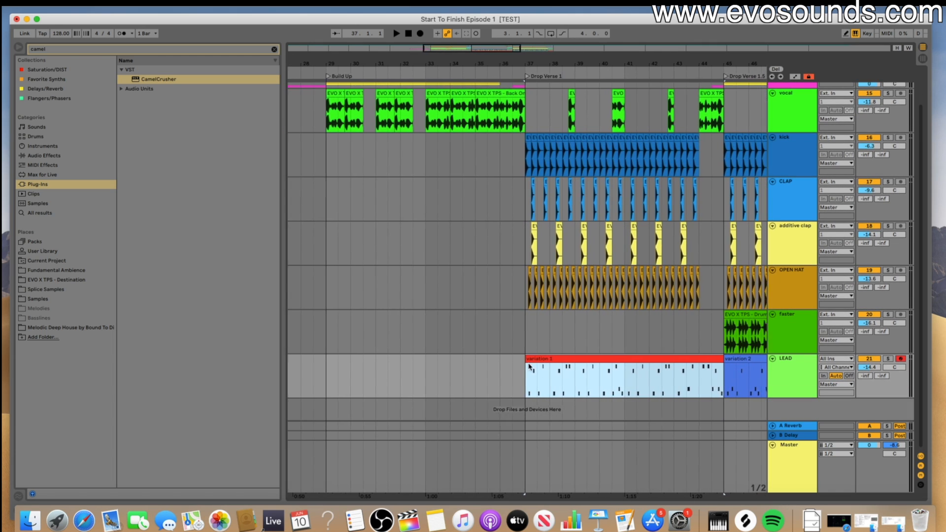
scroll(517, 370, right, 10)
scroll(537, 367, left, 10)
scroll(536, 367, right, 10)
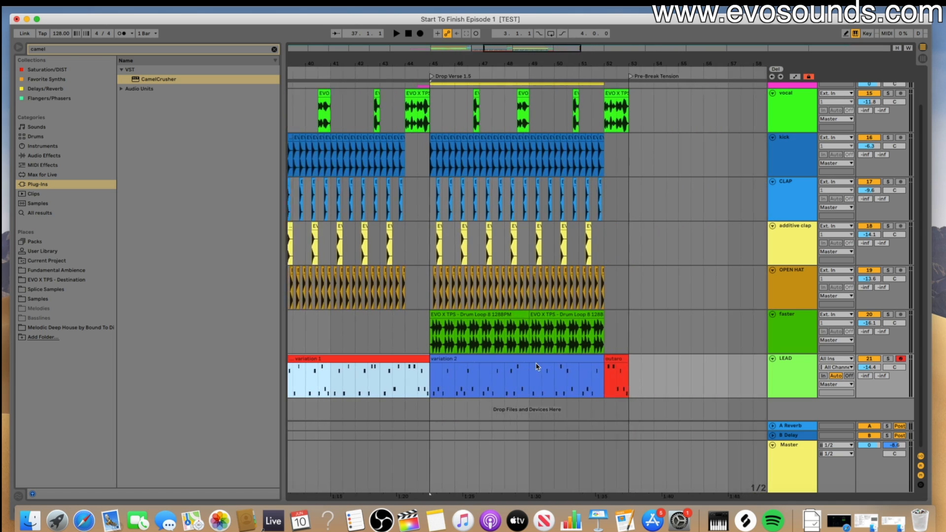
scroll(537, 367, left, 8)
scroll(537, 367, right, 6)
scroll(536, 367, left, 4)
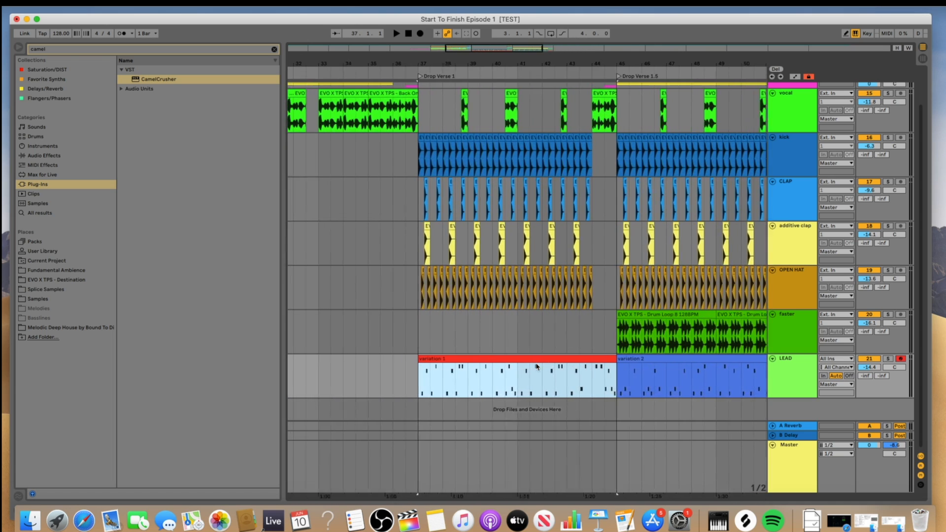
scroll(537, 367, right, 1)
scroll(537, 367, left, 3)
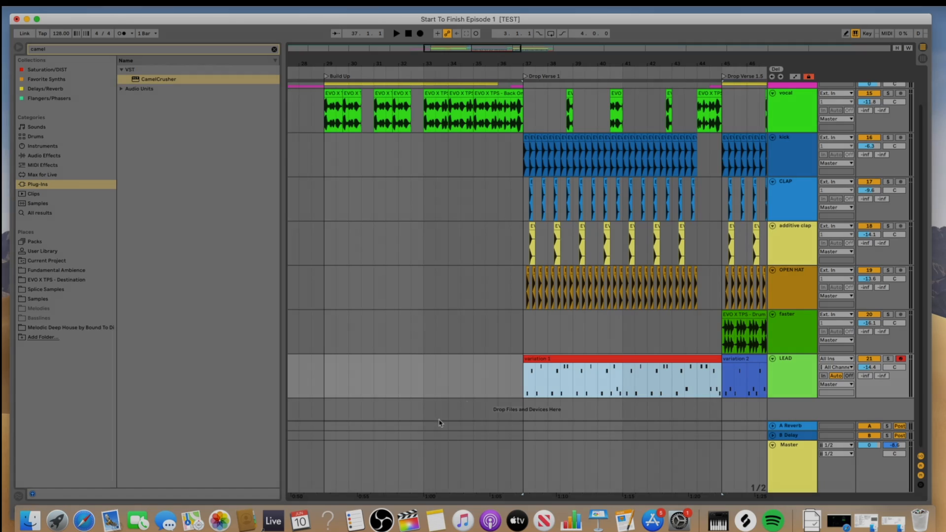
click(381, 520)
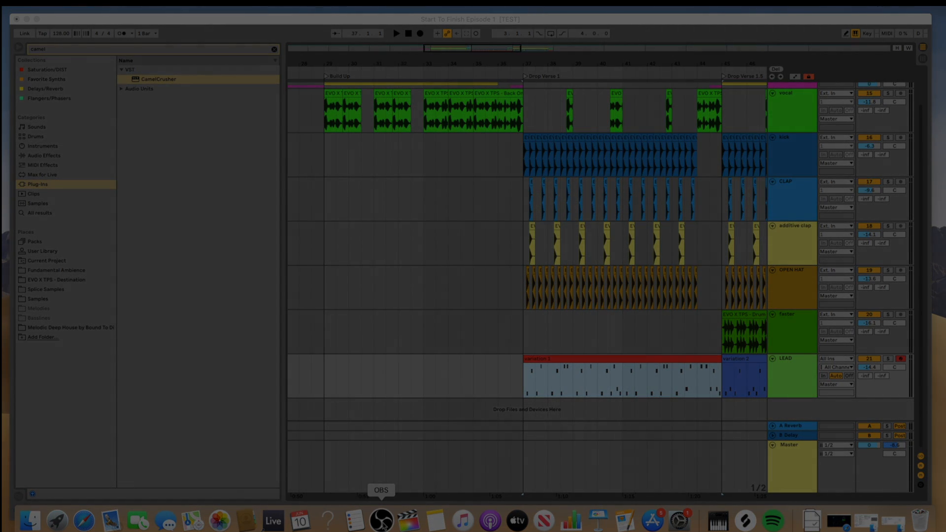